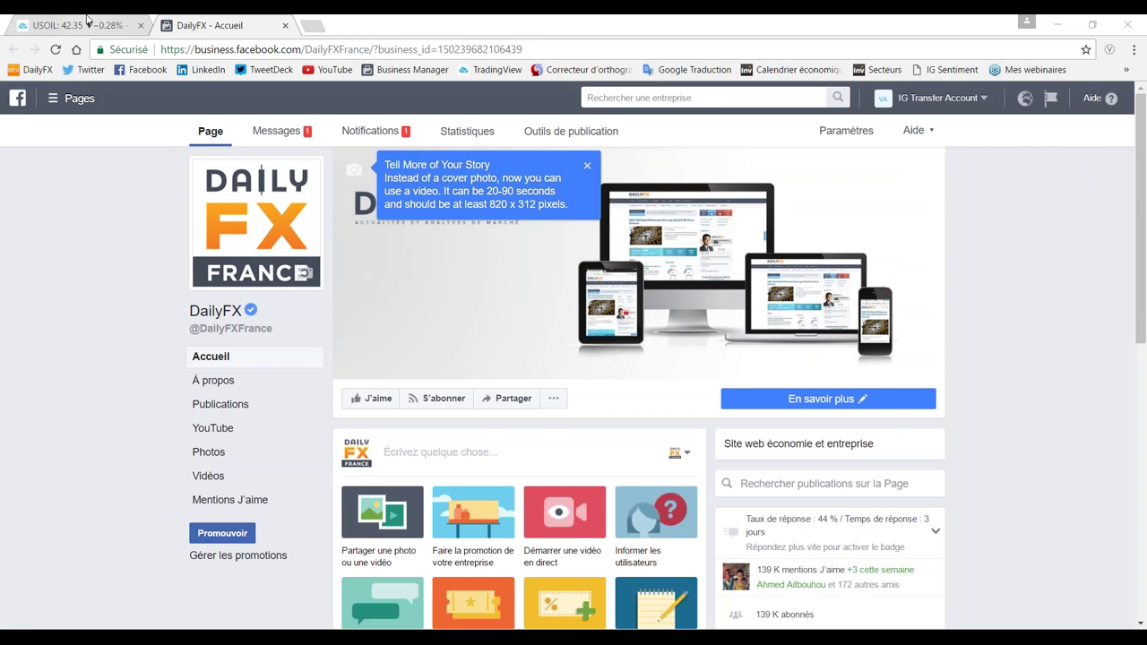
Bring up the USOIL daily chart framed from Sep 2016 to Nov 2017
click(89, 27)
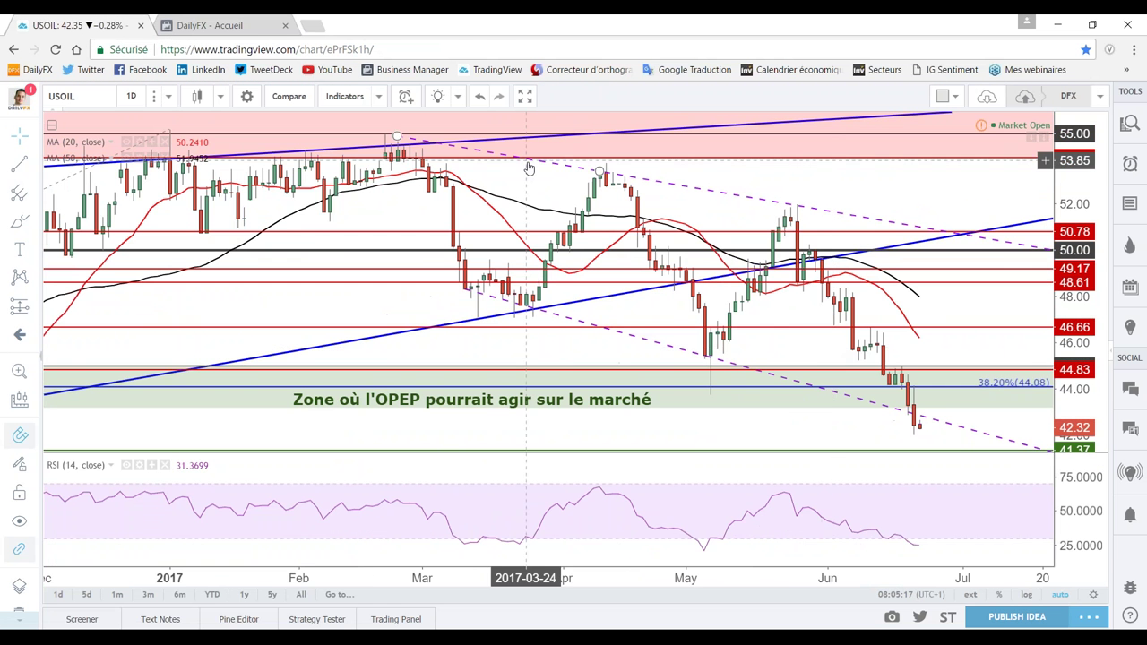
drag(528, 165, 439, 184)
scroll(439, 184, down, 2)
scroll(448, 184, down, 3)
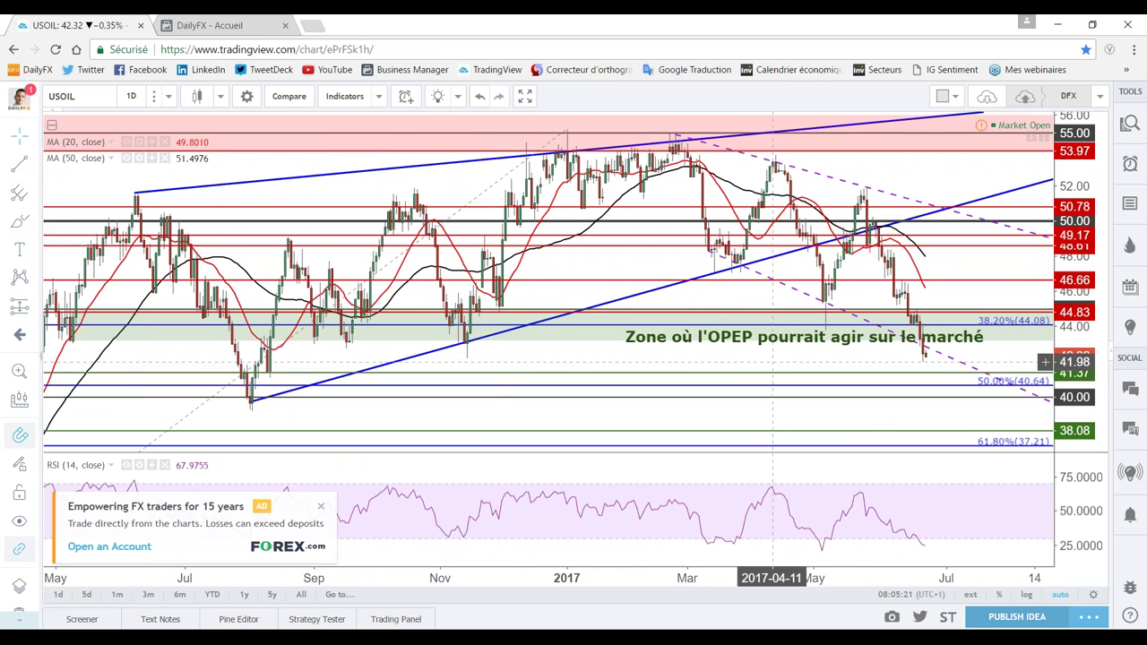
drag(772, 361, 565, 362)
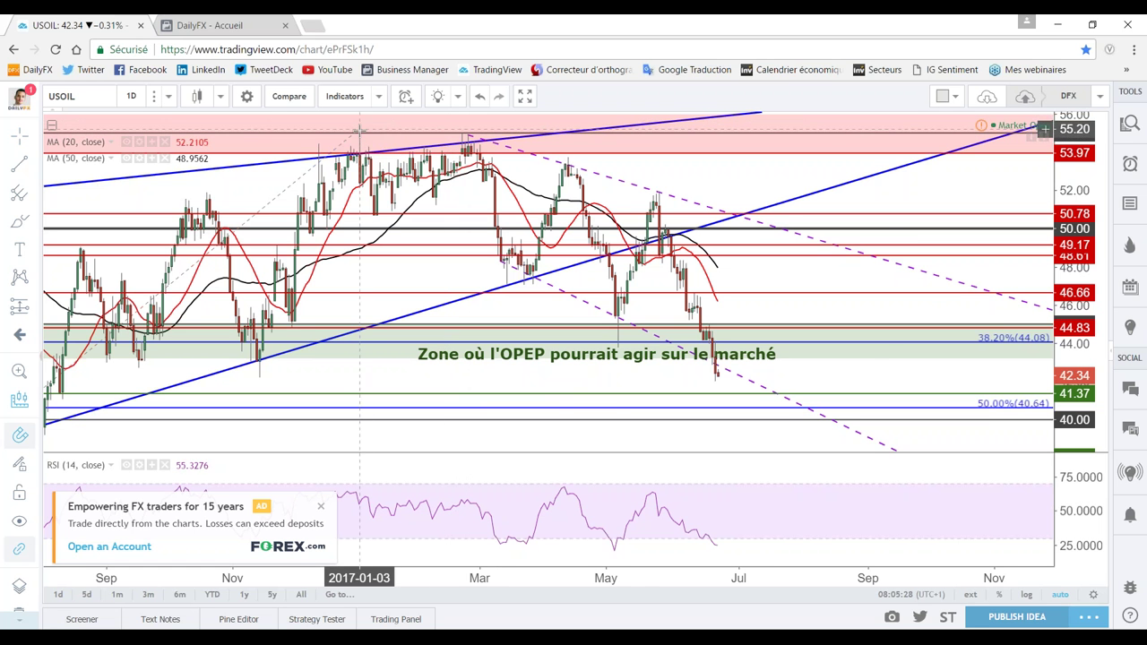
Measure the decline from the January 2017 high, then move the OPEP zone label left
shift+click(360, 133)
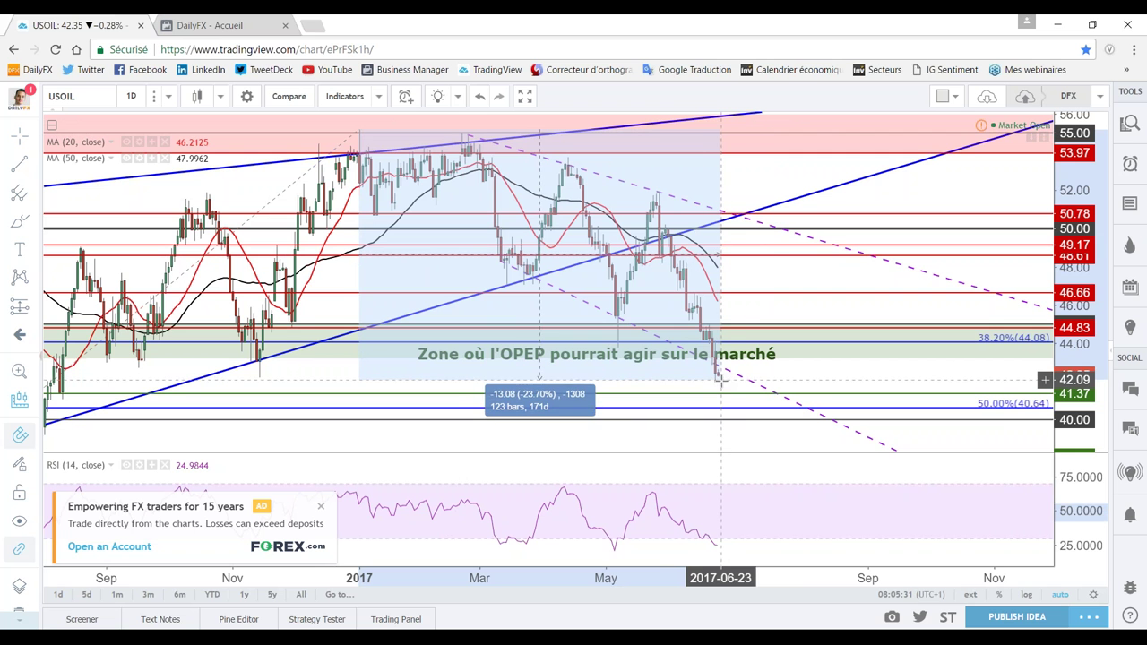
click(716, 381)
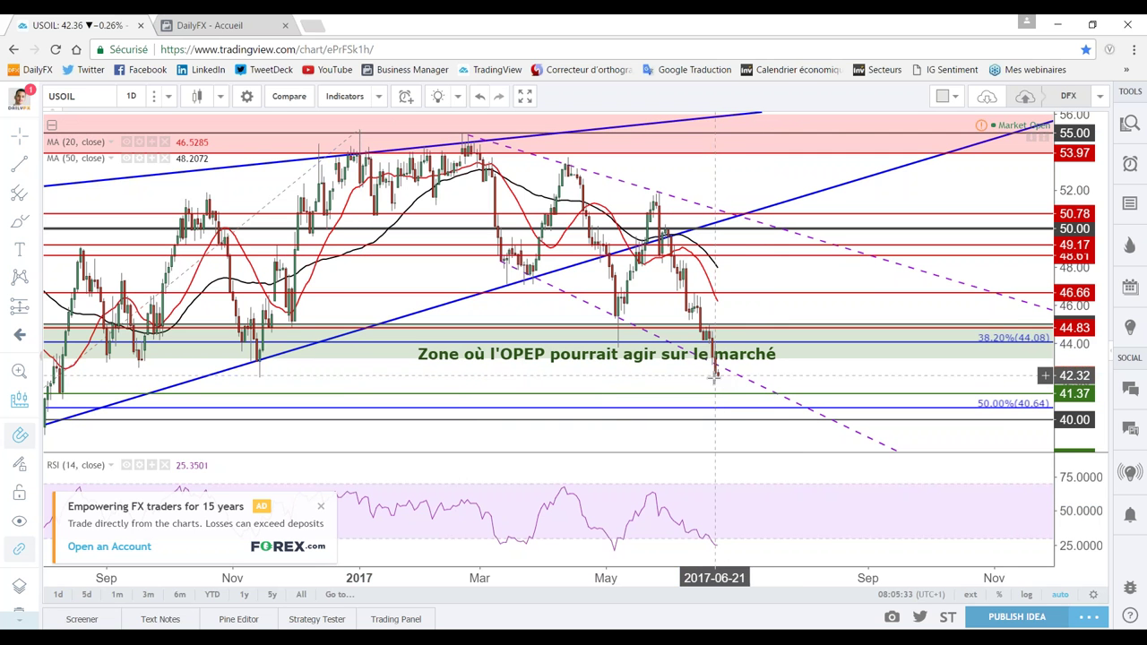
shift+click(697, 381)
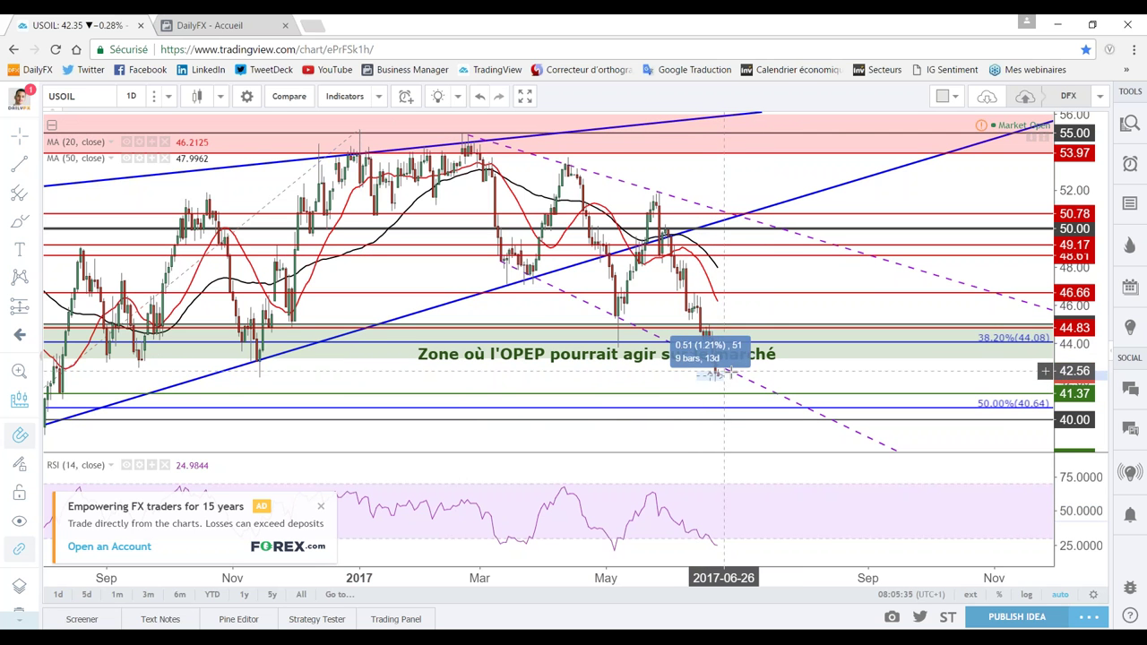
click(717, 378)
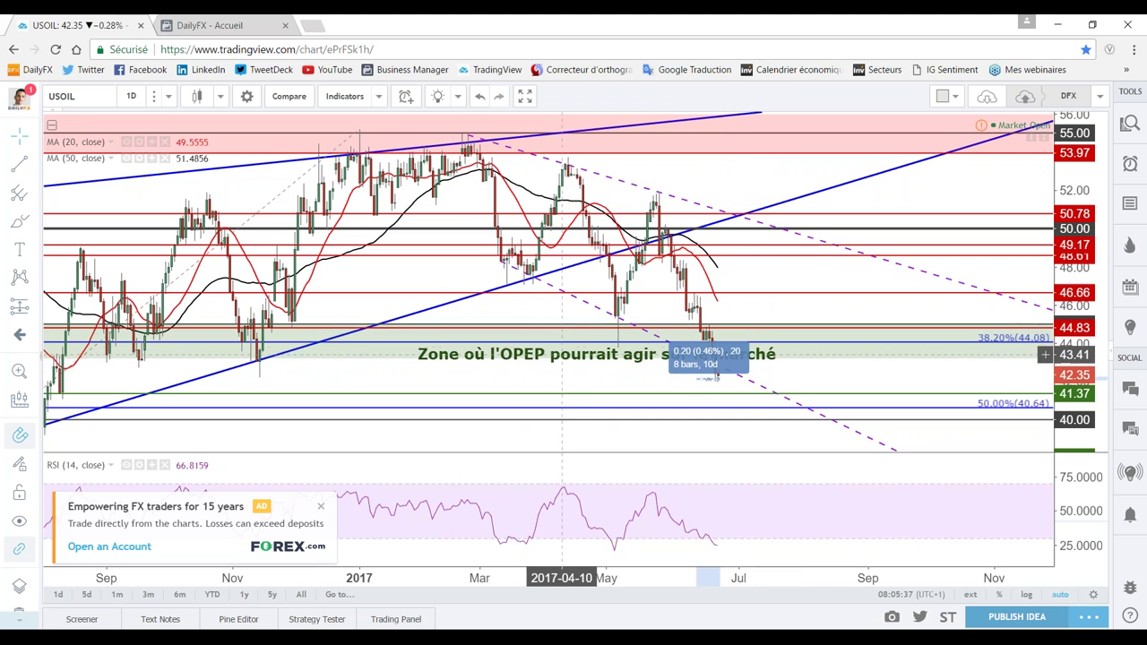
click(527, 358)
drag(527, 358, 452, 350)
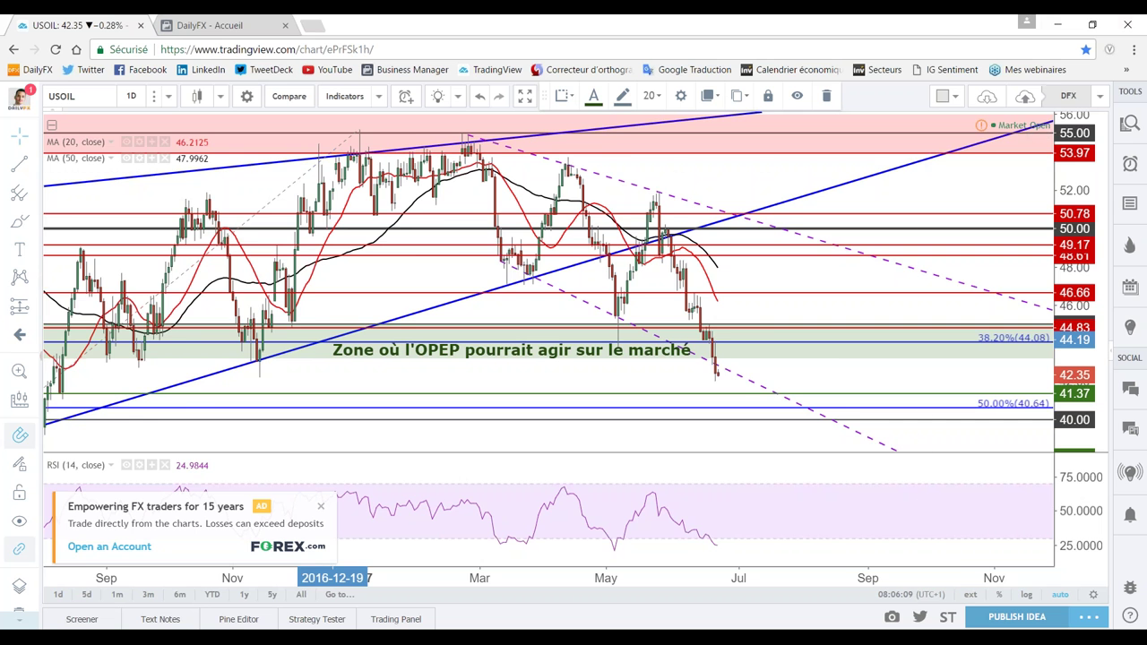
Nudge the 'Zone où l'OPEP' label slightly left, deselect it, and show the watchlist panel
scroll(920, 172, down, 3)
scroll(920, 172, down, 2)
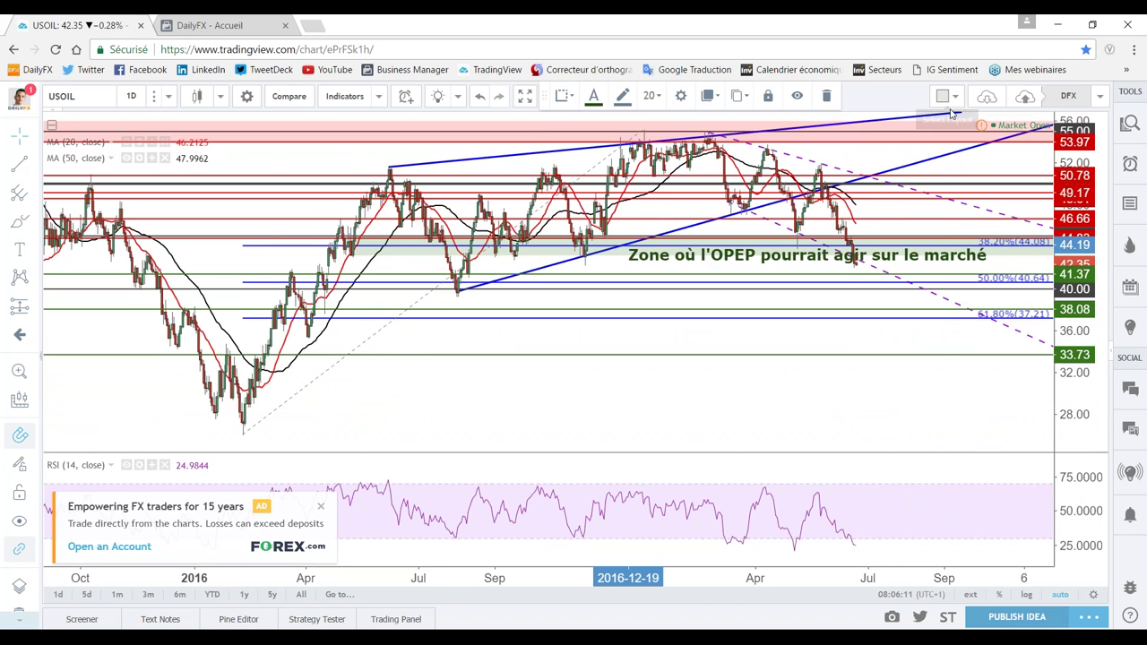
scroll(697, 305, up, 1)
scroll(697, 305, up, 3)
scroll(730, 295, down, 3)
scroll(794, 328, up, 1)
scroll(607, 354, up, 2)
scroll(439, 279, up, 2)
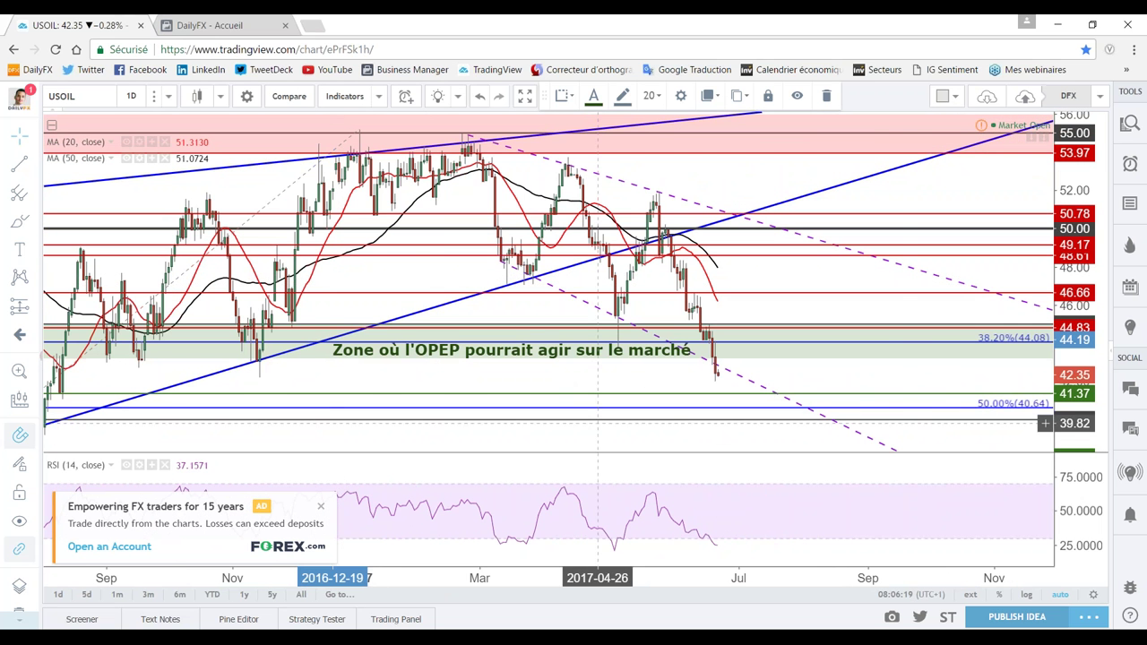
mouse_move(674, 357)
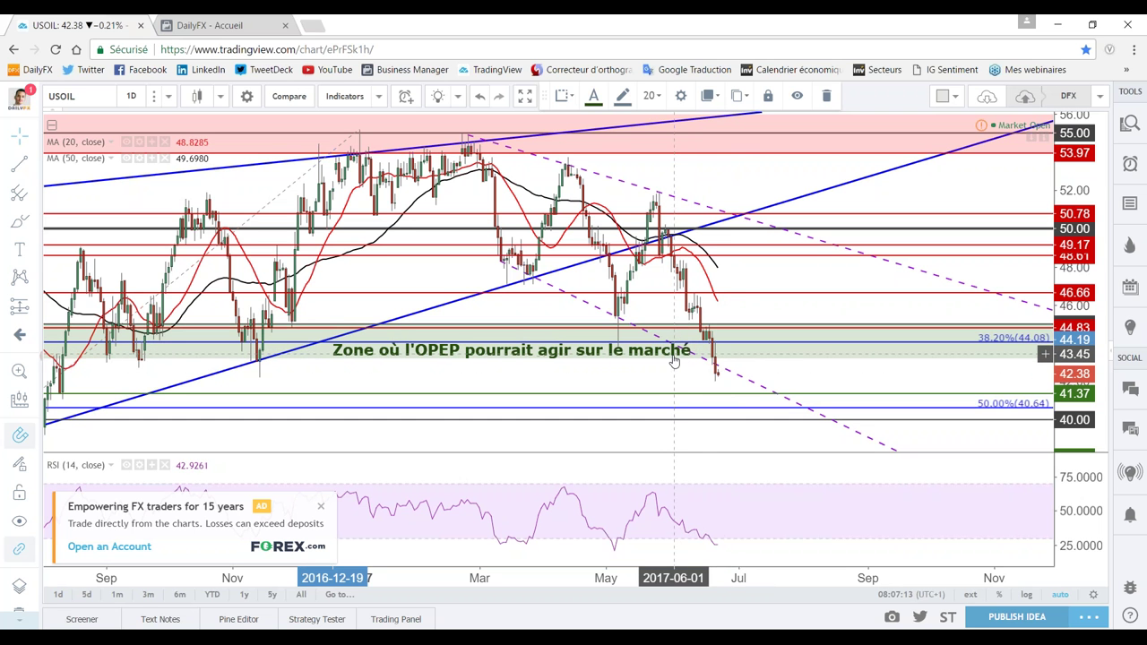
drag(673, 361, 661, 364)
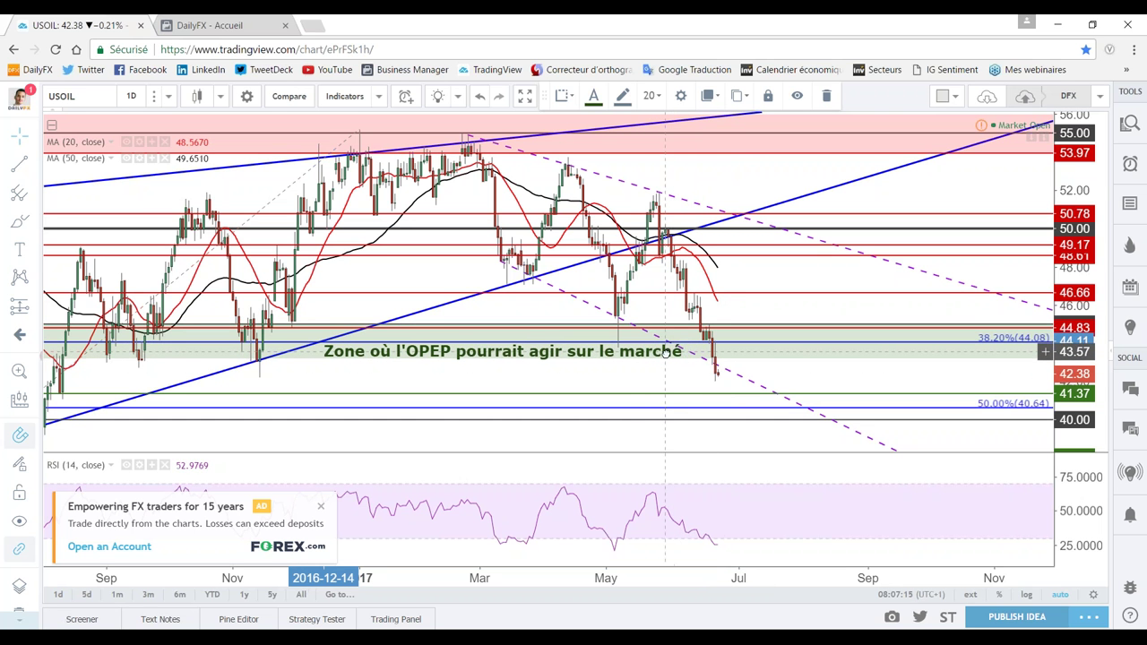
click(597, 381)
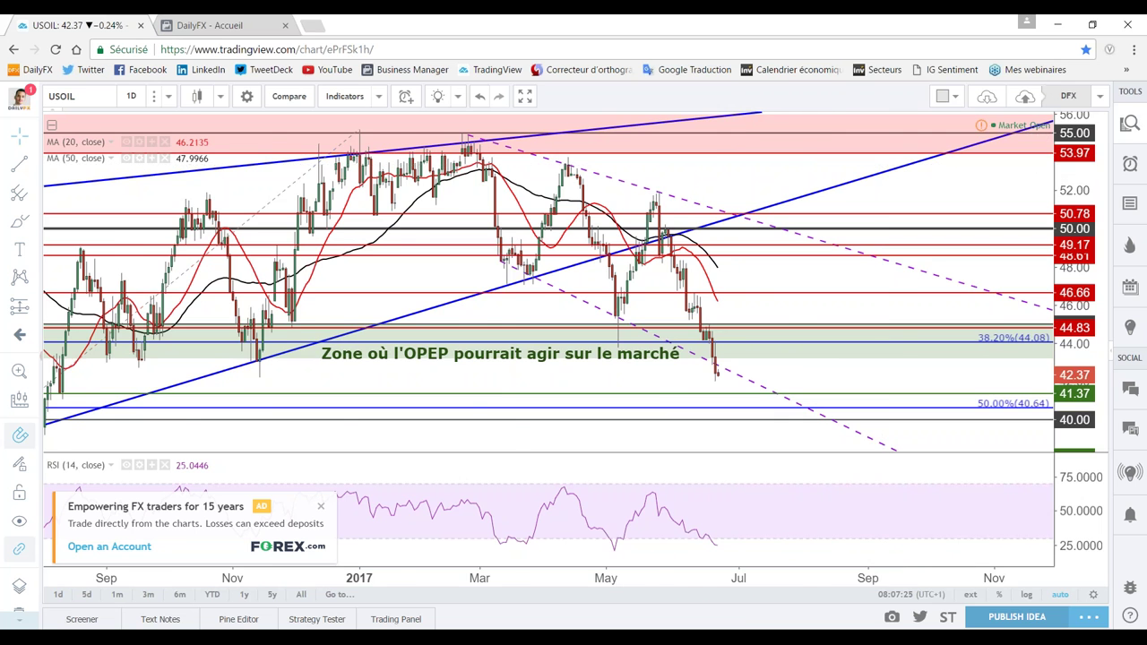
click(1130, 124)
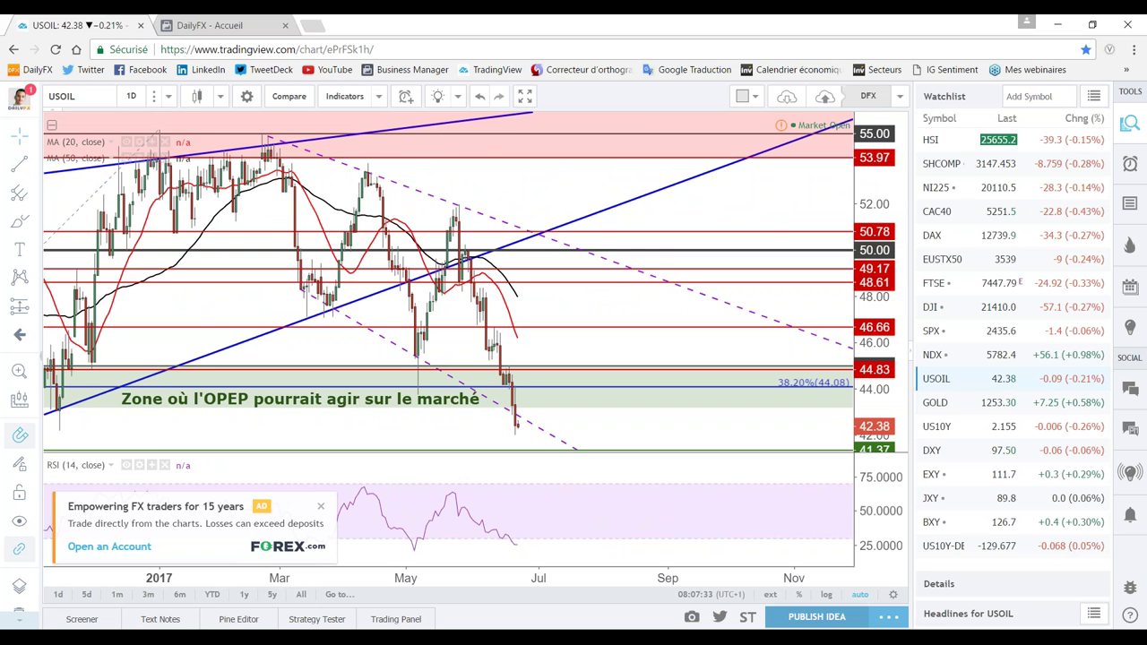
Load HSI on 1-hour candles, review its earlier bars, then switch to SHCOMP
click(932, 141)
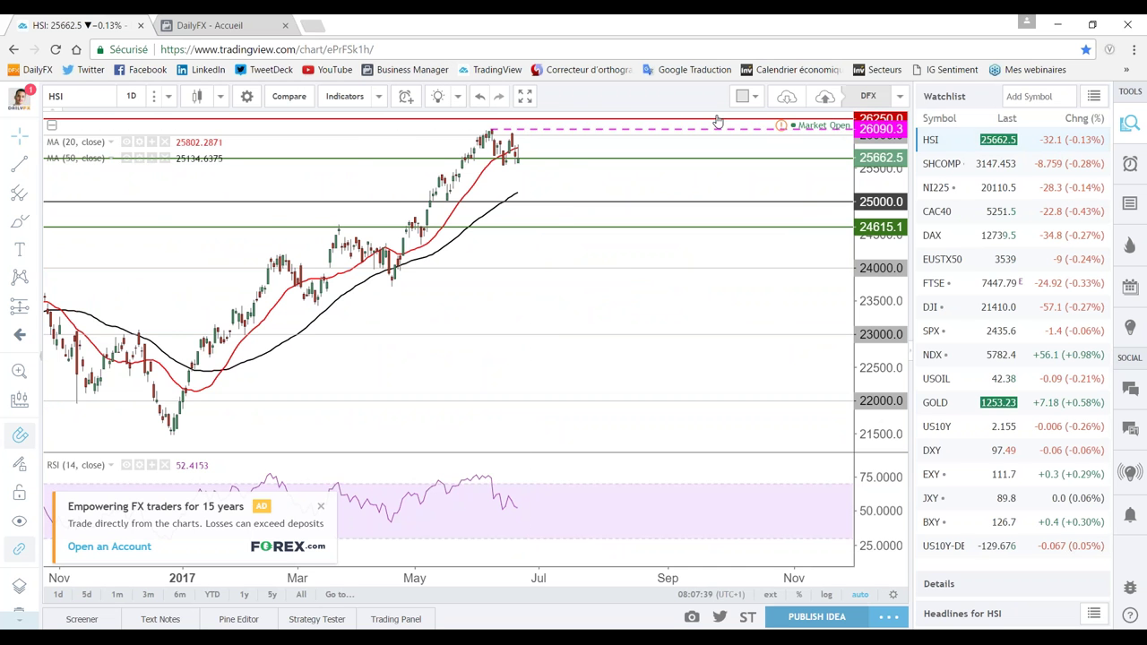
scroll(542, 175, up, 2)
scroll(542, 175, up, 1)
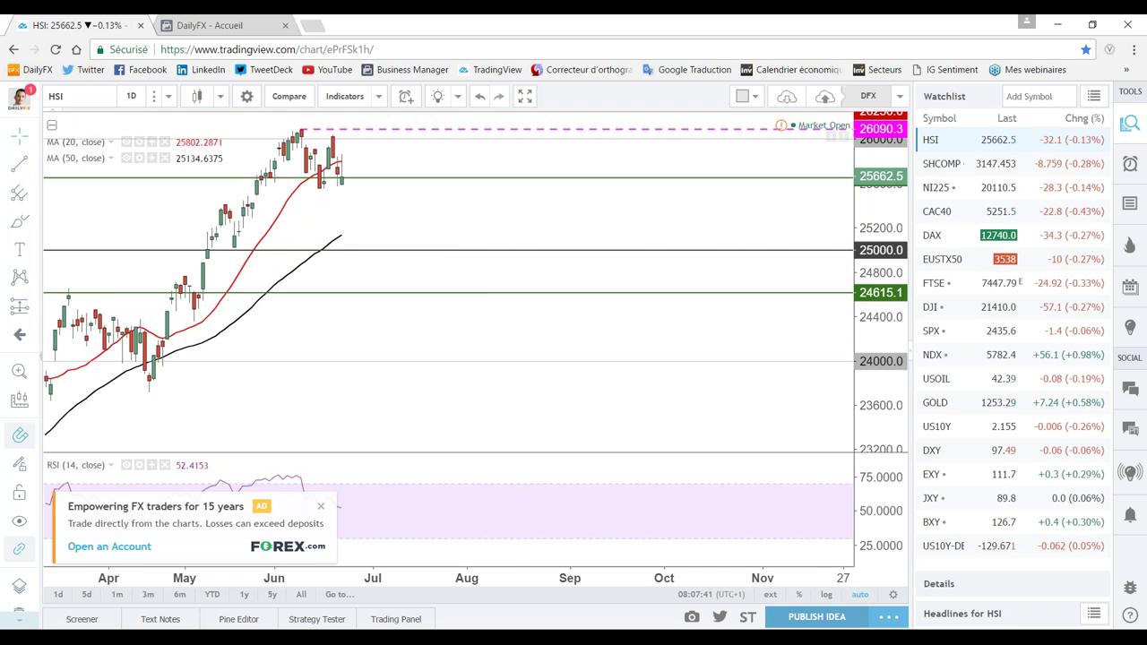
click(130, 95)
click(139, 255)
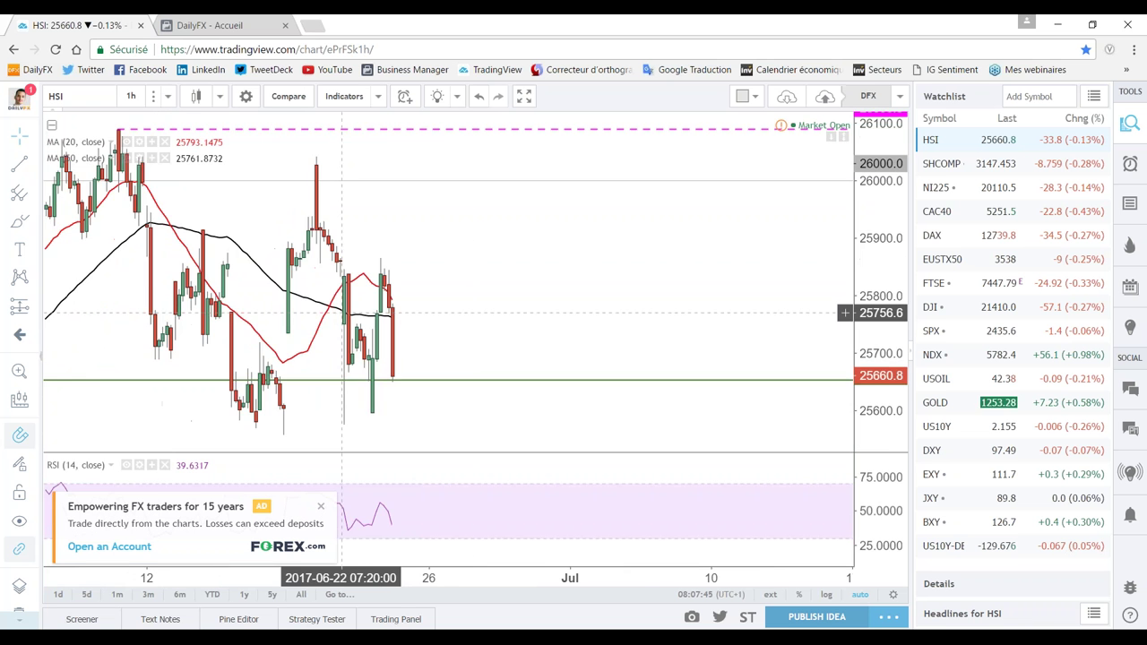
drag(354, 309, 815, 280)
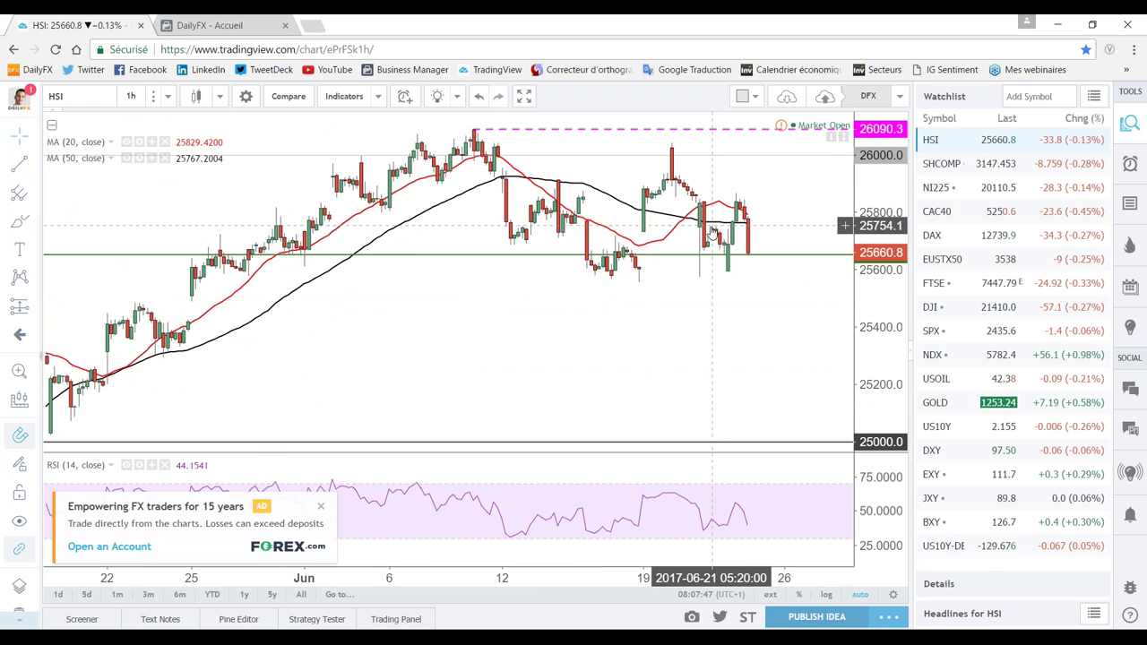
scroll(758, 334, down, 3)
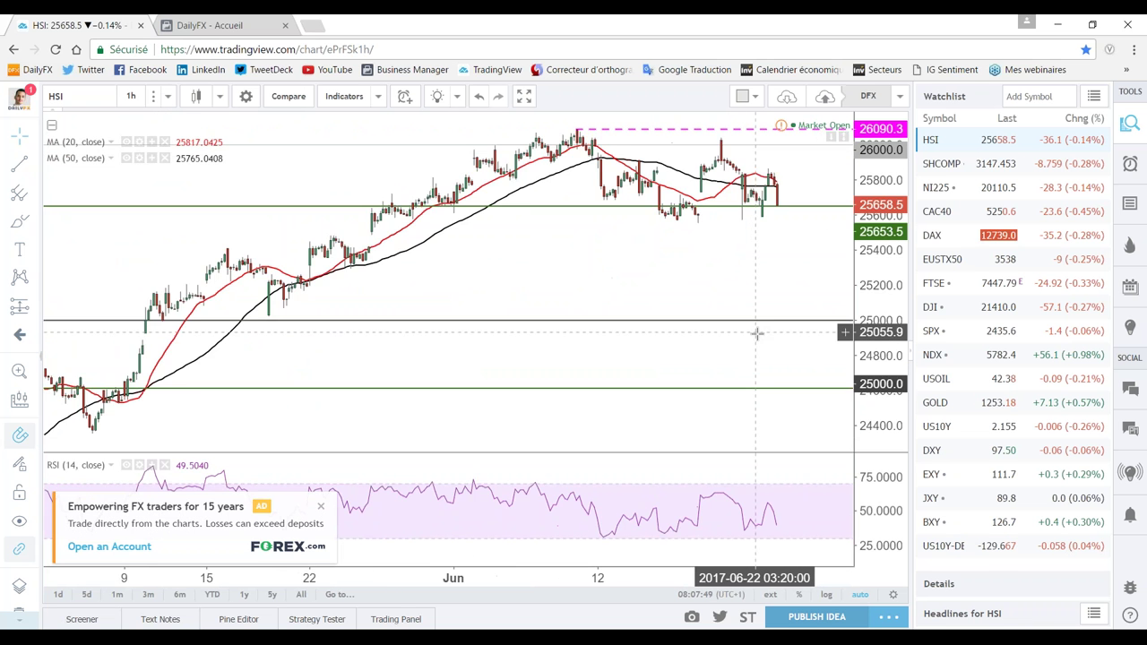
click(941, 163)
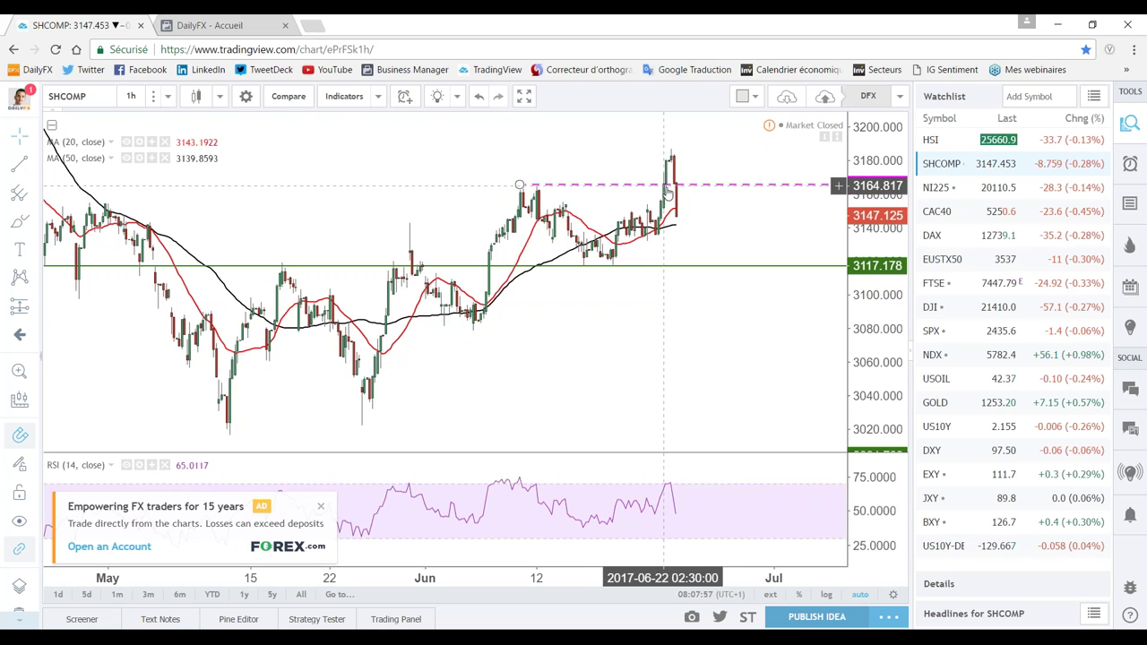
Zoom and pan the SHCOMP hourly chart to leave room on the right, then load NI225
scroll(538, 179, down, 2)
scroll(553, 175, down, 2)
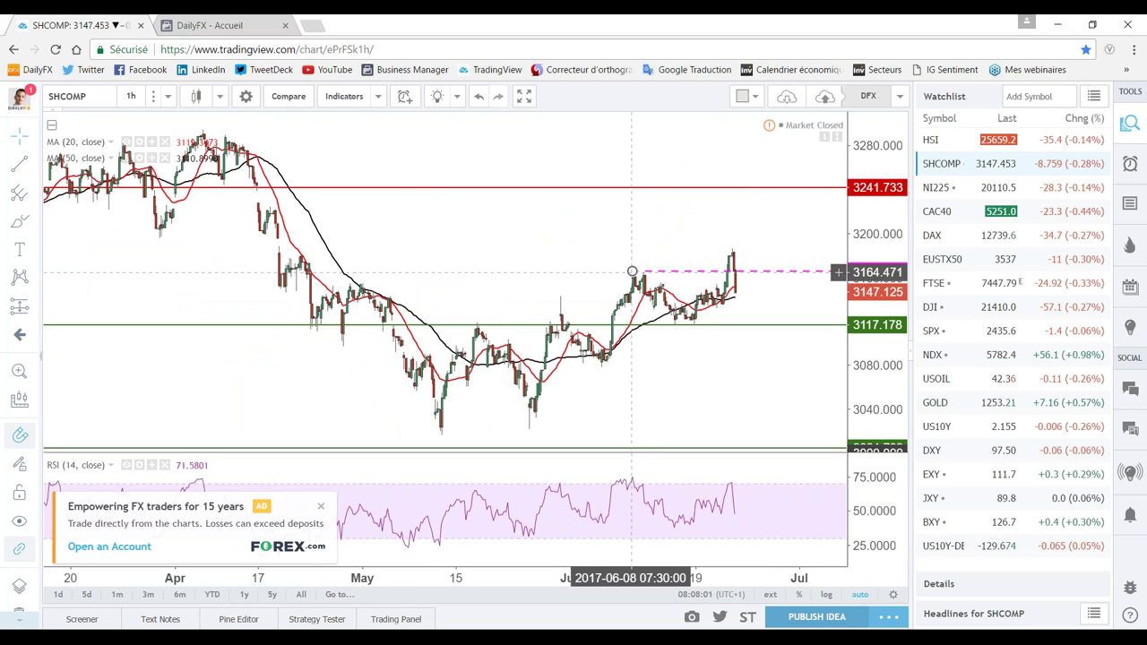
drag(632, 270, 561, 230)
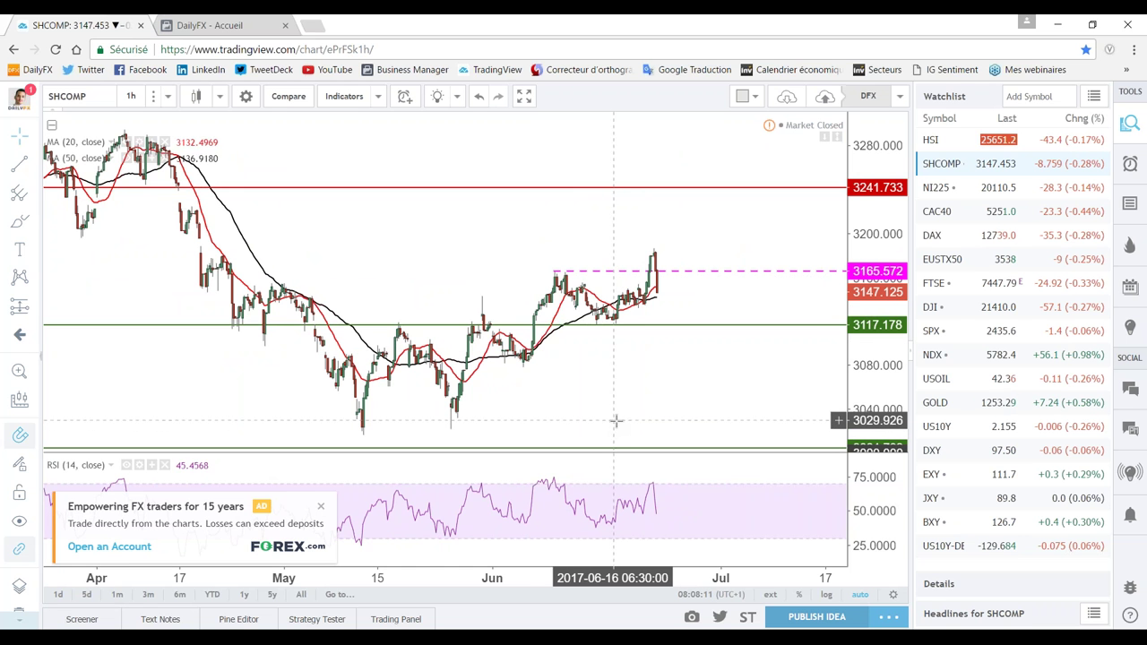
scroll(708, 388, up, 1)
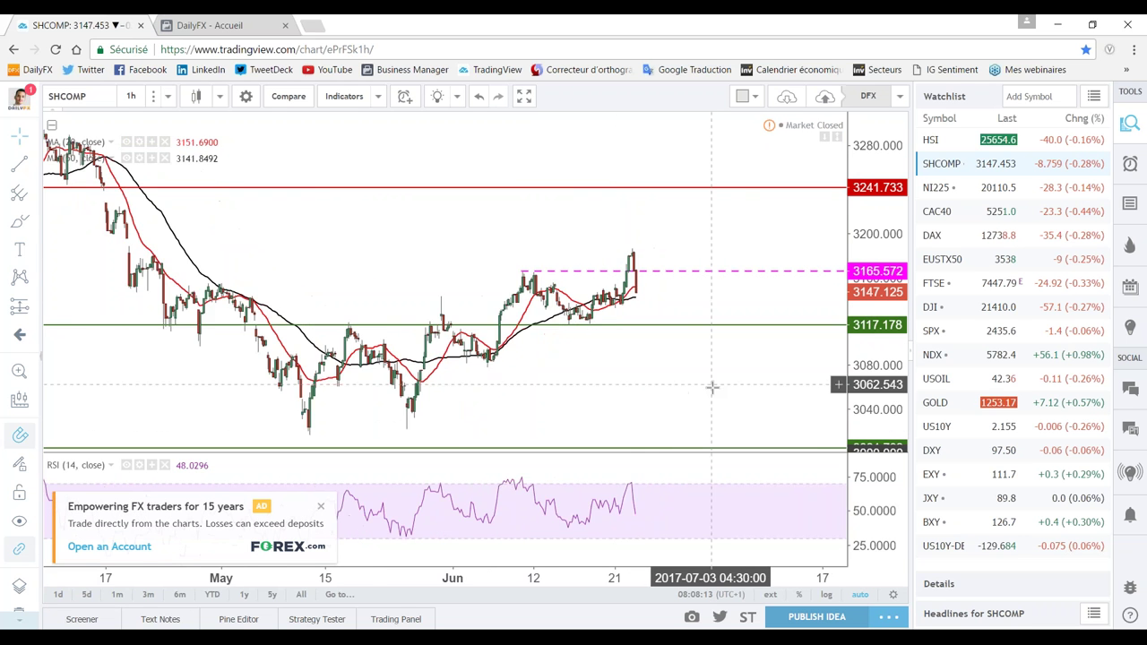
scroll(711, 387, up, 2)
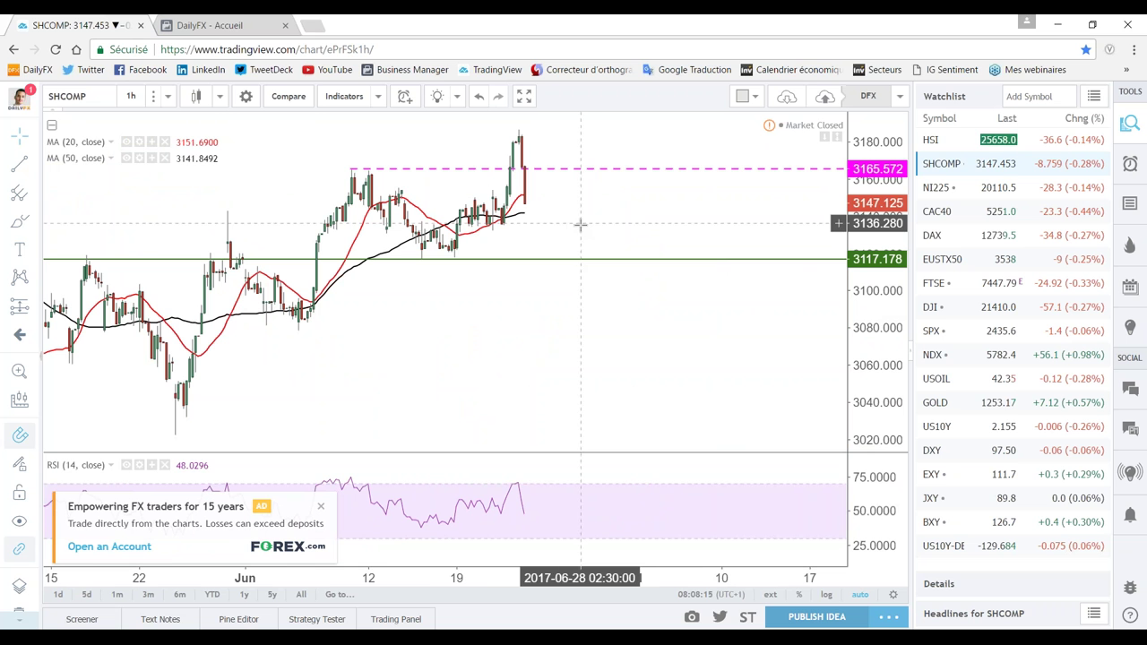
click(985, 187)
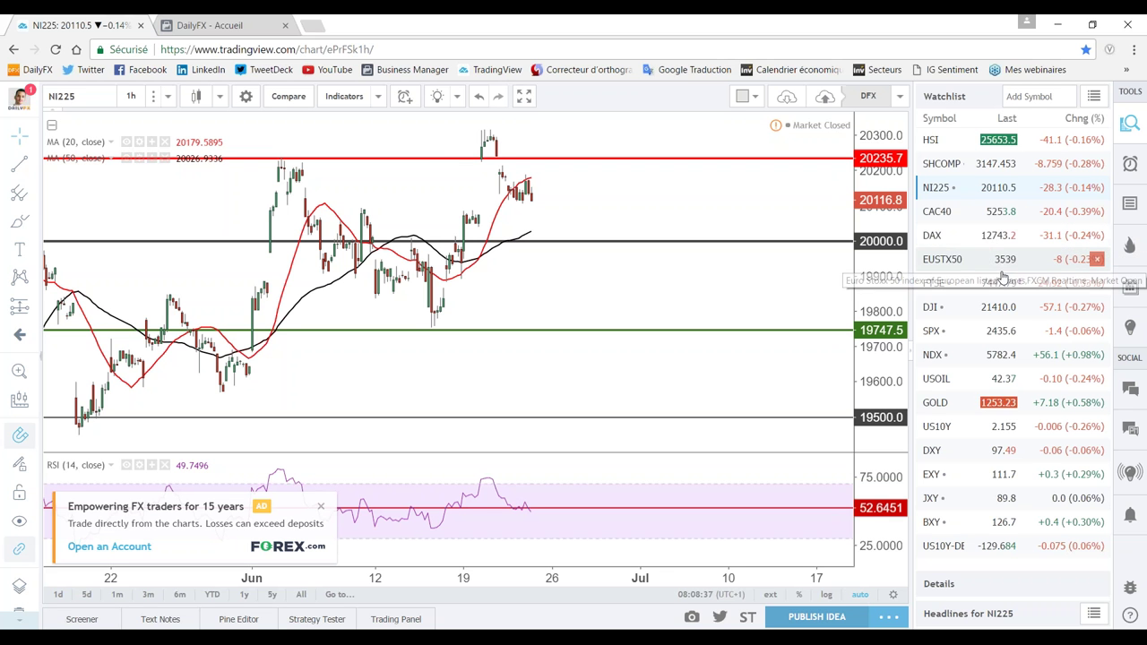
Open the Equity Clock bookmark from the bookmarks overflow in a new background tab
click(1126, 71)
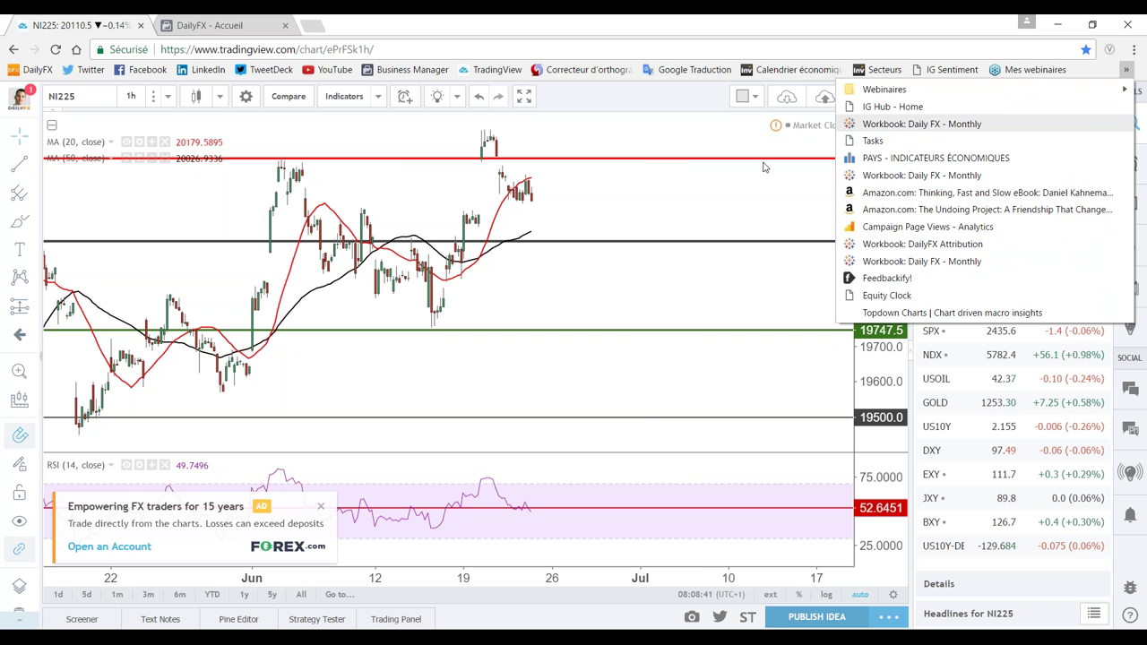
click(716, 170)
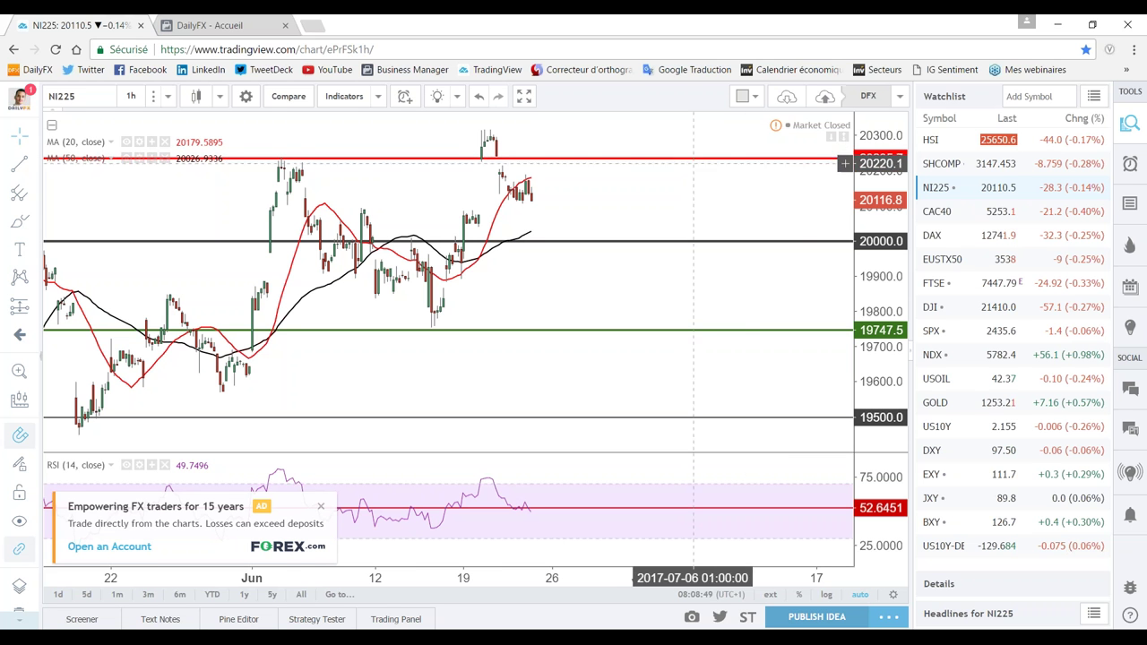
click(1126, 71)
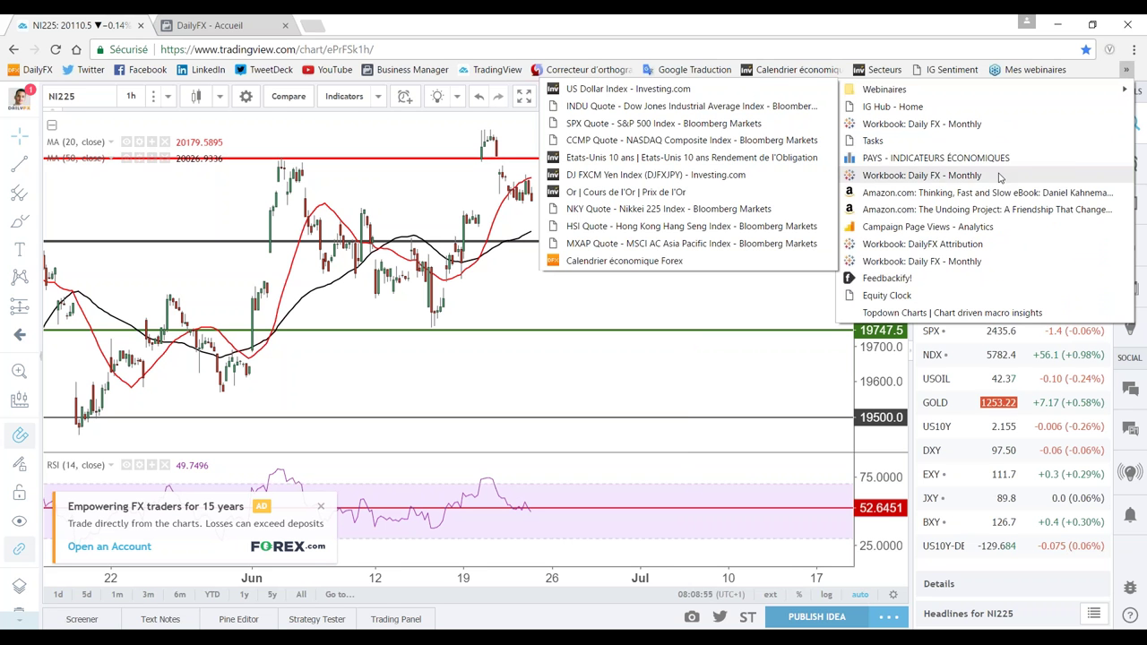
middle_click(887, 295)
click(386, 20)
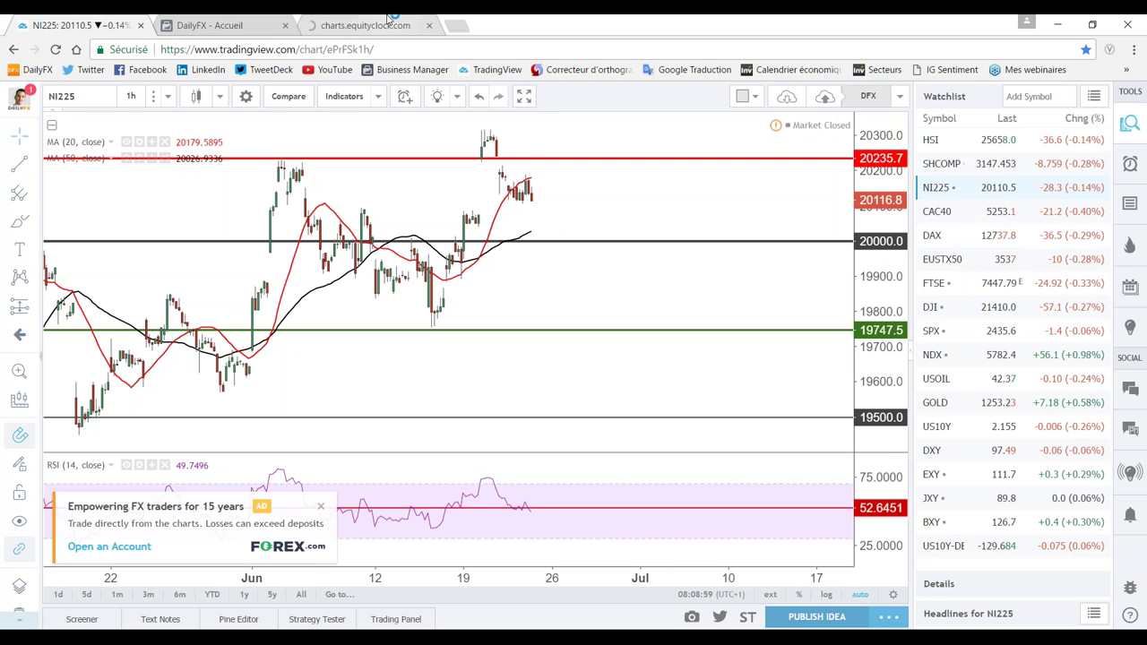
Switch to the Equity Clock tab and untick 'Afficher la barre de favoris' to hide the bookmarks bar
click(387, 20)
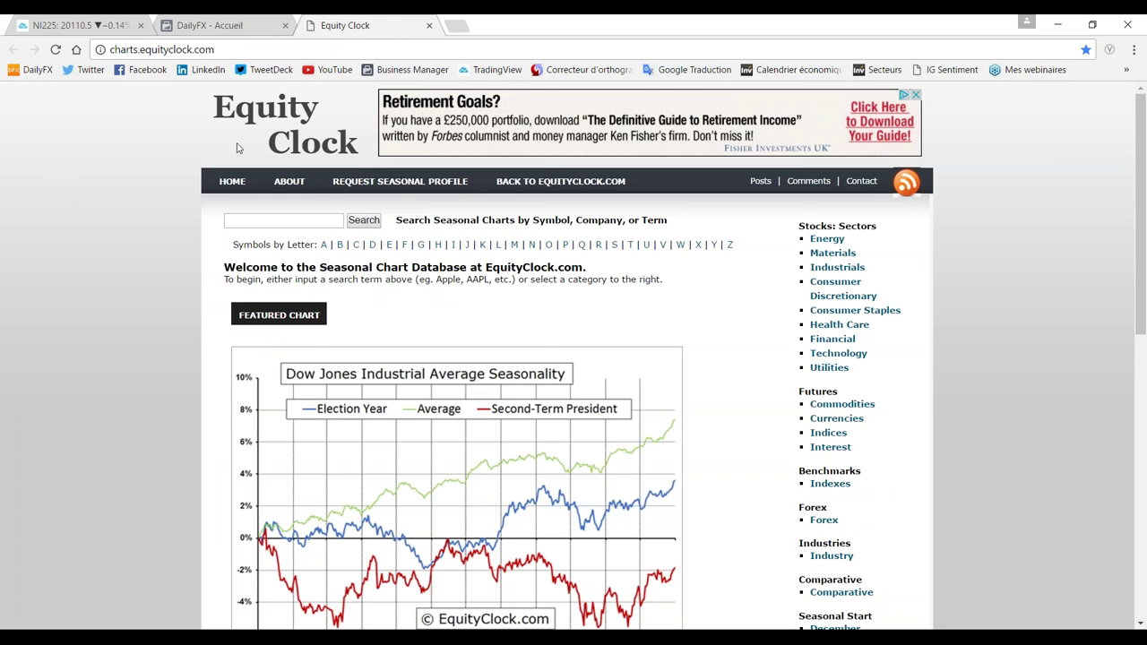
right_click(315, 74)
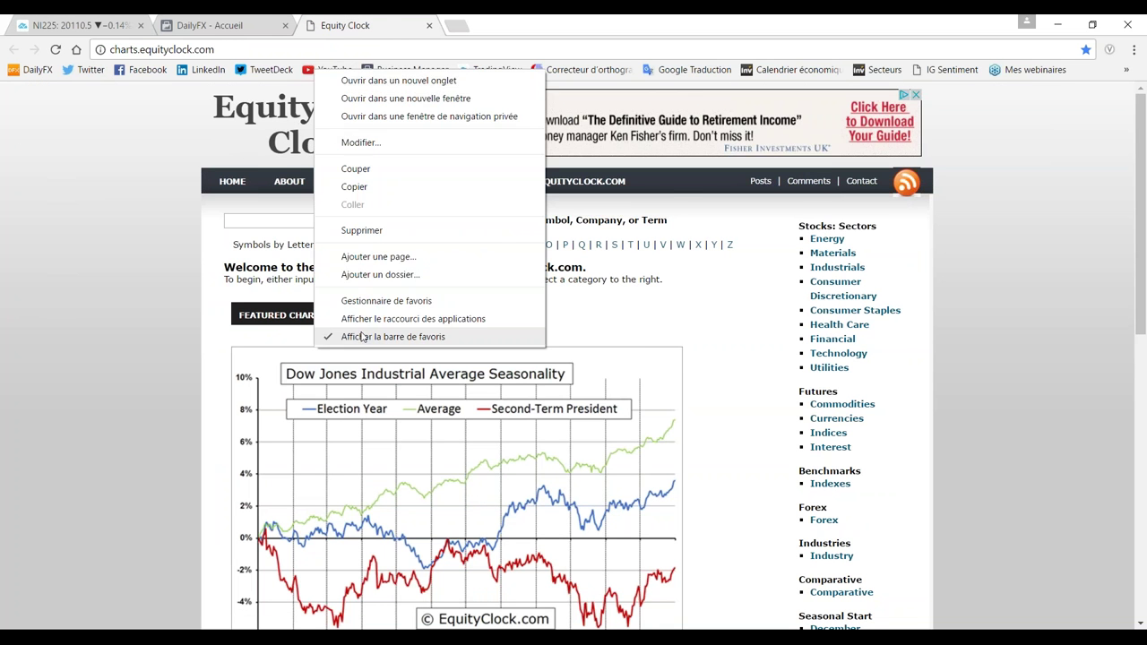
click(376, 334)
scroll(400, 170, down, 4)
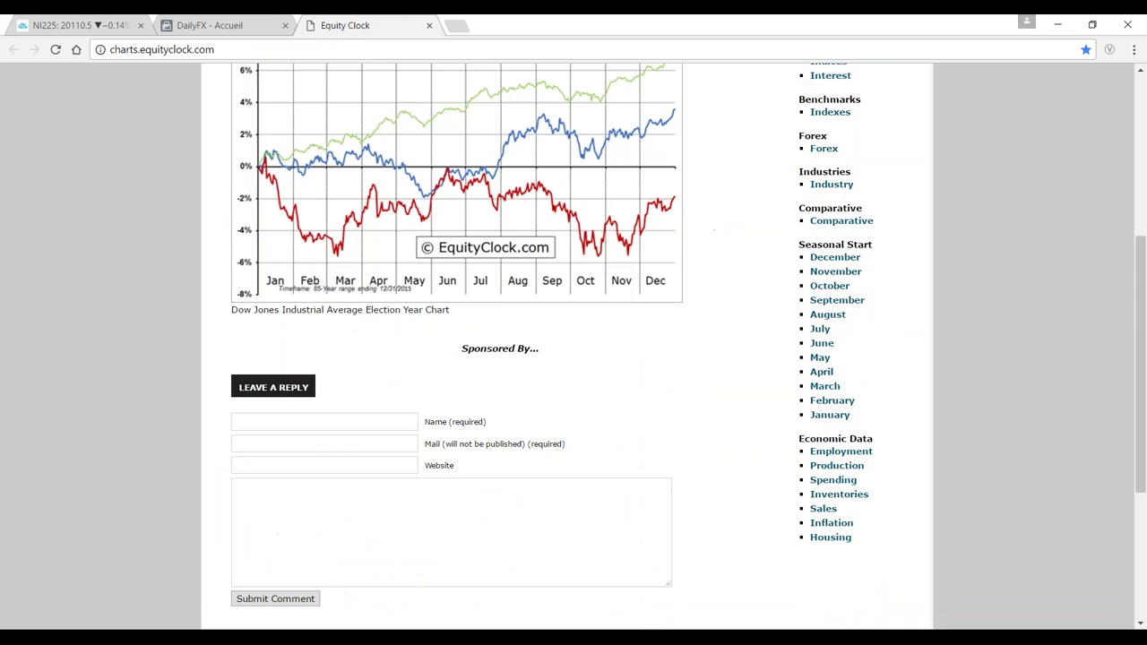
scroll(400, 170, up, 4)
scroll(511, 198, up, 1)
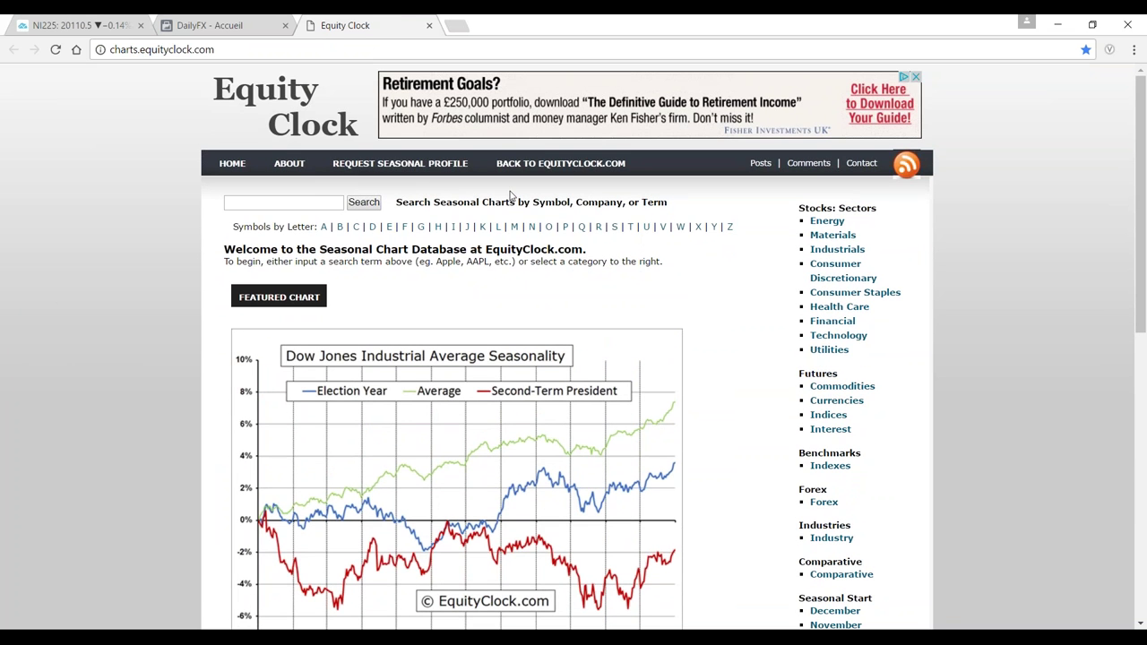
scroll(512, 195, down, 3)
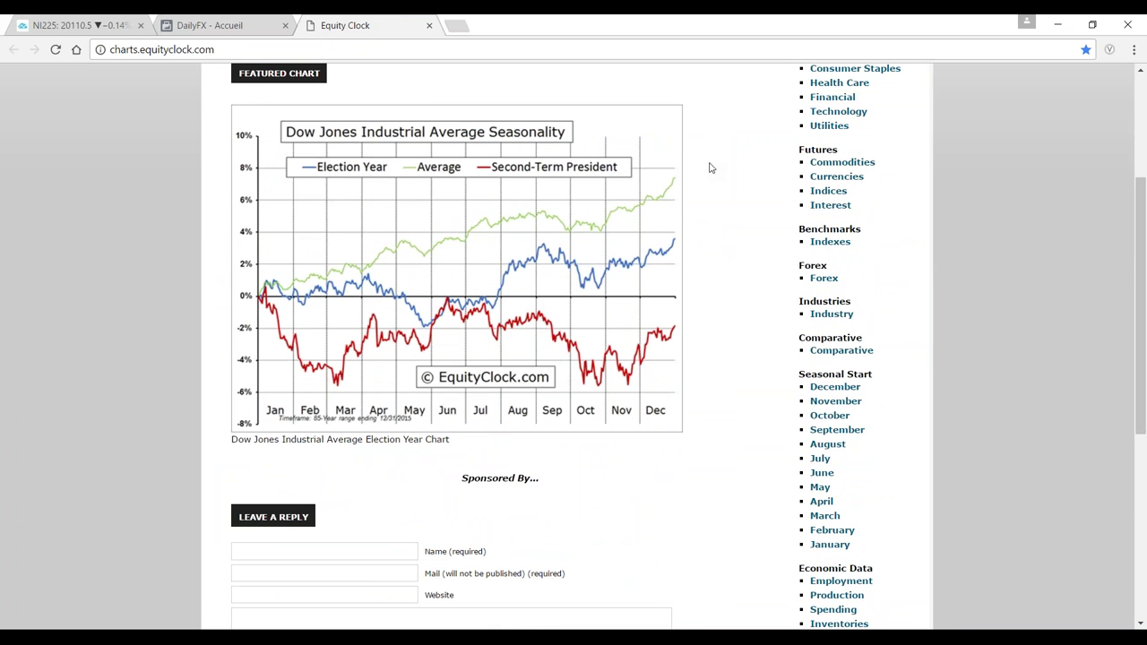
scroll(833, 166, up, 2)
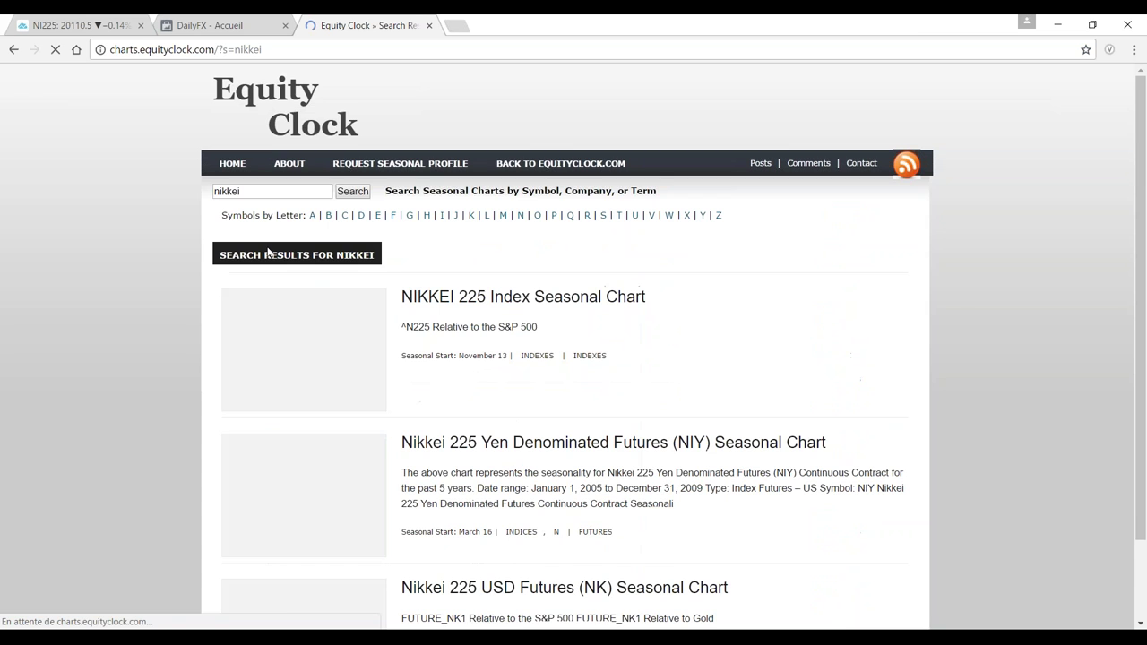
Open the NIKKEI 225 Index Seasonal Chart, review the chart and monthly averages, then close the tab
click(573, 299)
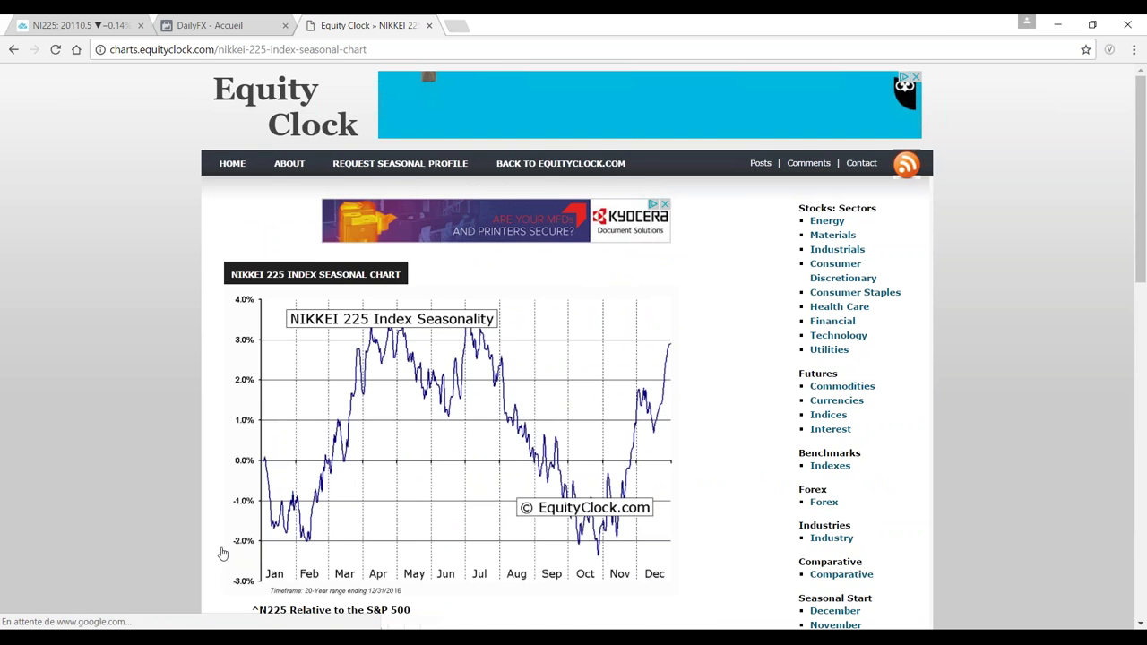
scroll(222, 538, down, 4)
scroll(236, 475, up, 3)
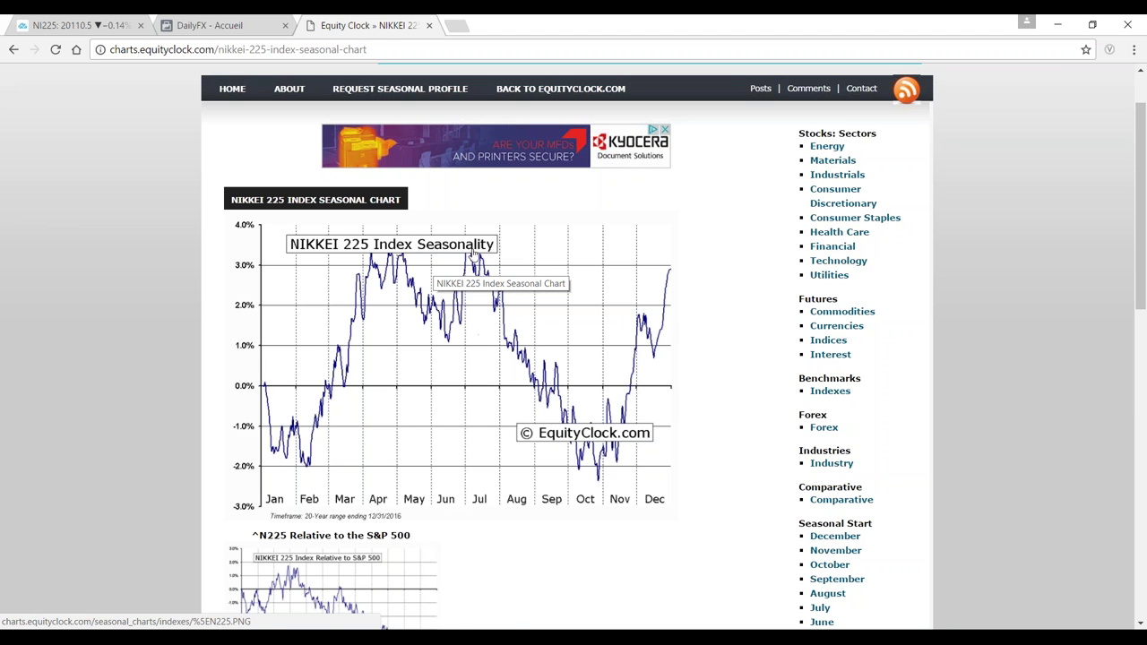
scroll(541, 466, down, 3)
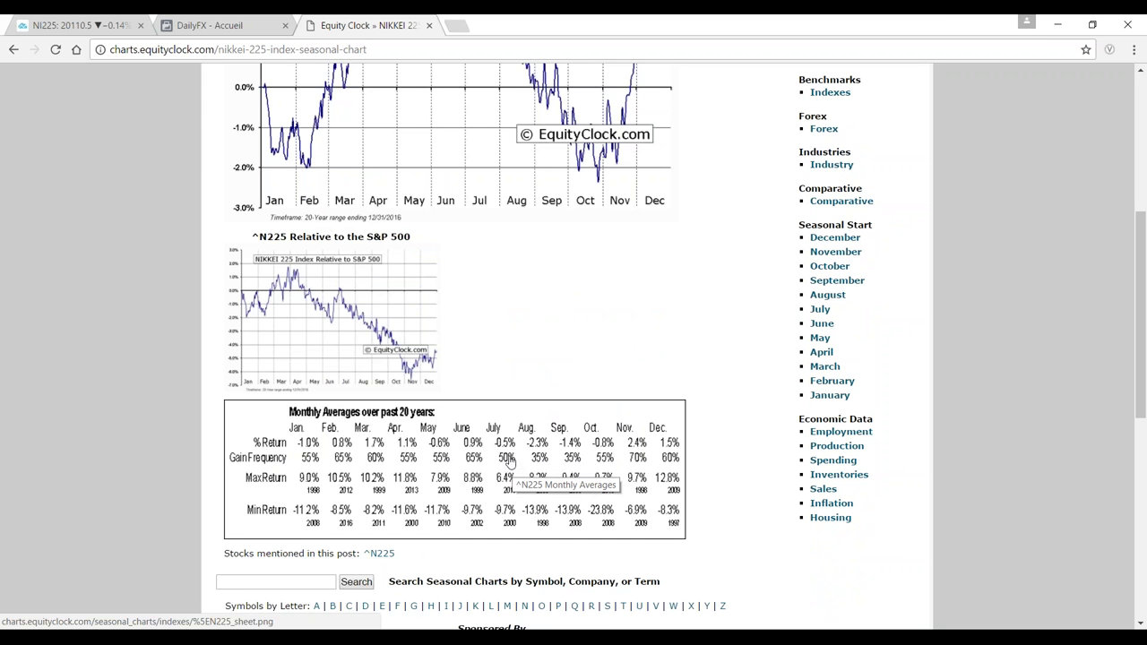
scroll(535, 208, up, 2)
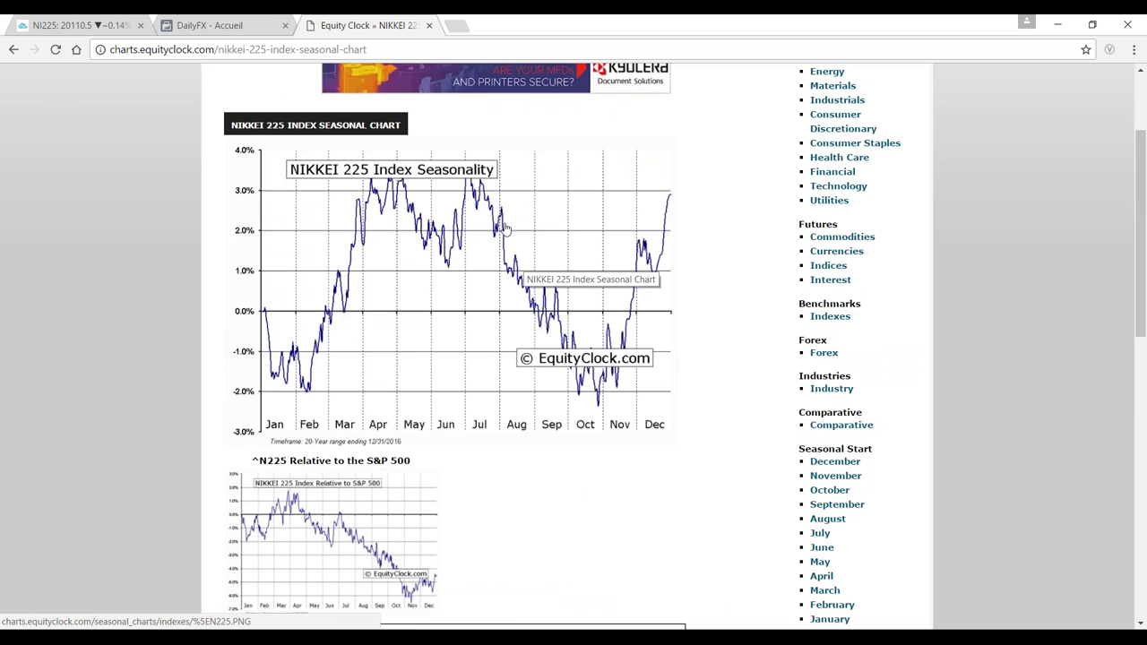
scroll(533, 233, down, 2)
scroll(468, 170, up, 1)
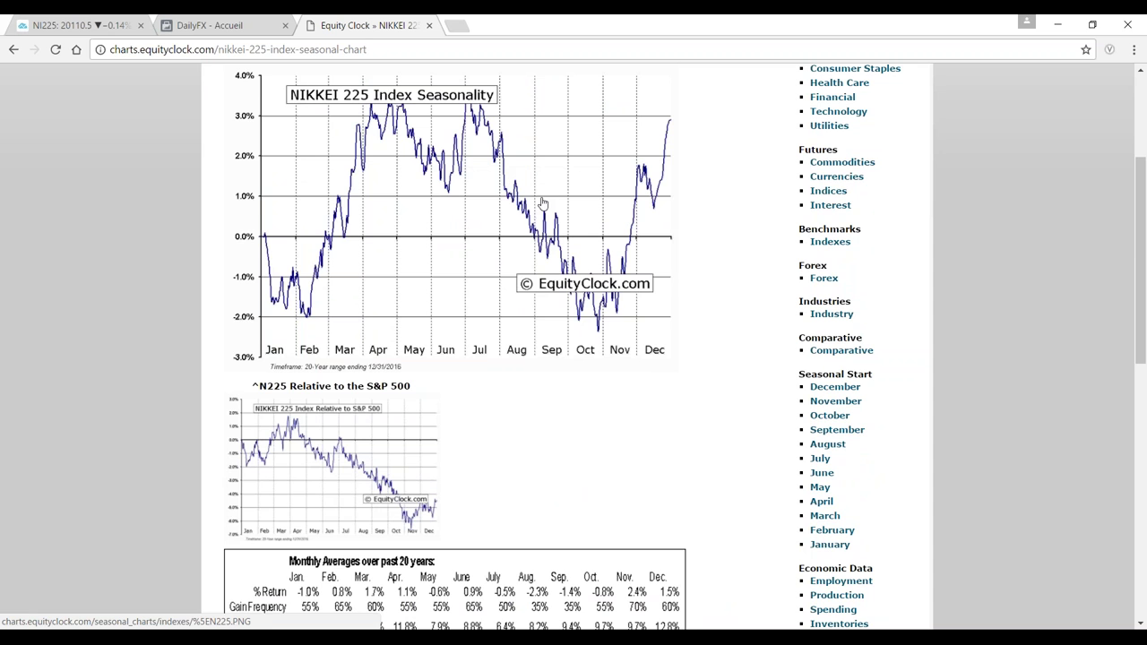
scroll(541, 203, down, 3)
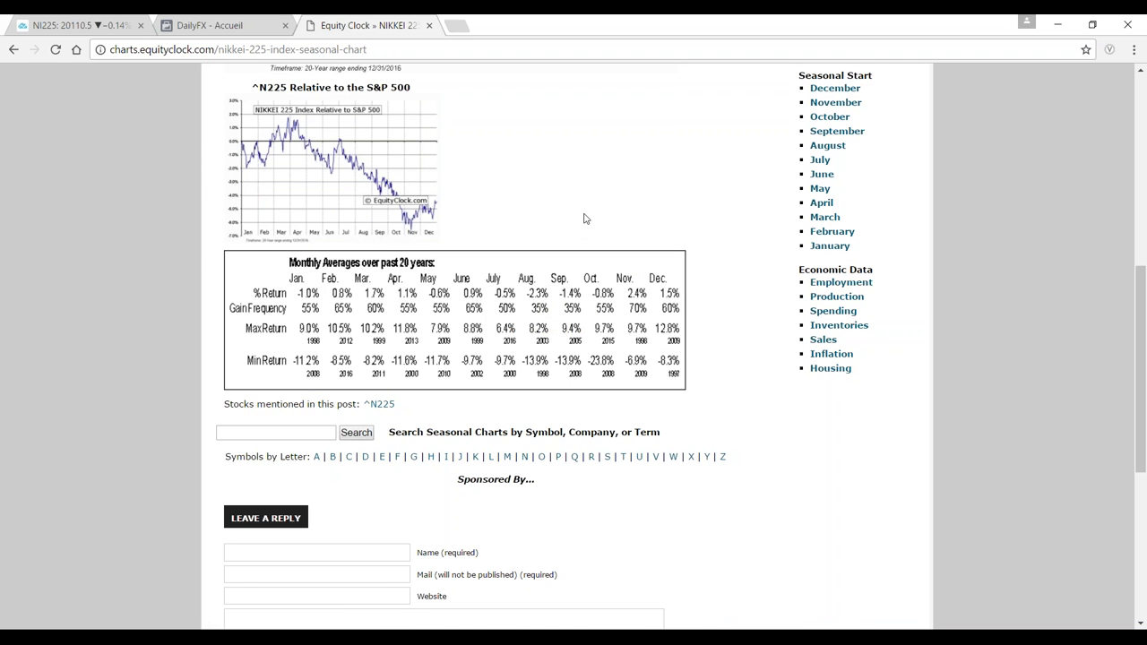
scroll(443, 242, up, 6)
scroll(385, 269, down, 3)
scroll(376, 243, up, 3)
click(429, 26)
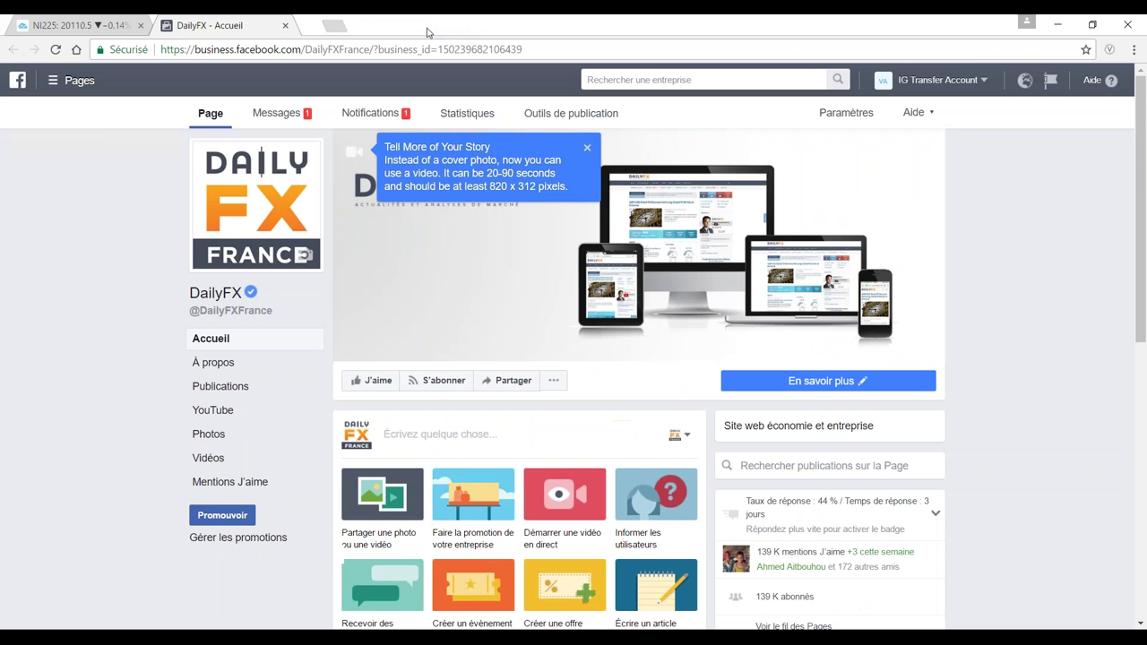
Return to TradingView and load CAC40 from the watchlist
click(79, 25)
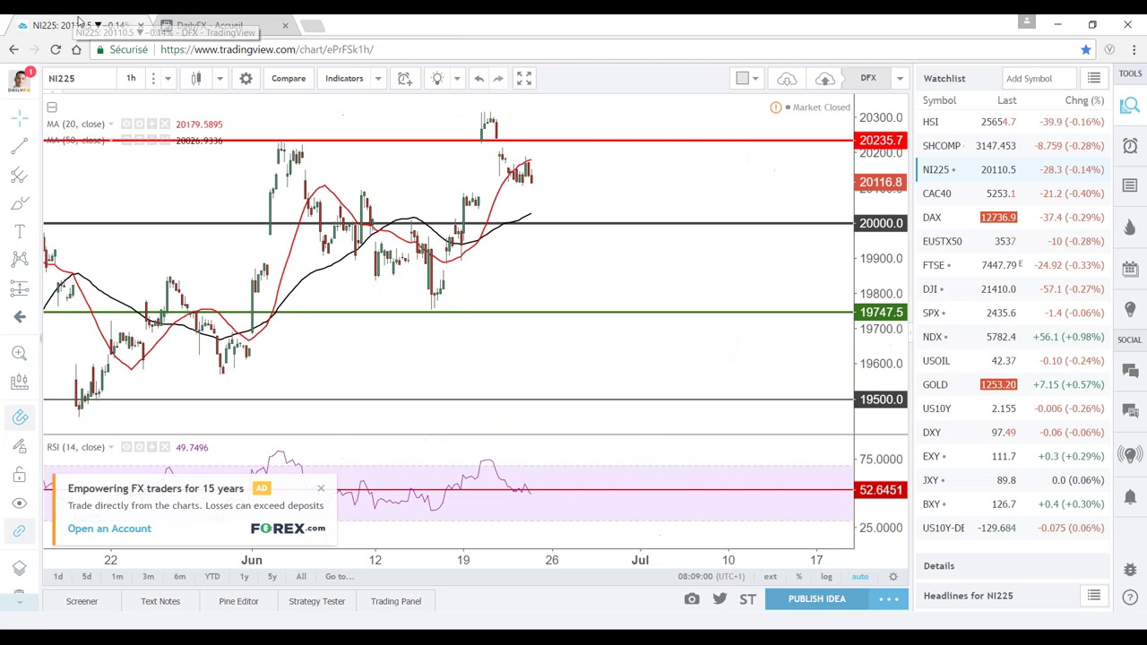
drag(571, 202, 689, 173)
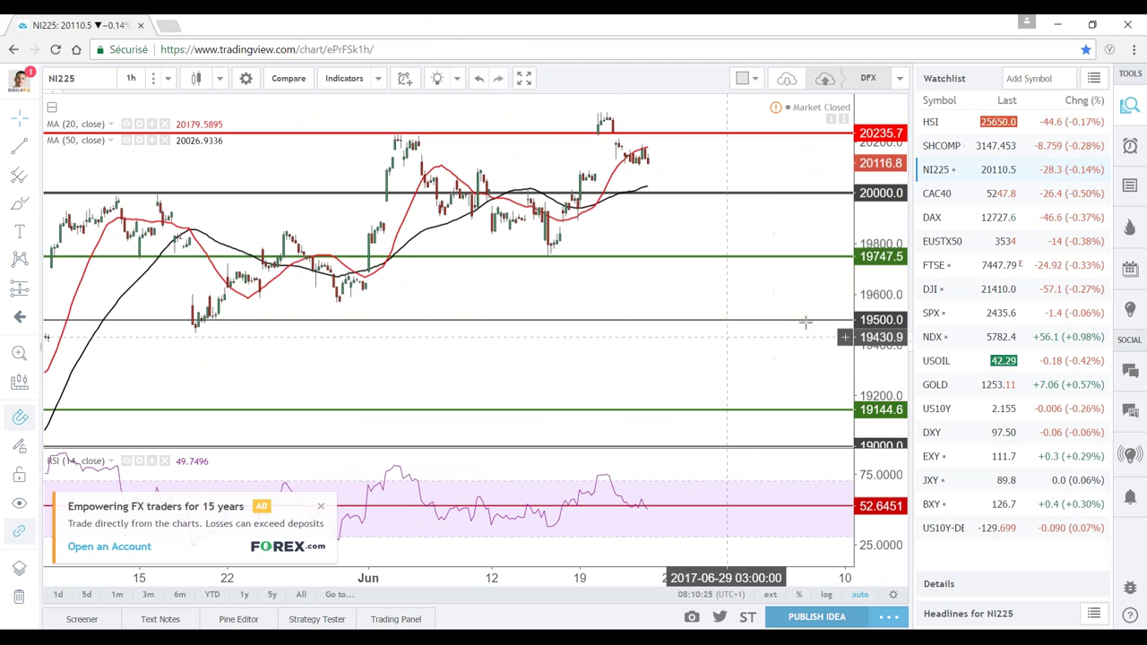
click(979, 202)
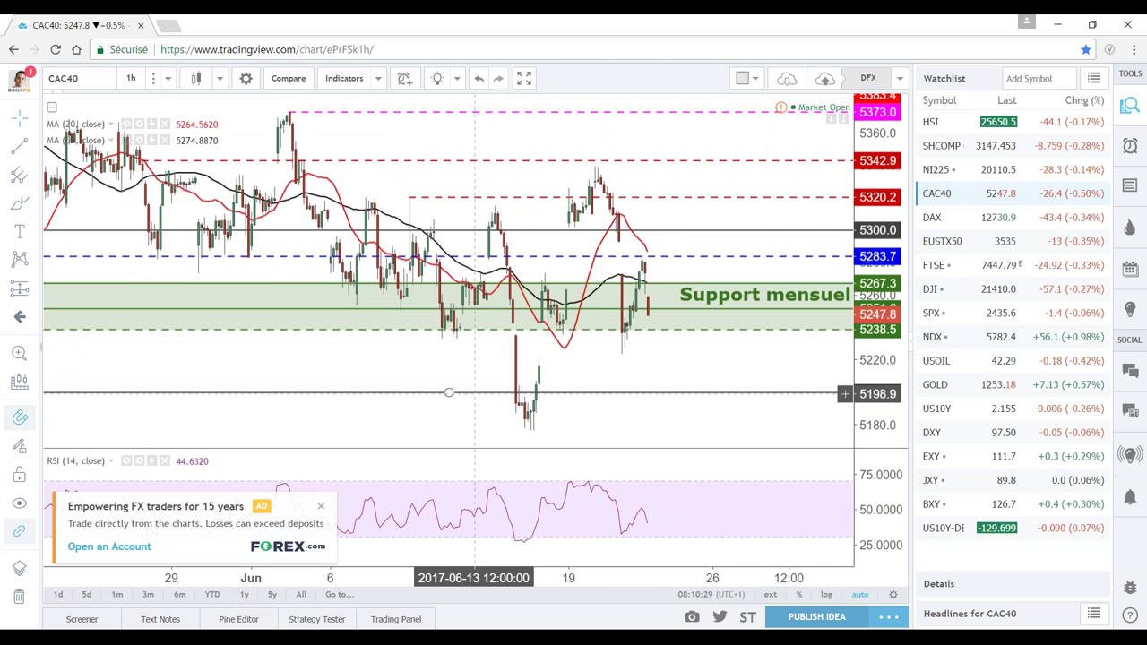
scroll(474, 394, down, 3)
mouse_move(652, 390)
mouse_down()
mouse_move(601, 207)
mouse_move(639, 207)
mouse_up()
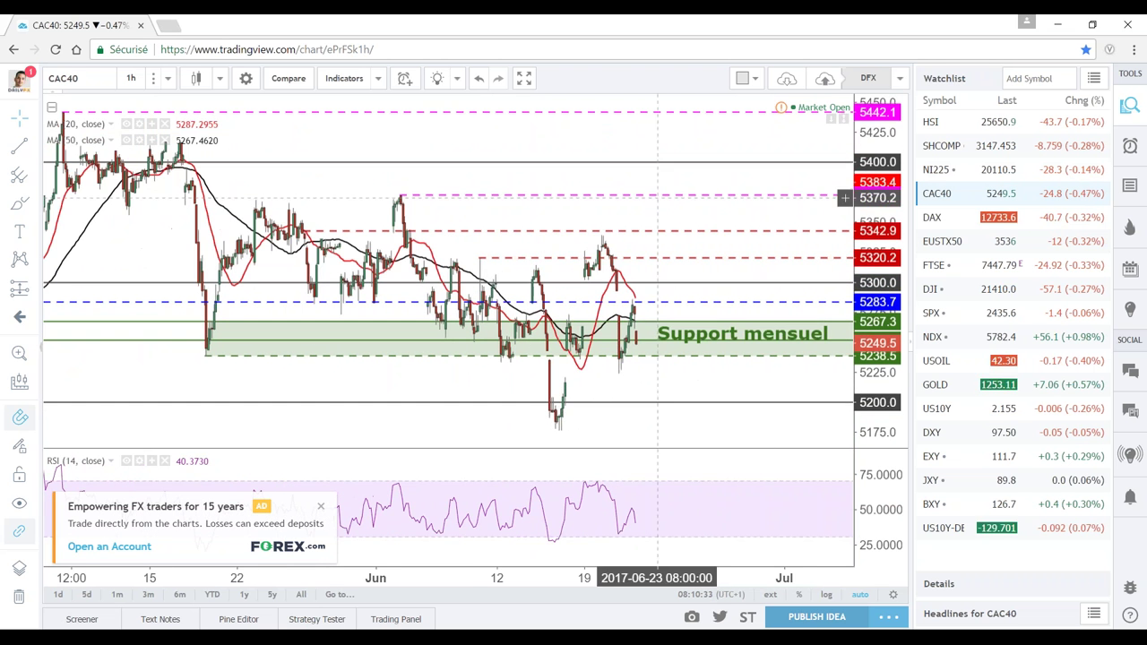
Hide the watchlist and pan the CAC40 hourly chart back to early June
click(1131, 107)
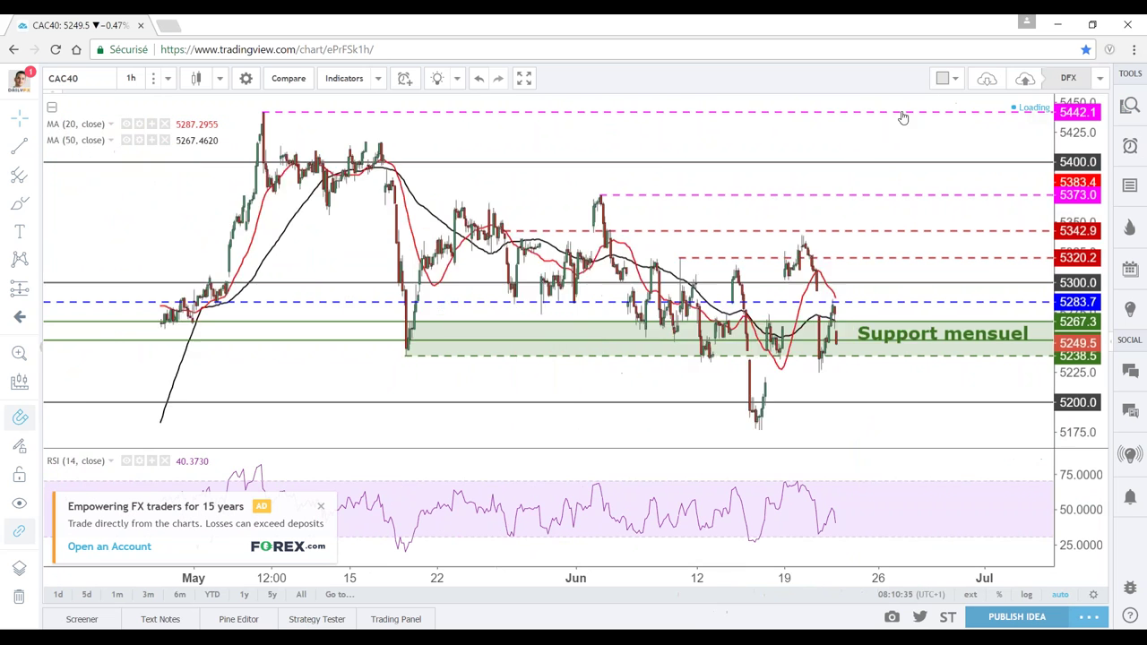
scroll(775, 258, up, 3)
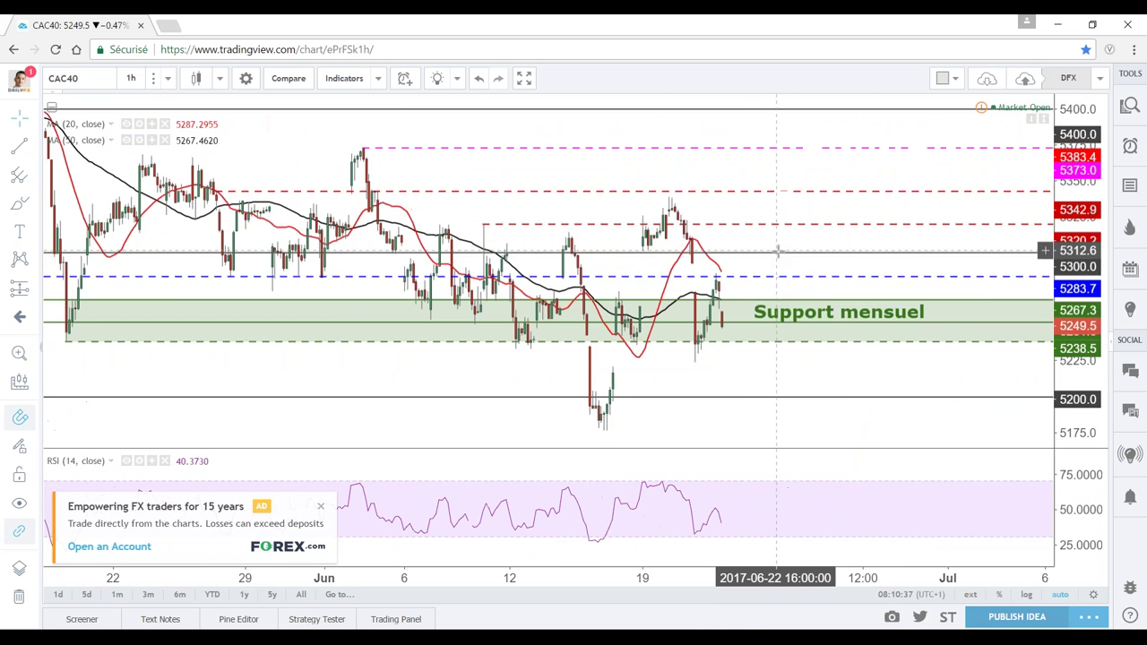
scroll(740, 305, down, 2)
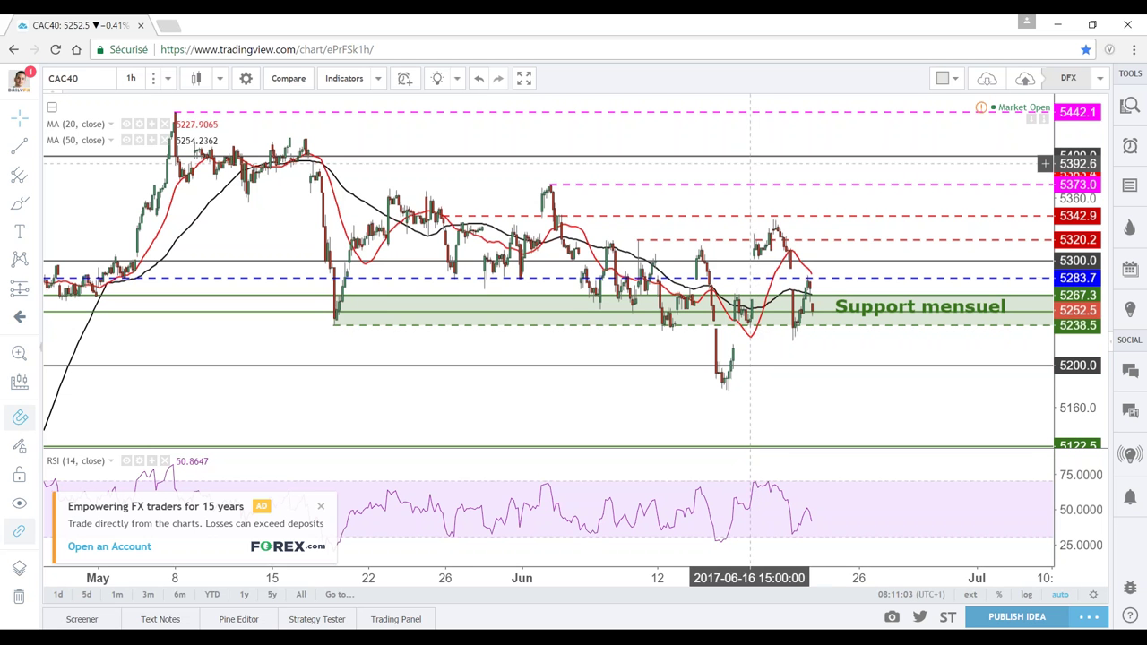
drag(747, 172, 735, 172)
scroll(653, 251, up, 3)
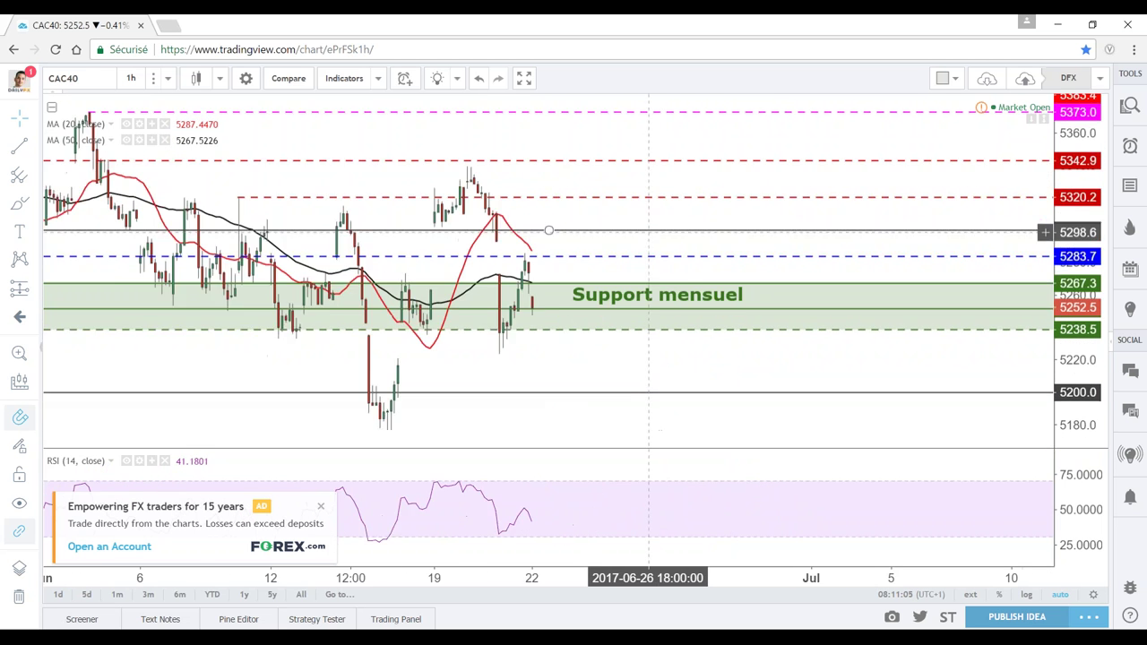
scroll(645, 256, up, 2)
drag(643, 255, 749, 368)
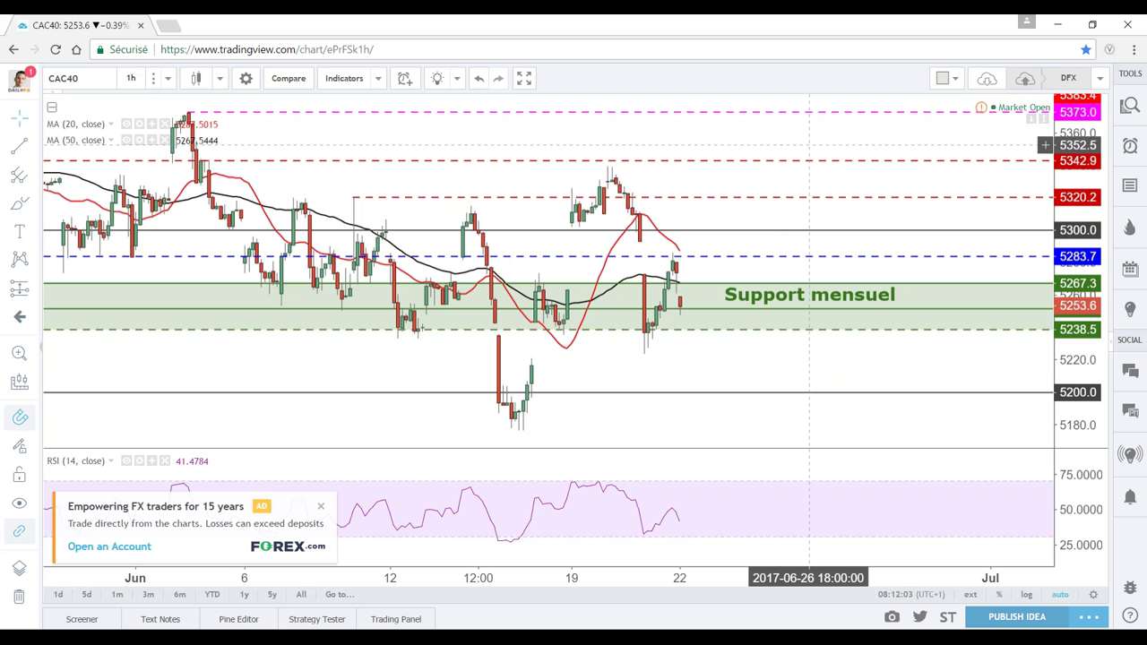
Reposition the 'Support mensuel' label within the green support zone
mouse_move(769, 292)
mouse_down()
mouse_move(793, 294)
mouse_move(840, 244)
mouse_move(852, 246)
mouse_up()
drag(855, 292, 842, 298)
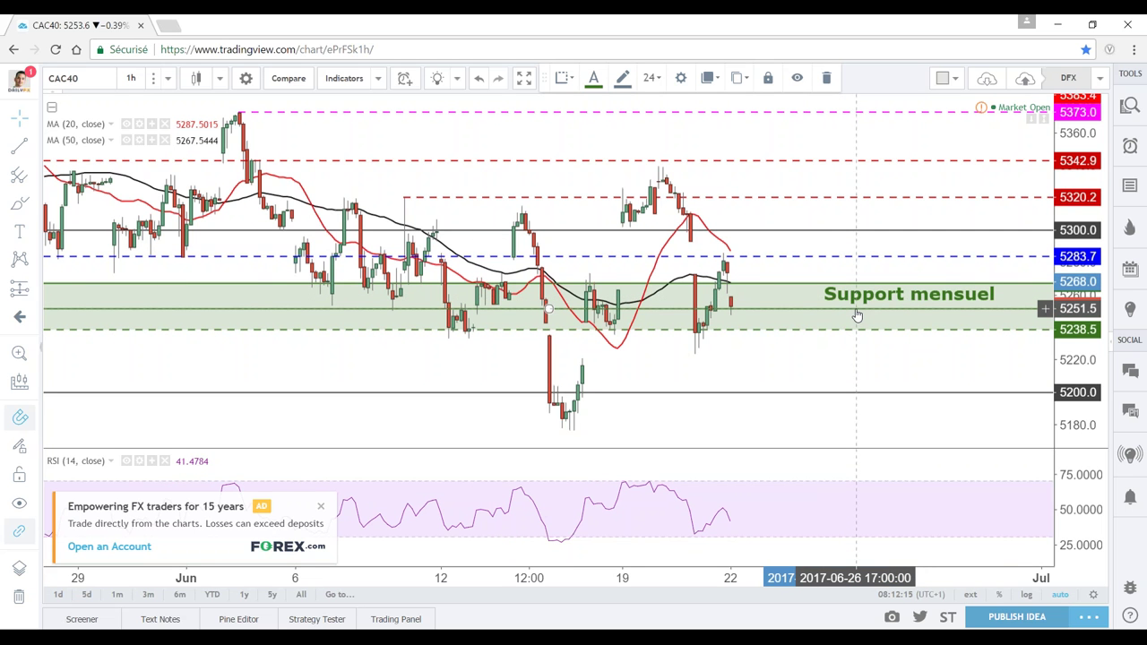
scroll(797, 313, down, 3)
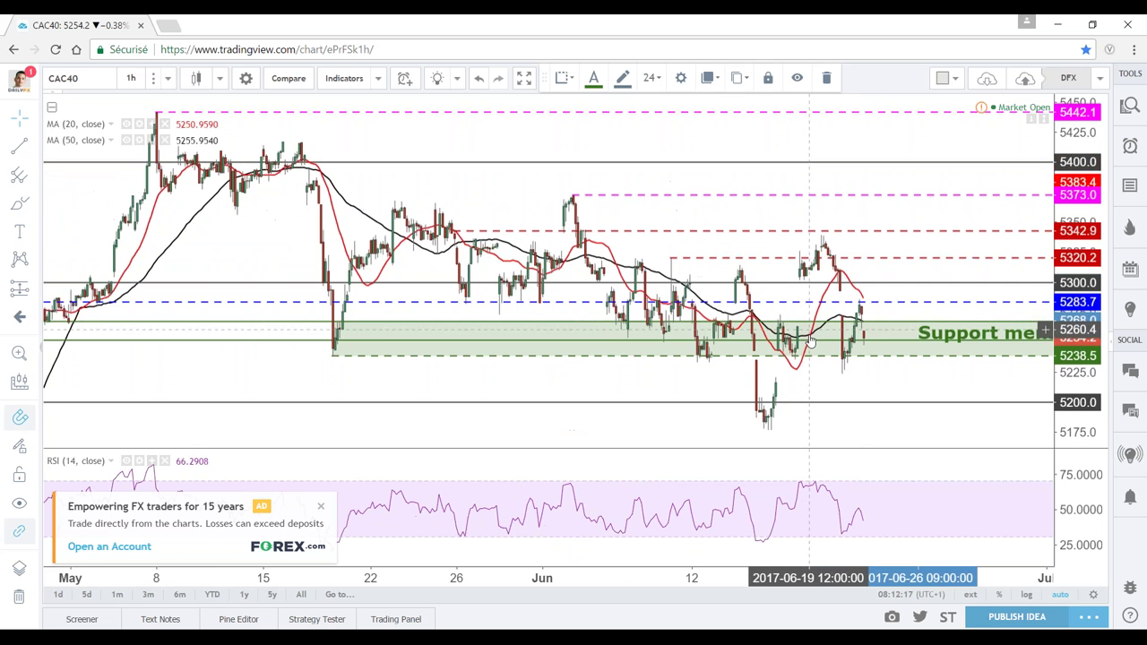
scroll(379, 361, up, 3)
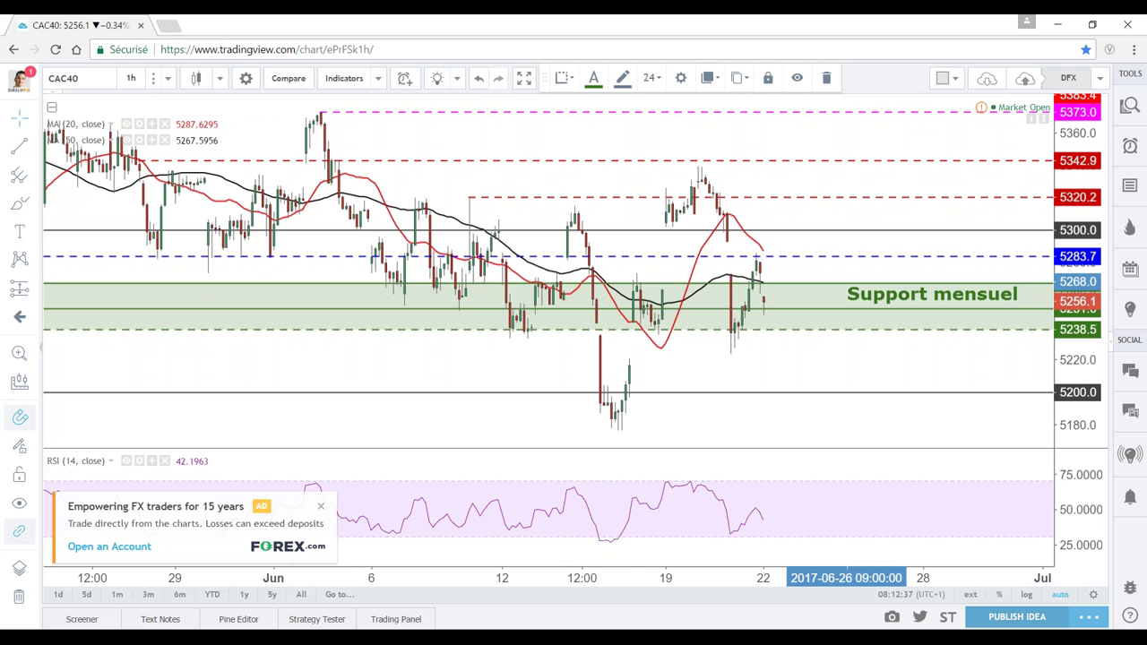
scroll(658, 233, down, 3)
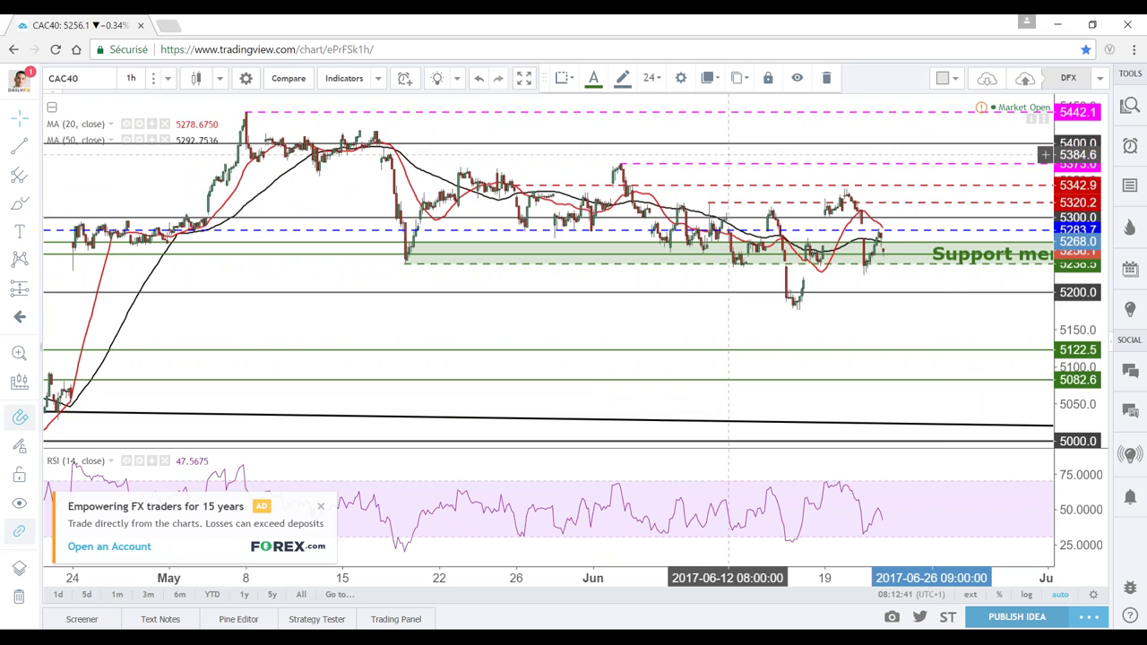
scroll(838, 335, up, 3)
scroll(806, 350, up, 3)
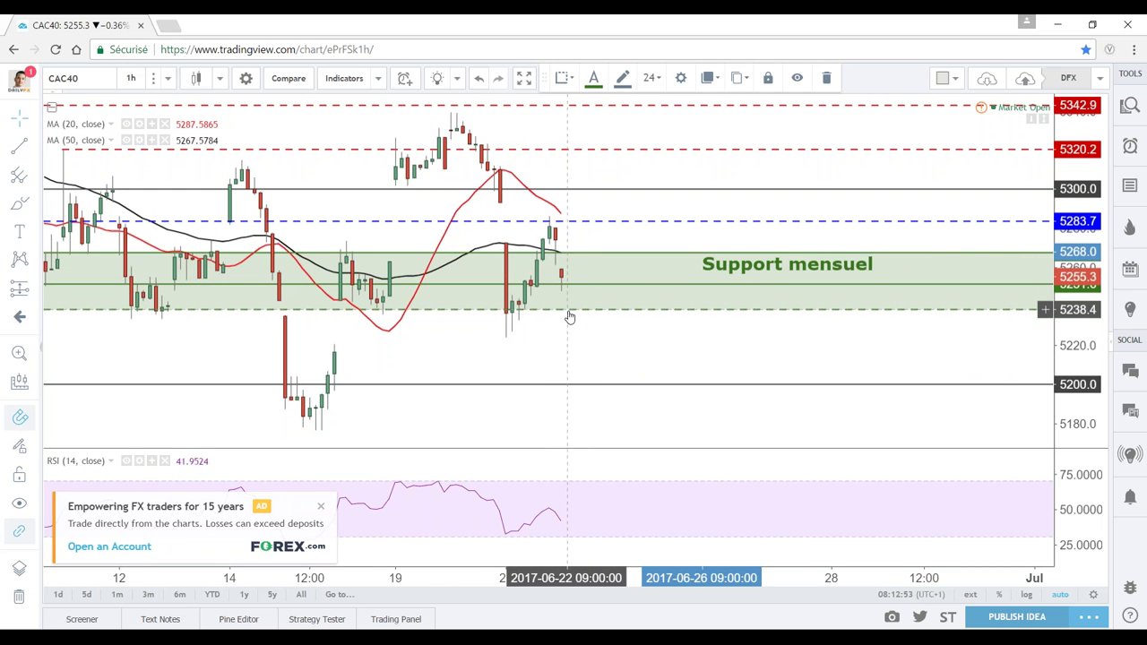
Adjust the dashed support line to 5238.5 and start a 'USD' symbol search
drag(567, 316, 568, 318)
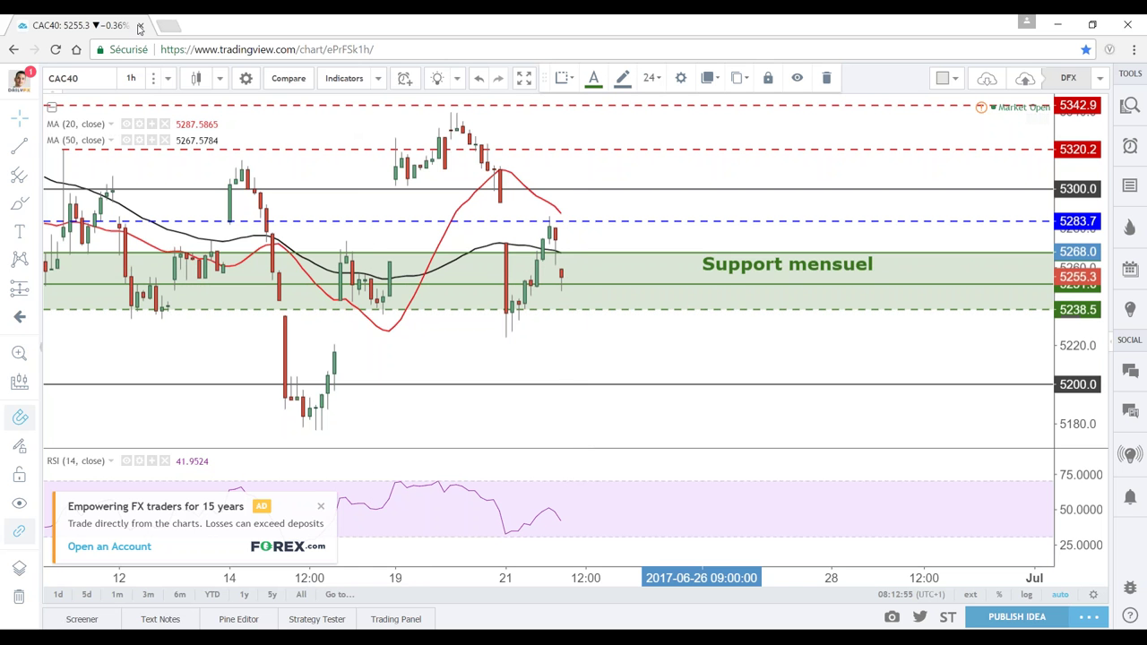
click(90, 72)
text(USD)
key(BackSpace)
key(BackSpace)
key(BackSpace)
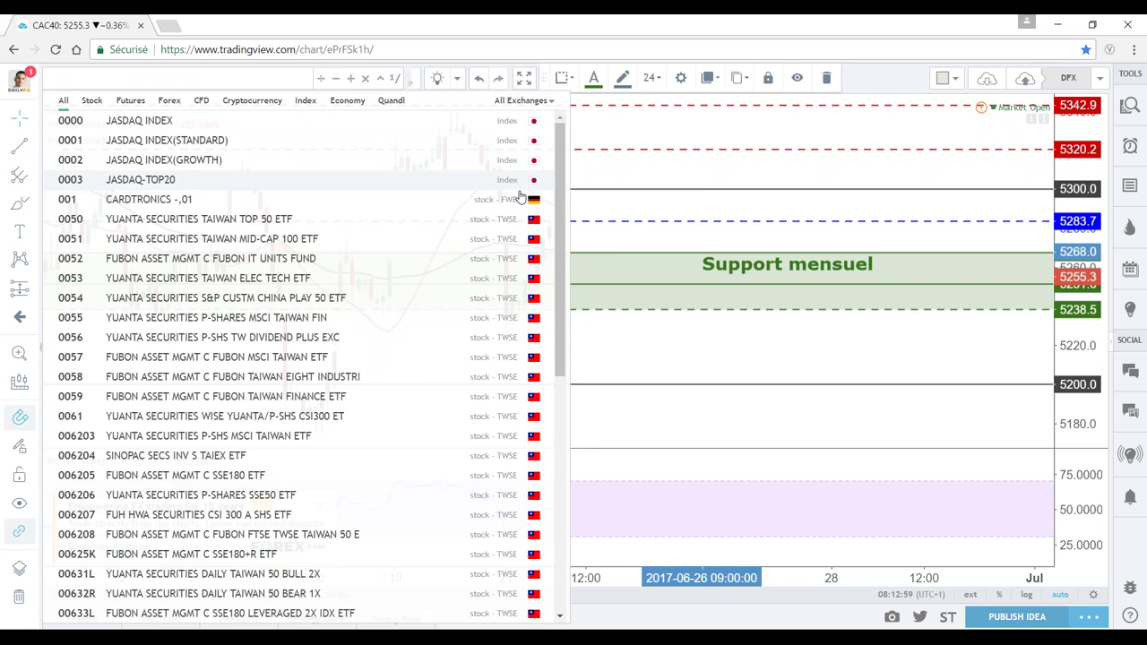
key(Escape)
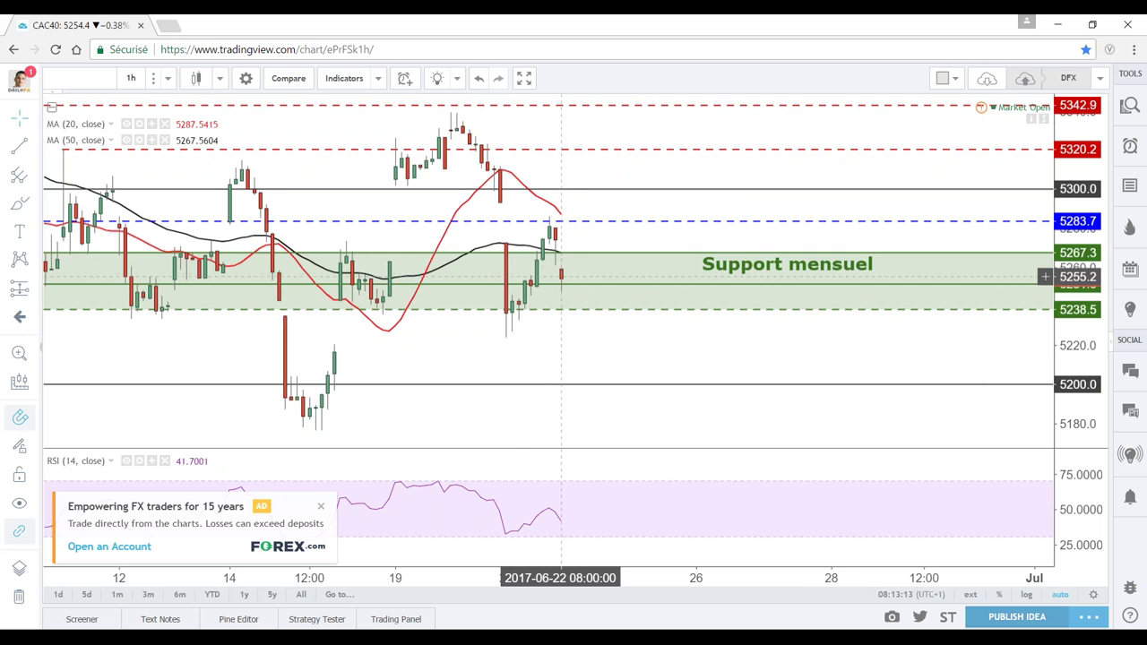
scroll(574, 282, down, 2)
scroll(595, 286, down, 2)
scroll(605, 288, down, 2)
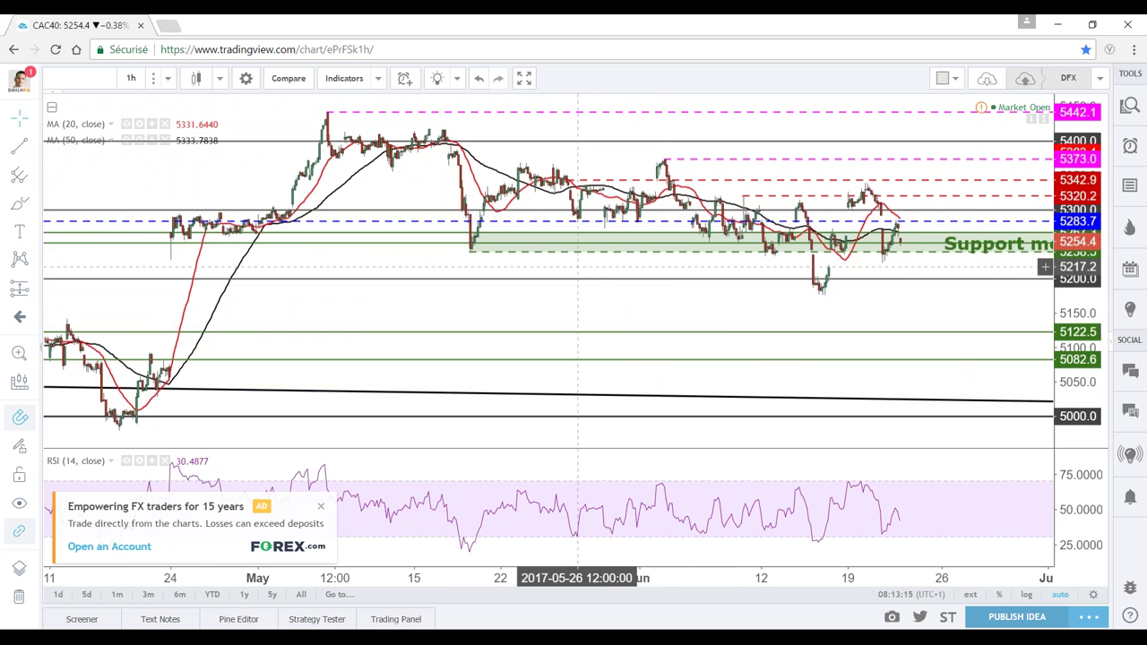
scroll(604, 288, up, 2)
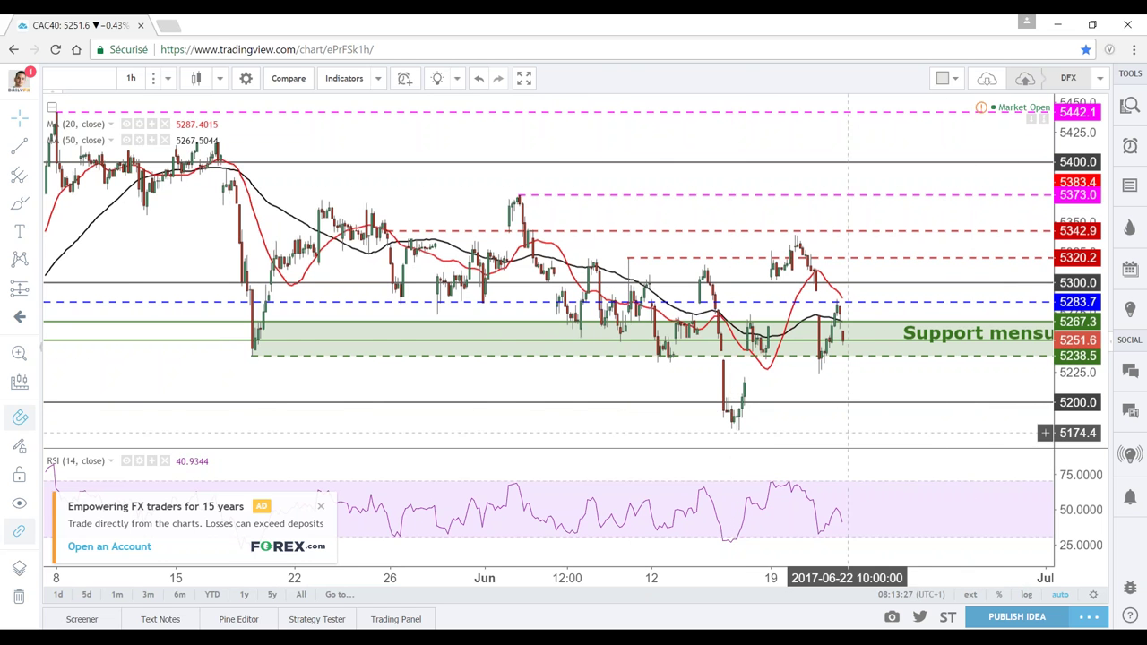
drag(798, 430, 569, 421)
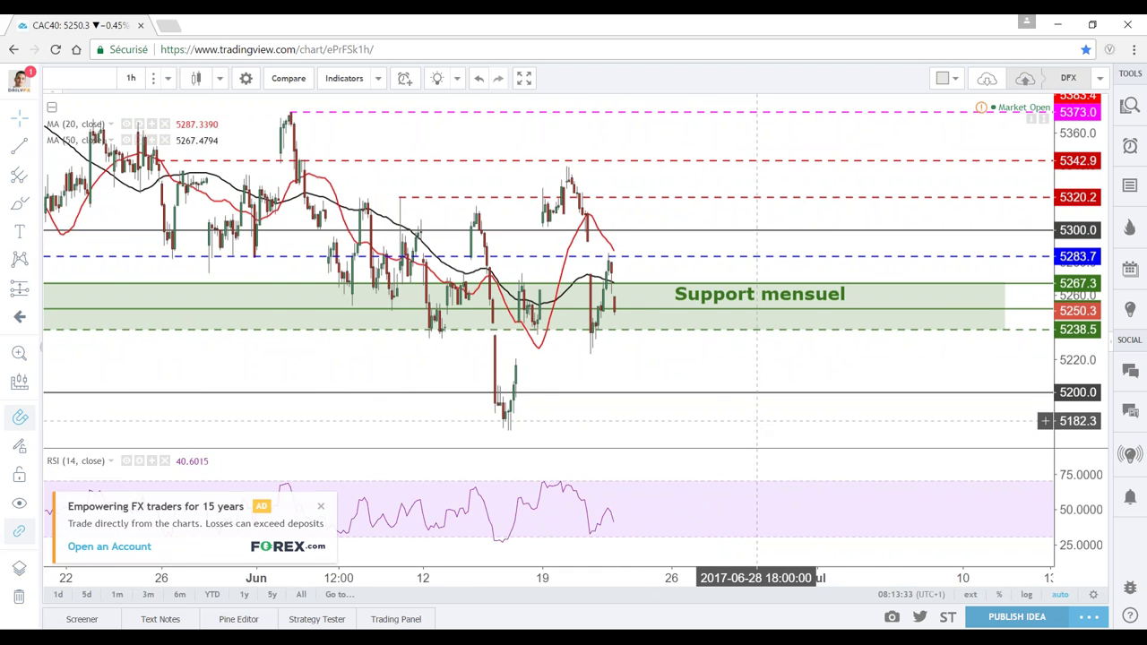
drag(757, 421, 671, 422)
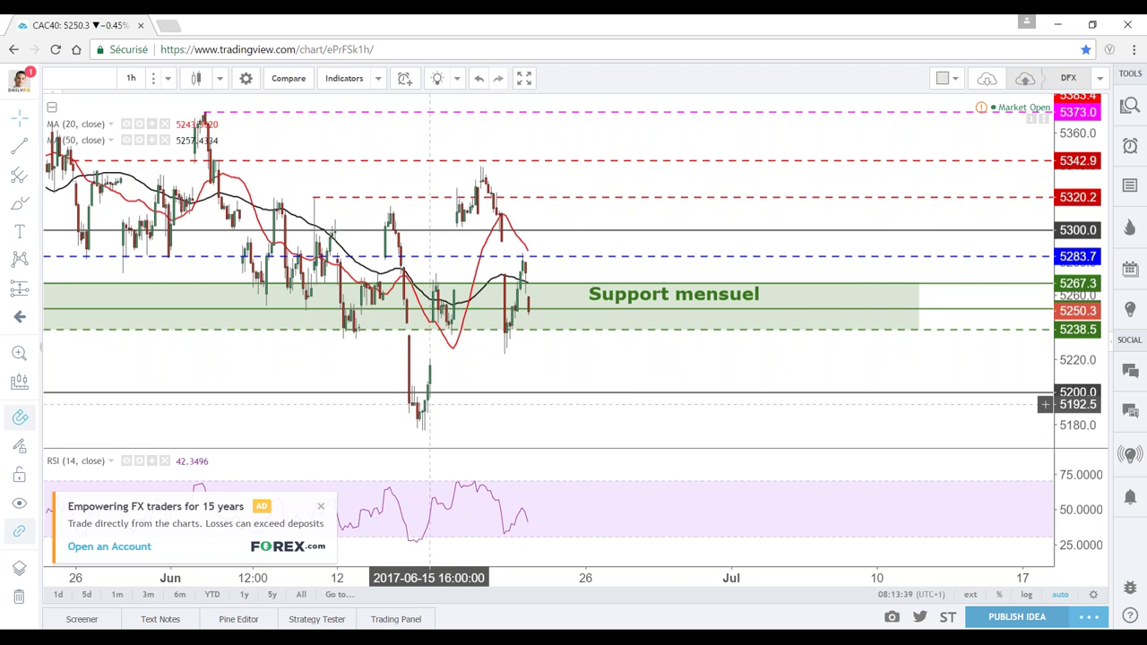
scroll(418, 428, down, 2)
scroll(430, 402, down, 2)
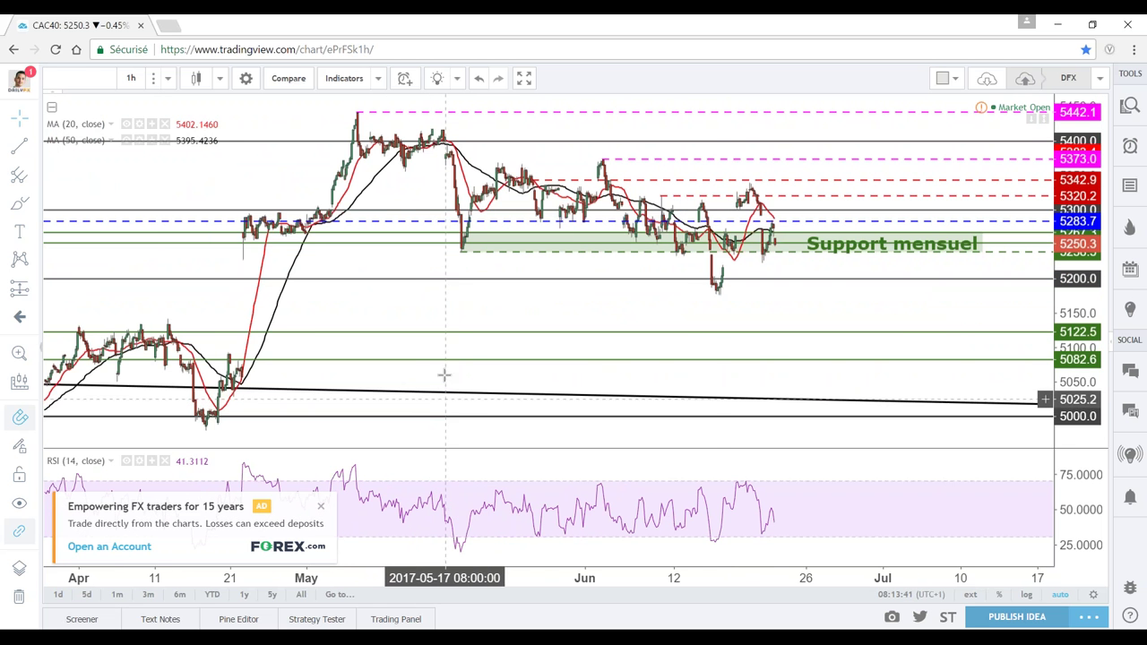
scroll(718, 162, up, 3)
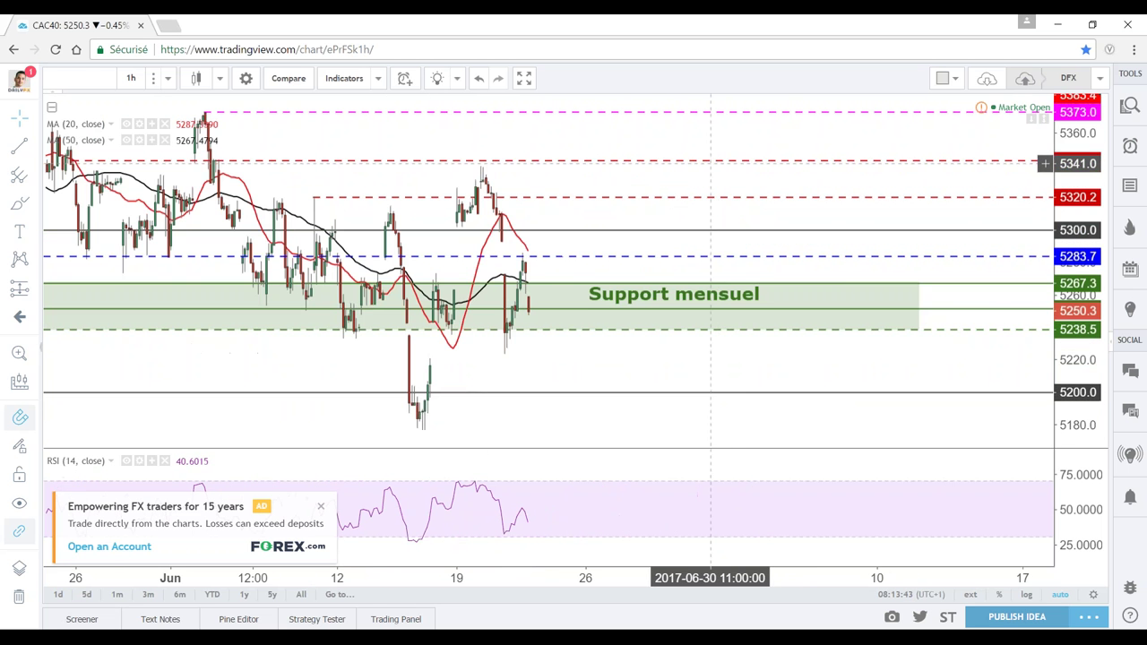
click(91, 75)
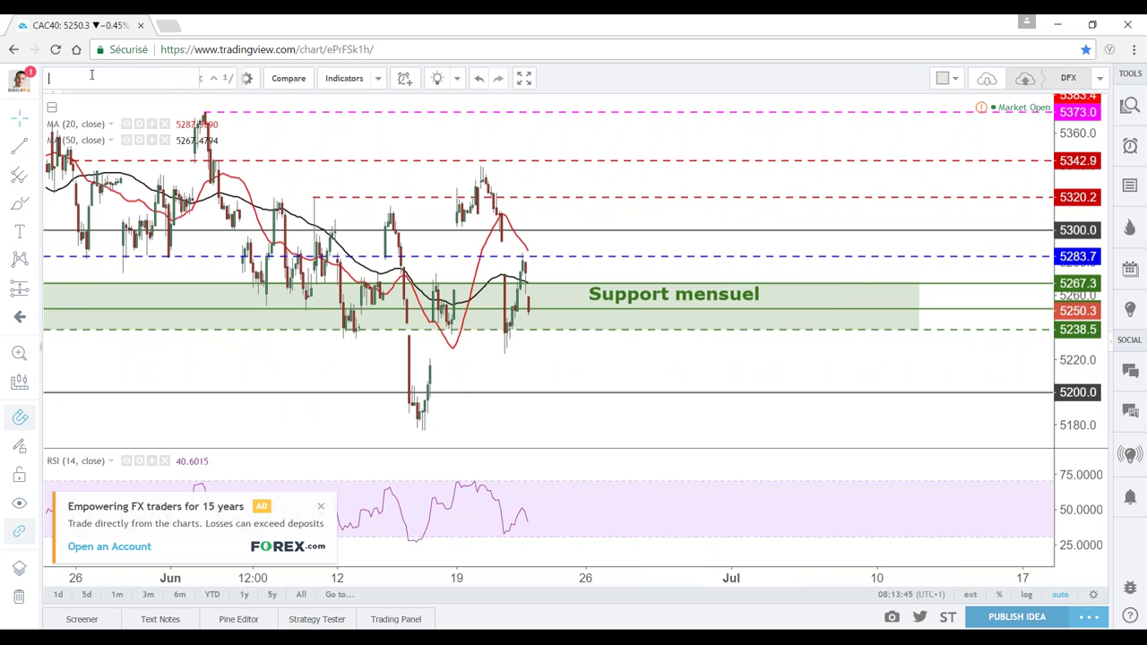
Show the watchlist, review the DAX chart, then switch to the EUSTX50 index
click(1130, 105)
click(932, 217)
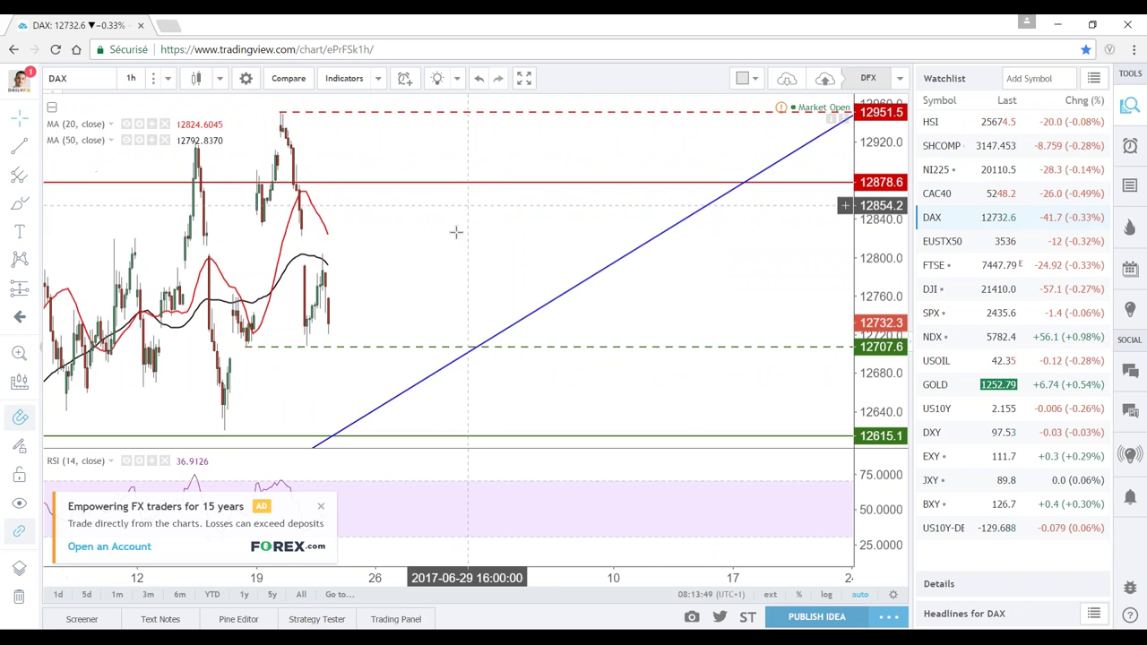
scroll(446, 225, down, 3)
scroll(423, 285, up, 3)
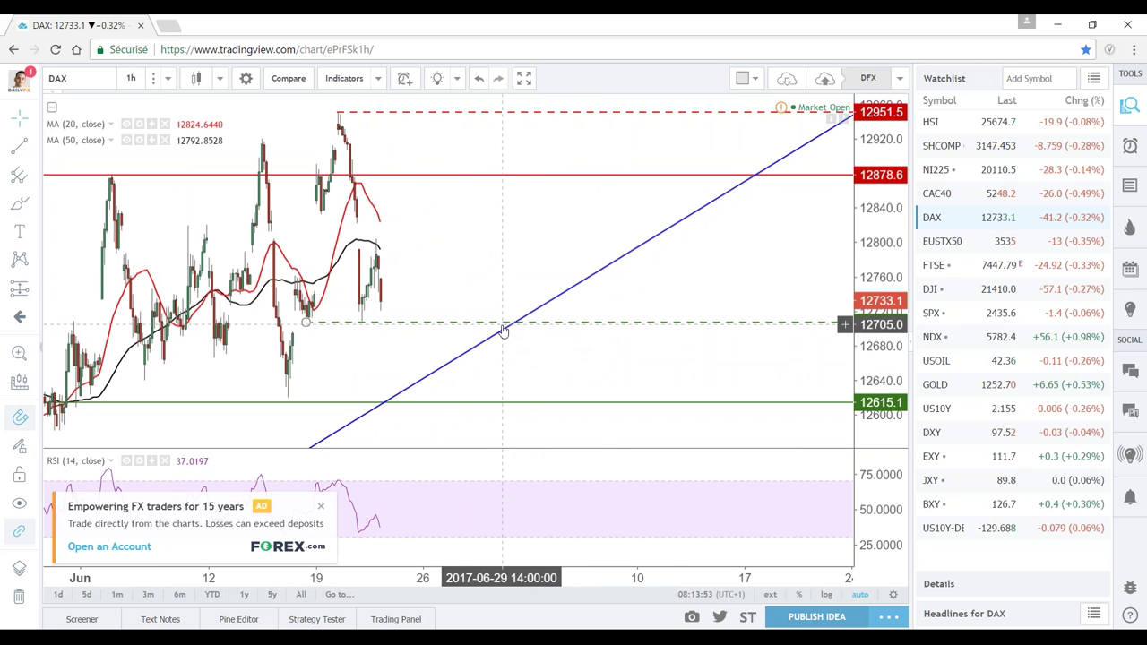
scroll(421, 235, up, 5)
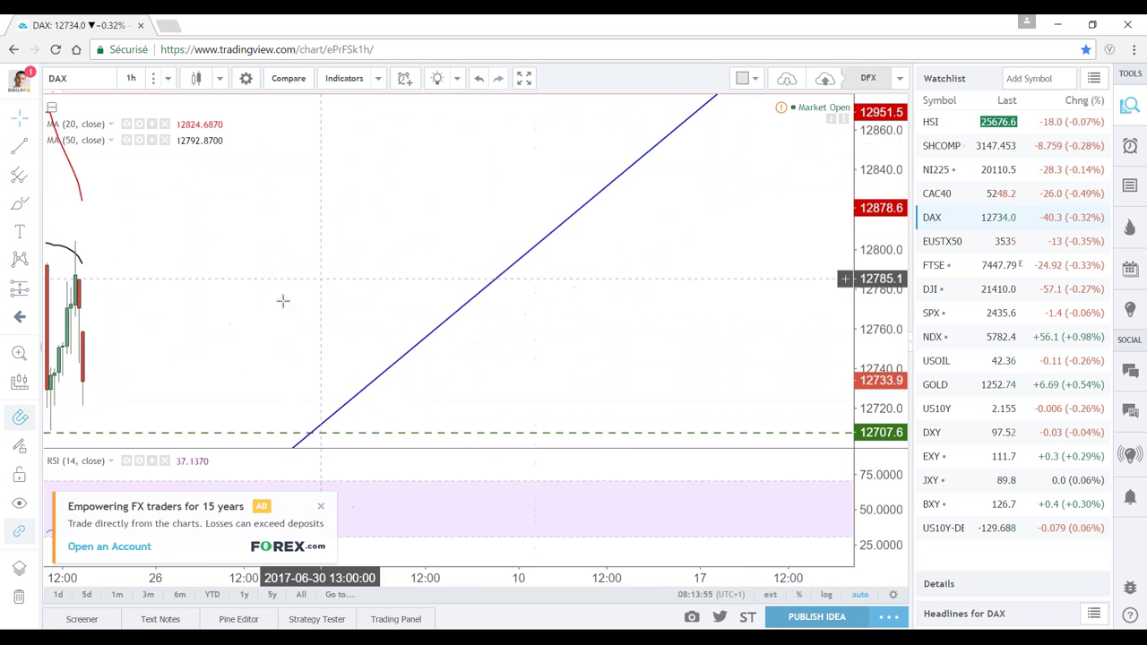
scroll(596, 315, down, 4)
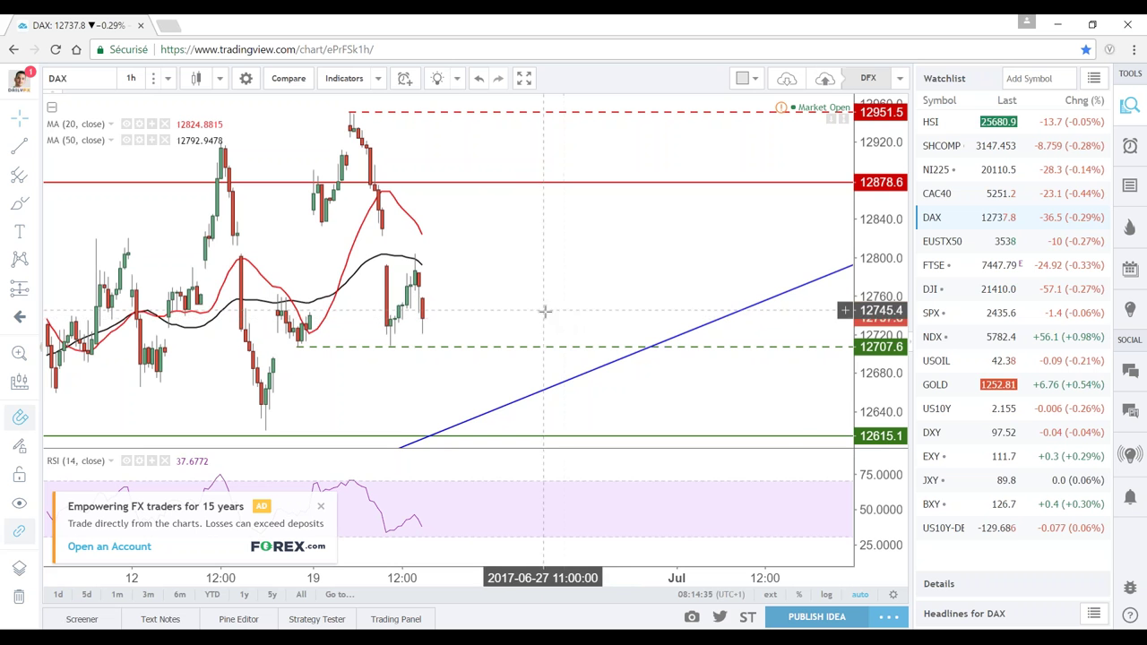
click(945, 241)
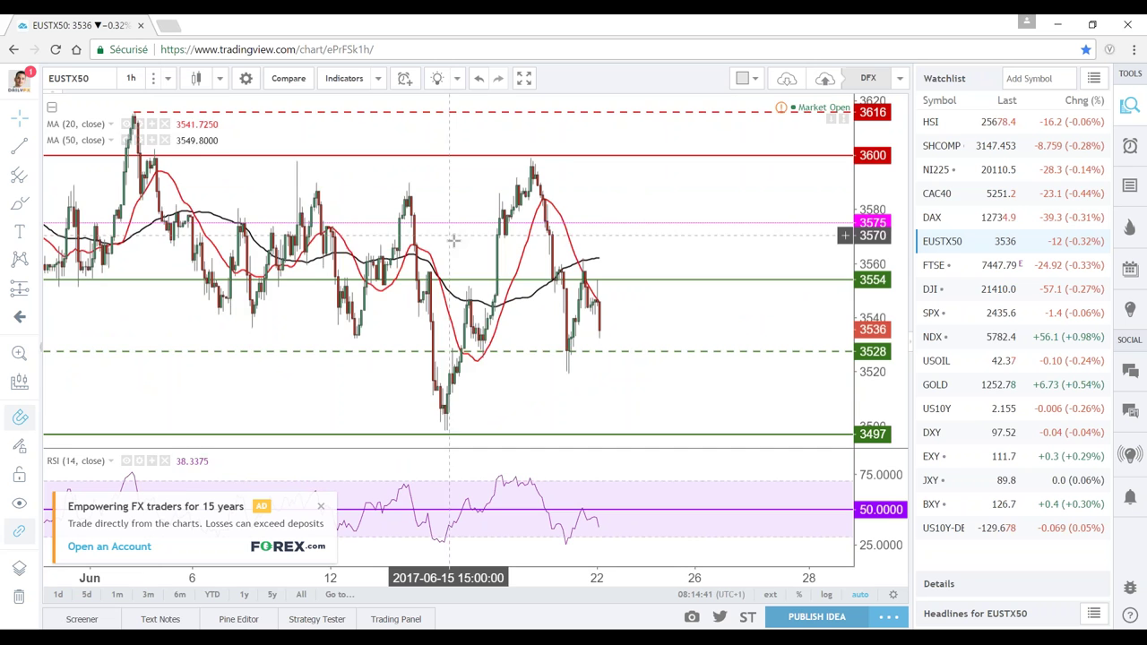
Zoom and pan the EUSTX50 hourly chart back to earlier June dates to review price action
scroll(455, 240, up, 2)
scroll(470, 340, up, 2)
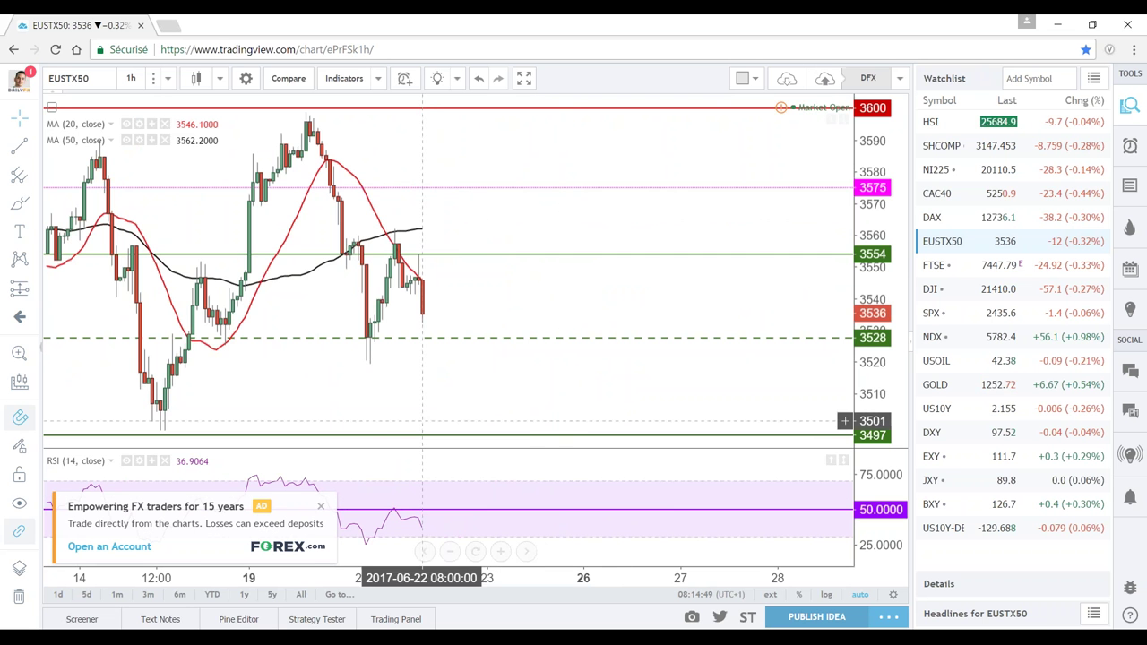
drag(385, 362, 485, 381)
scroll(484, 358, down, 2)
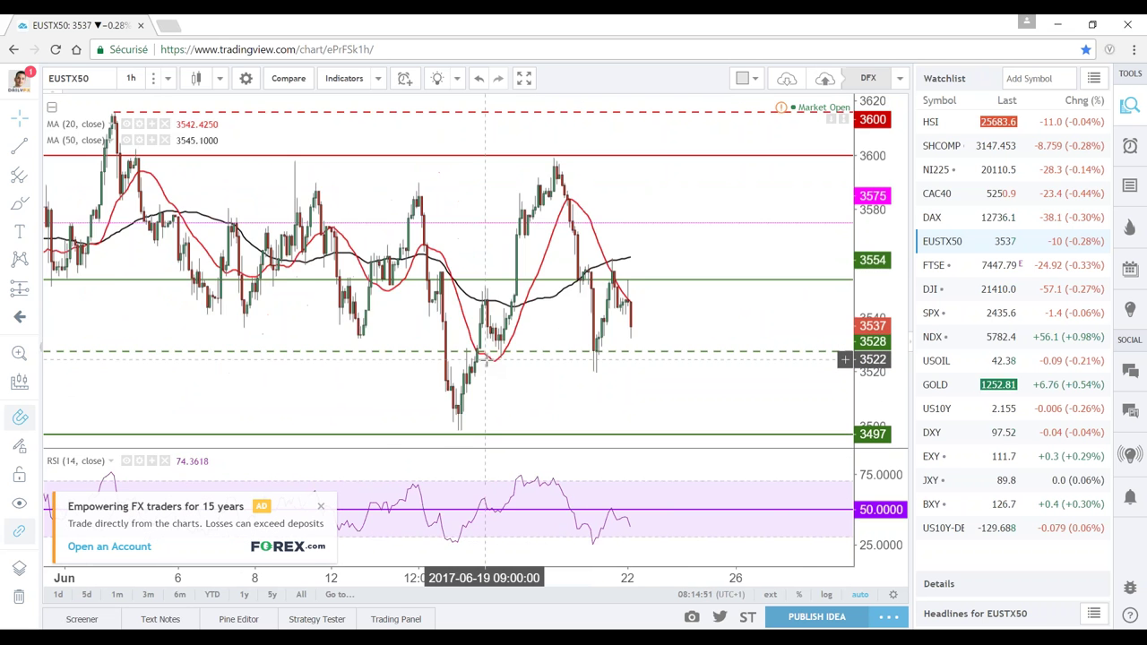
scroll(470, 356, down, 2)
scroll(465, 355, down, 2)
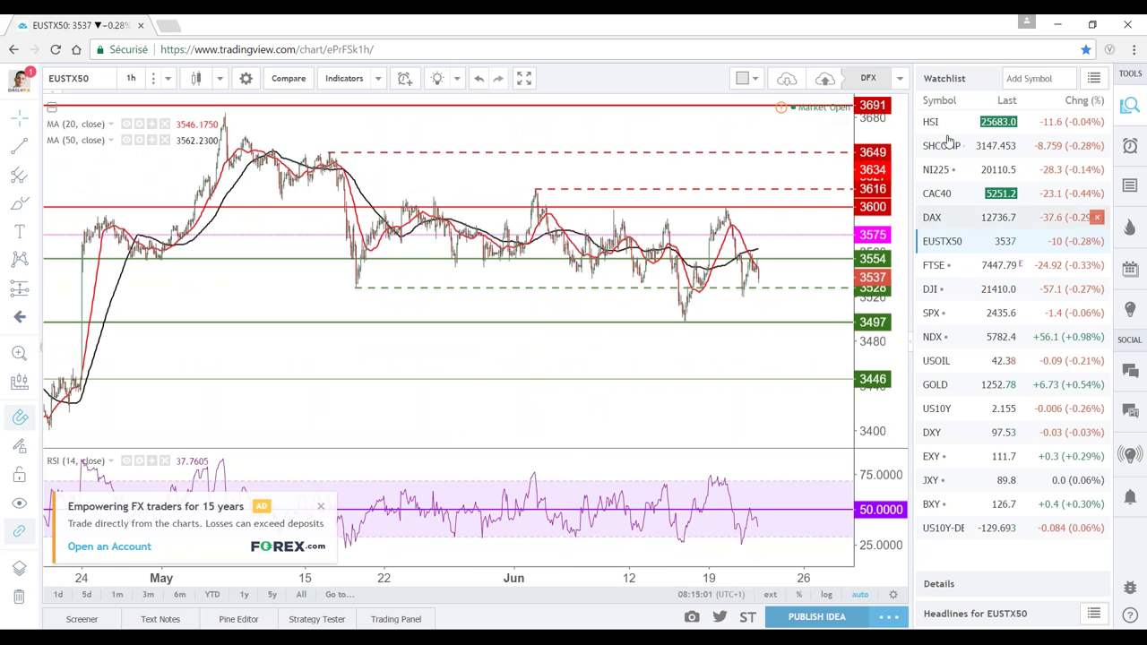
click(72, 78)
Change the chart symbol to EURUSD and zoom in and out to review it
key(BackSpace)
key(BackSpace)
key(BackSpace)
text(EURUSD)
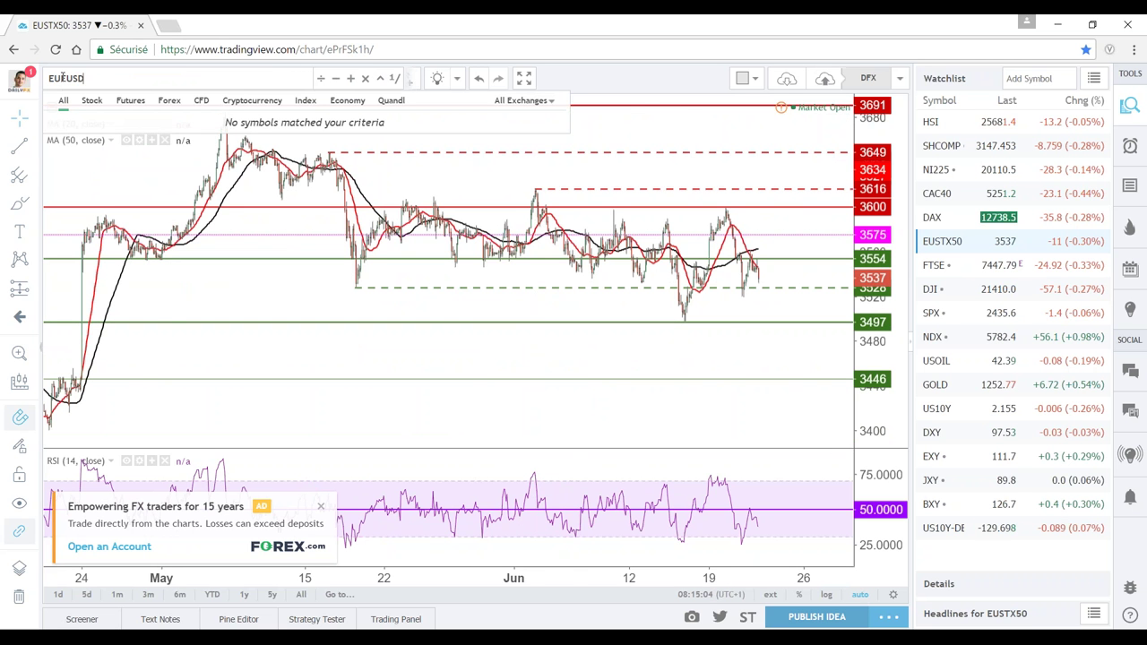
key(BackSpace)
key(BackSpace)
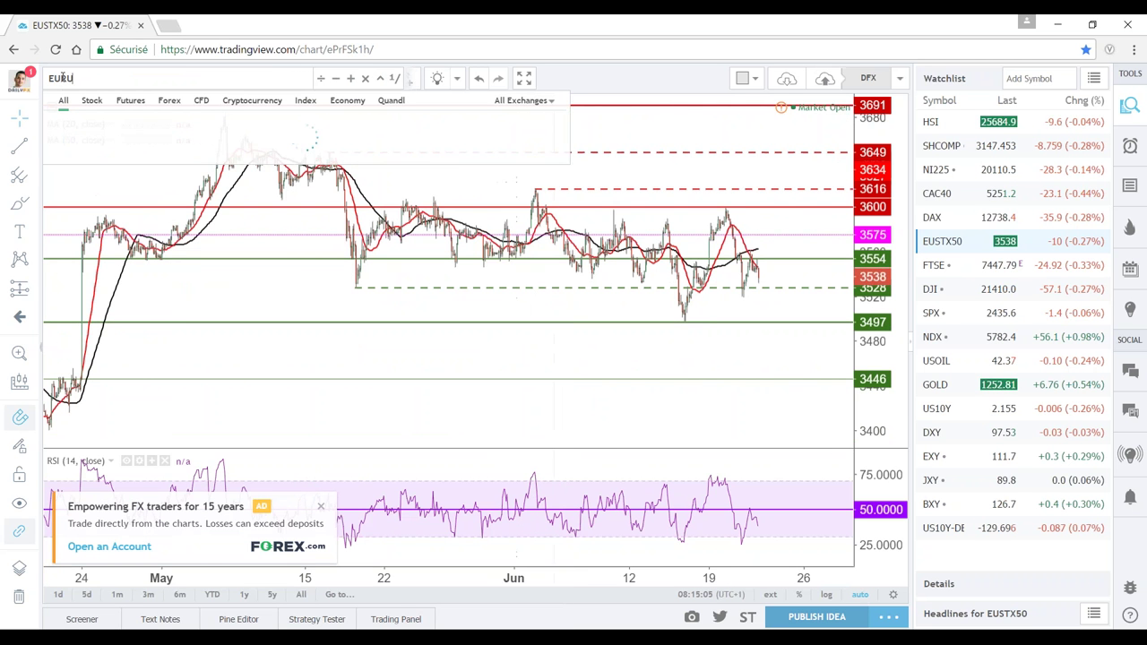
text(RUSD)
key(Return)
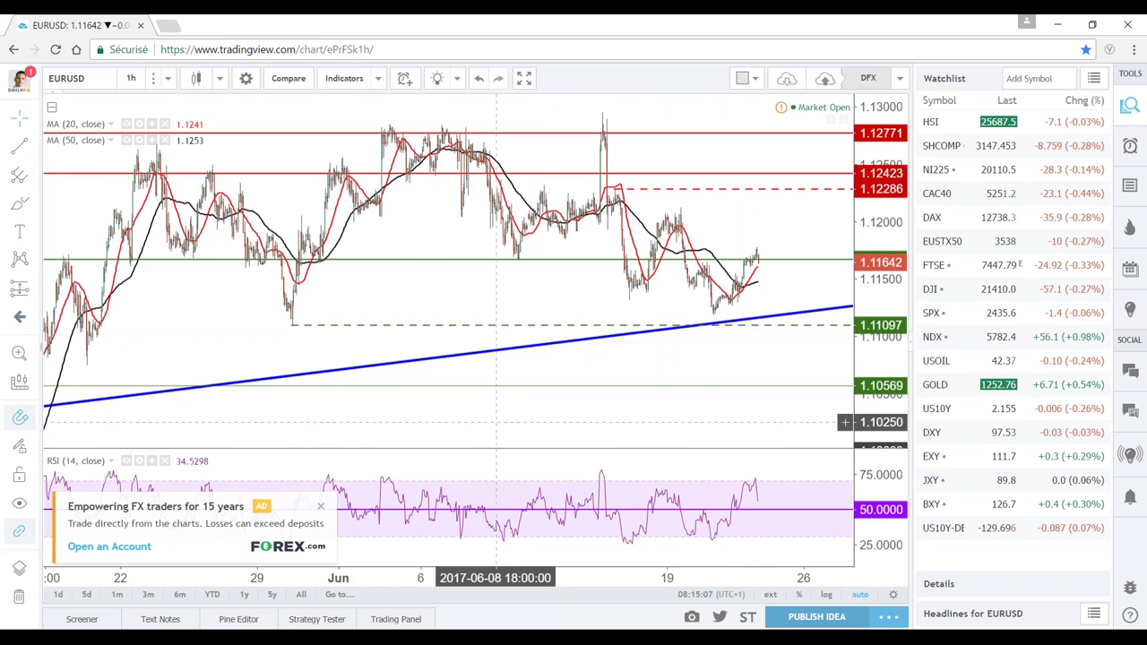
scroll(600, 381, up, 3)
scroll(632, 377, down, 3)
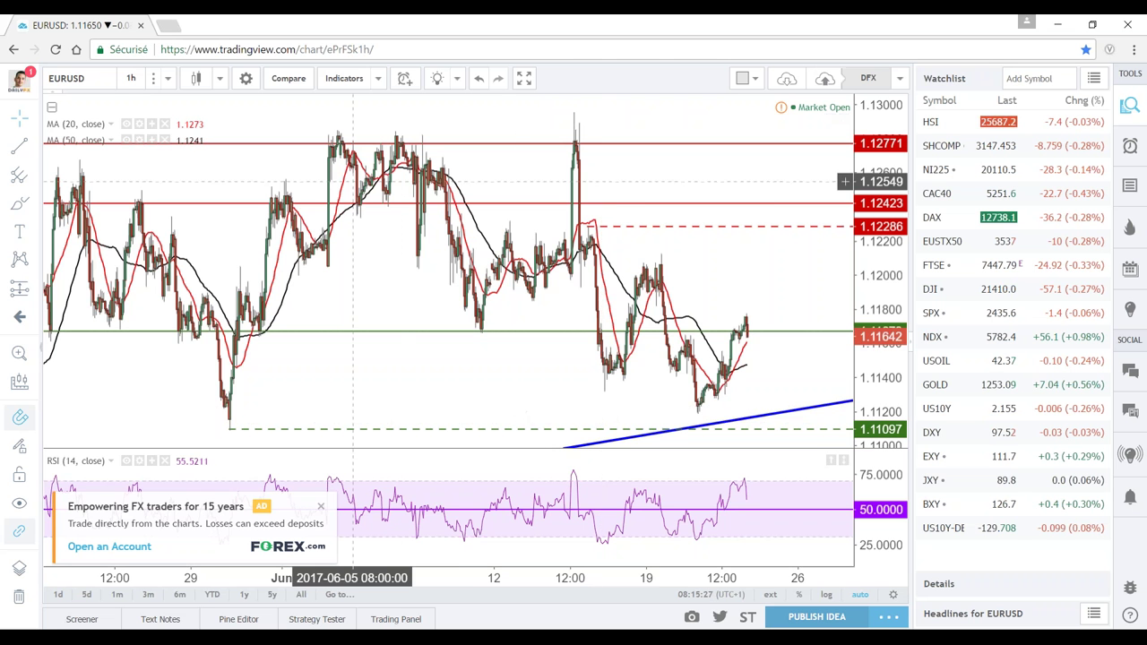
scroll(301, 387, down, 2)
scroll(448, 421, up, 3)
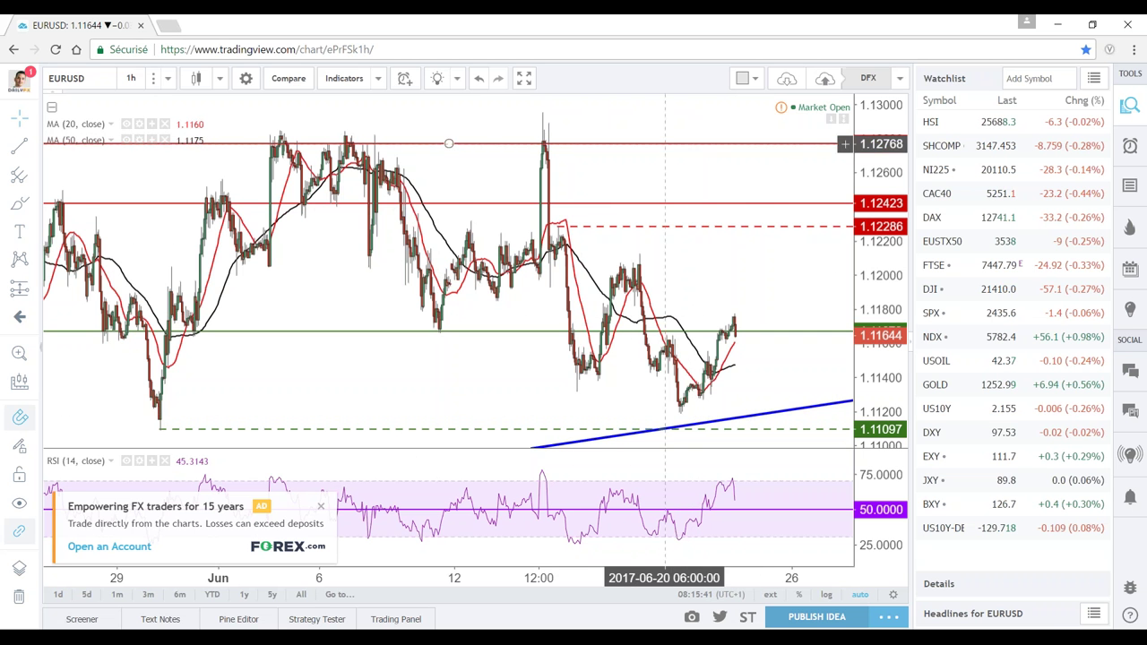
Switch to the DXY hourly chart with its 99.04, 97.86 and 96.89 levels
scroll(542, 292, down, 3)
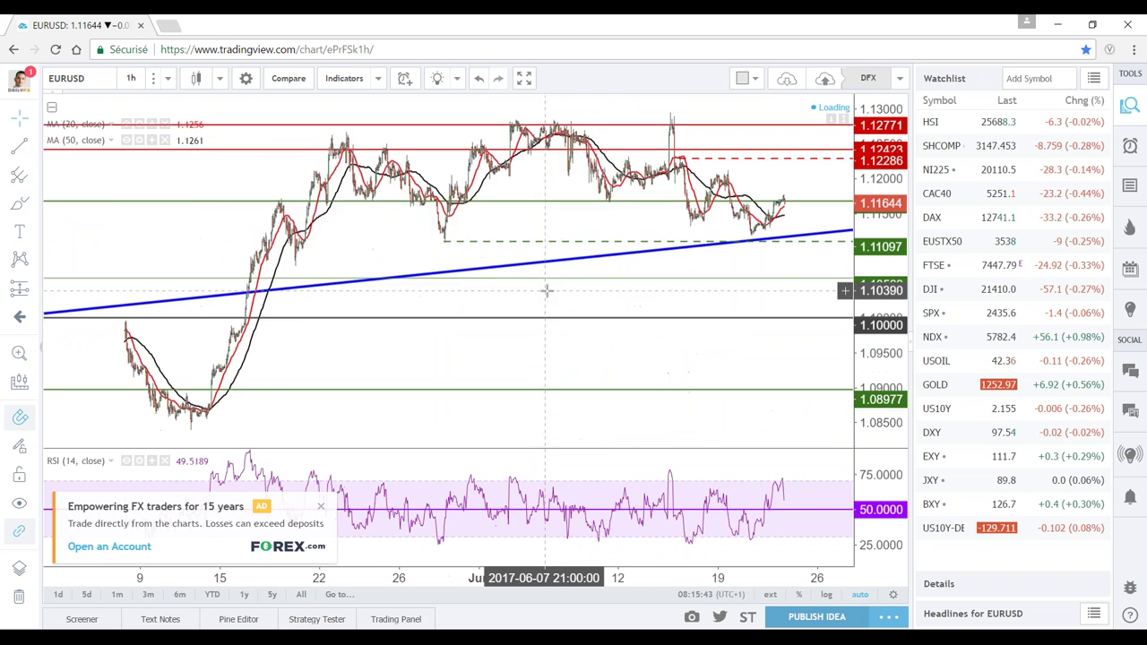
scroll(518, 313, down, 2)
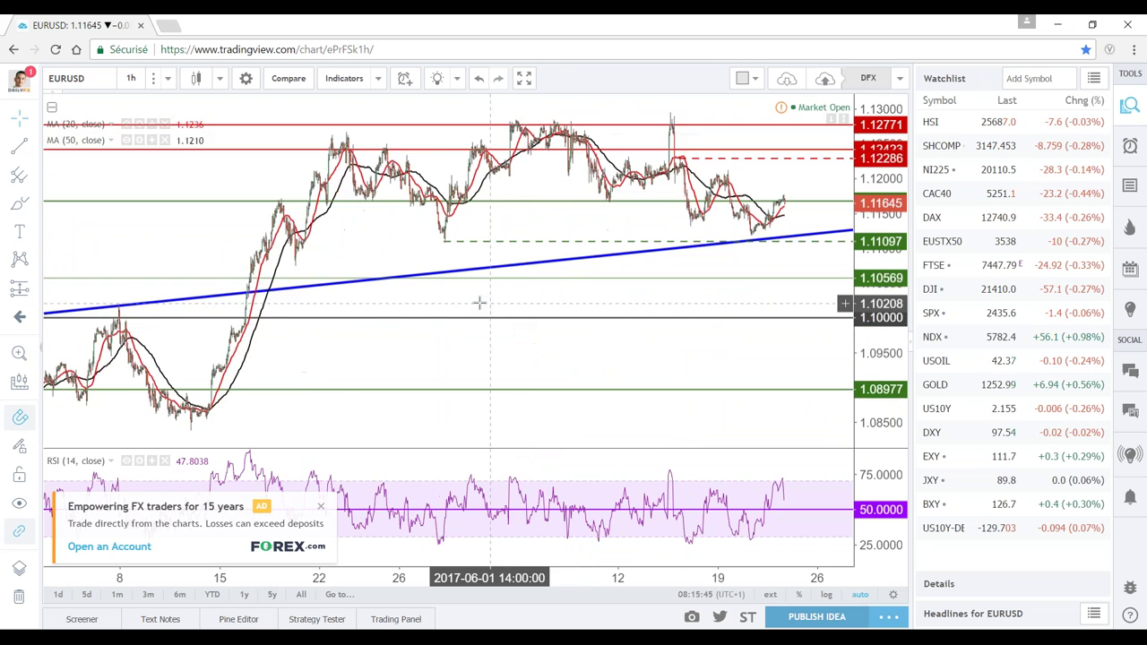
scroll(351, 332, down, 2)
scroll(419, 308, down, 2)
scroll(419, 307, up, 3)
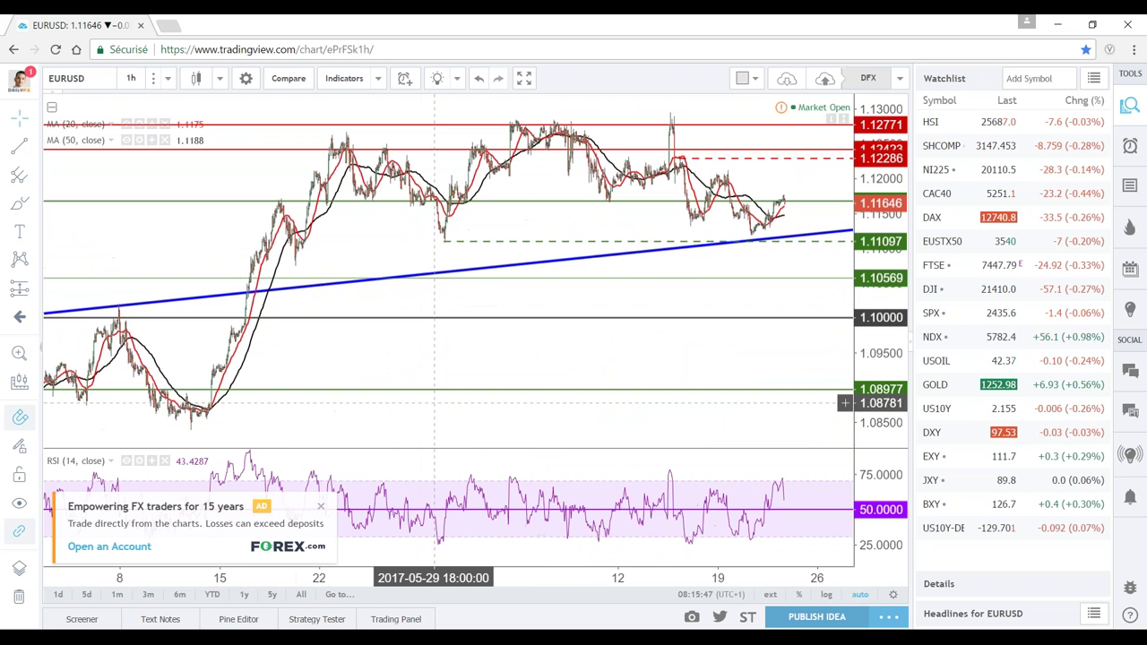
click(971, 435)
scroll(529, 312, down, 2)
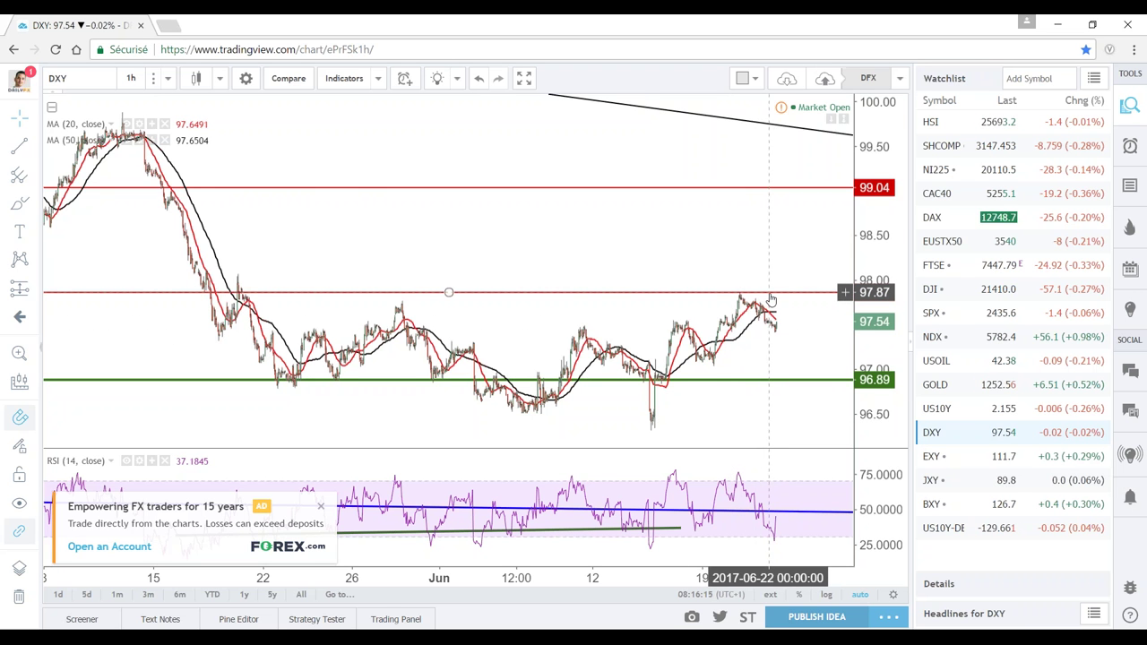
Switch the DXY chart to daily candles
scroll(772, 300, down, 2)
scroll(771, 300, down, 2)
click(131, 78)
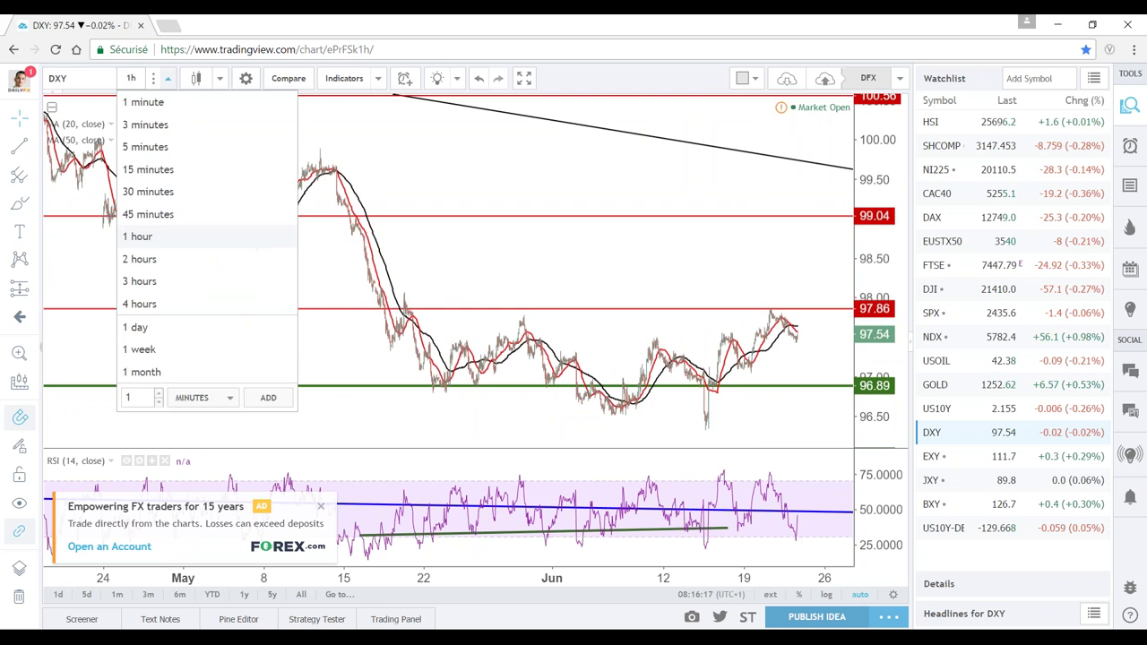
click(134, 328)
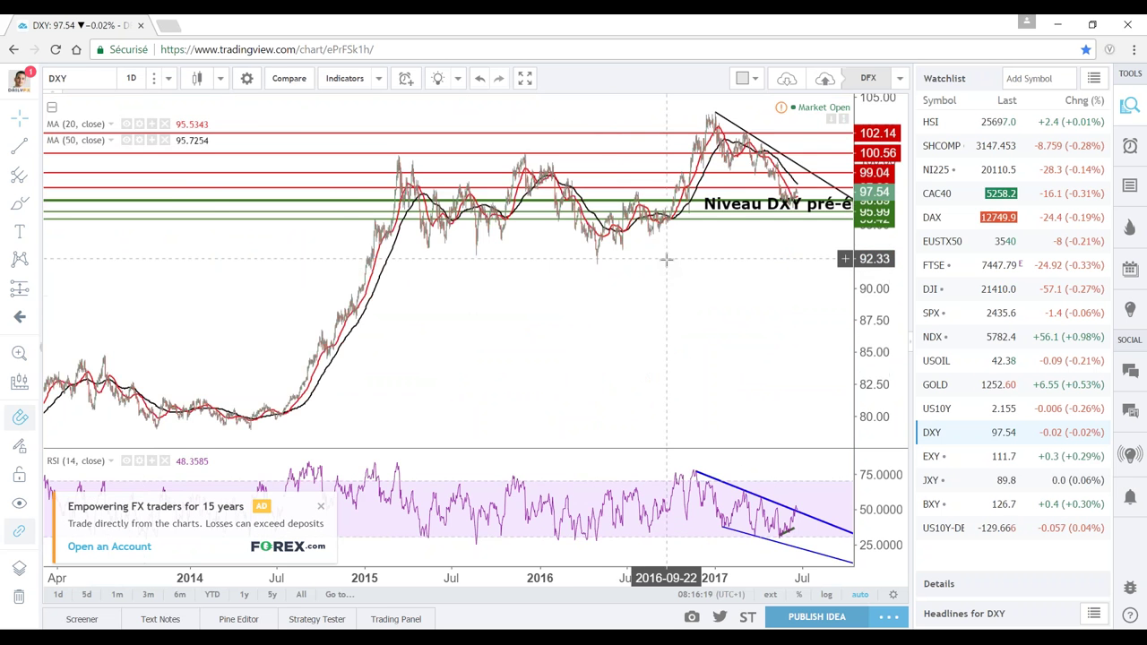
Move the 'Niveau DXY pré-élection de Donald Trump' label slightly up and left
scroll(665, 259, up, 3)
scroll(666, 259, up, 3)
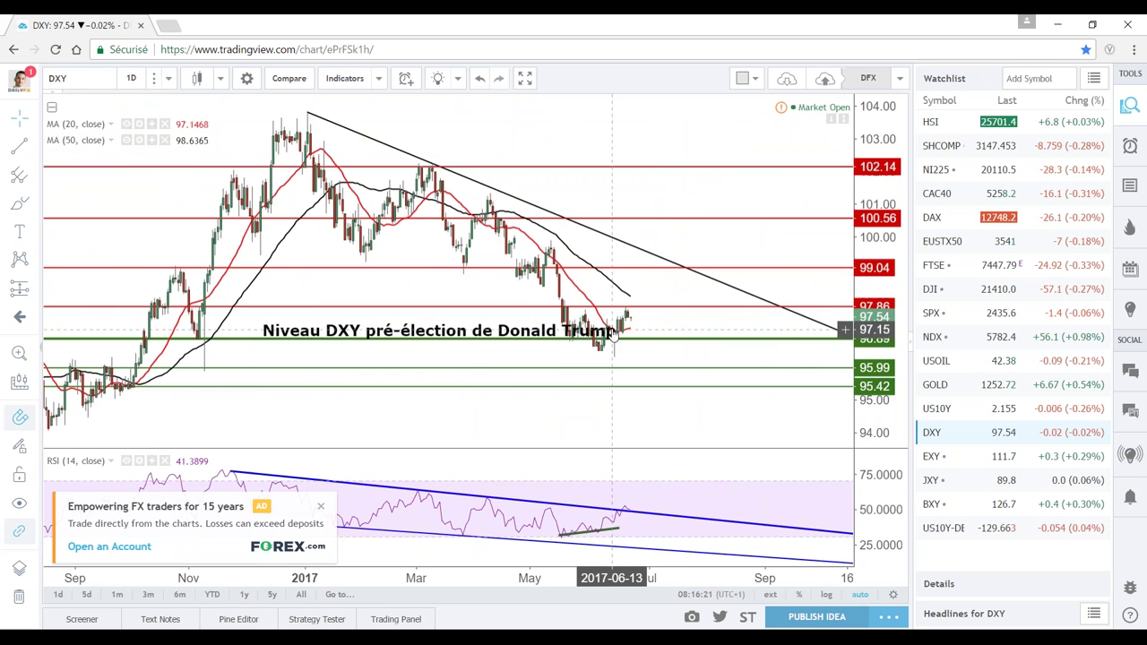
scroll(618, 336, up, 3)
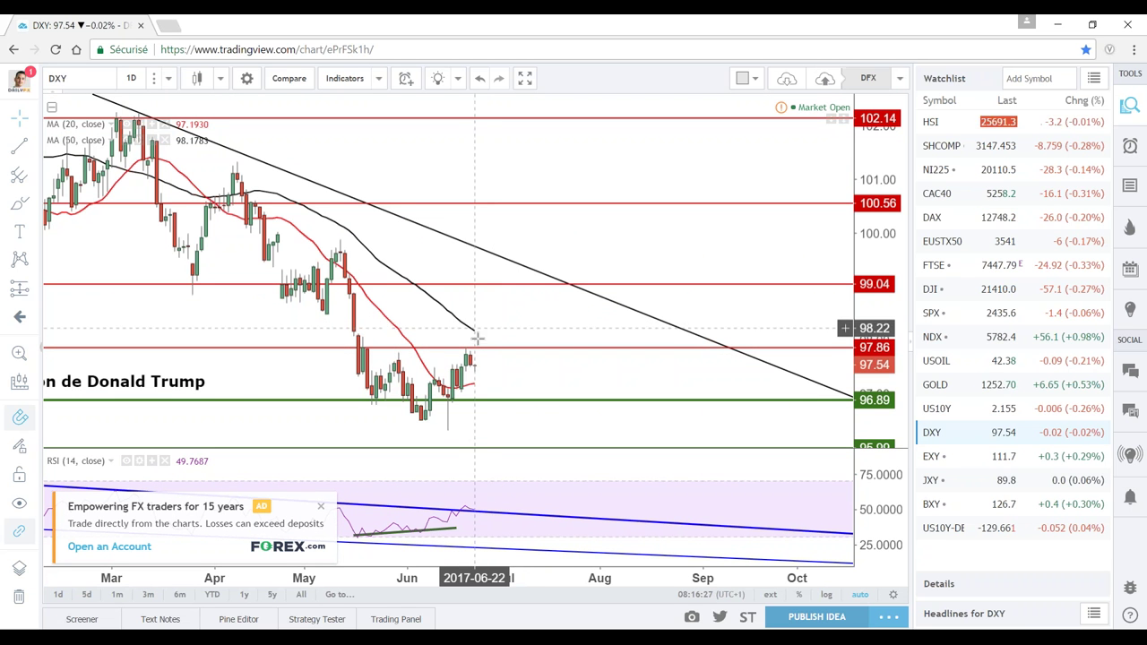
scroll(461, 506, down, 3)
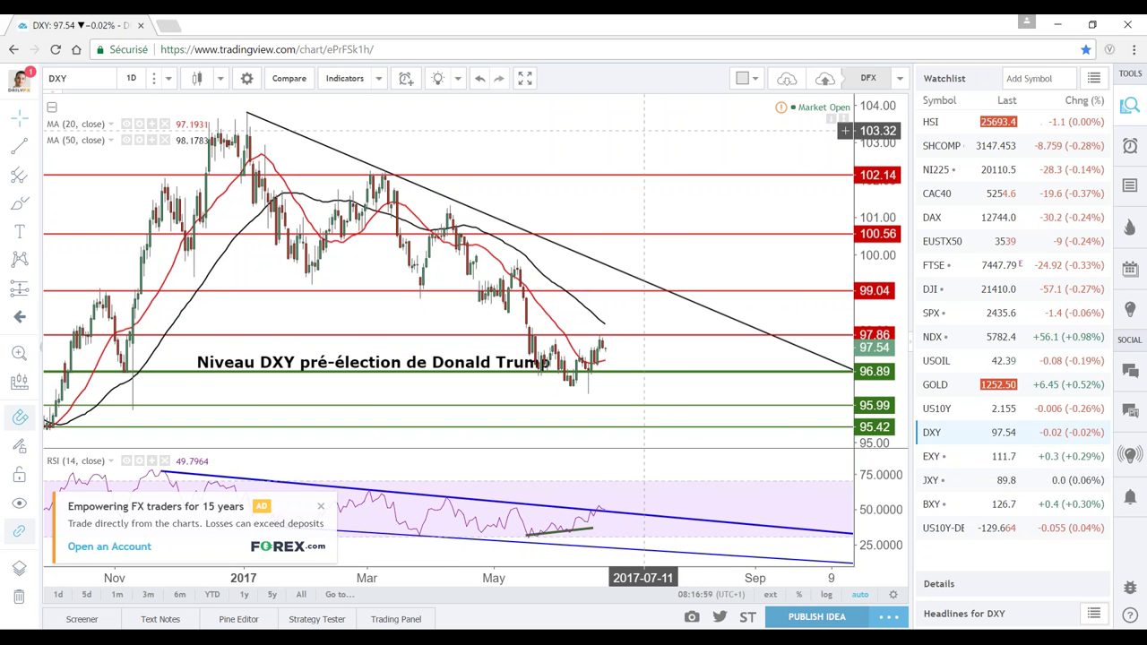
drag(509, 144, 520, 158)
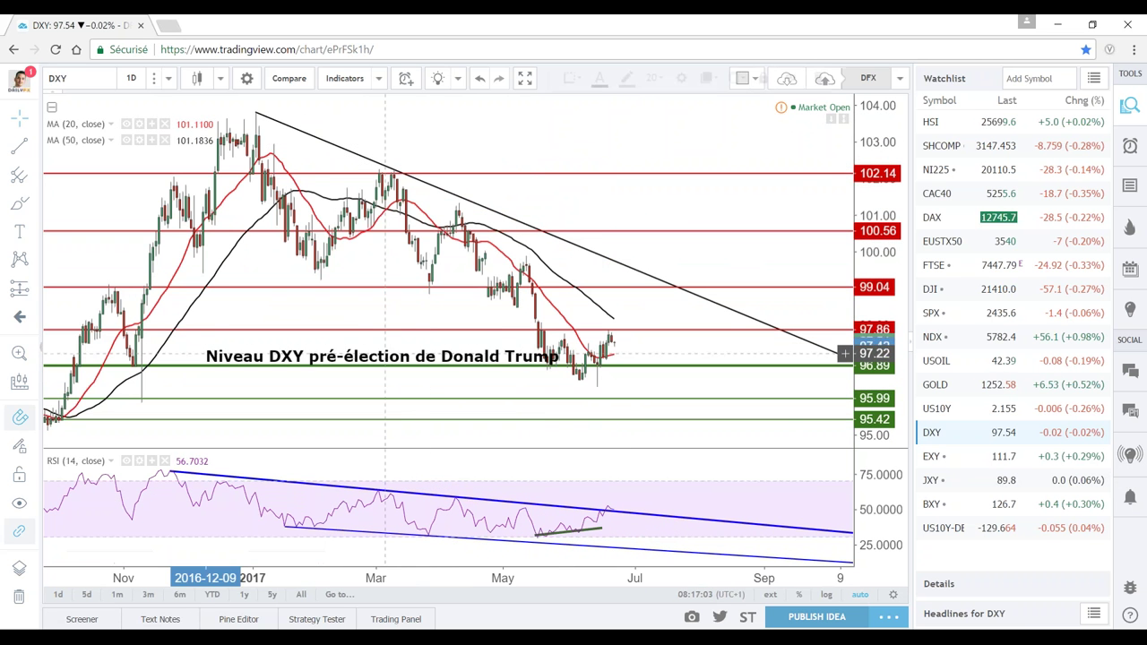
drag(384, 353, 352, 345)
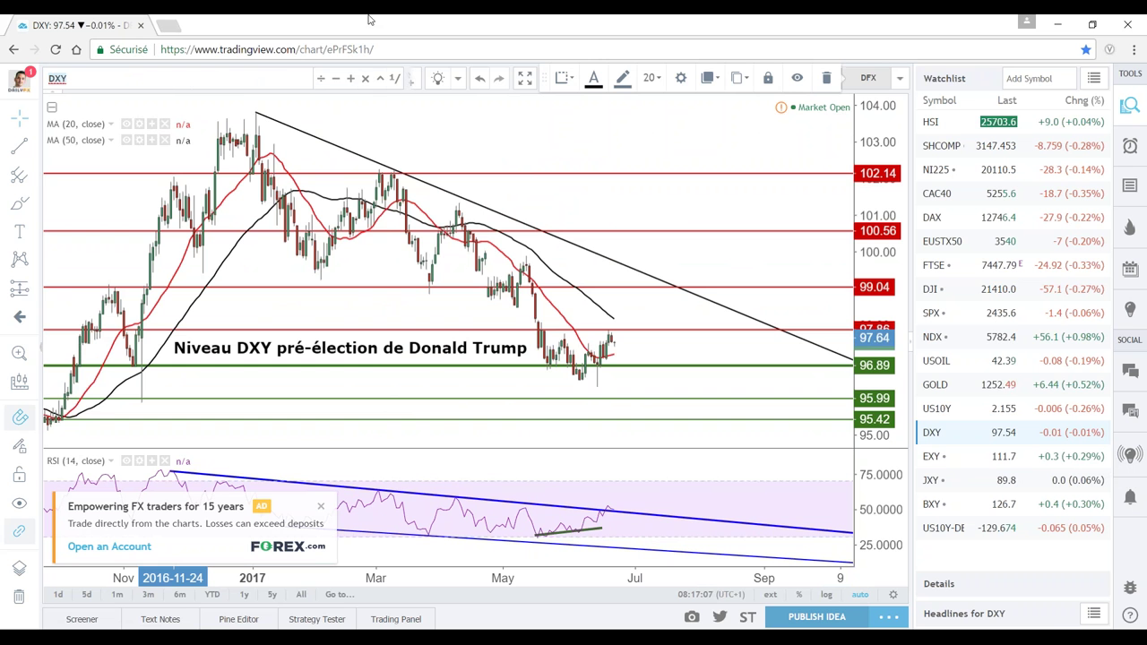
Load the USDCAD chart and zoom in on its recent candles
text(USD)
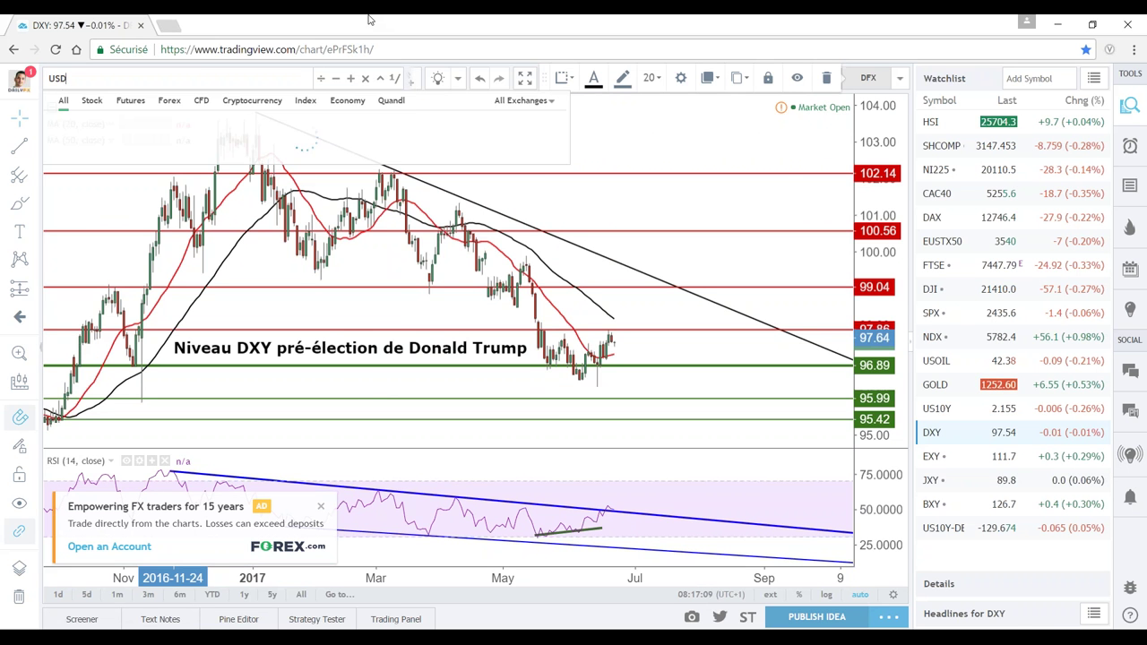
text(CAD)
key(Return)
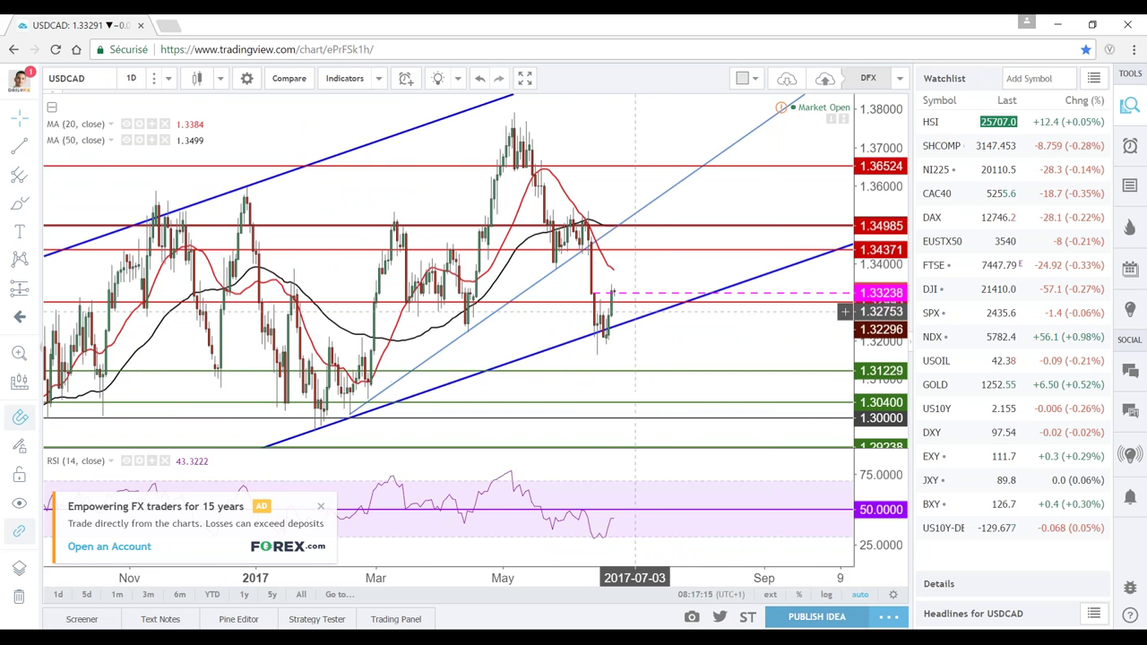
scroll(609, 296, up, 1)
scroll(604, 263, up, 1)
scroll(633, 282, up, 2)
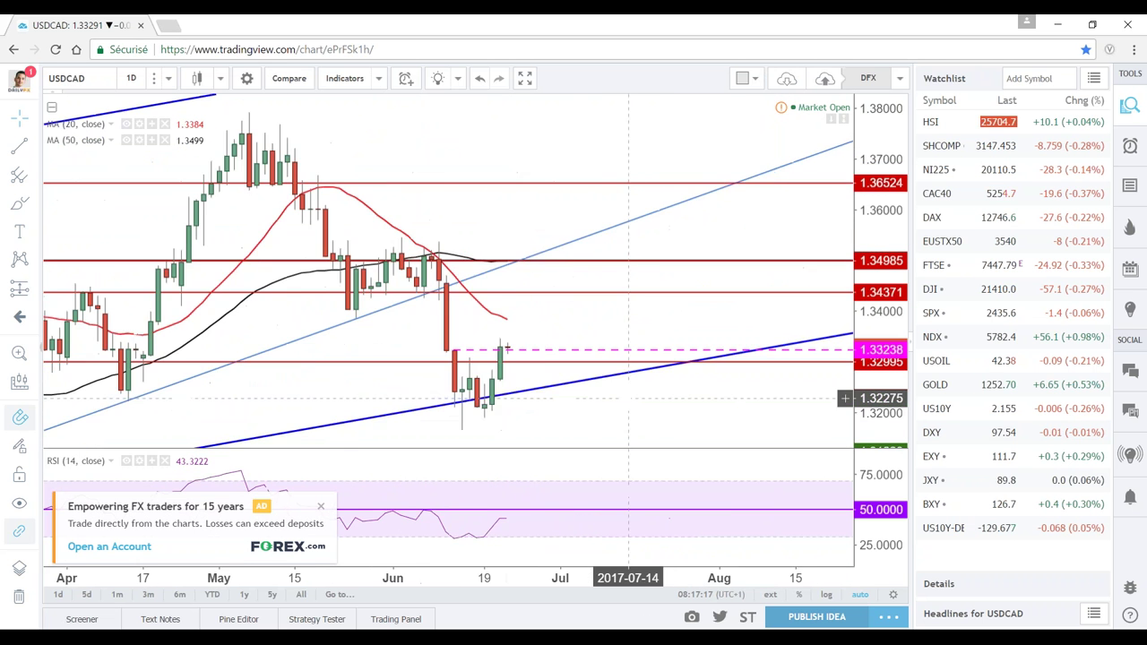
scroll(627, 409, up, 2)
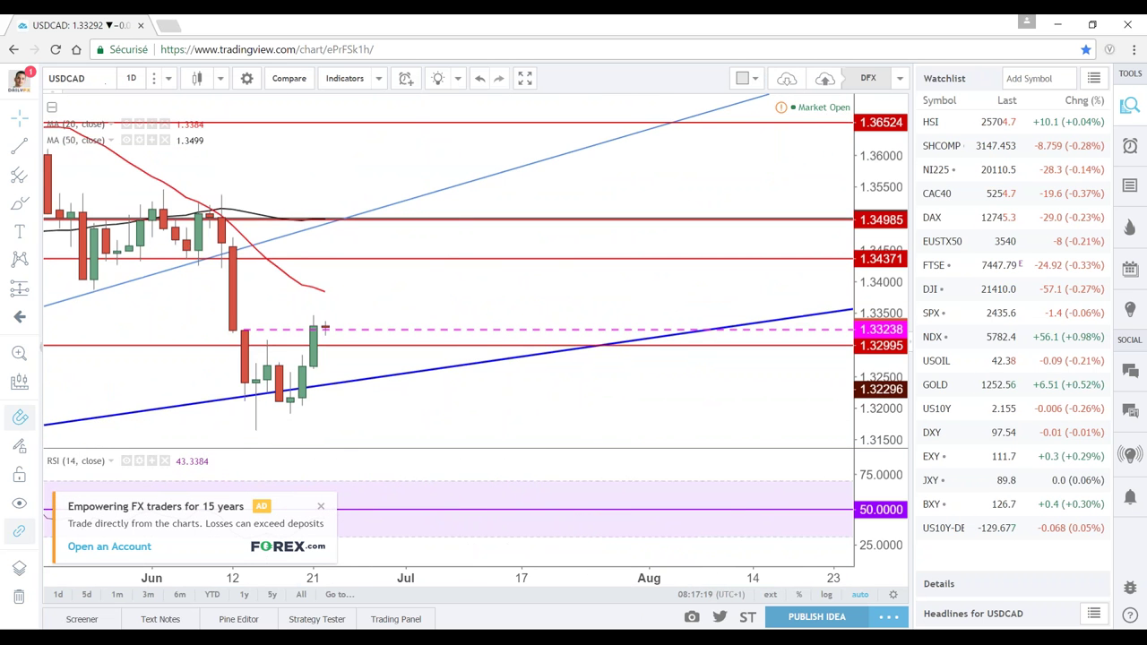
Keep the USDCAD chart on the 1-day interval
click(168, 78)
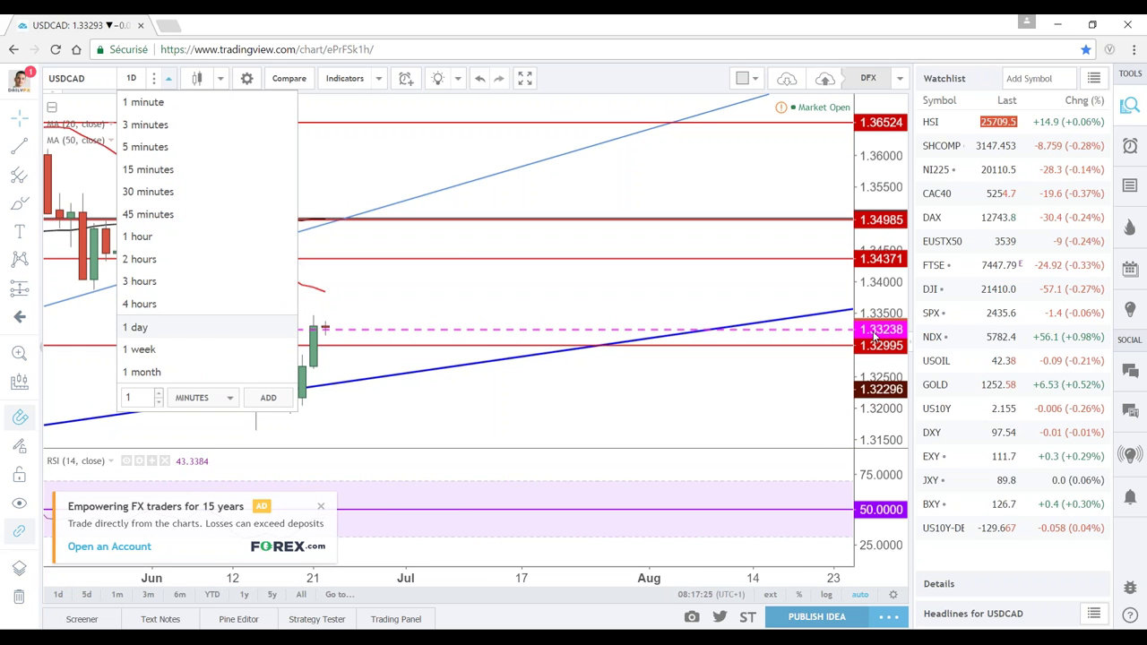
click(601, 309)
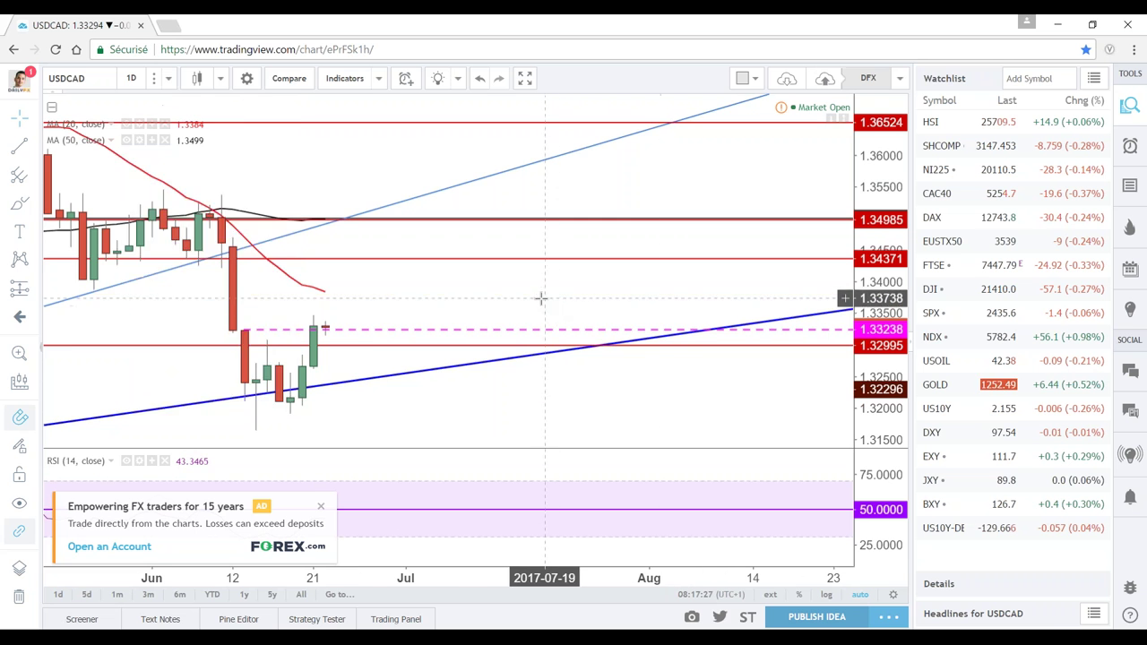
scroll(540, 302, down, 2)
click(130, 79)
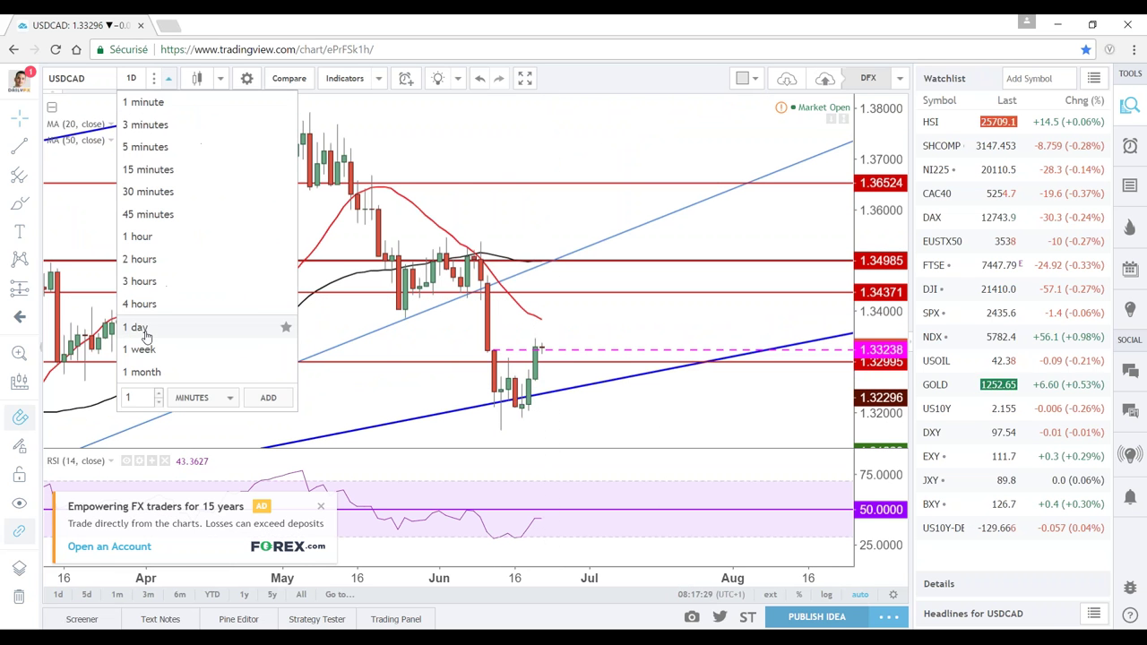
click(152, 329)
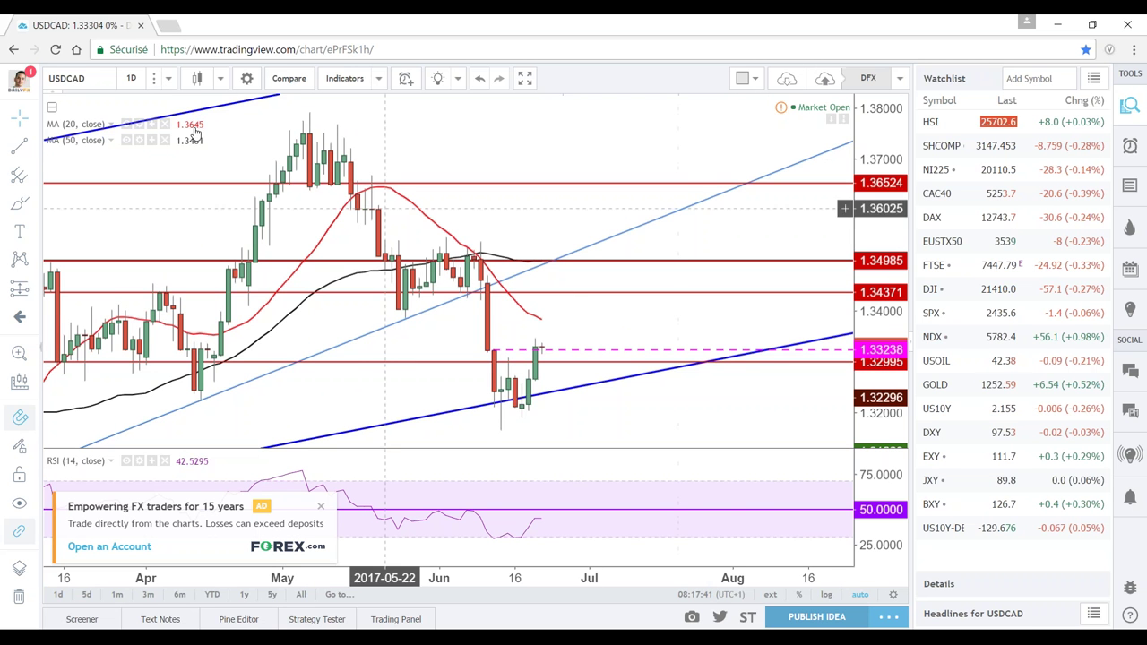
Zoom and pan to bring mid-March through June into view
scroll(268, 224, down, 3)
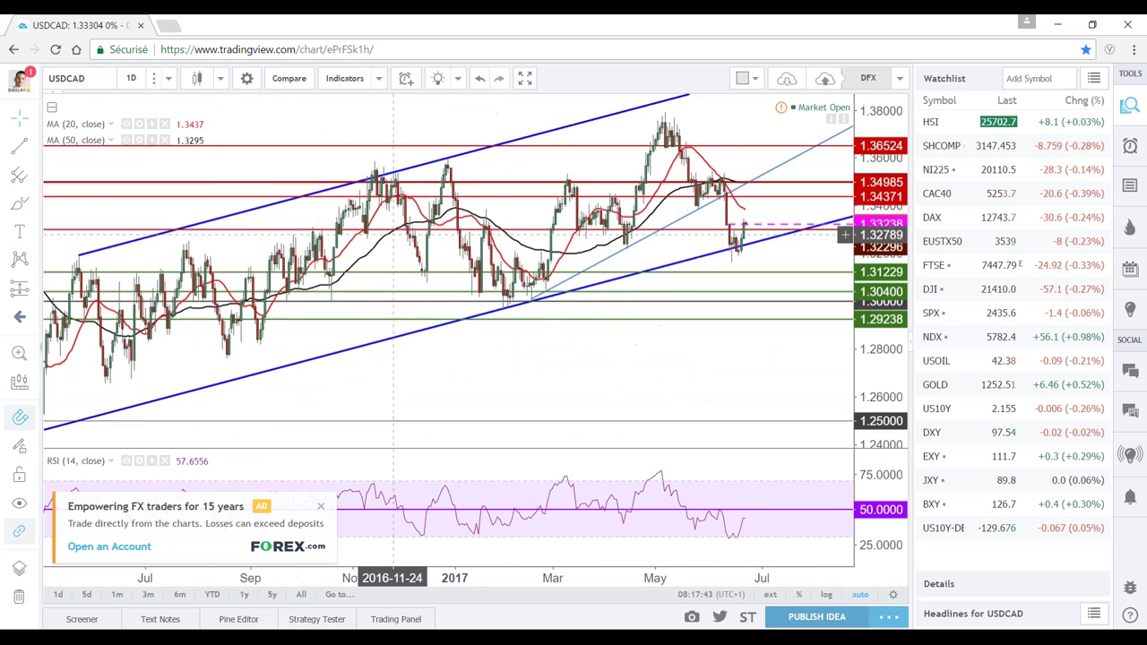
scroll(313, 269, down, 3)
scroll(295, 358, down, 3)
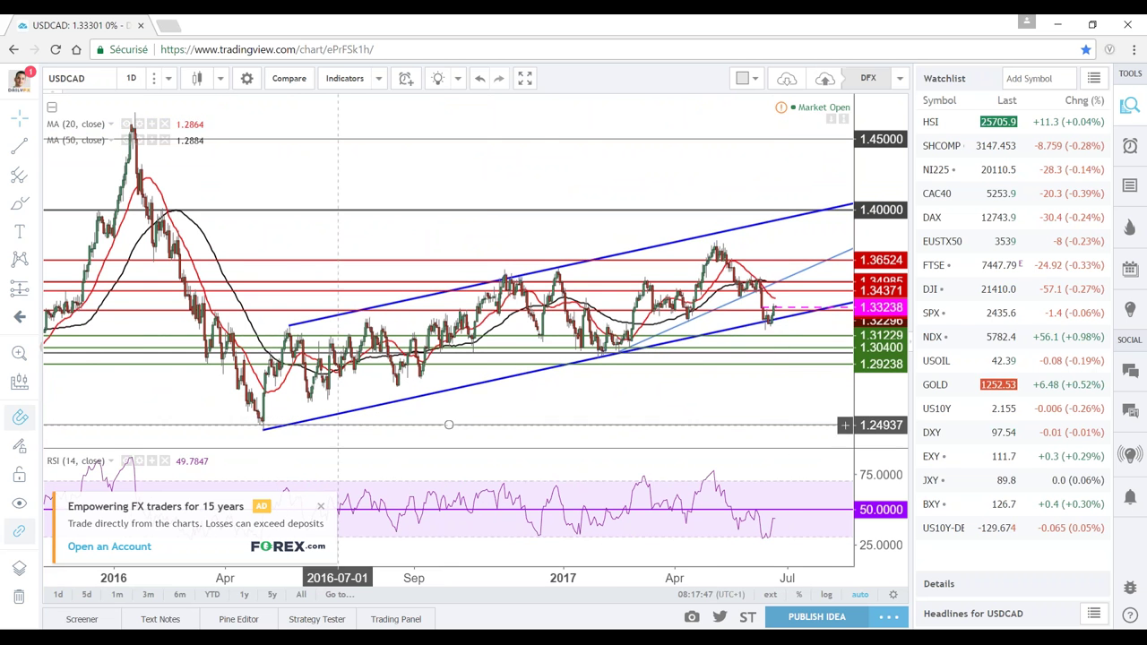
scroll(717, 341, up, 2)
scroll(724, 341, up, 2)
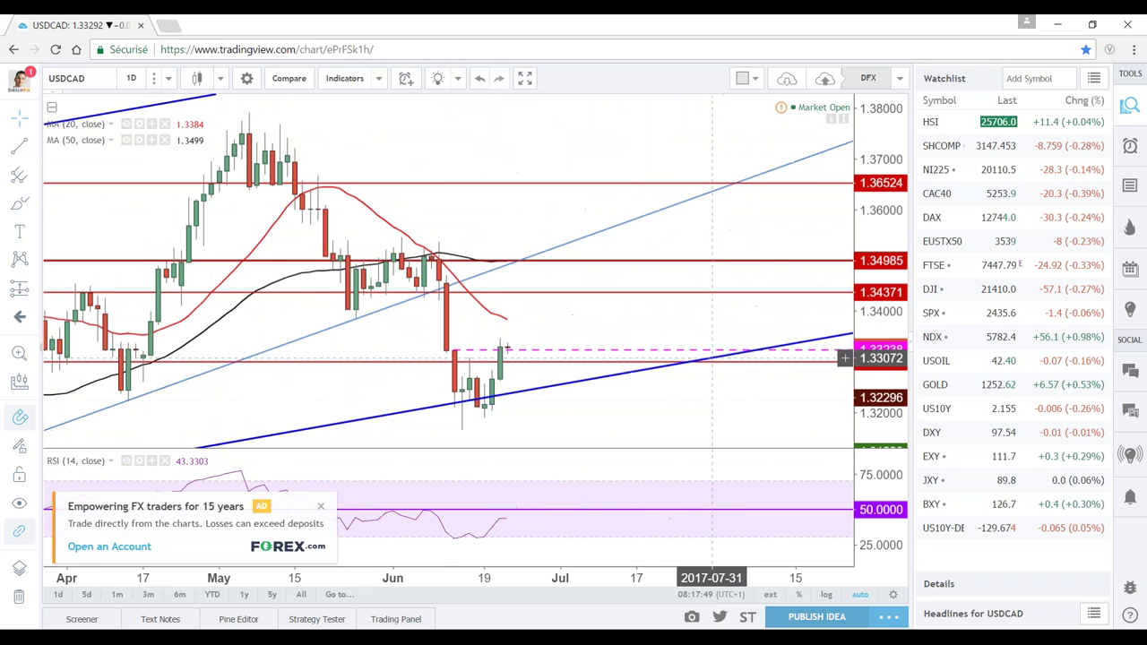
drag(609, 418, 650, 403)
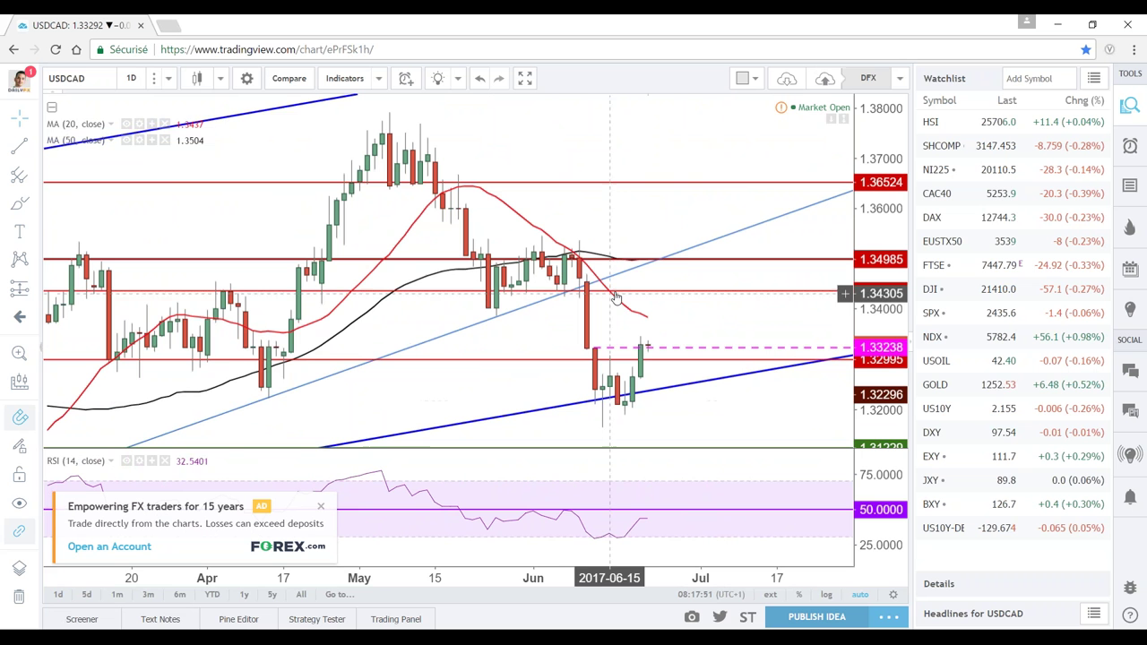
click(131, 79)
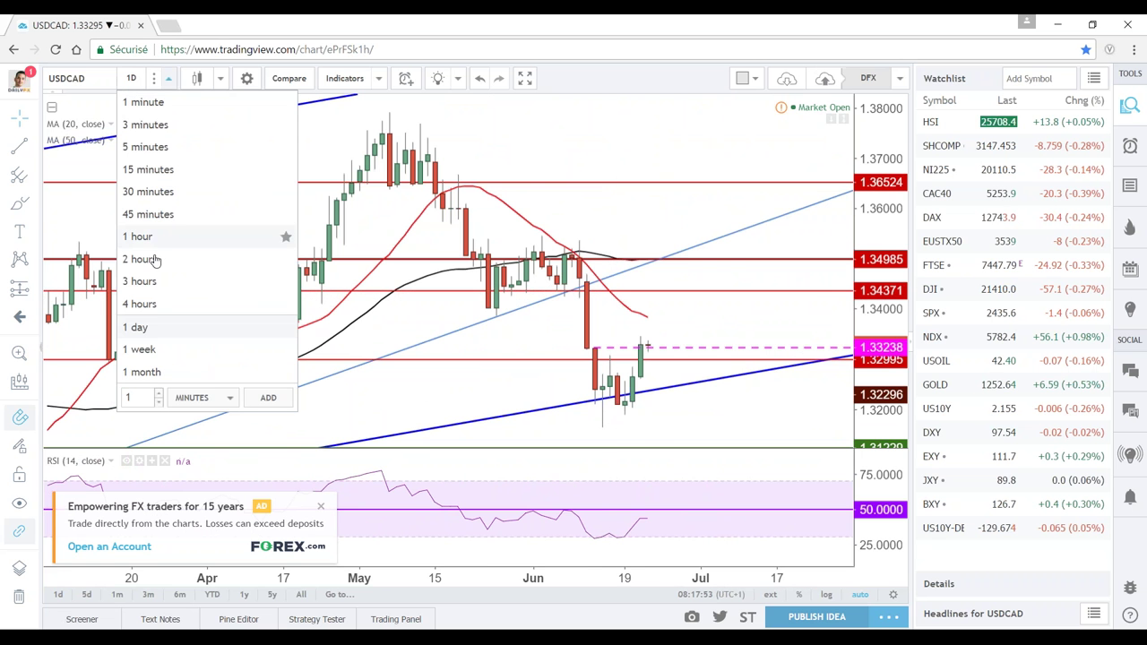
Show USDCAD as a weekly line chart
click(151, 349)
scroll(380, 352, up, 2)
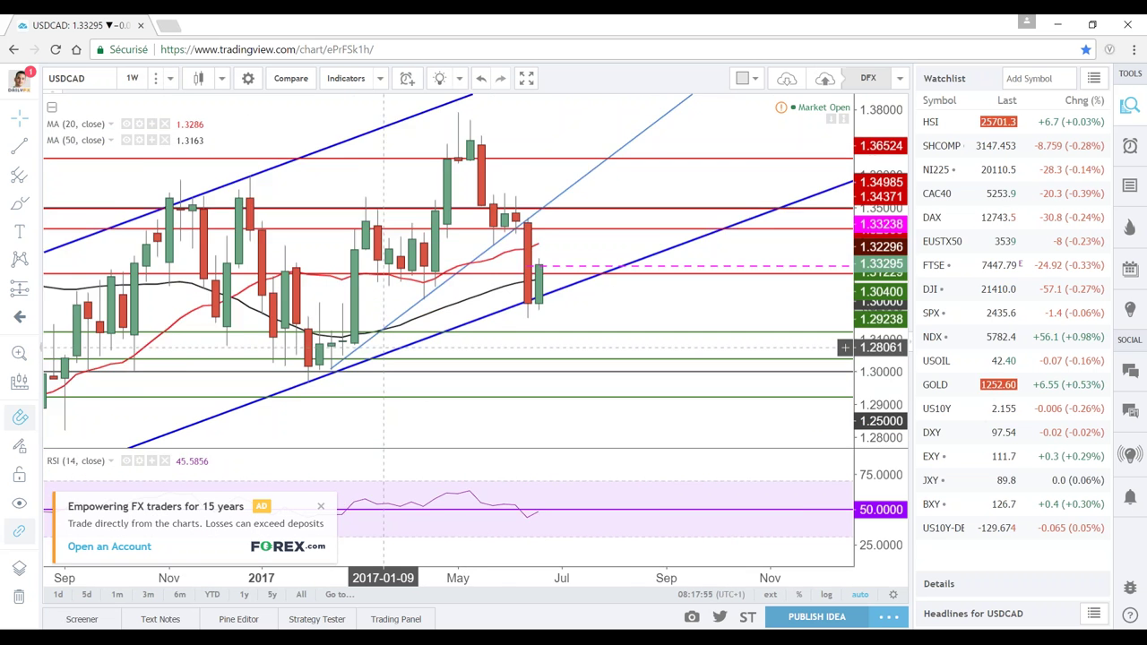
scroll(380, 352, up, 1)
scroll(380, 352, down, 1)
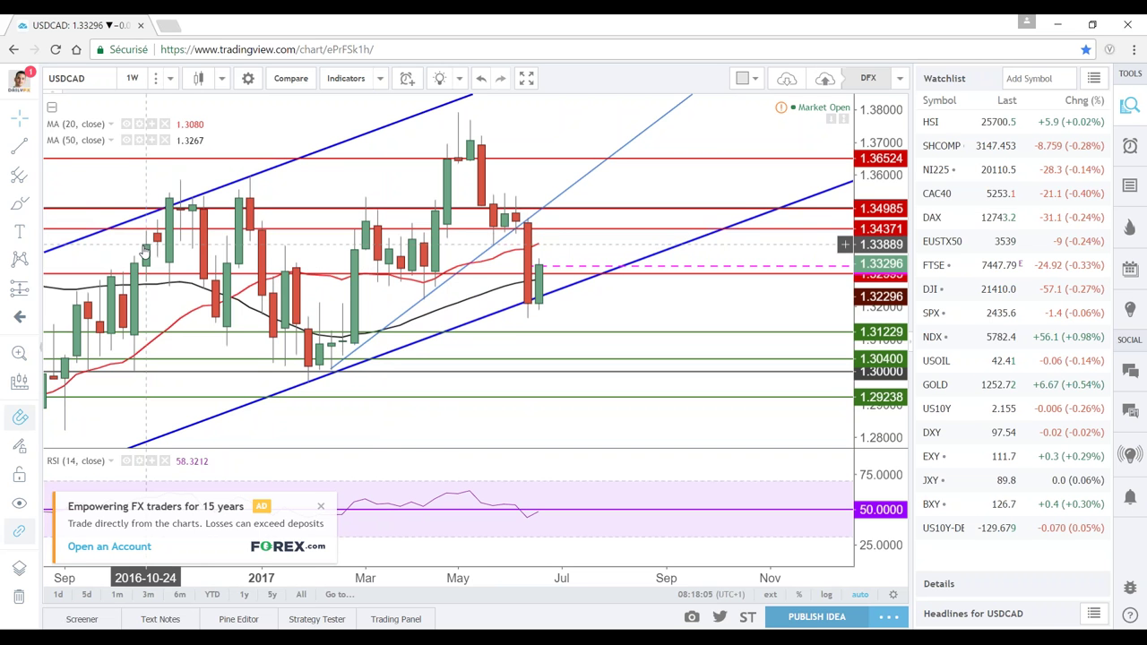
click(223, 79)
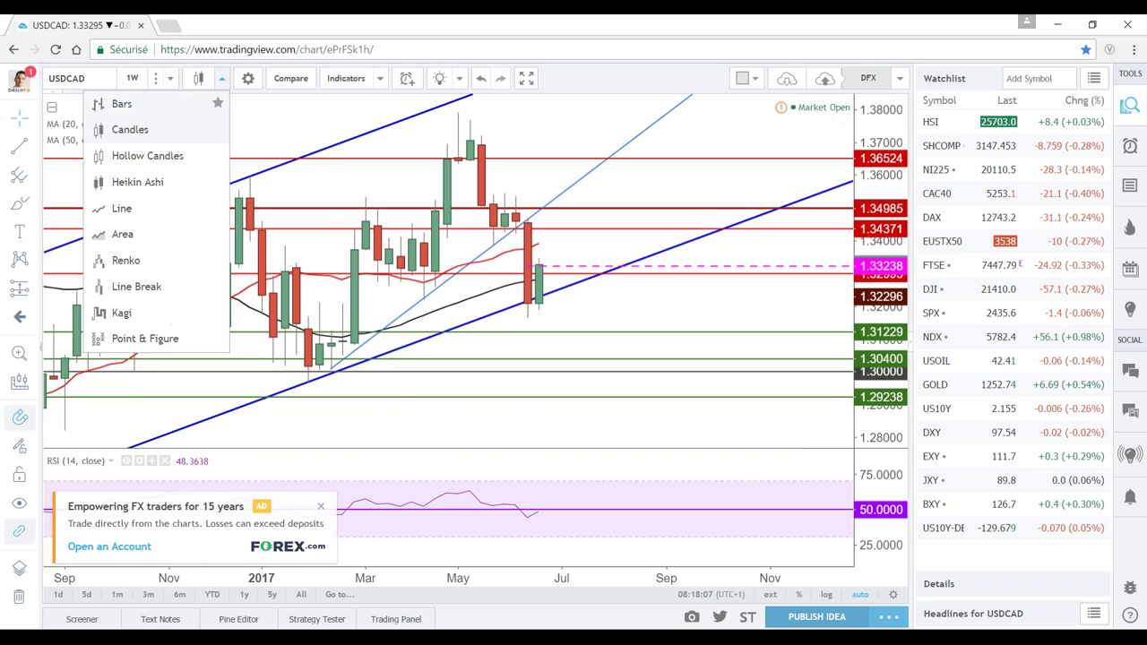
click(130, 208)
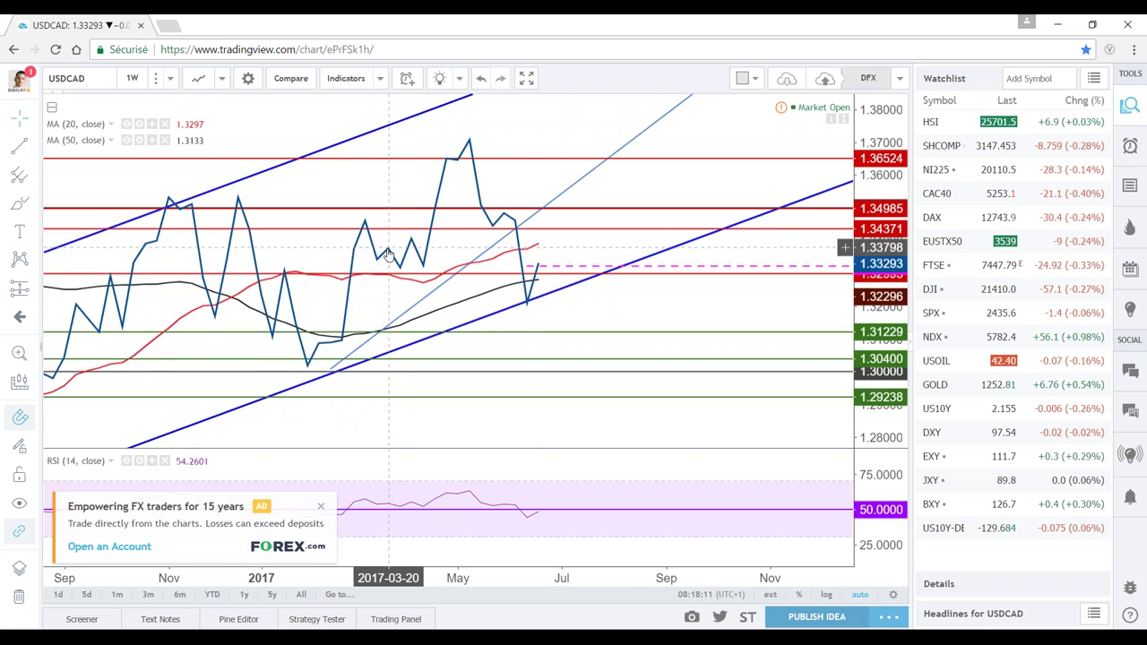
Raise the pink dashed horizontal level to 1.34065
click(481, 266)
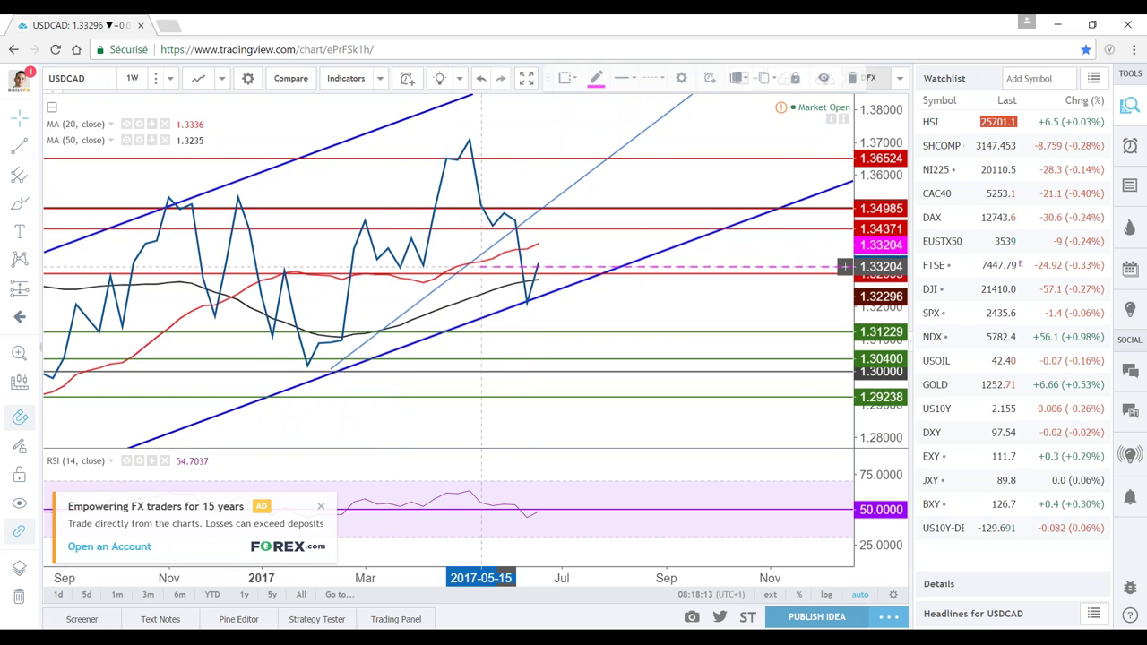
drag(481, 266, 411, 245)
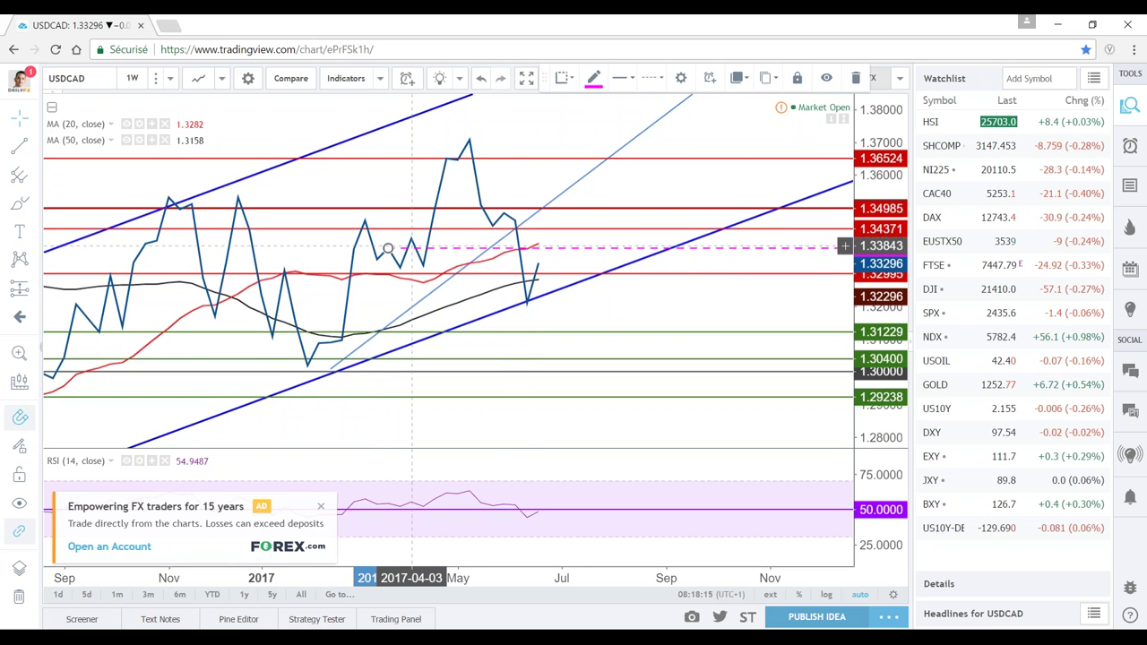
drag(410, 253, 426, 232)
Return the chart to the 1-day interval with candles
click(171, 78)
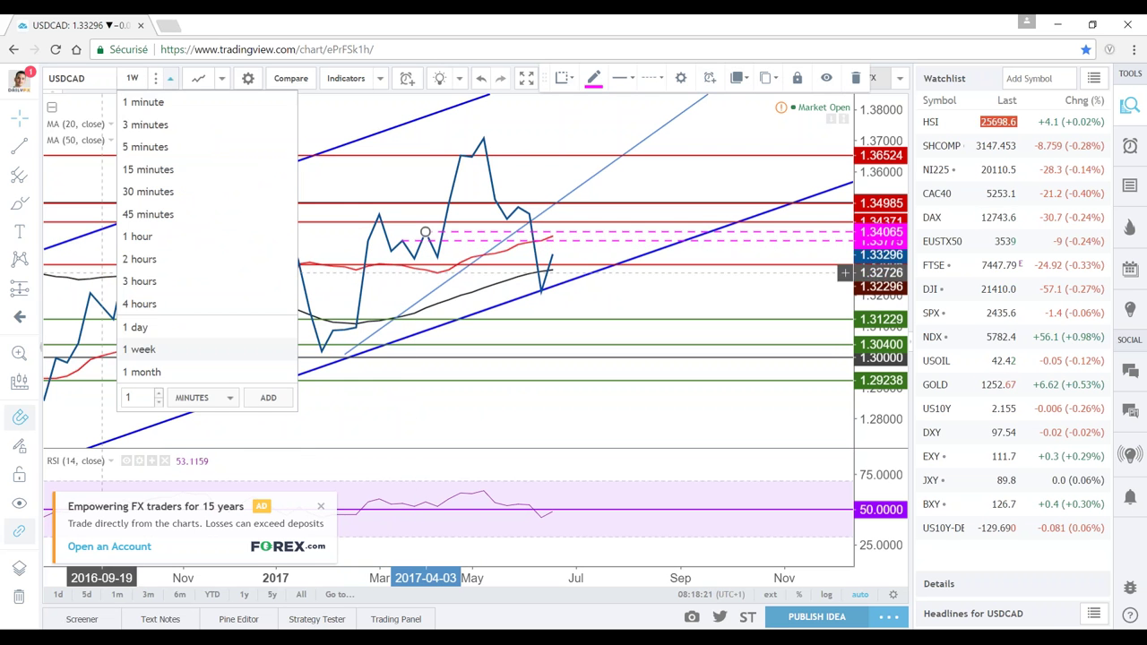
click(138, 327)
click(197, 78)
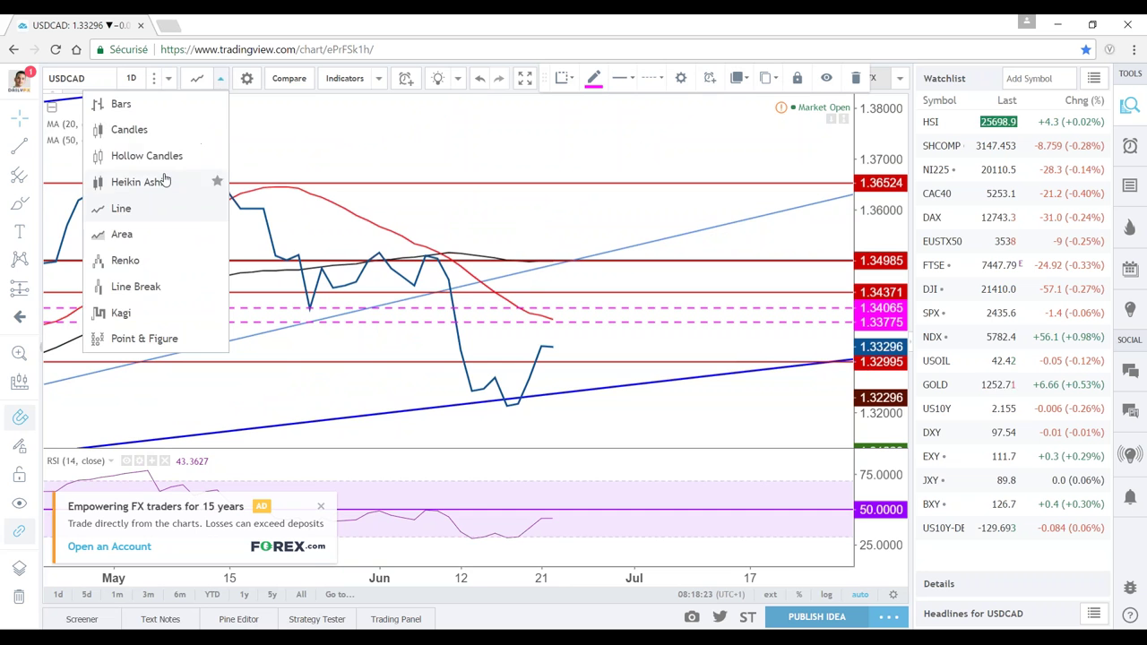
click(134, 129)
scroll(594, 315, down, 3)
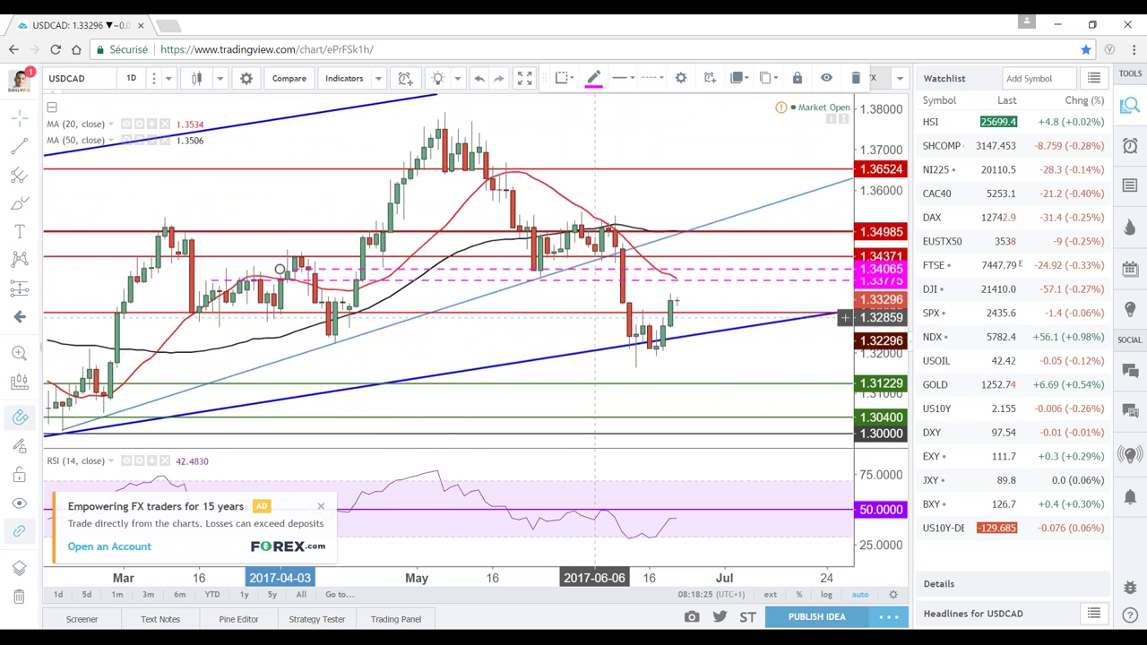
Zoom out on USDCAD, then load the DXY daily chart and zoom in on its levels
scroll(594, 315, up, 3)
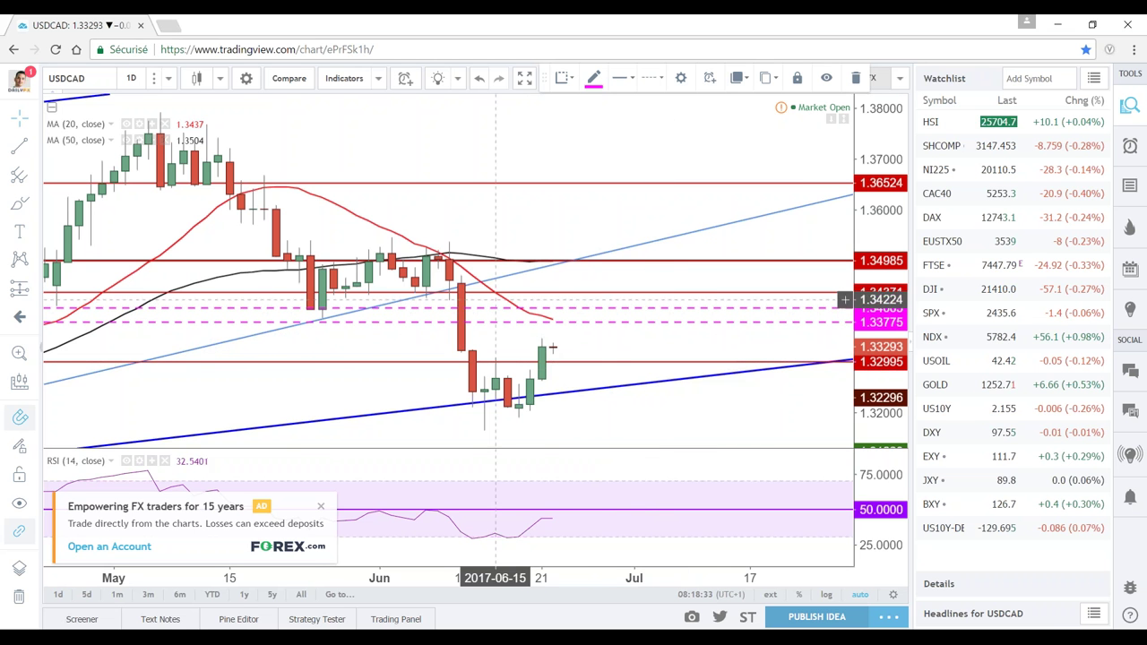
scroll(484, 324, down, 2)
scroll(448, 327, down, 2)
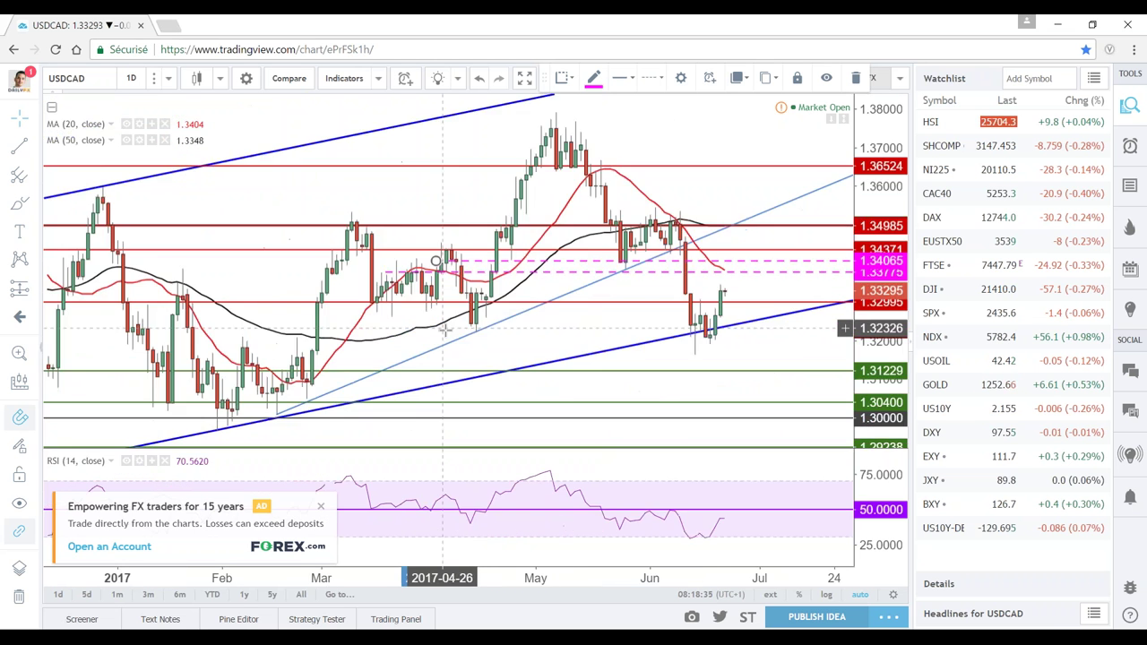
scroll(430, 340, down, 1)
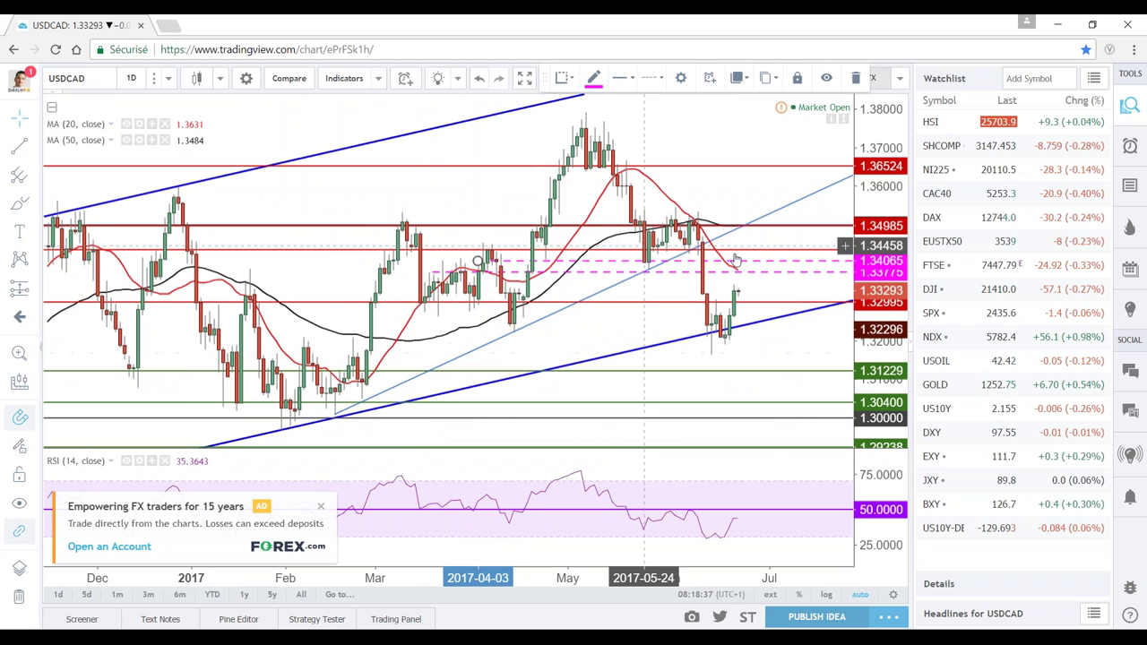
click(972, 432)
scroll(721, 389, up, 2)
scroll(671, 389, up, 1)
scroll(538, 389, up, 2)
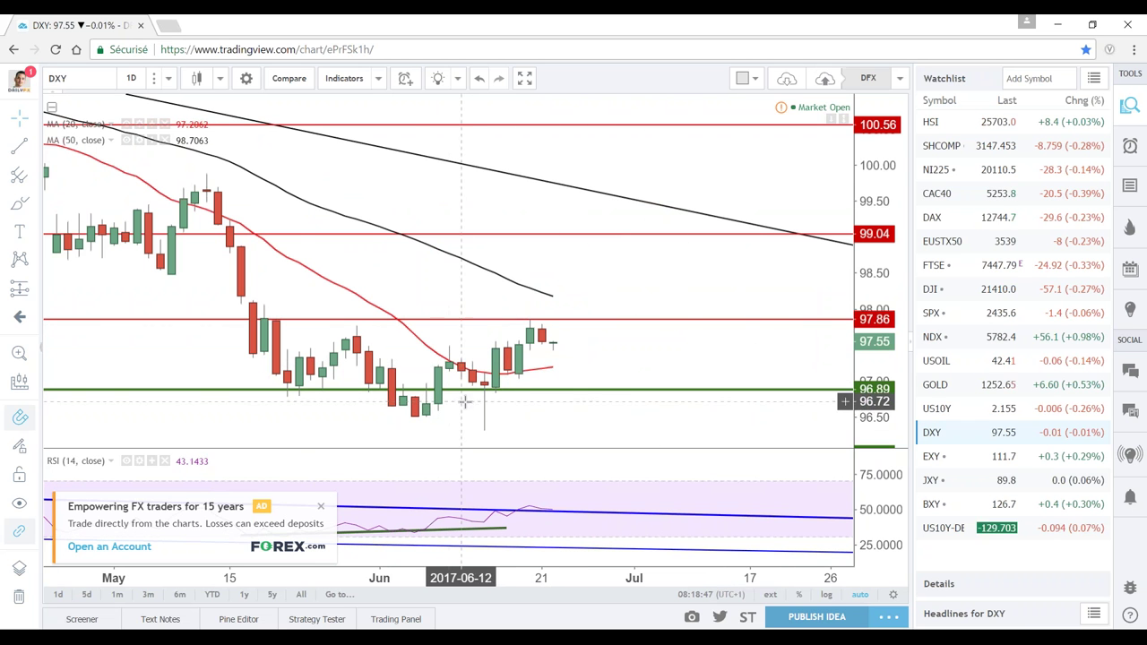
View DXY on 1h and then 4h candles, then return it to daily
click(131, 77)
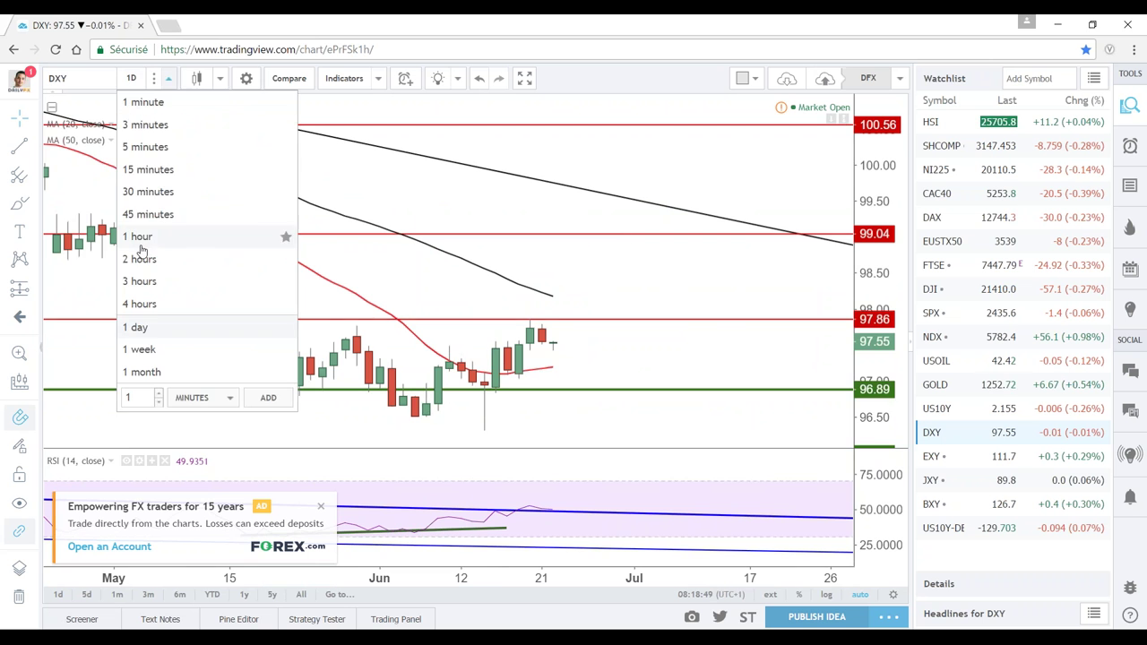
click(139, 238)
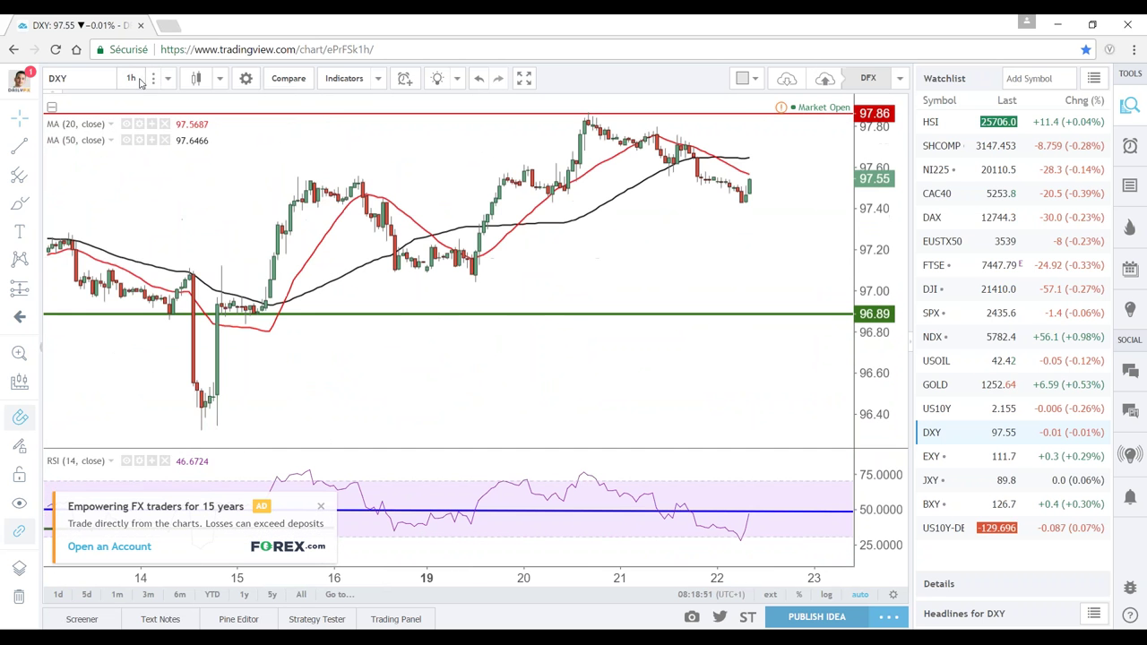
click(140, 81)
click(143, 302)
scroll(633, 320, down, 3)
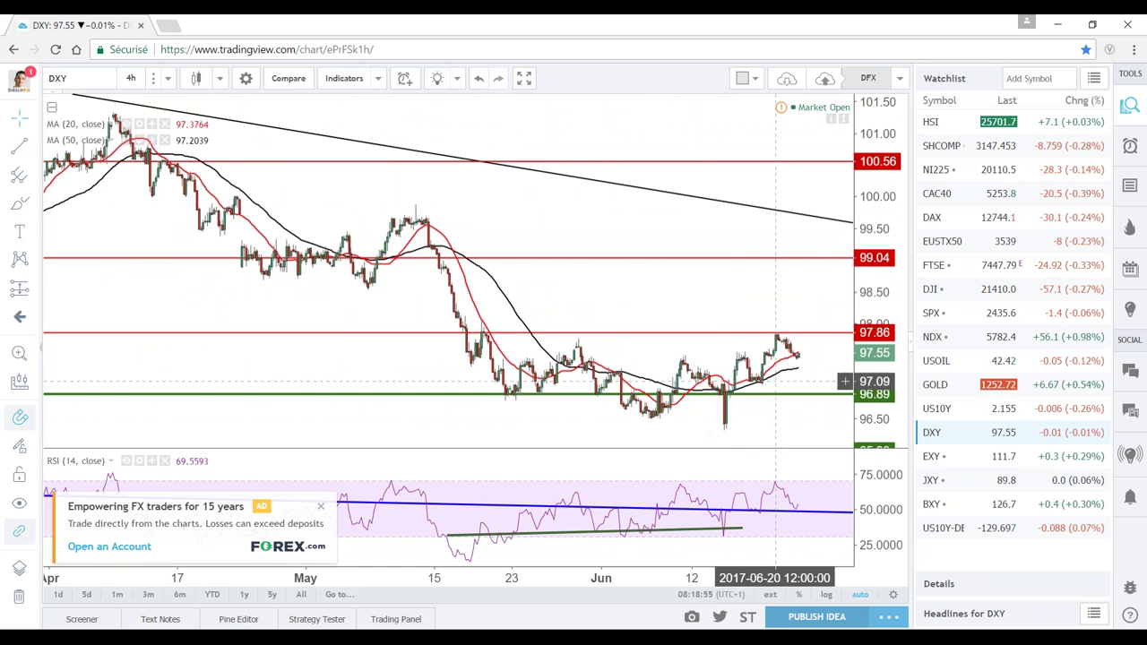
drag(786, 407, 468, 400)
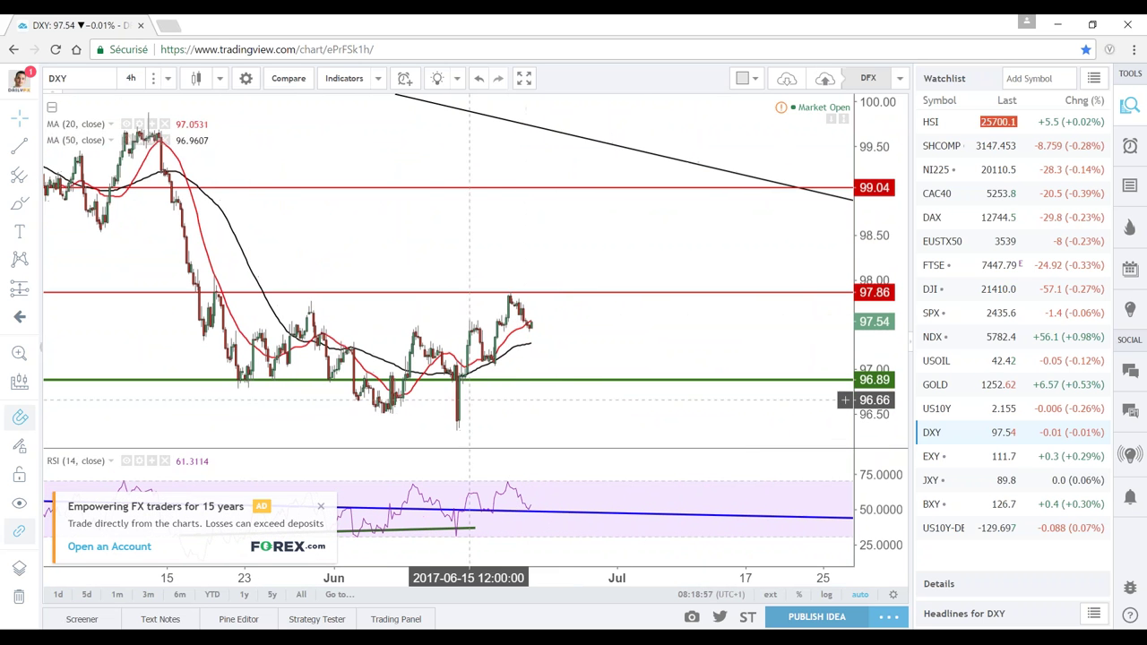
click(134, 78)
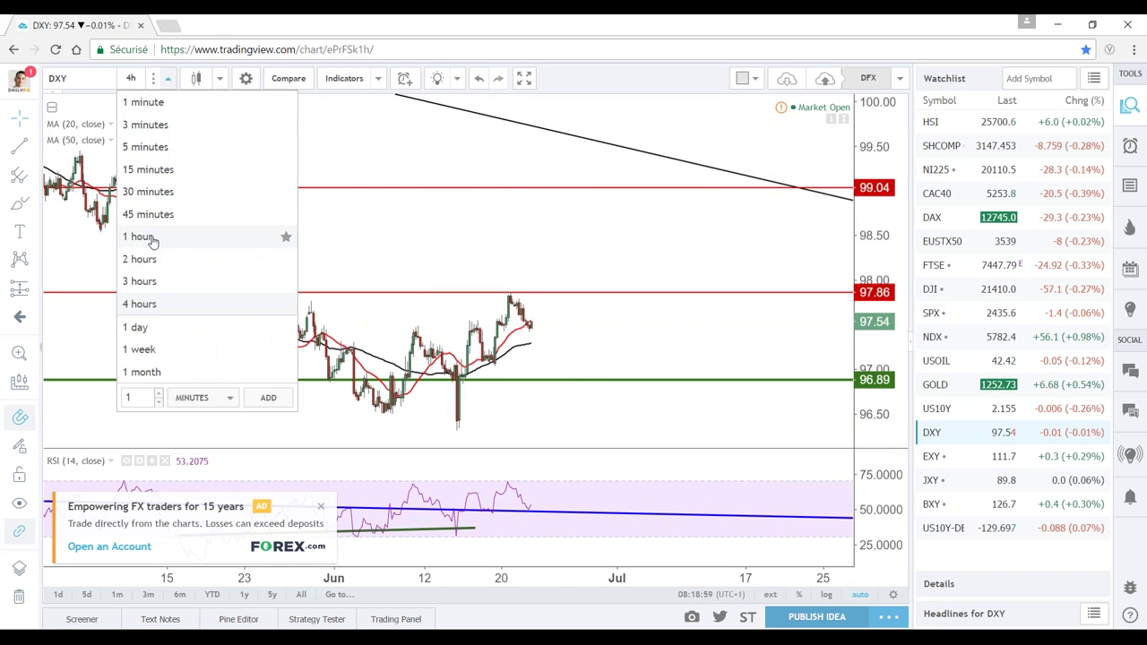
click(135, 328)
scroll(251, 278, up, 3)
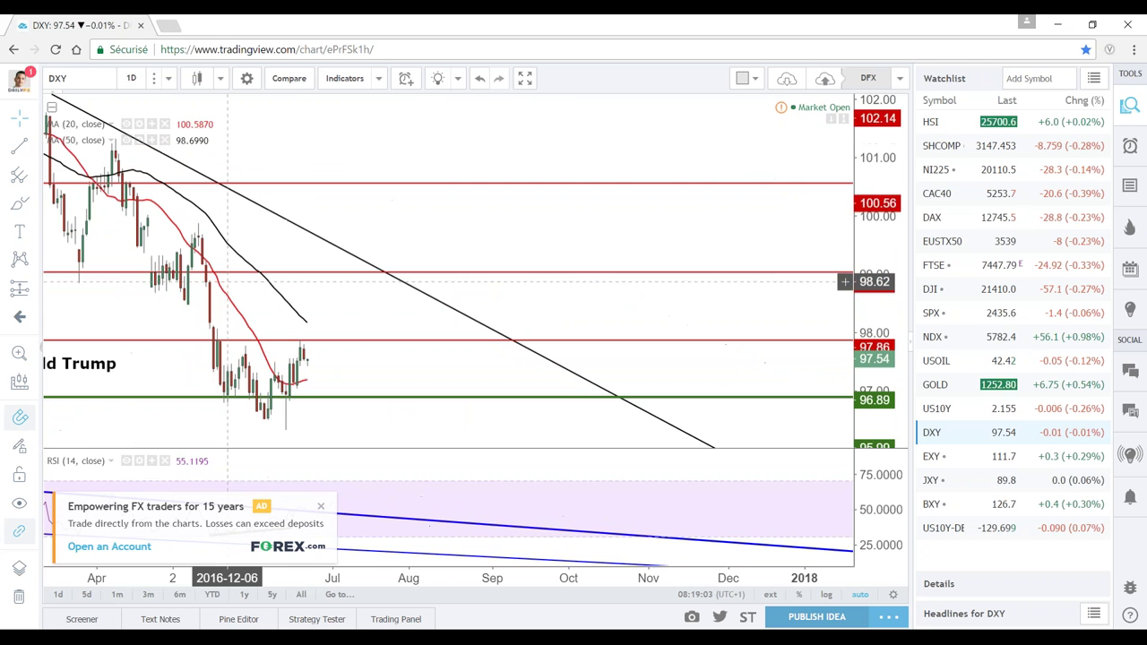
Load the USDCAD chart
click(96, 78)
text(USDCAD)
key(Return)
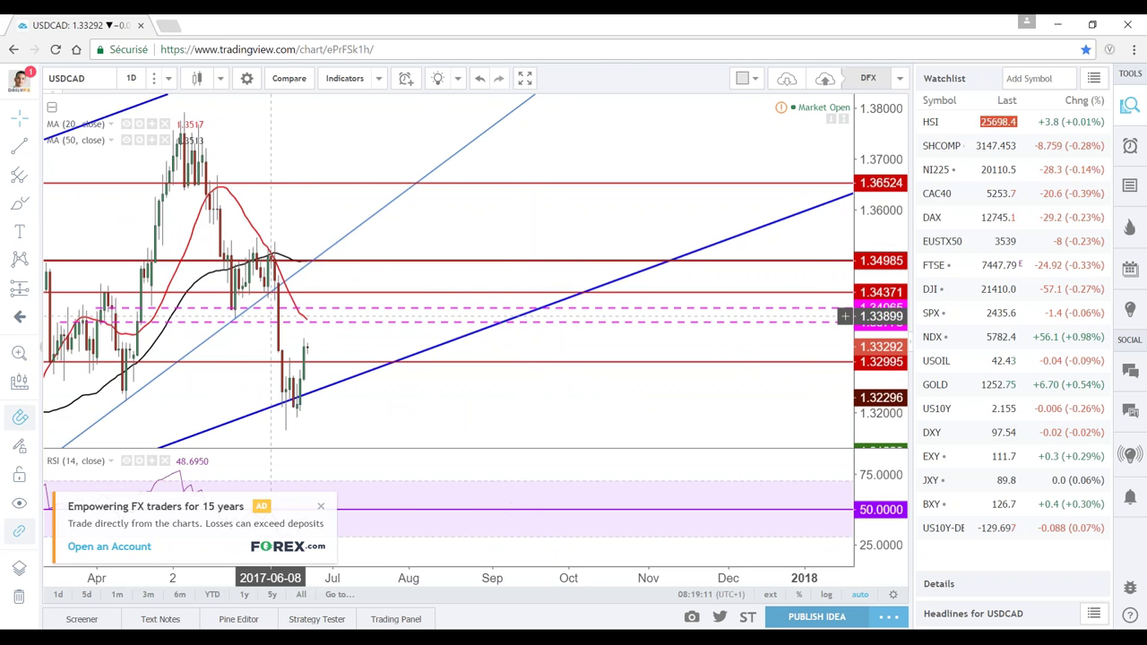
Delete the lower magenta dashed line and set the remaining one to 1.34000
drag(353, 335, 440, 334)
click(457, 272)
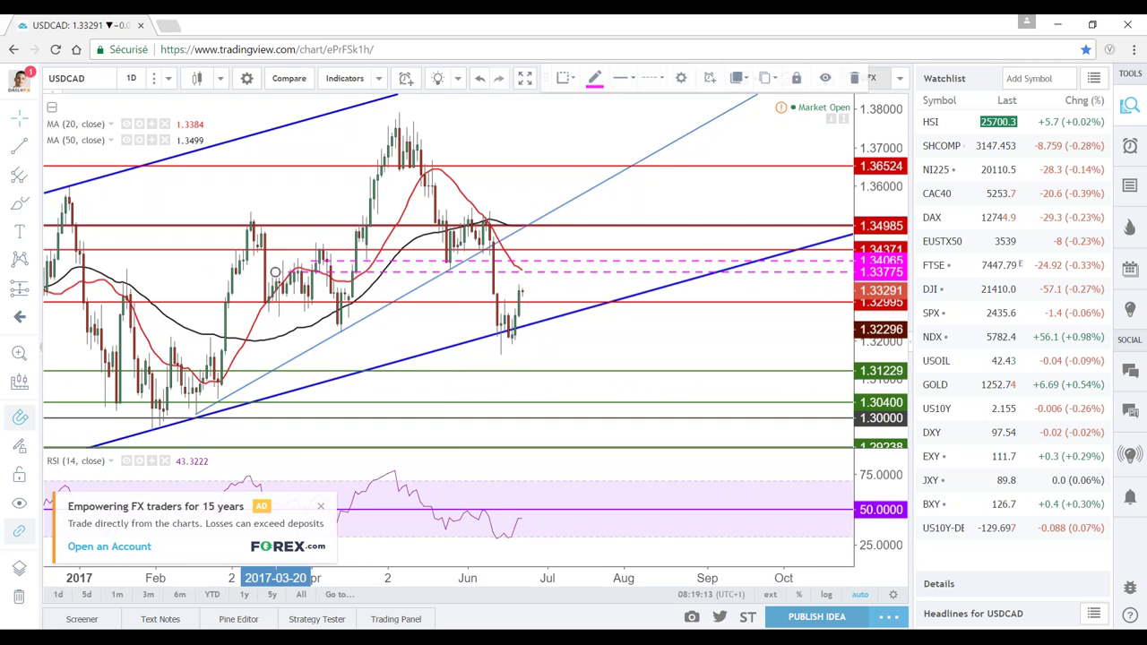
key(Delete)
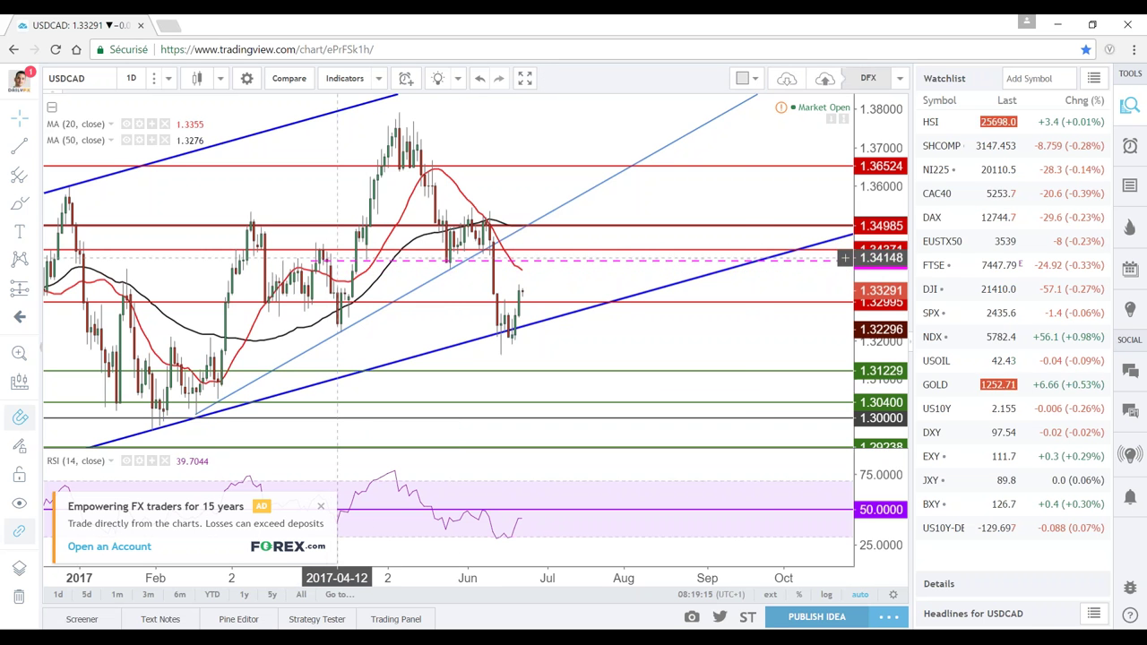
double_click(310, 261)
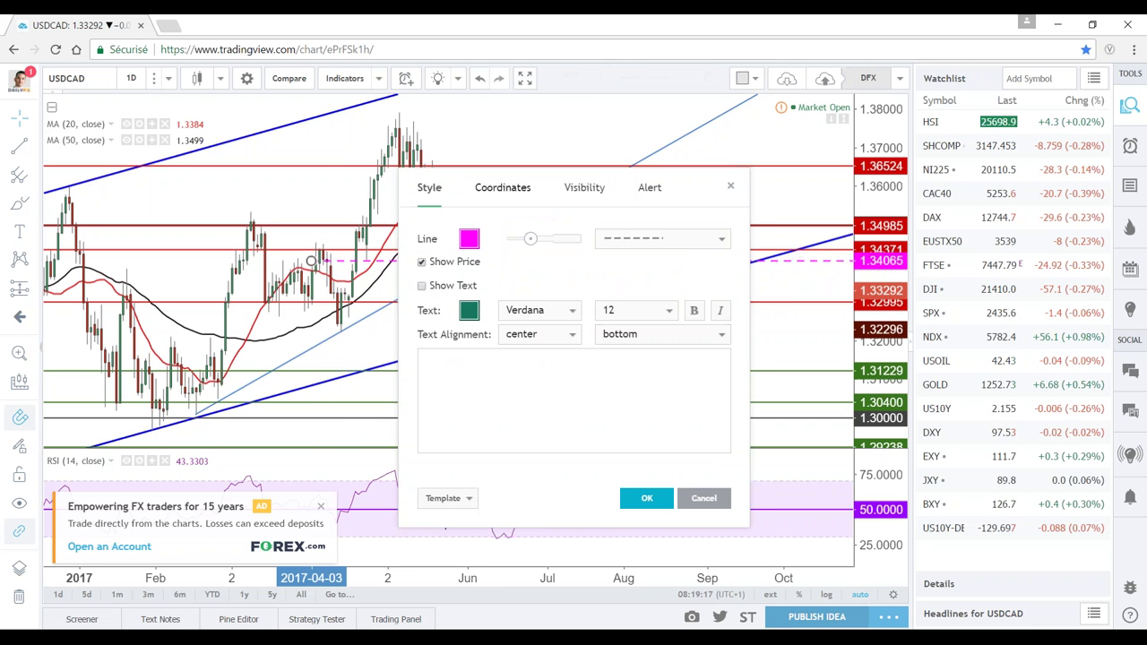
click(503, 188)
text(1.34000)
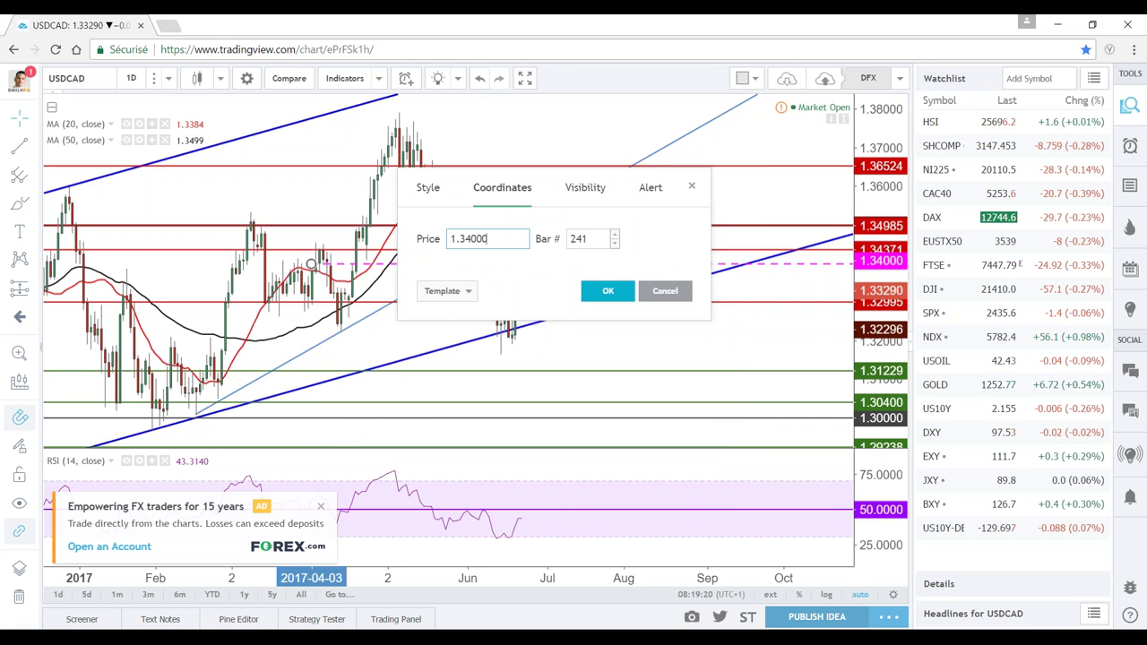
key(Return)
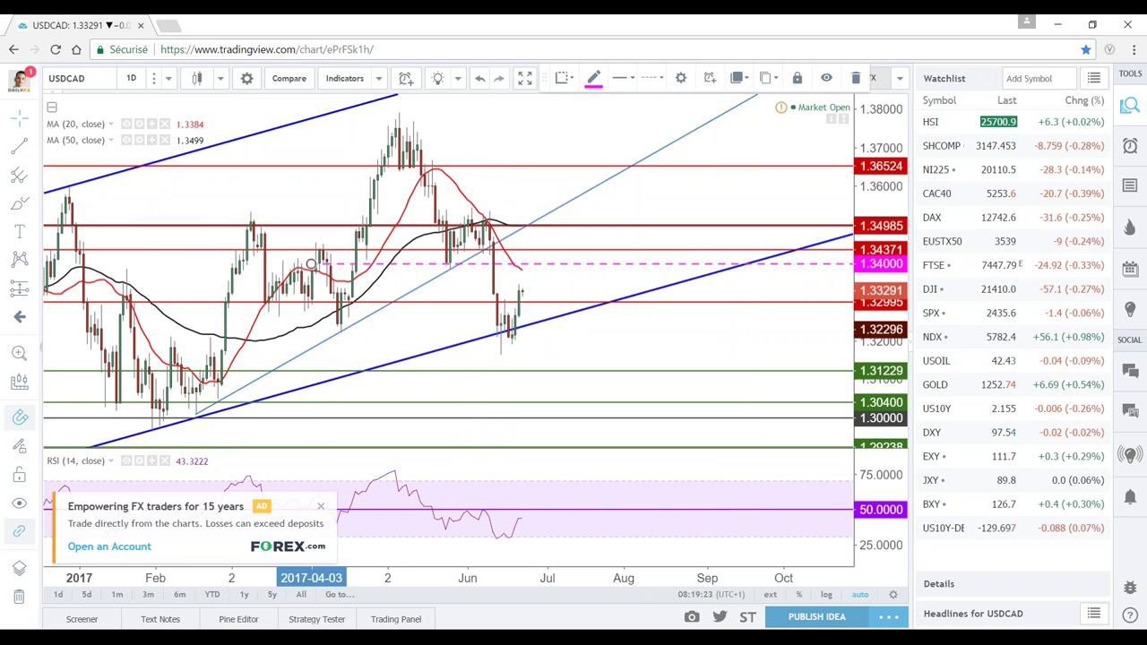
Draw an arrow from the latest candle pointing up to the 1.34000 level
click(34, 147)
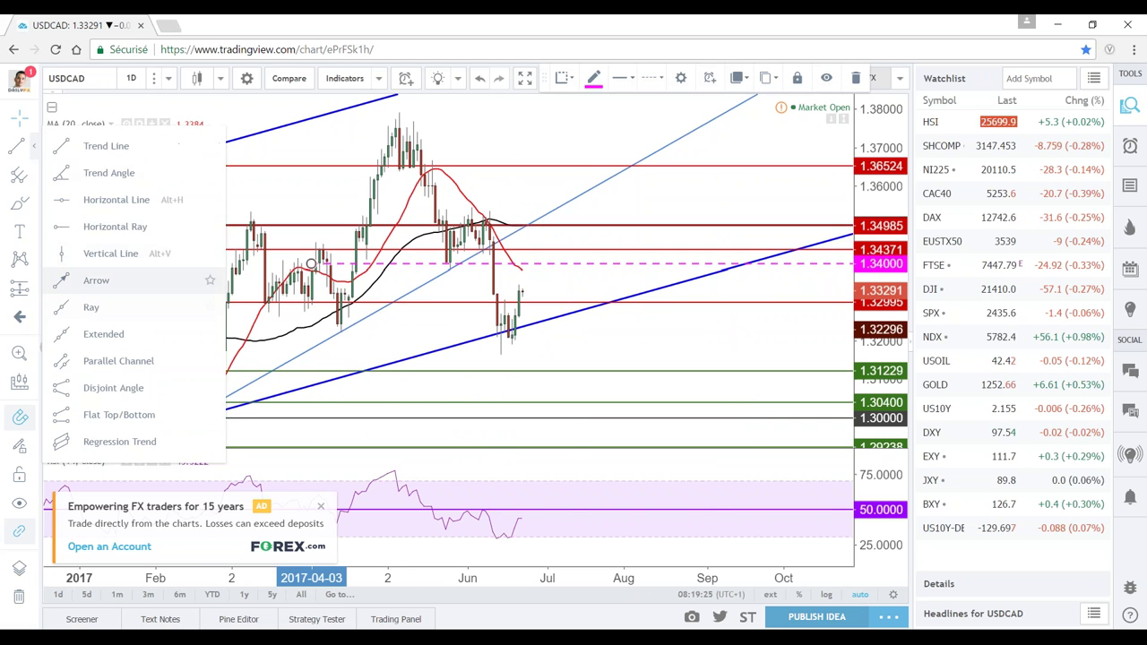
click(99, 302)
click(522, 289)
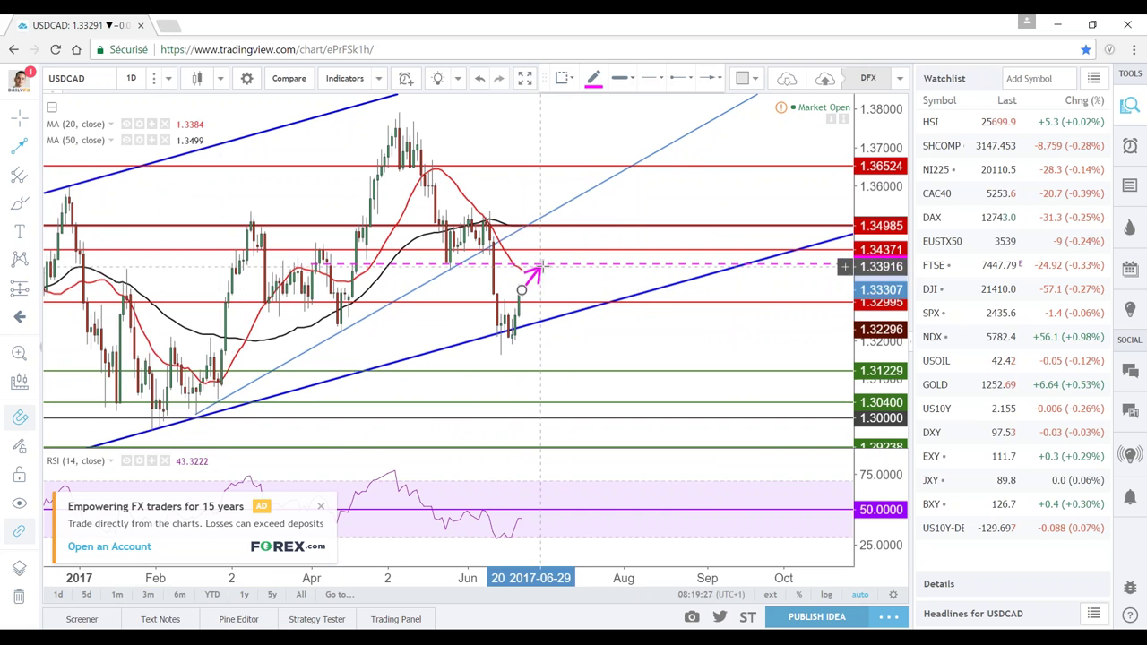
click(540, 265)
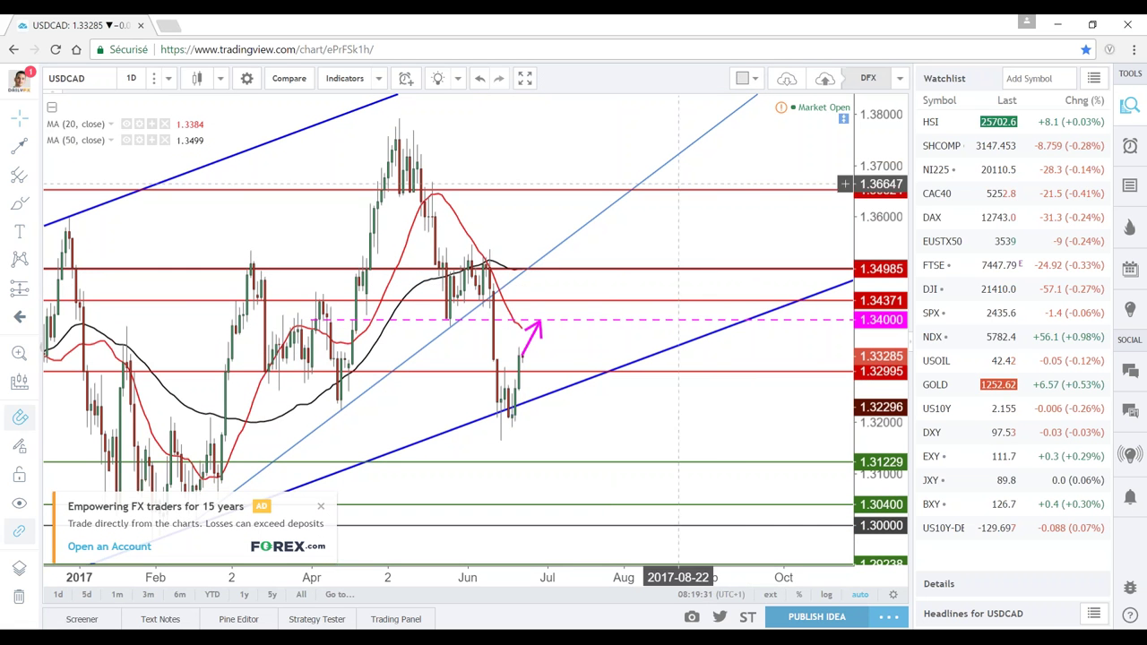
click(81, 68)
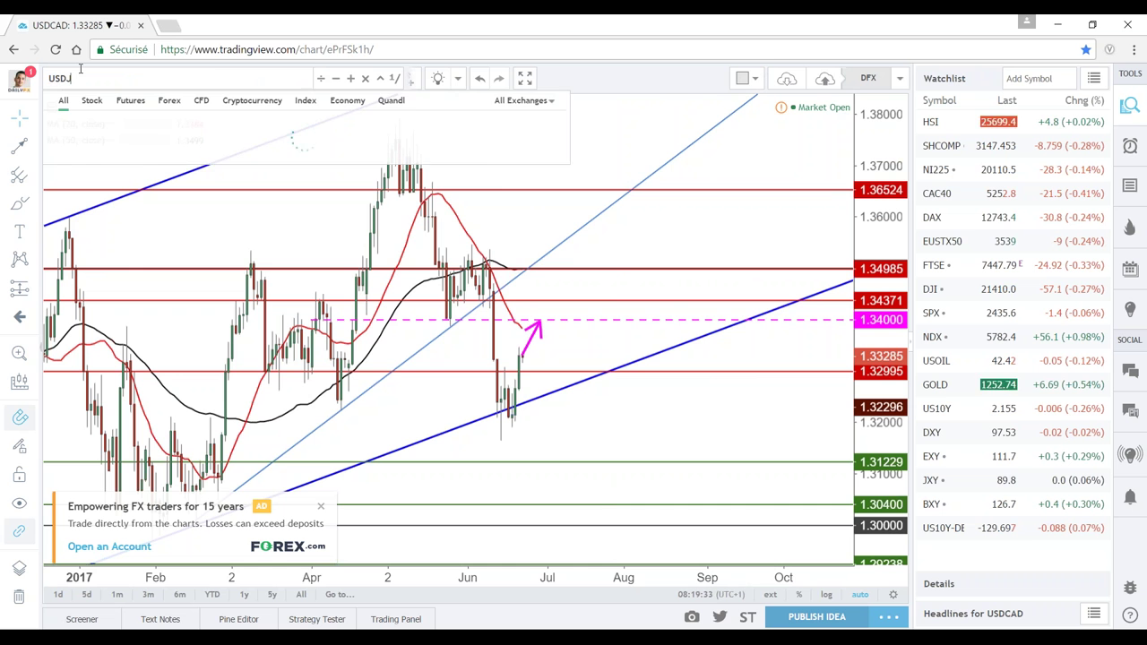
Load USDJPY and pan and zoom into the May–September candles
text(USDJPY)
key(Return)
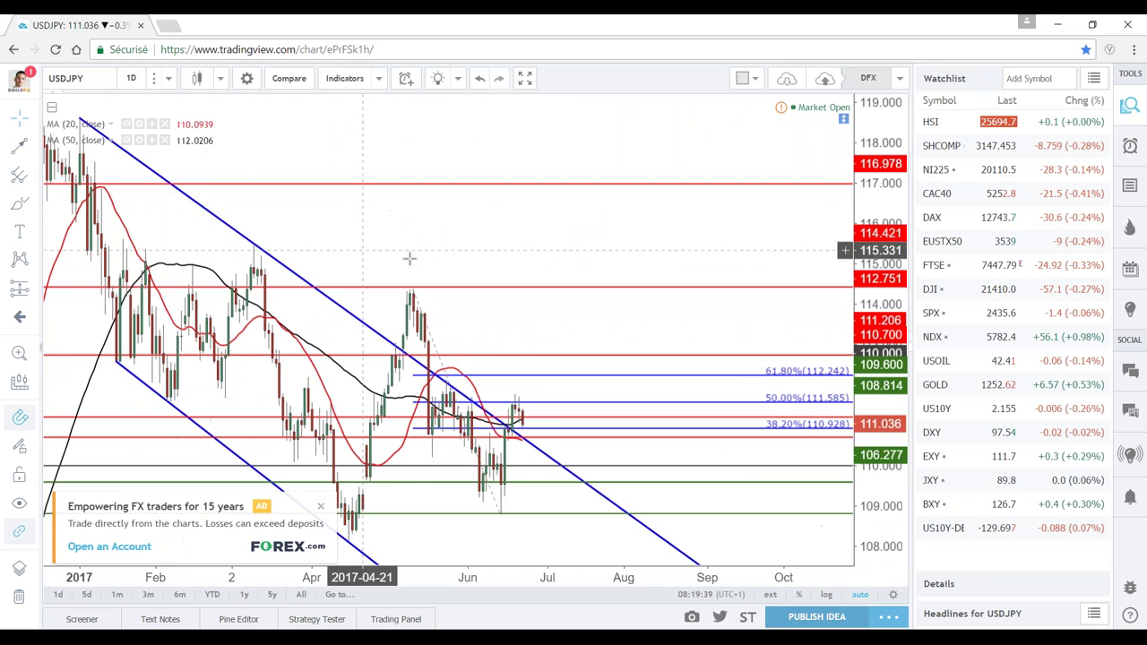
drag(408, 258, 476, 199)
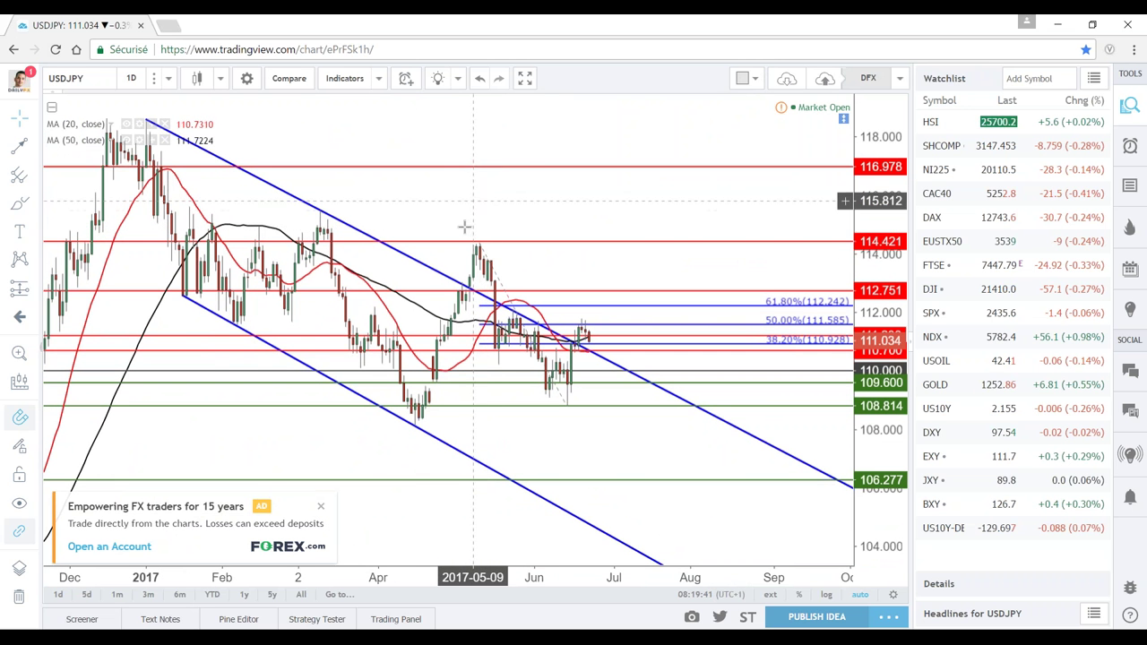
scroll(282, 259, up, 3)
scroll(296, 260, down, 2)
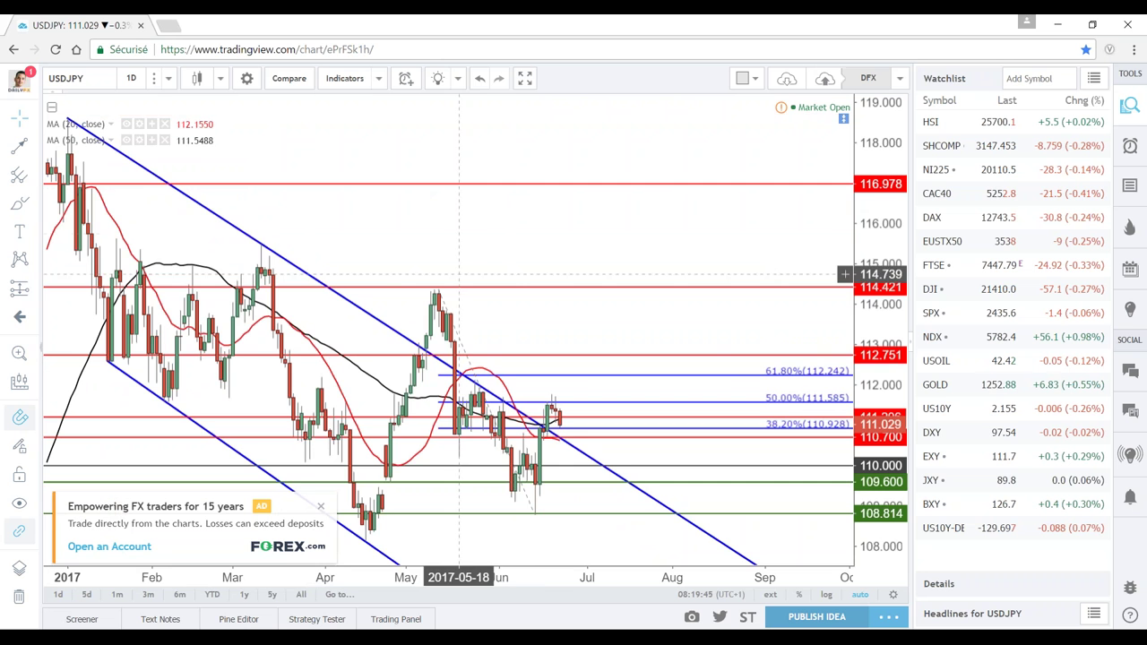
scroll(541, 427, up, 2)
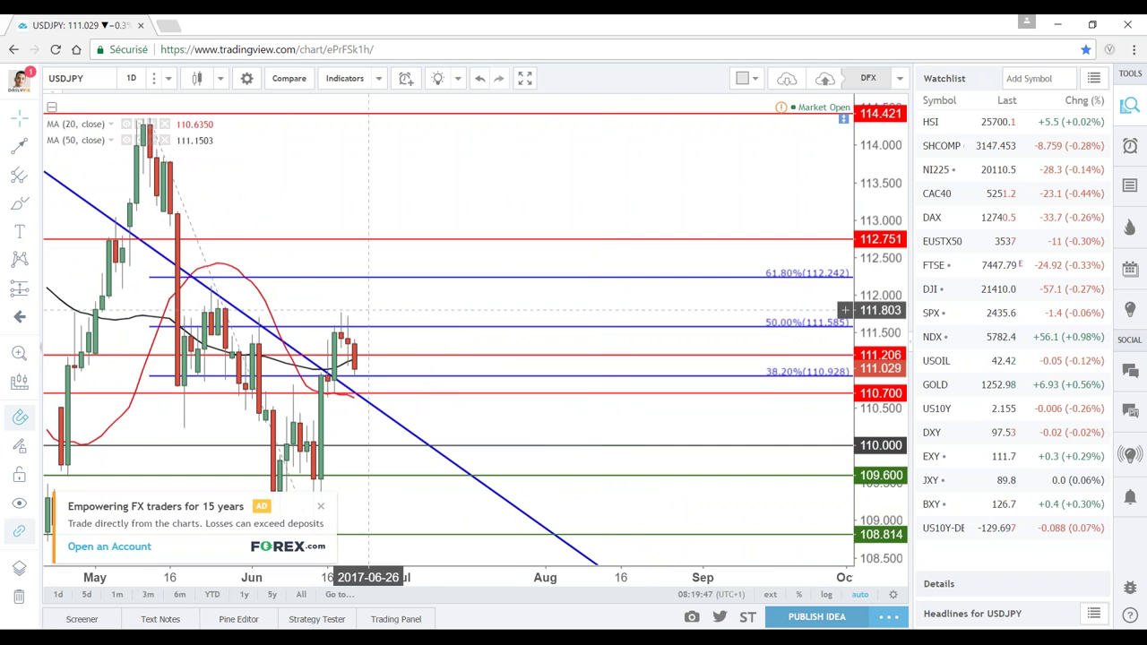
drag(371, 269, 457, 268)
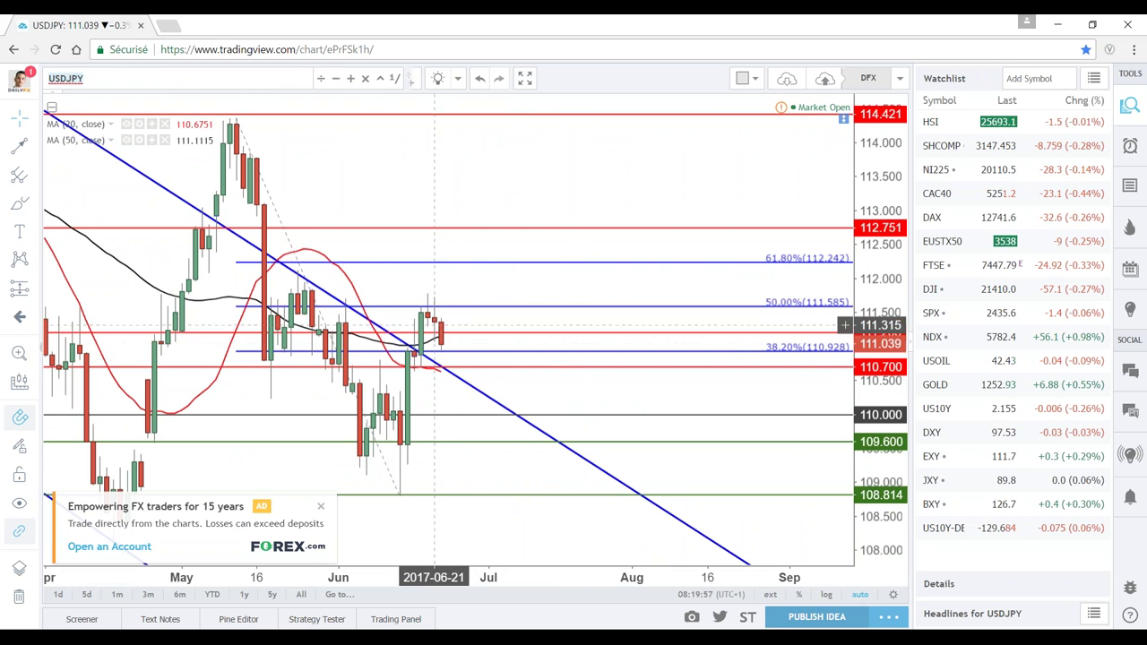
click(148, 84)
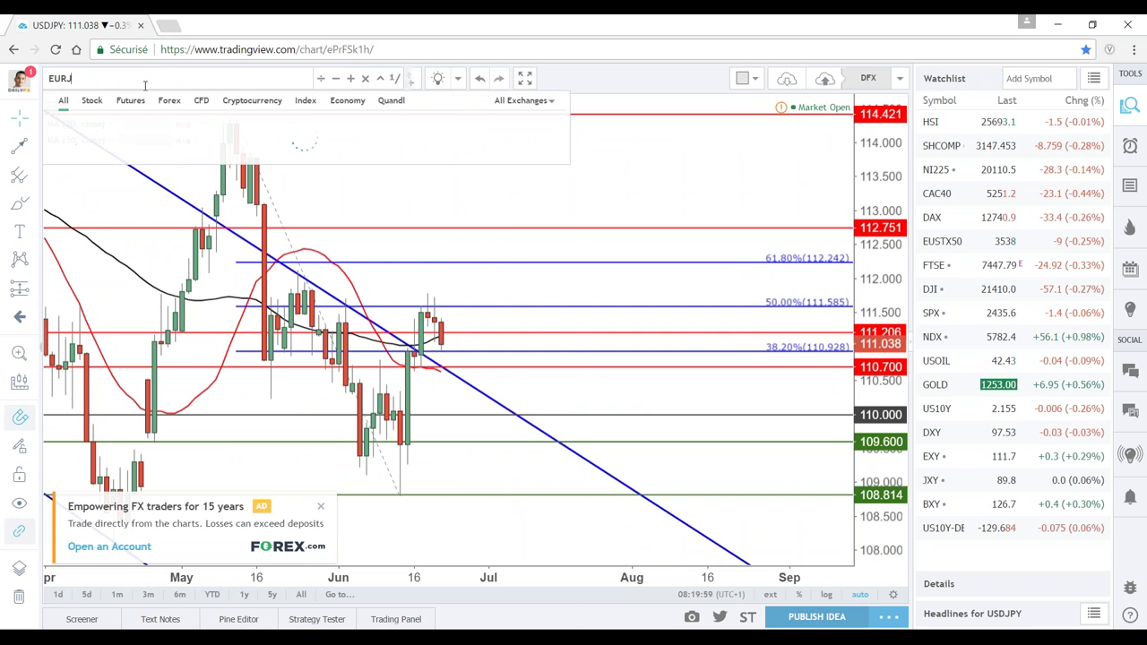
Keep USDJPY and change the 110.700 horizontal line's colour from red to dark green
key(BackSpace)
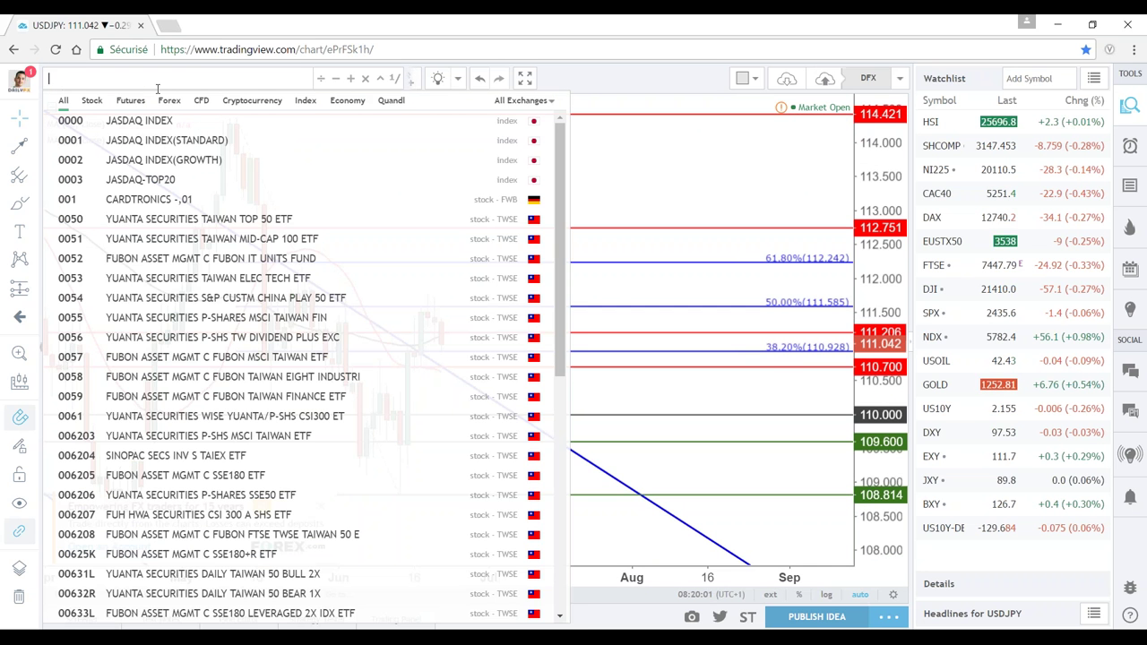
click(627, 162)
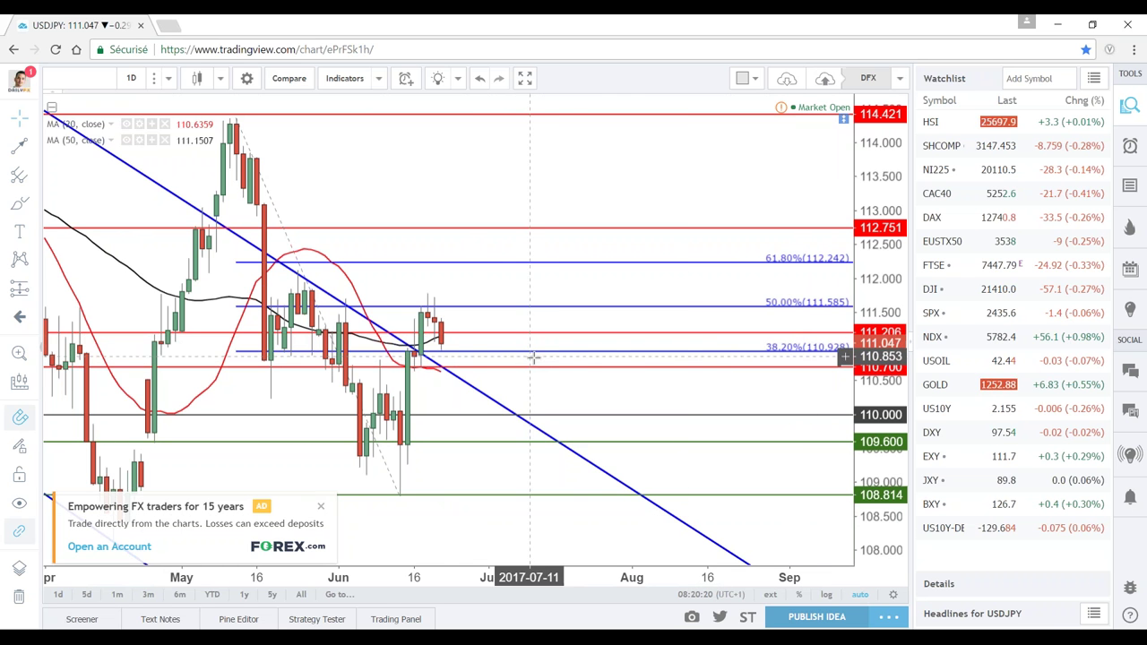
mouse_move(627, 362)
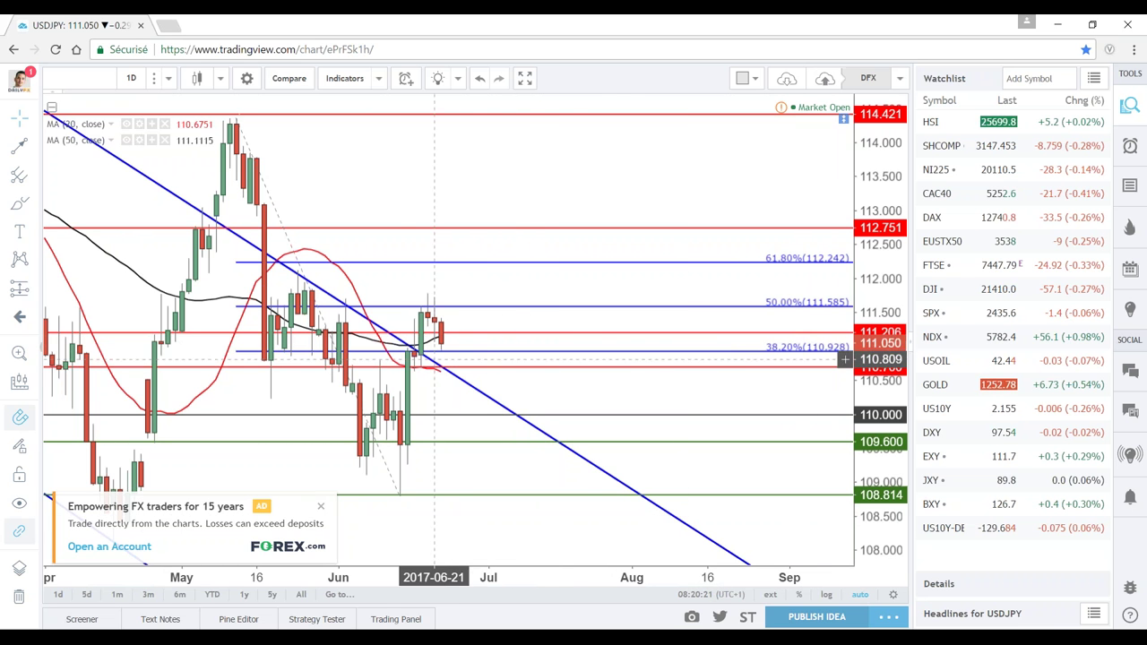
double_click(627, 367)
click(447, 291)
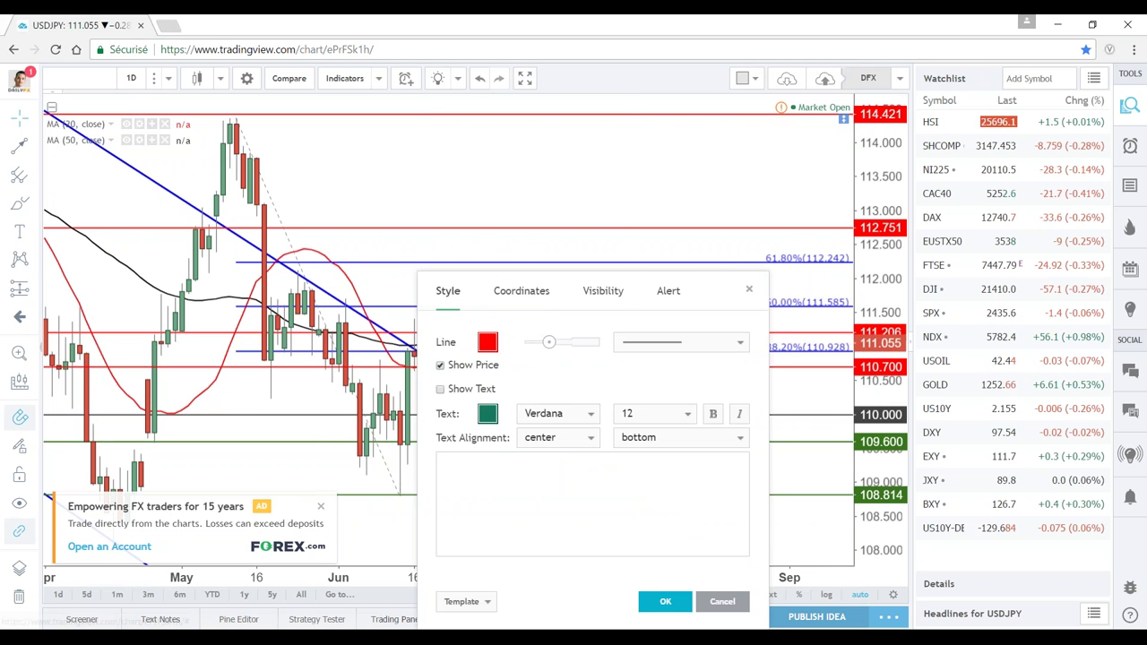
click(488, 342)
click(541, 456)
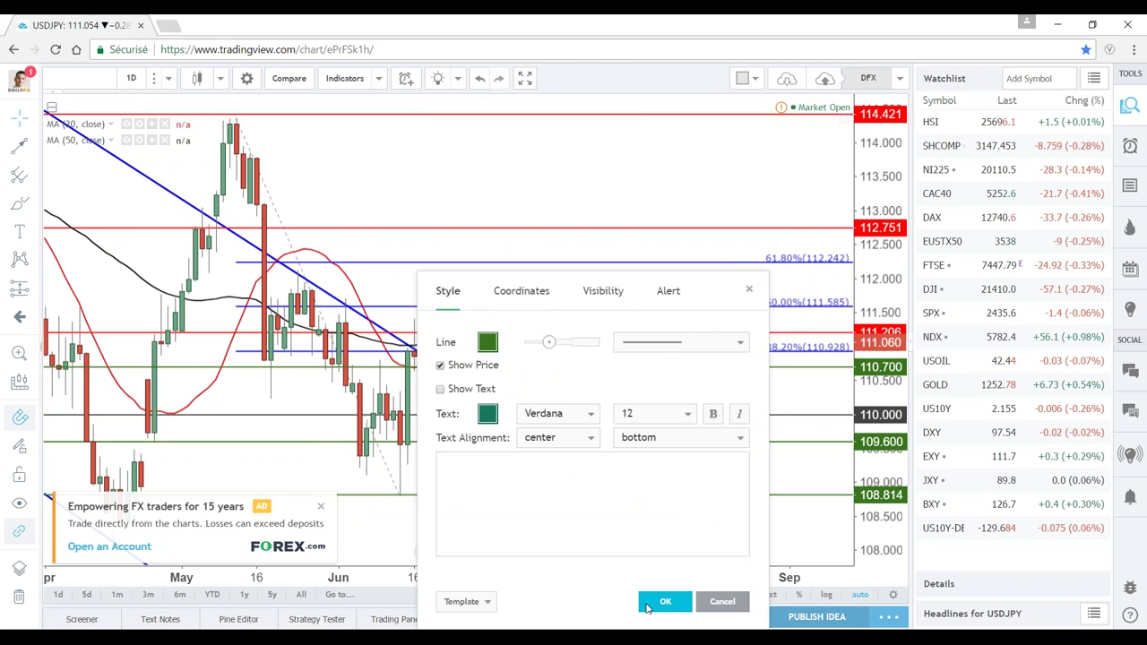
click(664, 601)
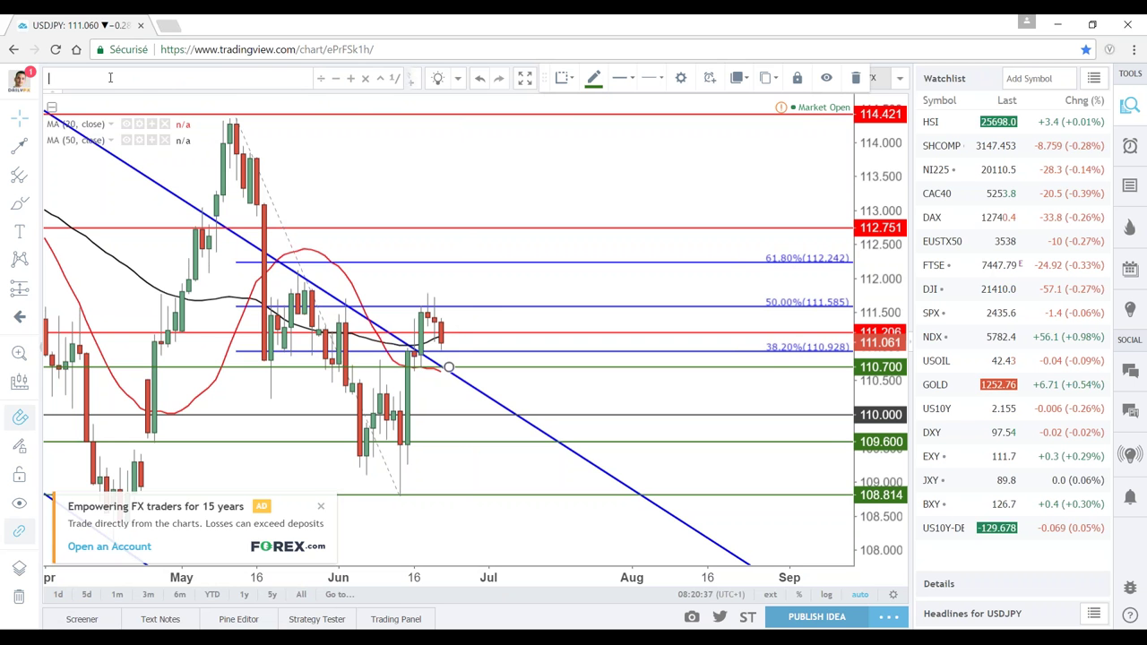
Load AUDUSD, zoom out and back in, and select its green resistance zone
text(AUDUSD)
key(Return)
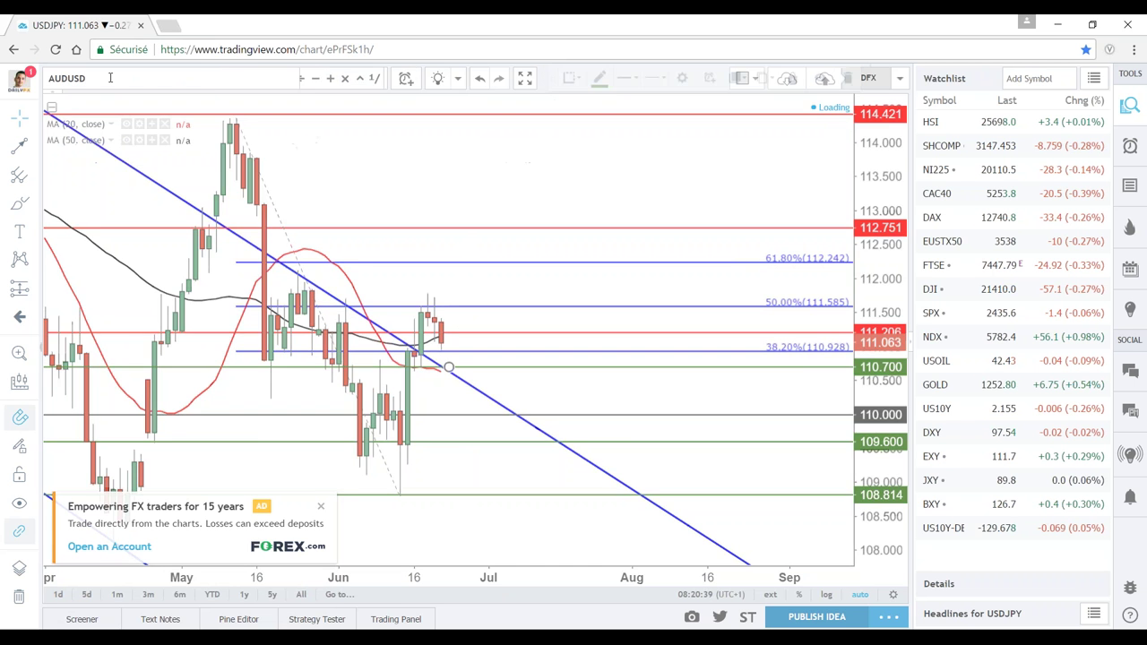
scroll(431, 215, down, 1)
scroll(431, 215, down, 2)
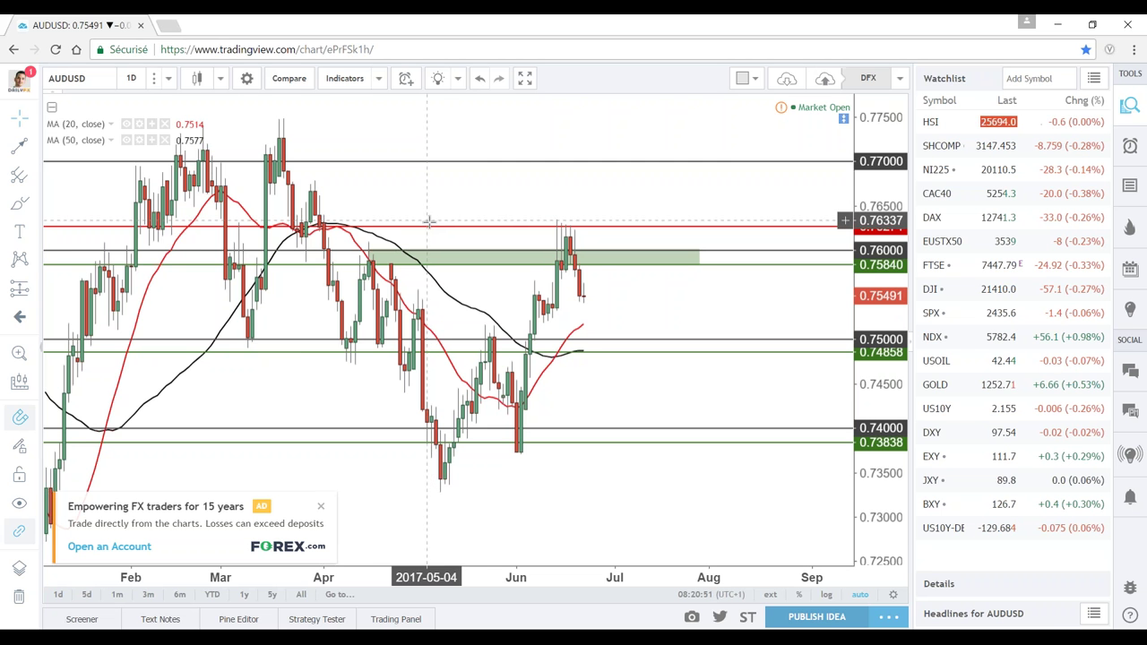
scroll(364, 233, down, 2)
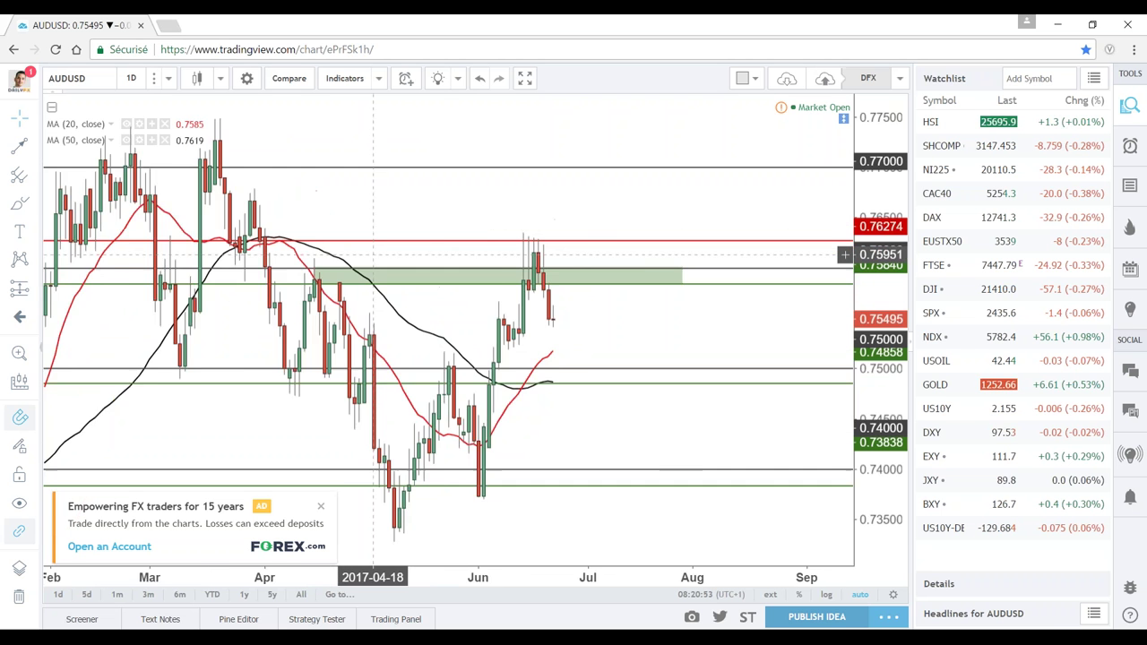
scroll(364, 238, down, 2)
scroll(363, 246, down, 3)
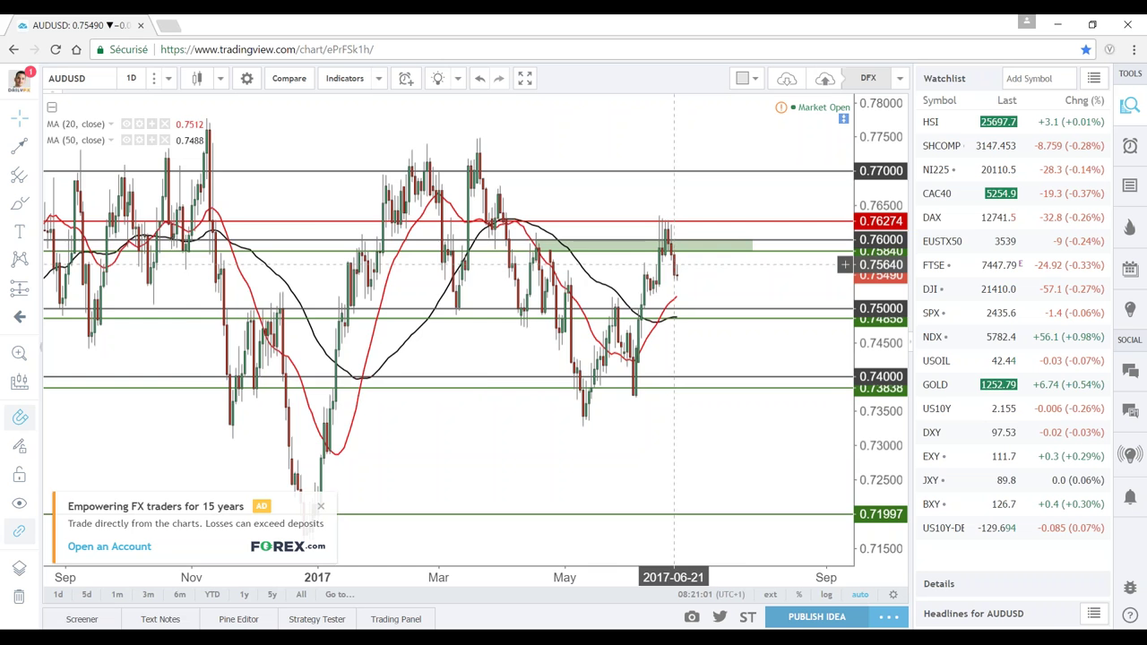
scroll(672, 300, up, 3)
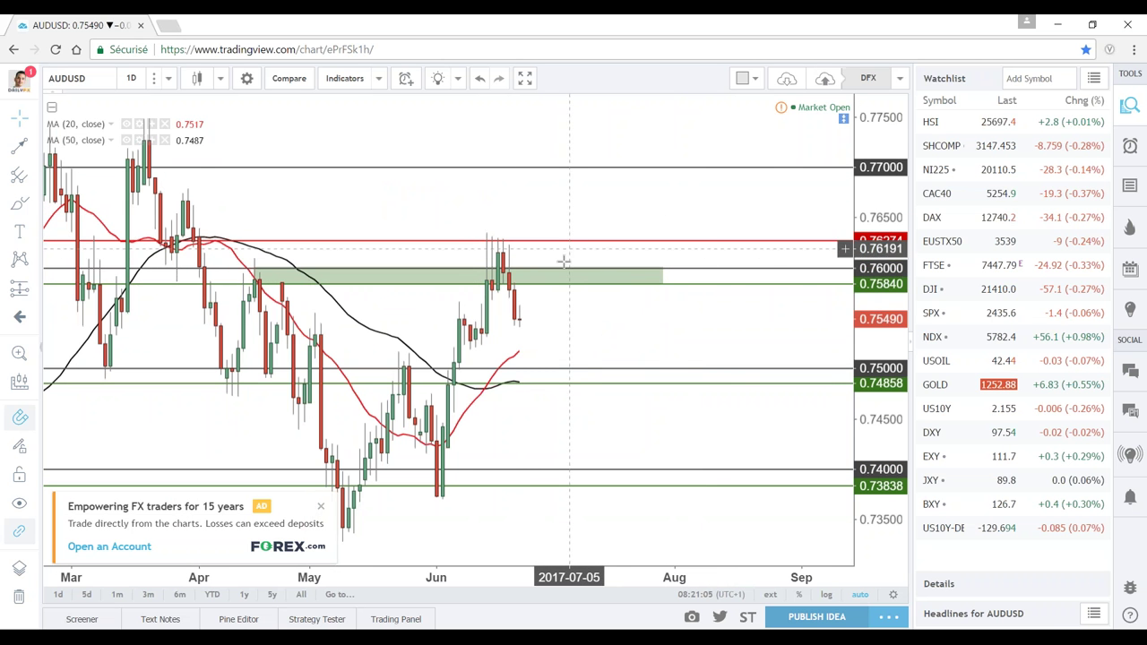
click(536, 272)
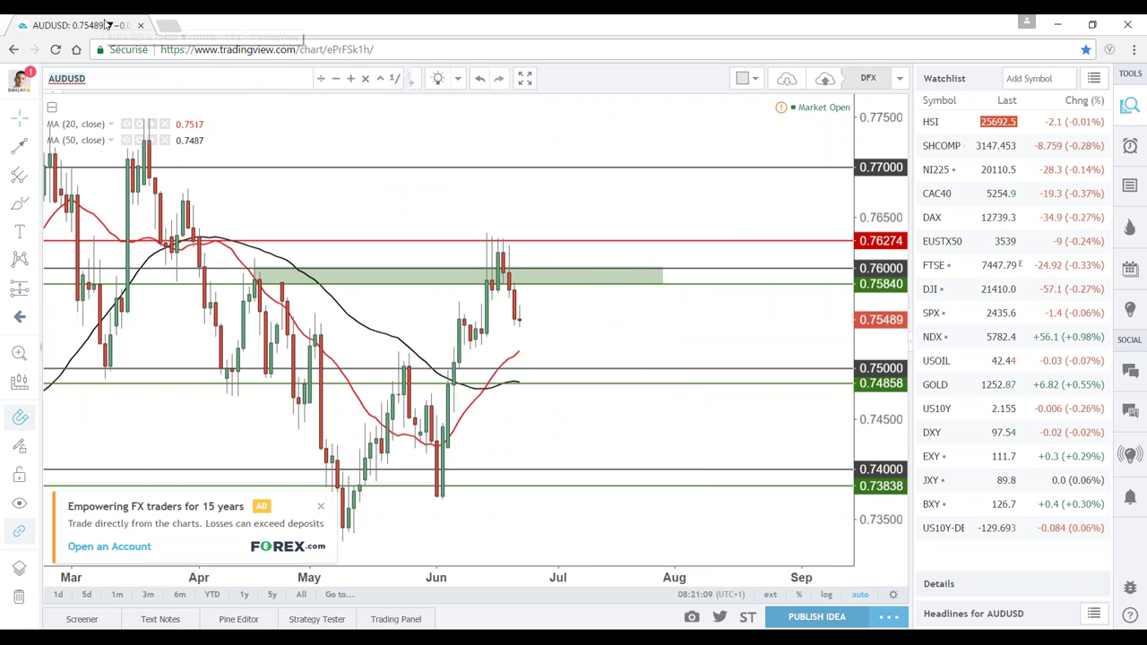
Switch the chart to EURAUD, then back to AUDUSD
text(EURAUD)
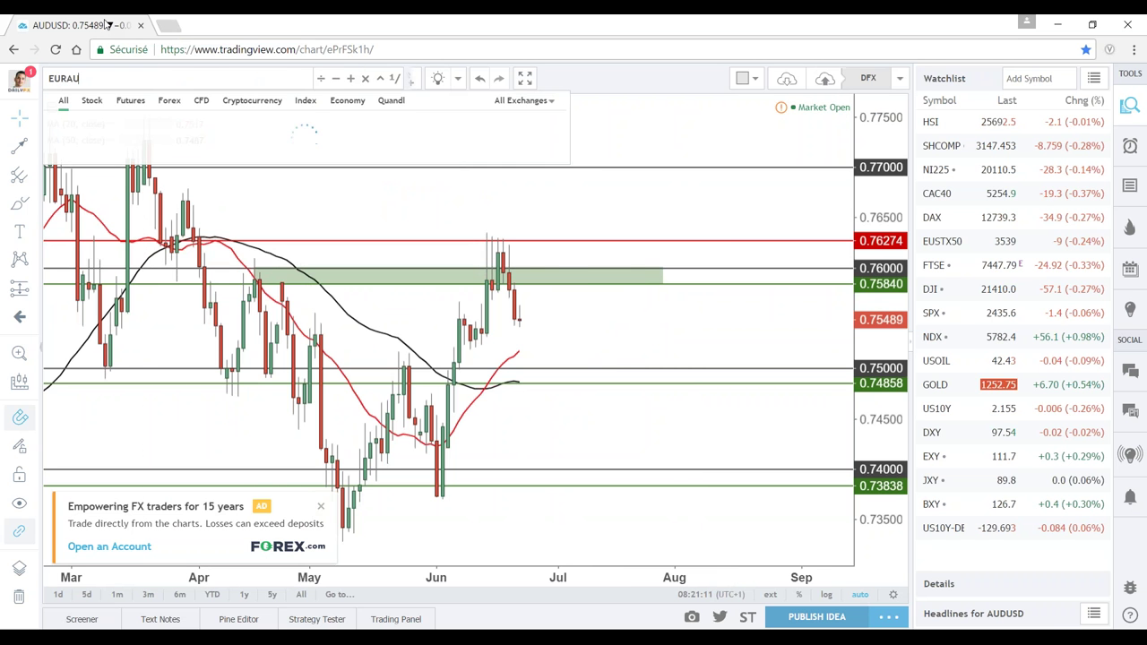
key(Return)
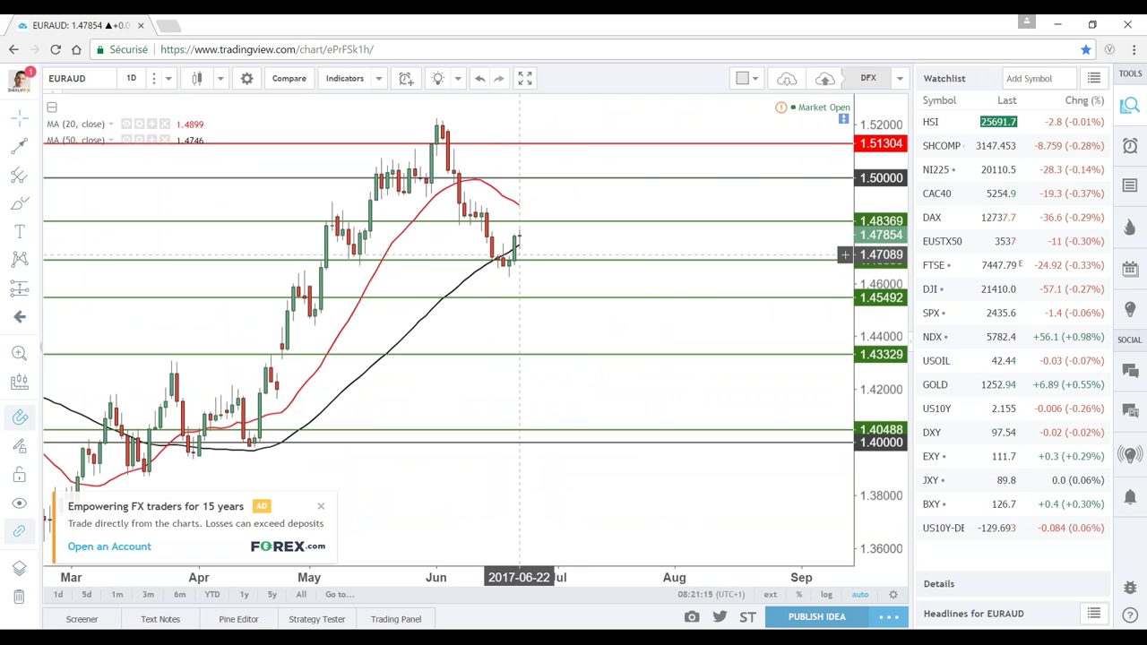
click(67, 78)
text(AUDUSD)
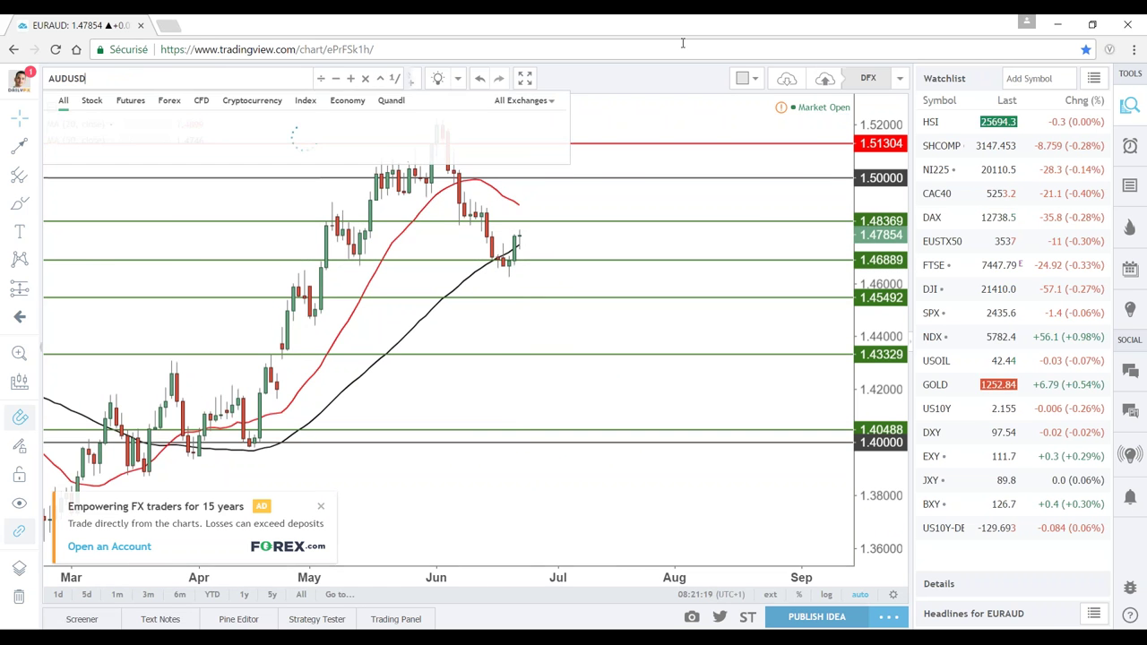
key(Return)
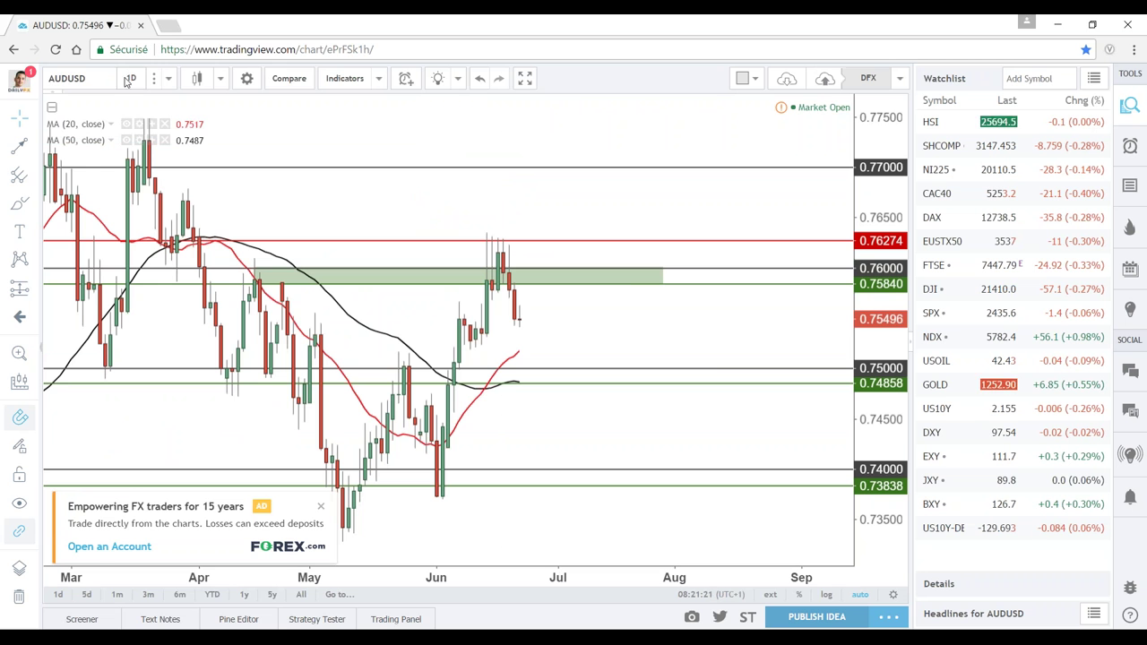
Switch the chart's symbol to AUDEUR
click(97, 78)
text(A)
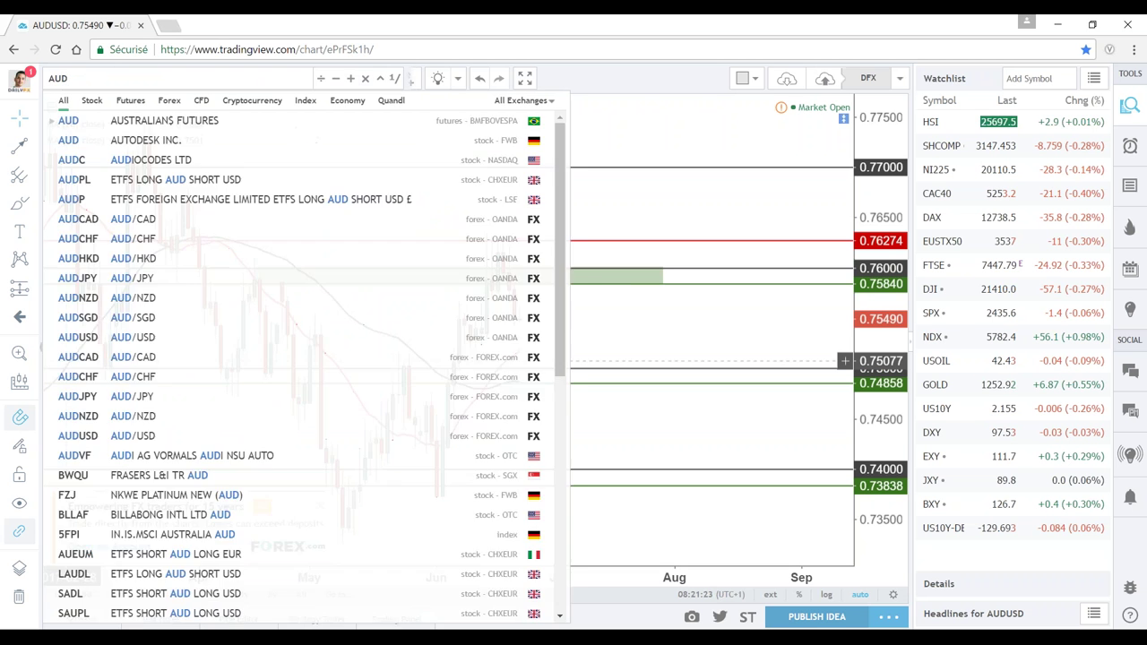
key(BackSpace)
text(AUDEUR)
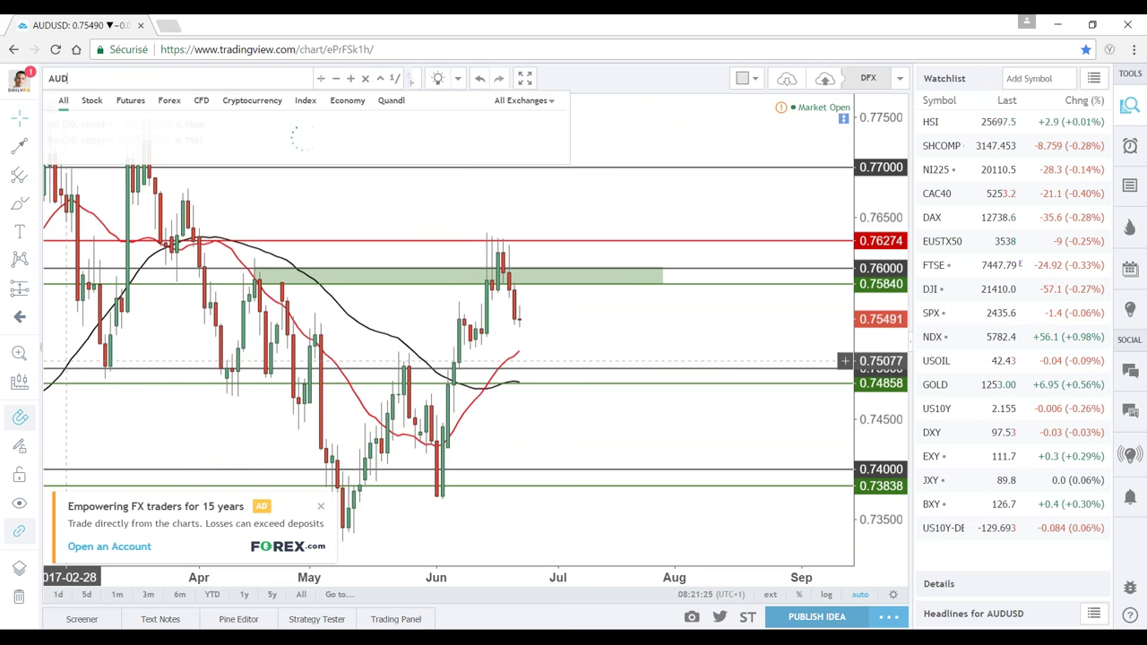
key(Return)
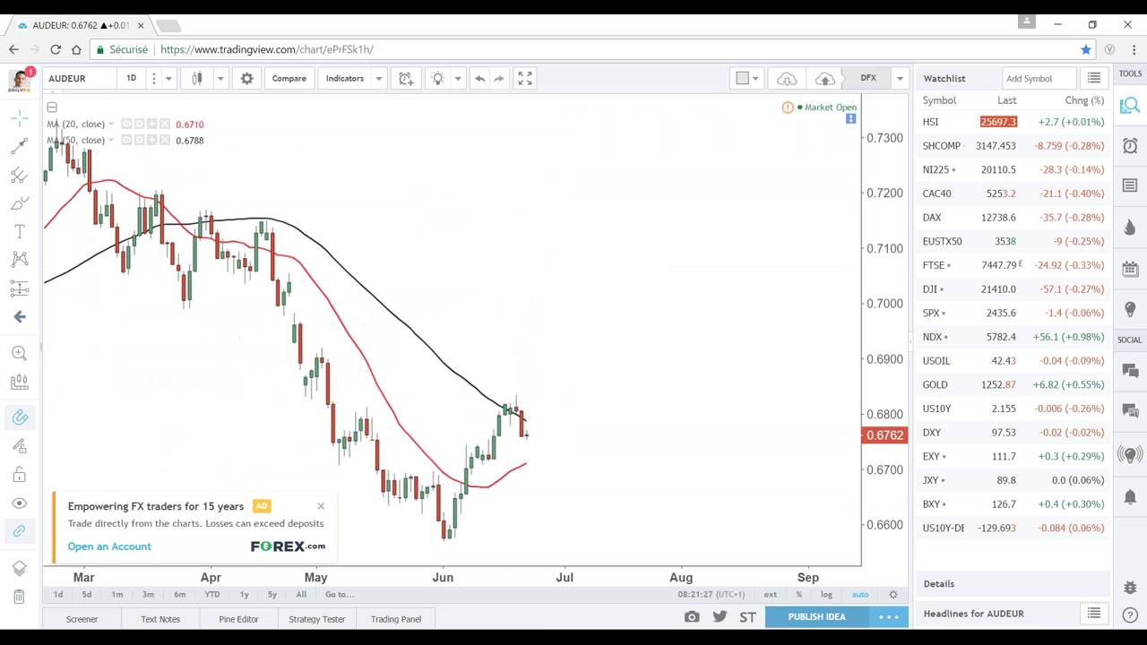
Zoom out and hide the 20- and 50-period moving averages, then open Compare
scroll(283, 479, down, 2)
scroll(283, 480, down, 2)
click(127, 123)
click(126, 140)
click(289, 78)
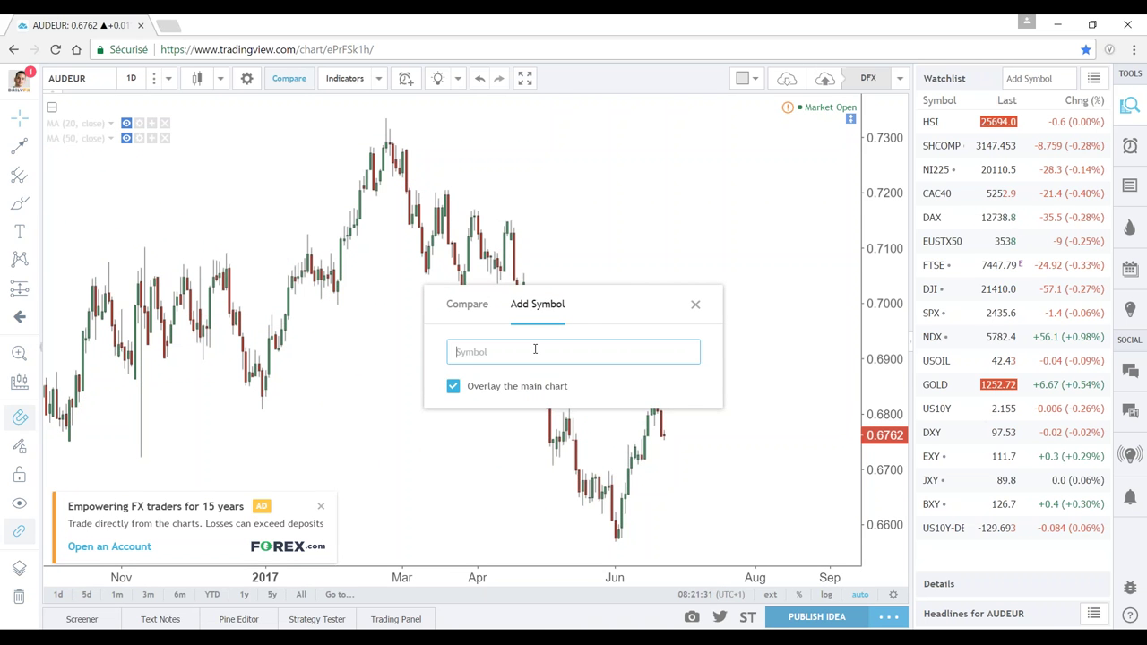
Add AUDUSD, AUDNZD, AUDJPY and AUDCAD as comparison overlays
click(535, 350)
text(AUD)
key(Return)
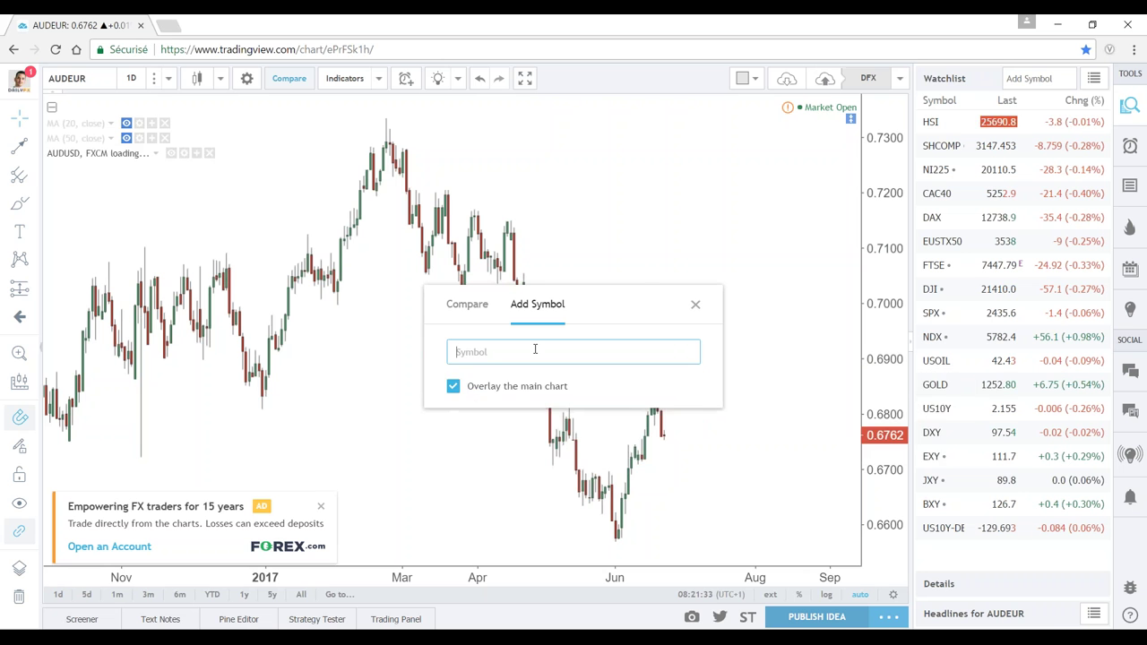
text(AUDNZD)
key(Return)
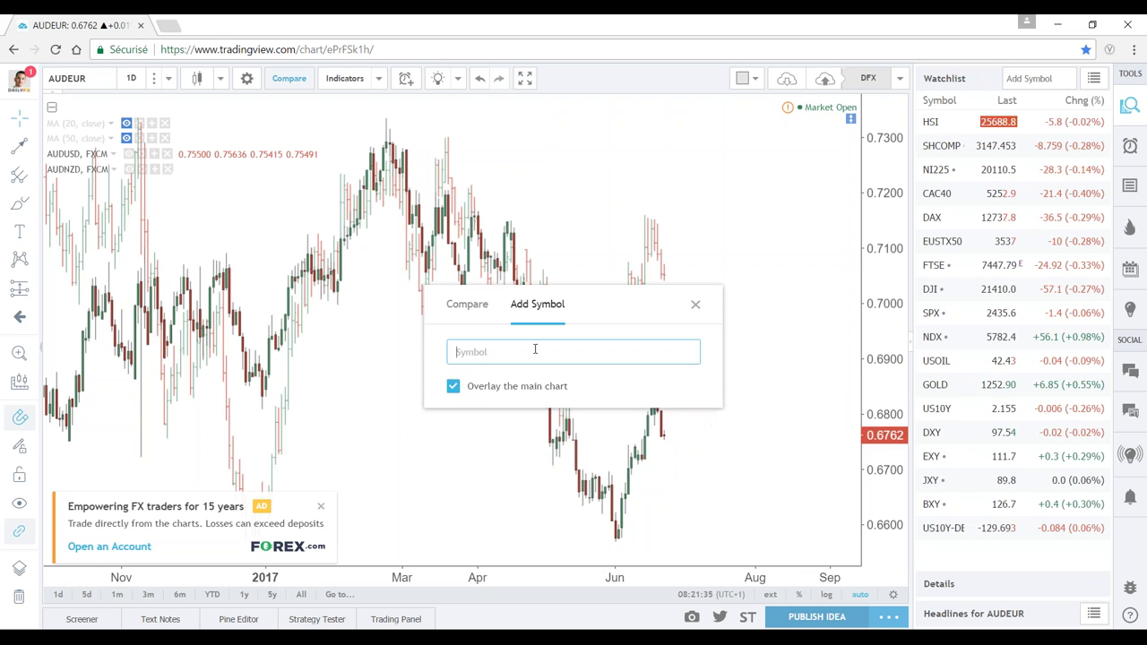
text(AUDJPY)
key(Return)
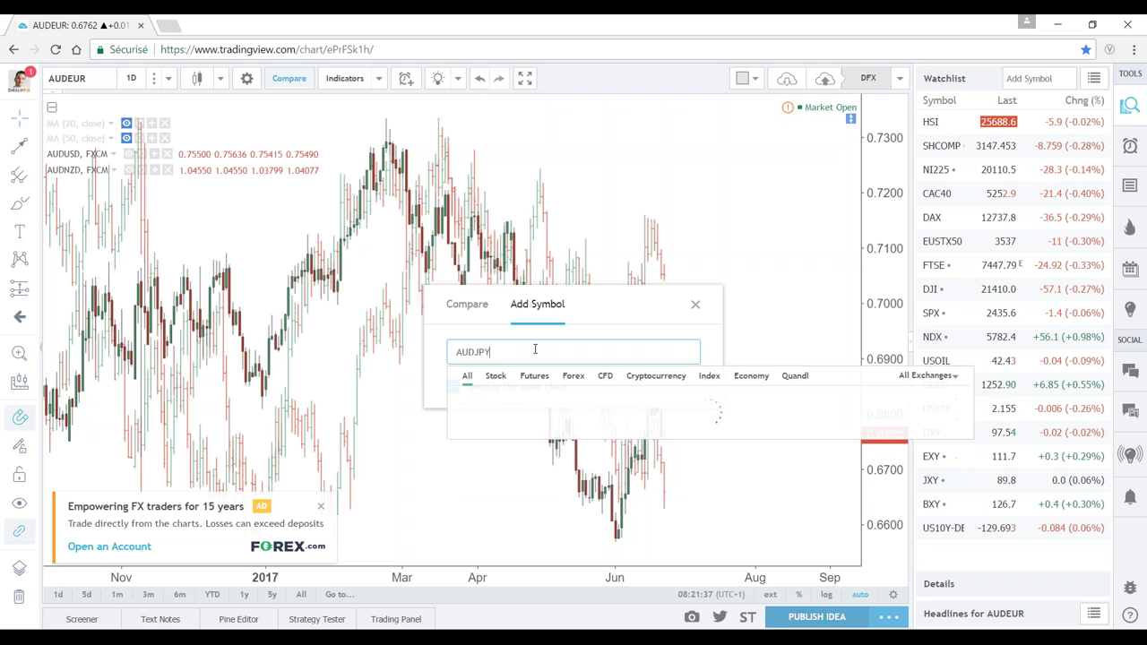
text(AUDCAD)
key(Return)
key(Escape)
Restyle the AUDUSD and AUDNZD overlays as thicker lines
click(141, 156)
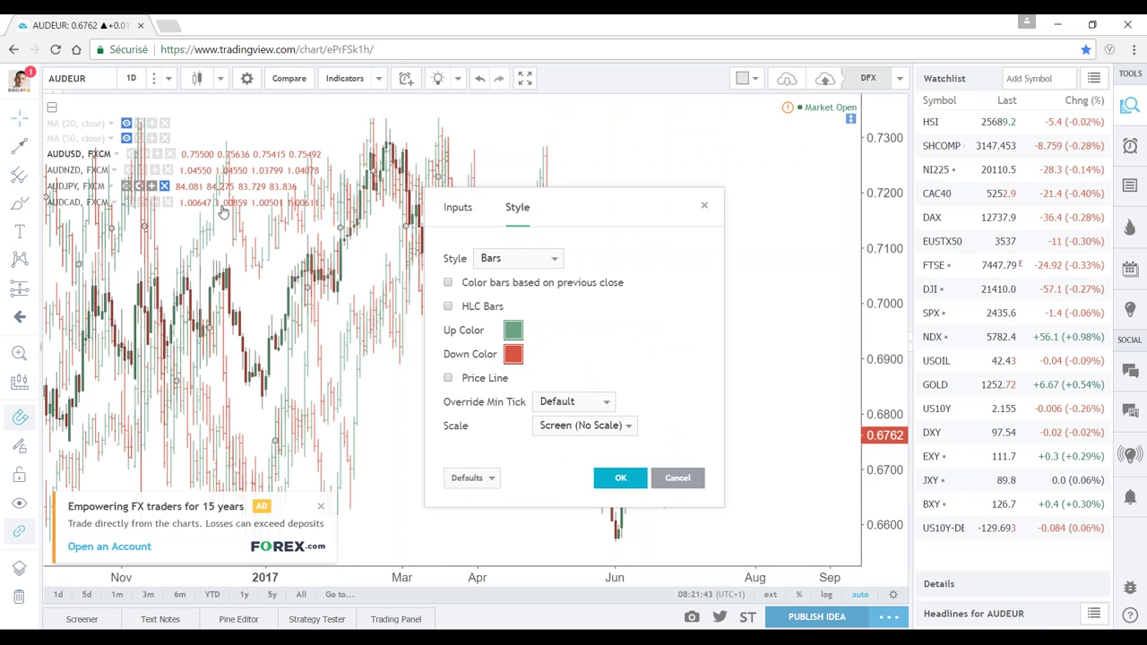
click(556, 259)
click(503, 350)
click(517, 331)
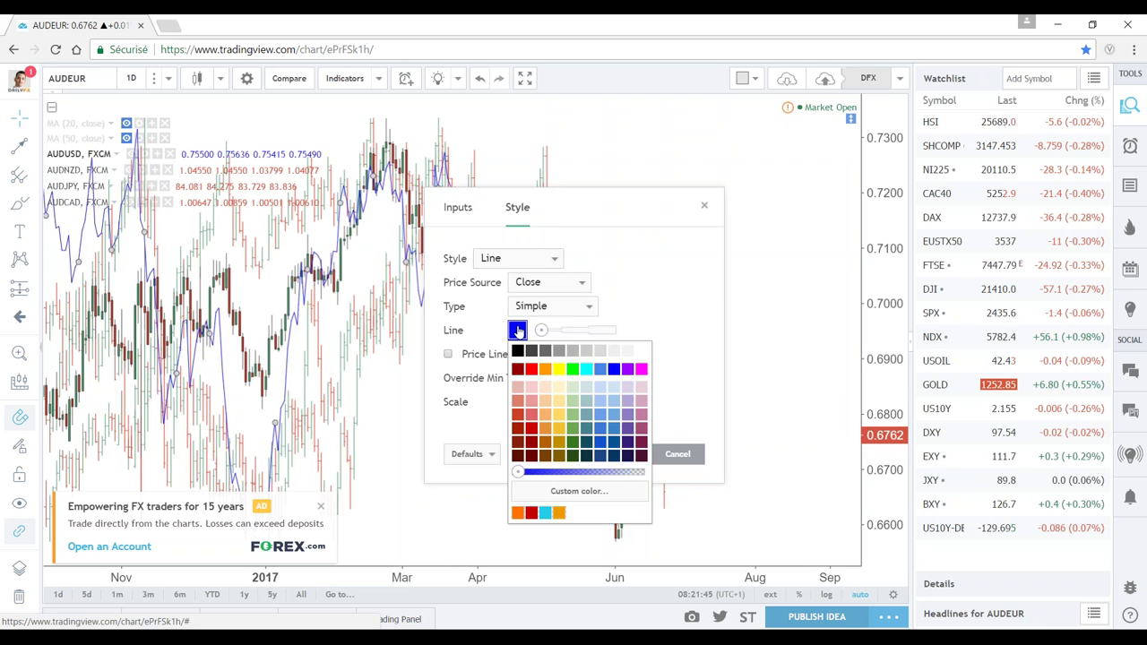
drag(591, 338, 572, 338)
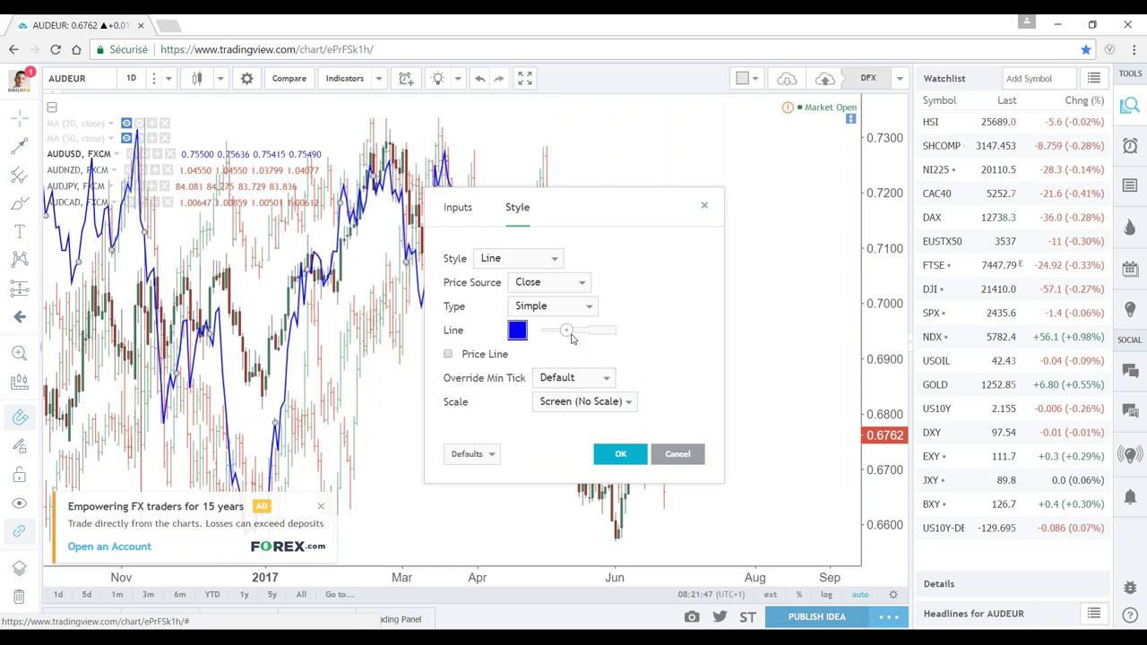
click(606, 447)
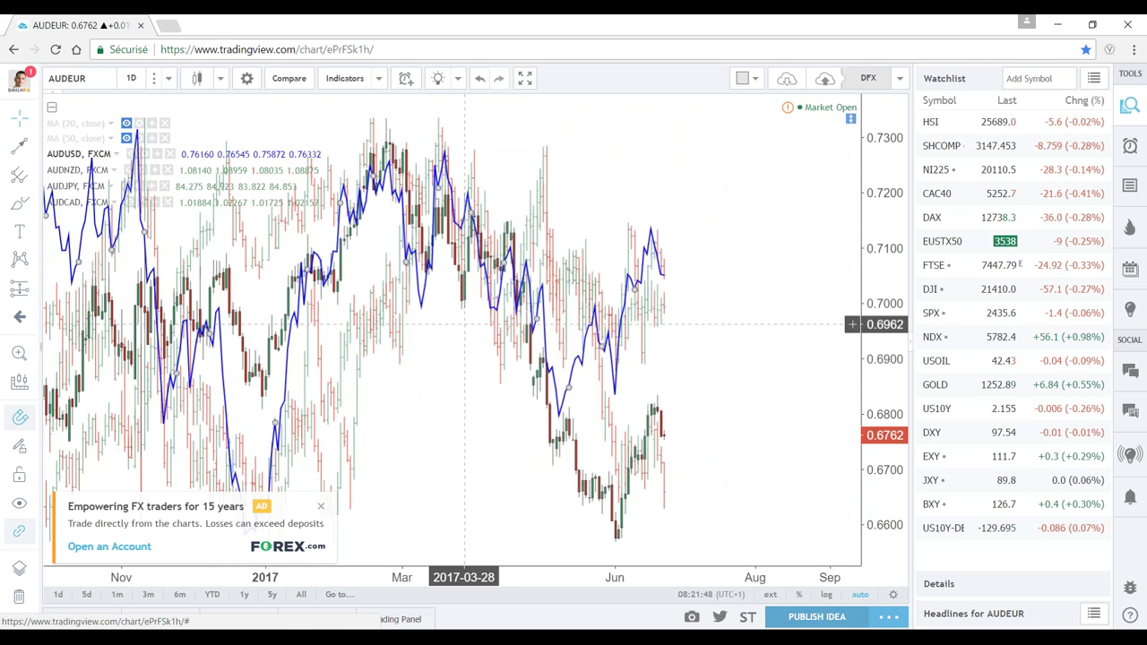
click(142, 170)
click(511, 258)
click(491, 348)
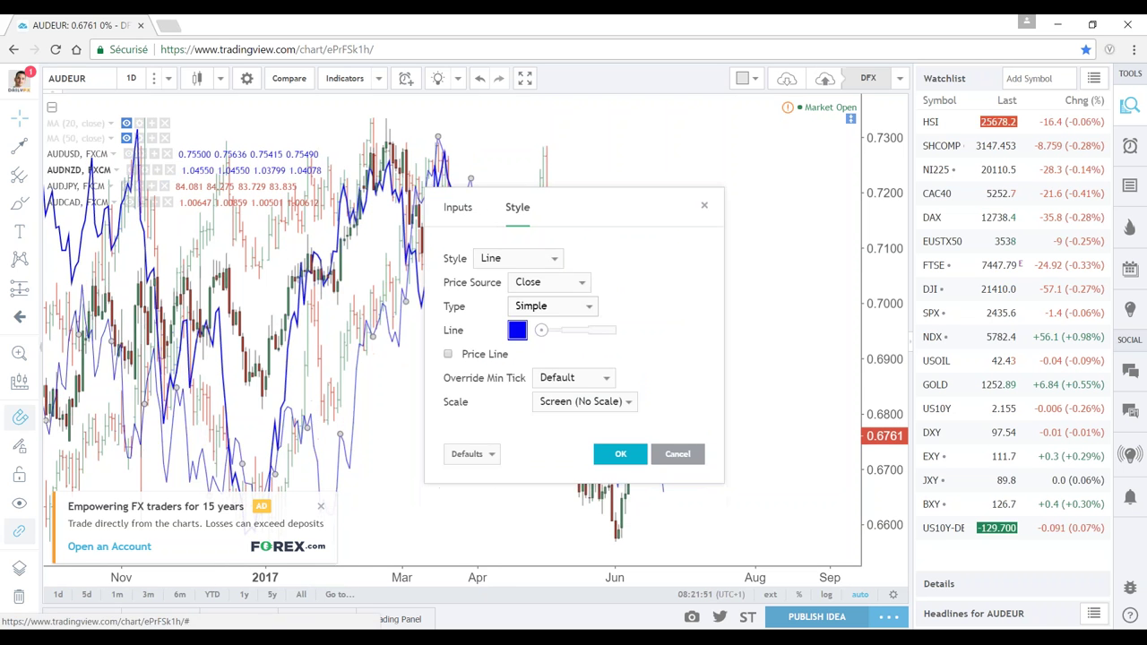
drag(587, 337, 570, 336)
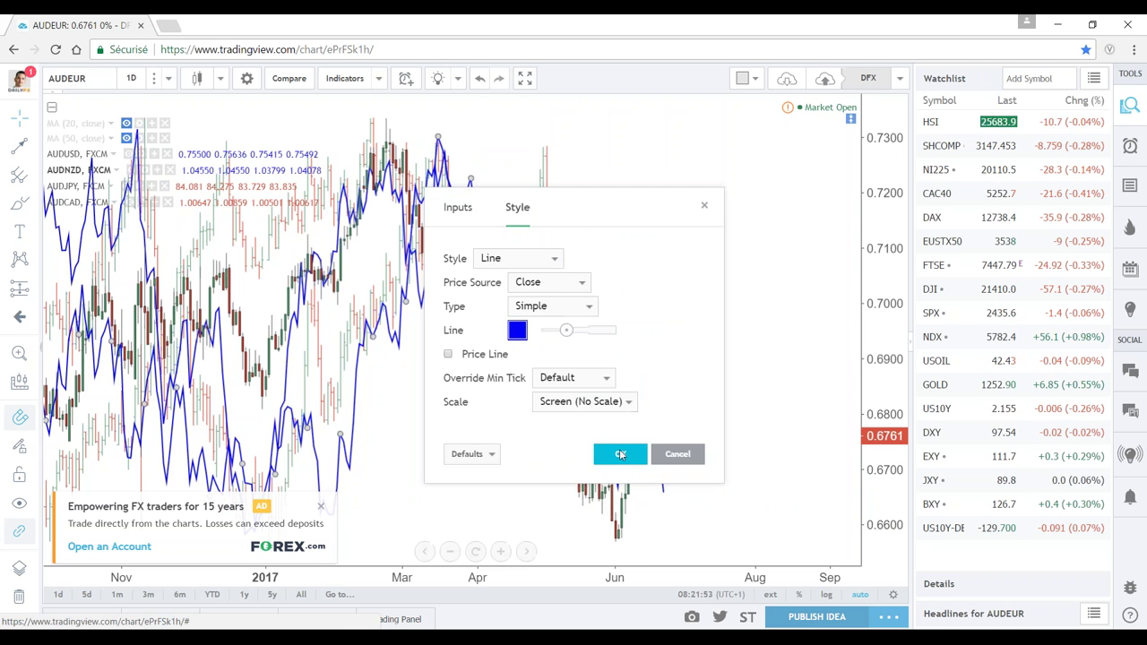
click(620, 453)
Restyle the AUDJPY and AUDCAD overlays as lines and draw the main AUDEUR series as a line
click(137, 185)
click(512, 258)
click(494, 348)
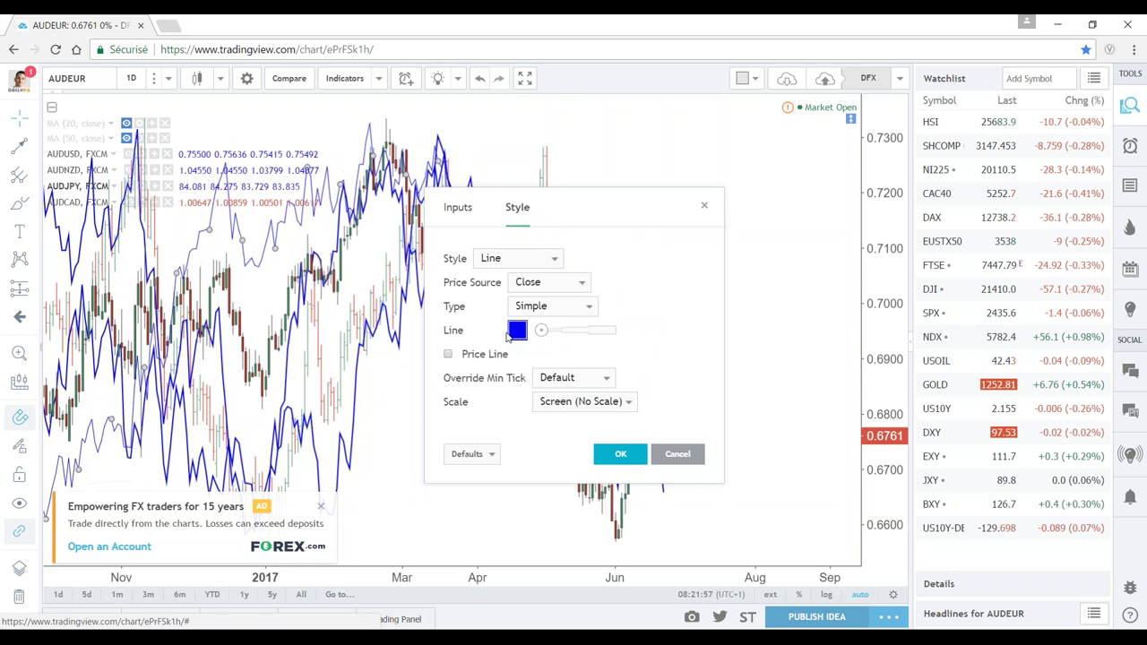
click(564, 331)
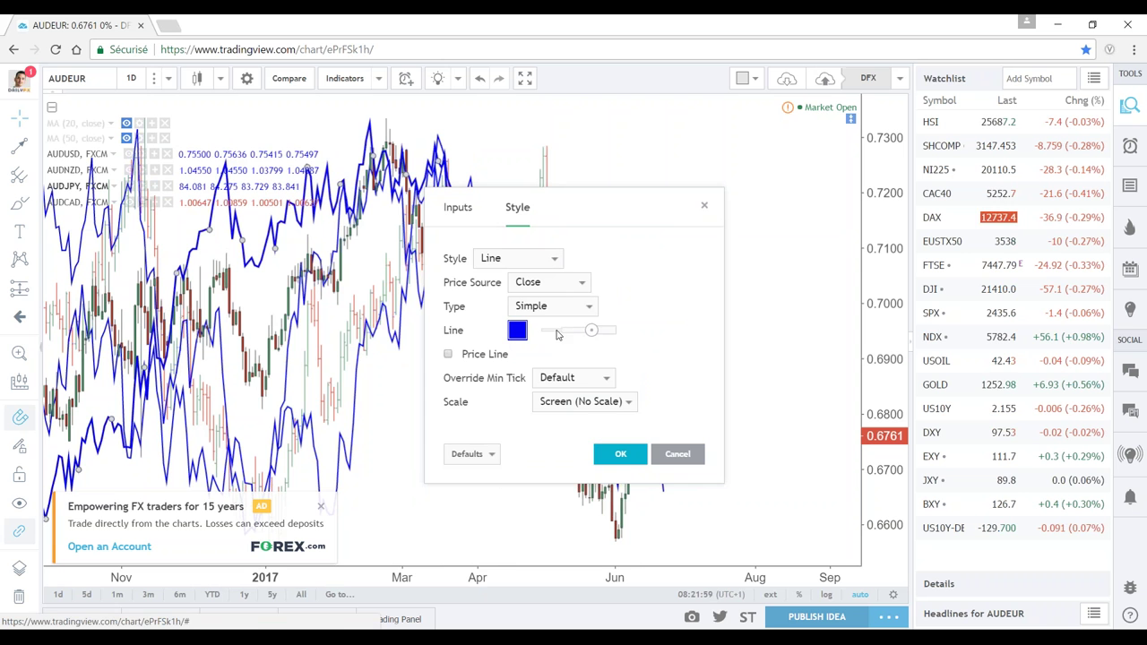
click(618, 453)
click(141, 203)
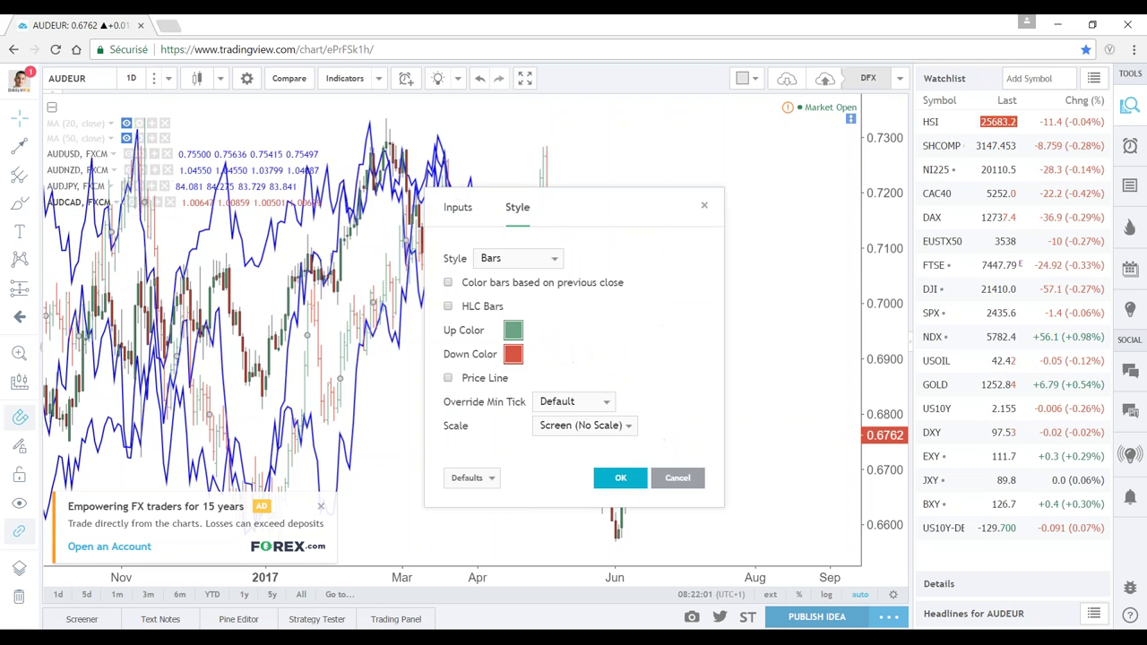
click(511, 258)
click(493, 349)
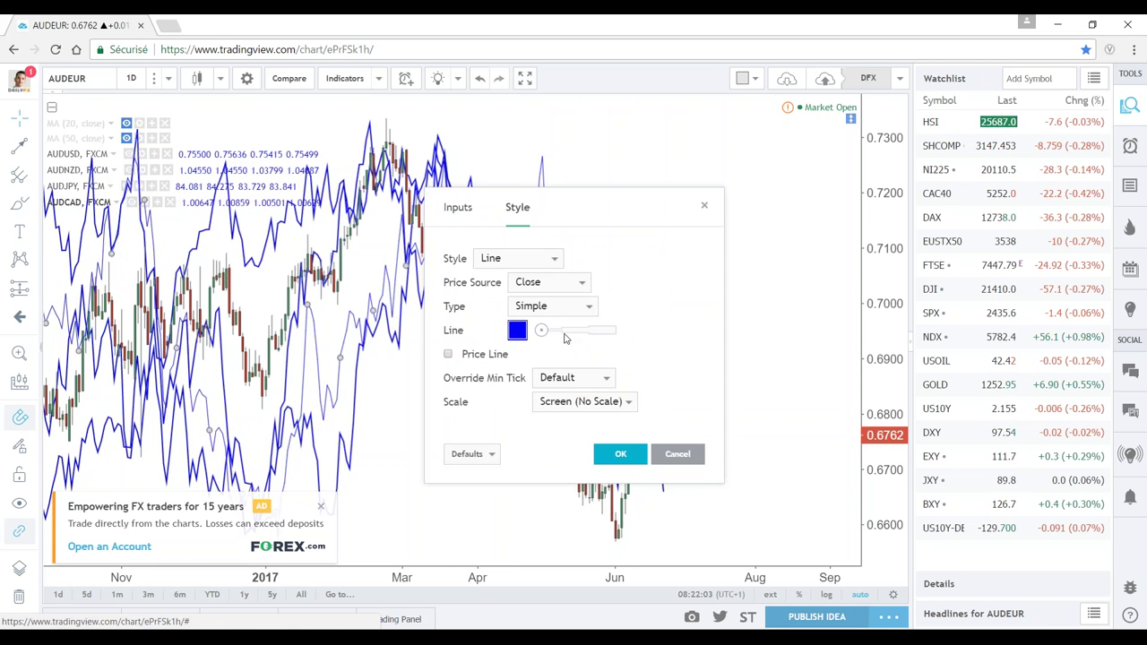
click(620, 453)
click(219, 78)
click(121, 207)
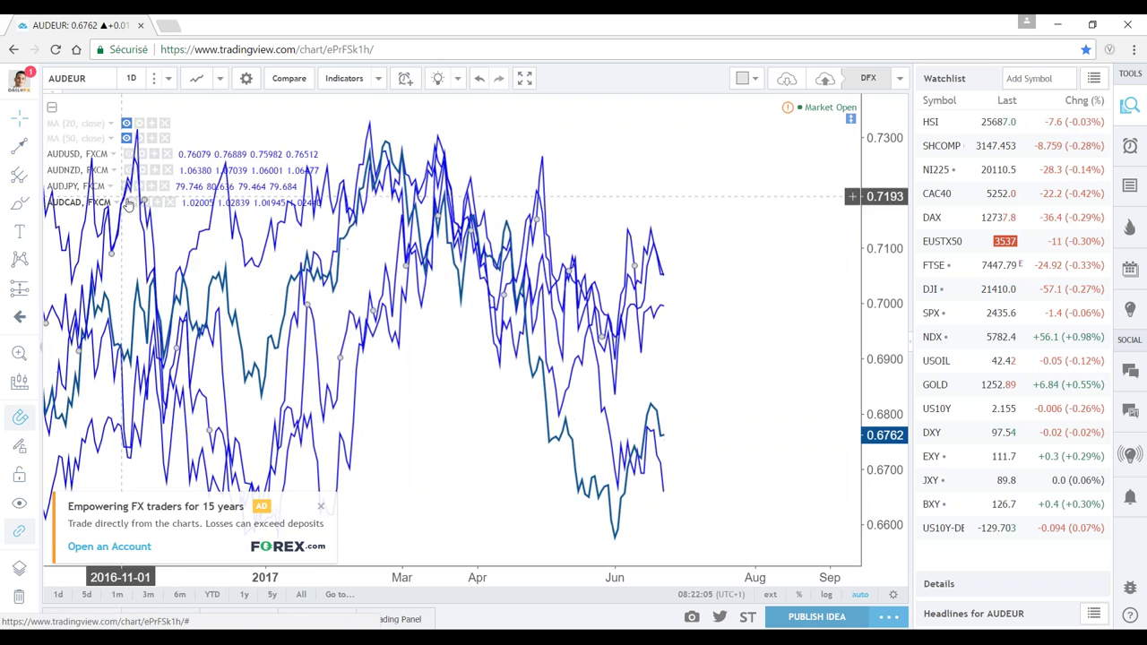
Show the last month, hide the watchlist and switch to a 5-minute interval
scroll(569, 341, up, 2)
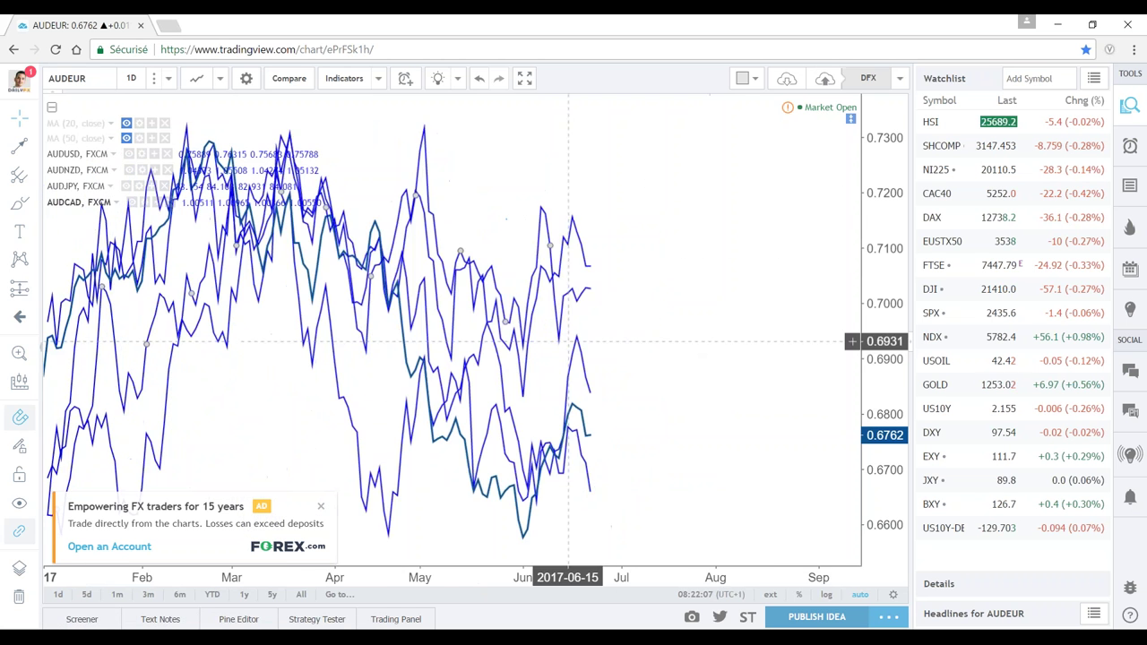
scroll(569, 341, up, 2)
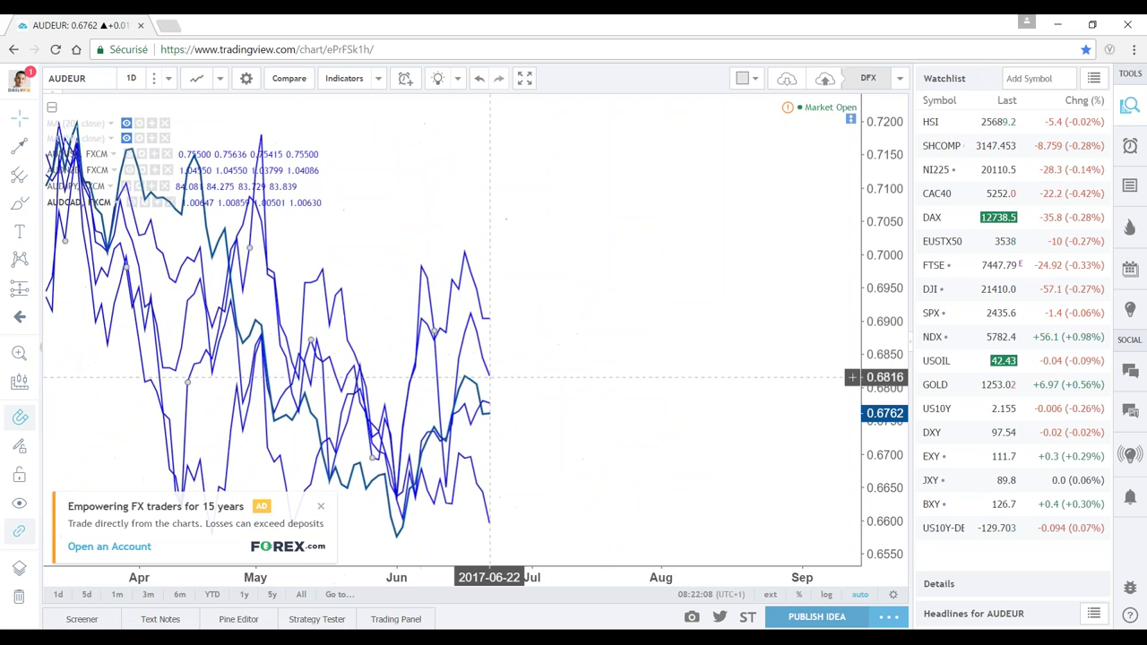
click(117, 594)
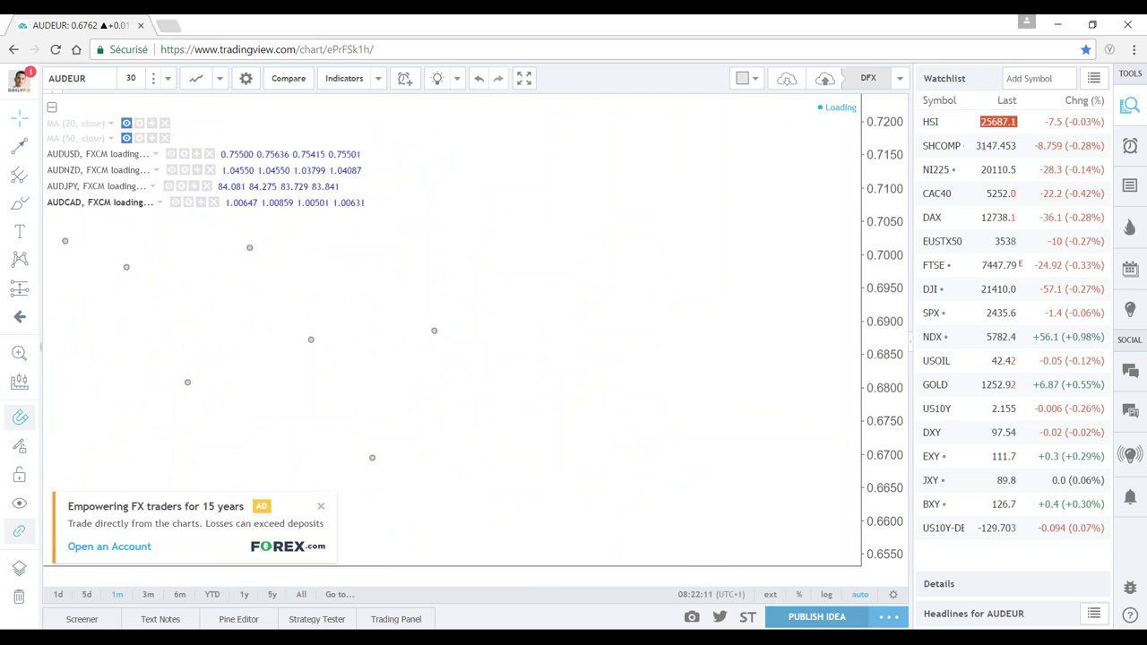
click(1130, 105)
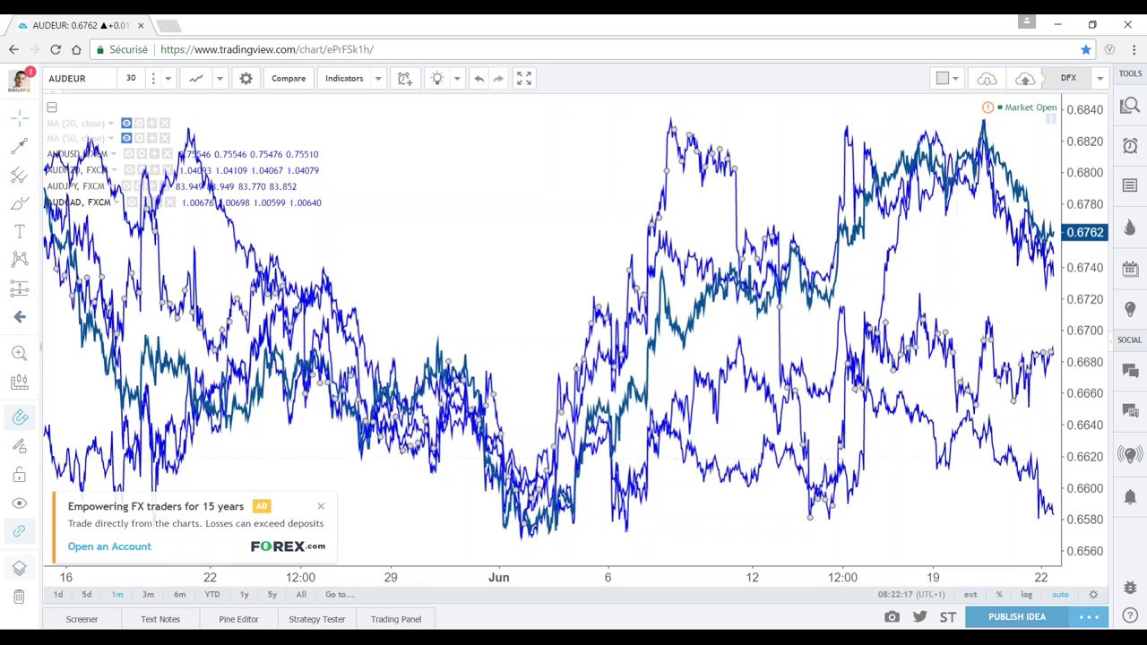
click(96, 598)
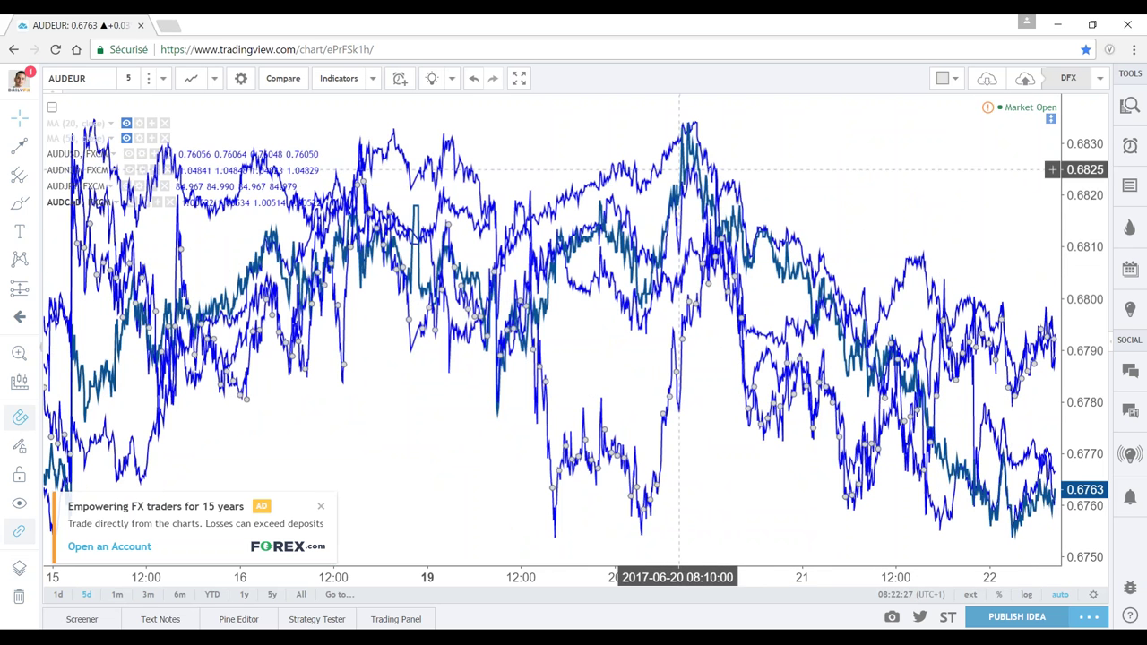
Remove the AUDJPY, AUDNZD, AUDUSD and AUDCAD comparison series
mouse_move(90, 186)
click(165, 187)
click(165, 171)
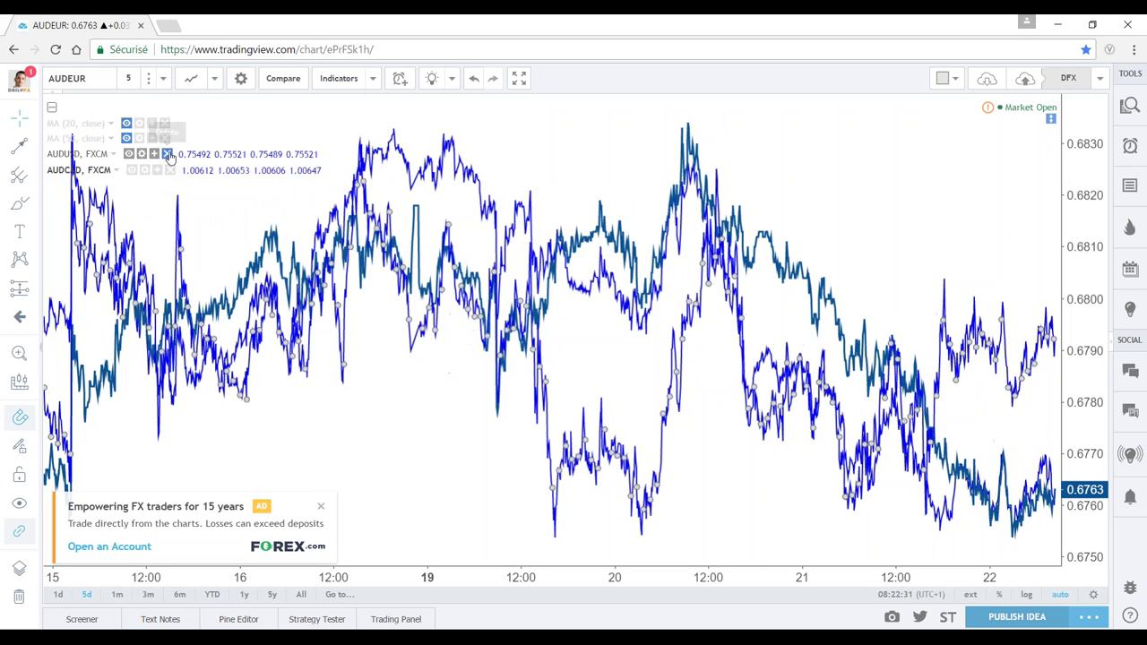
click(165, 154)
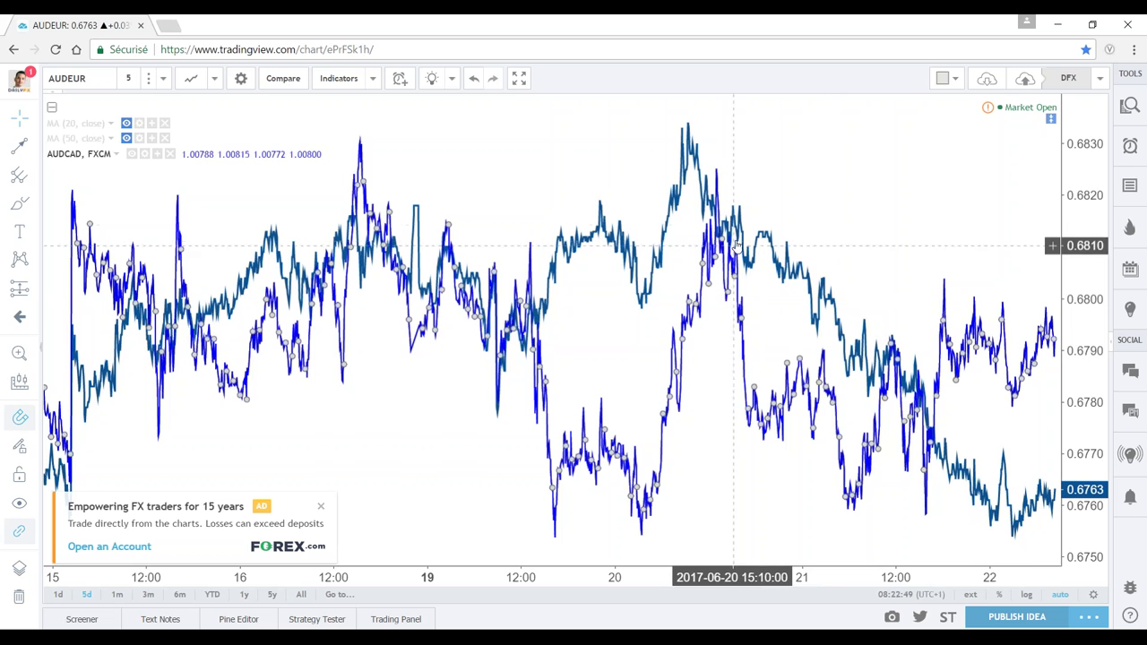
click(896, 205)
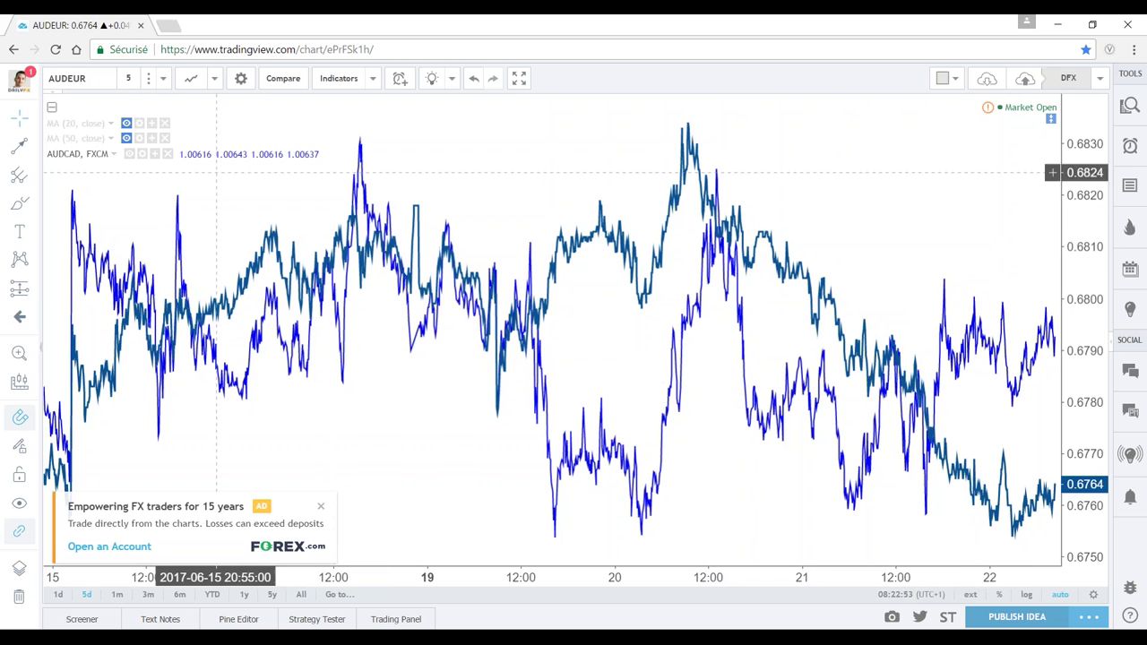
click(169, 155)
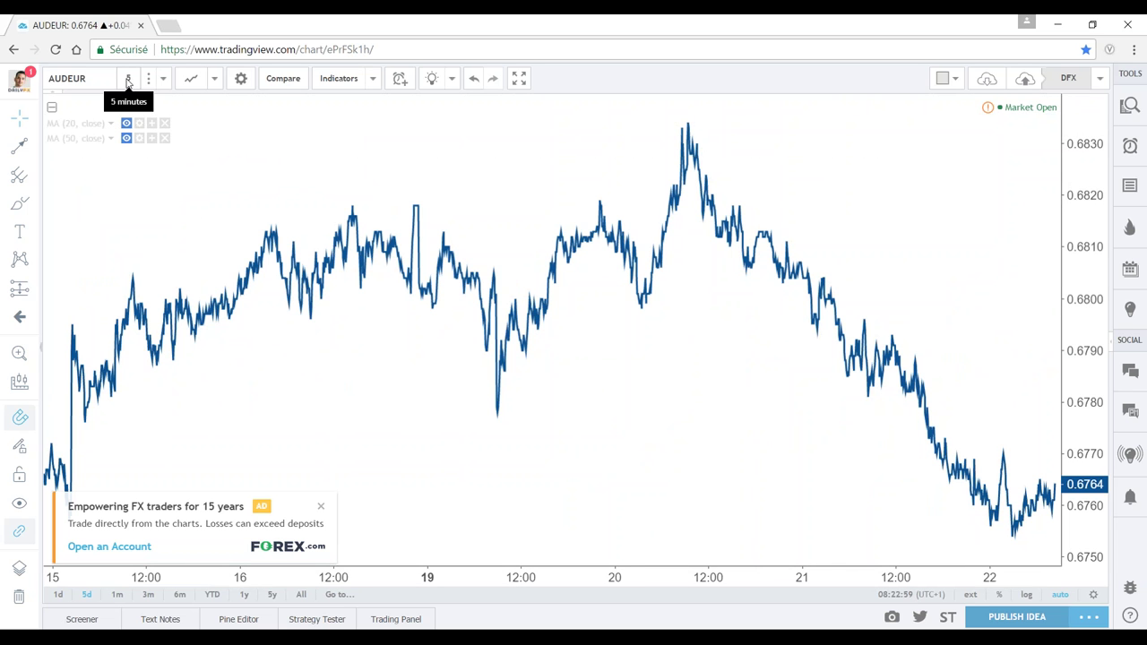
Set the chart interval to 1 hour
click(128, 80)
click(163, 240)
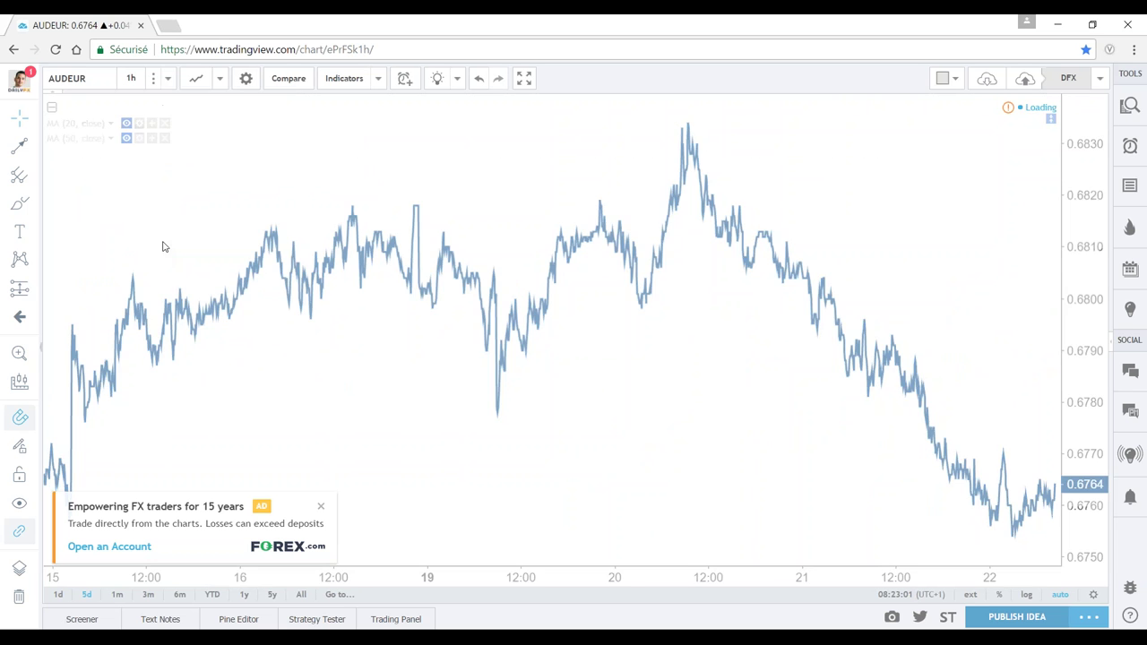
scroll(468, 249, up, 3)
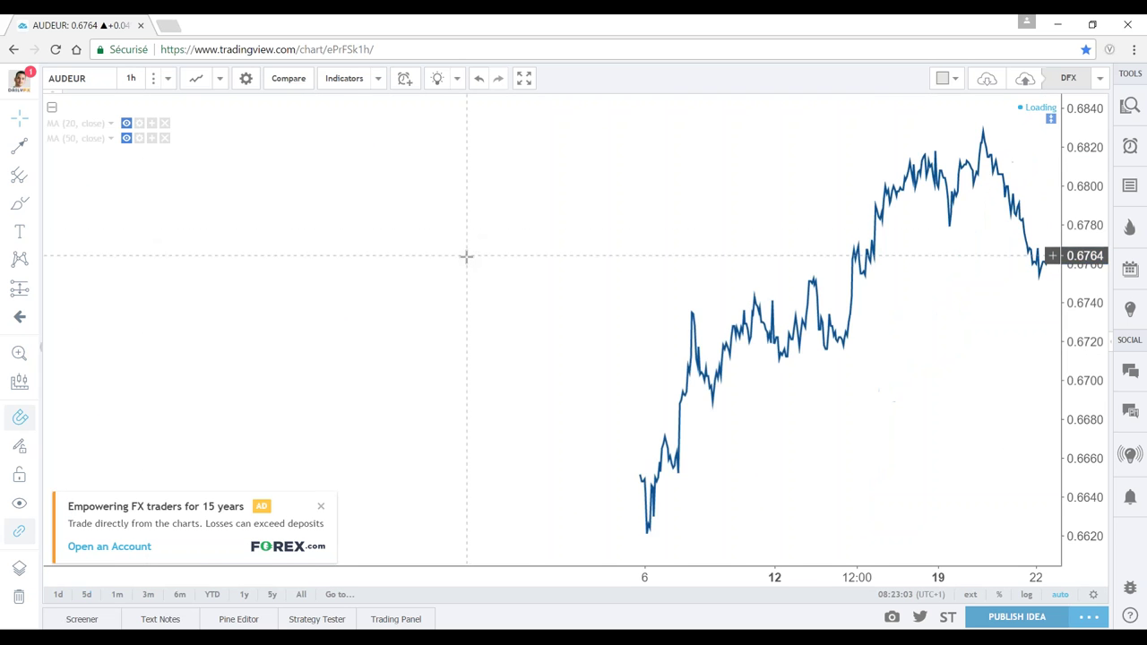
scroll(474, 251, down, 3)
scroll(415, 228, up, 2)
scroll(414, 228, down, 2)
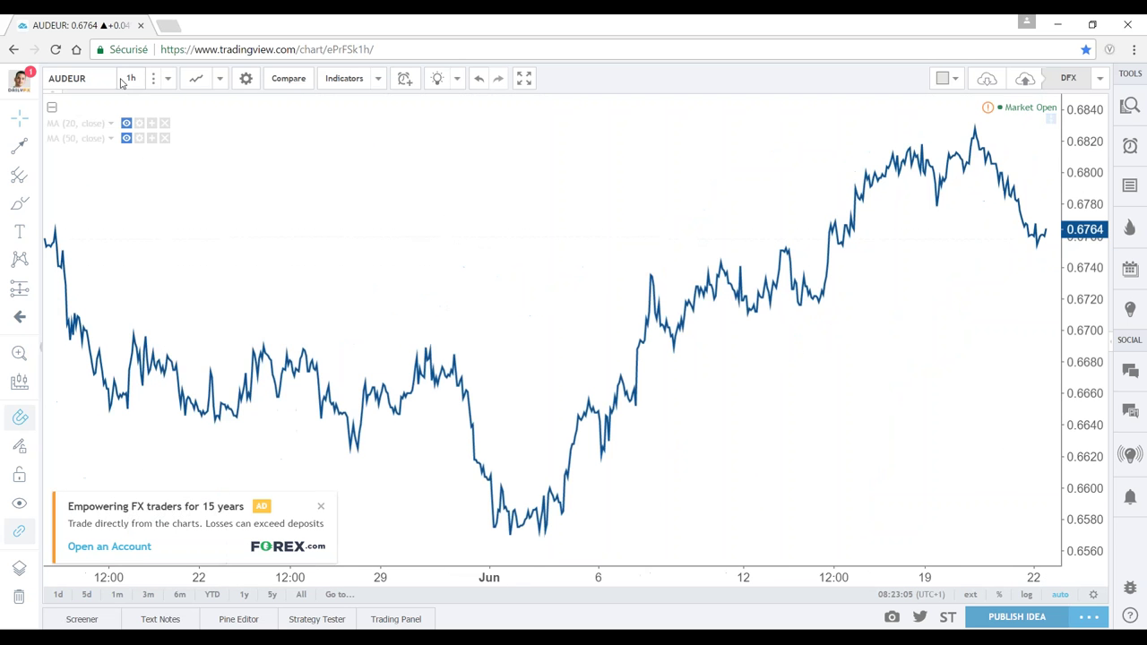
click(128, 77)
click(81, 70)
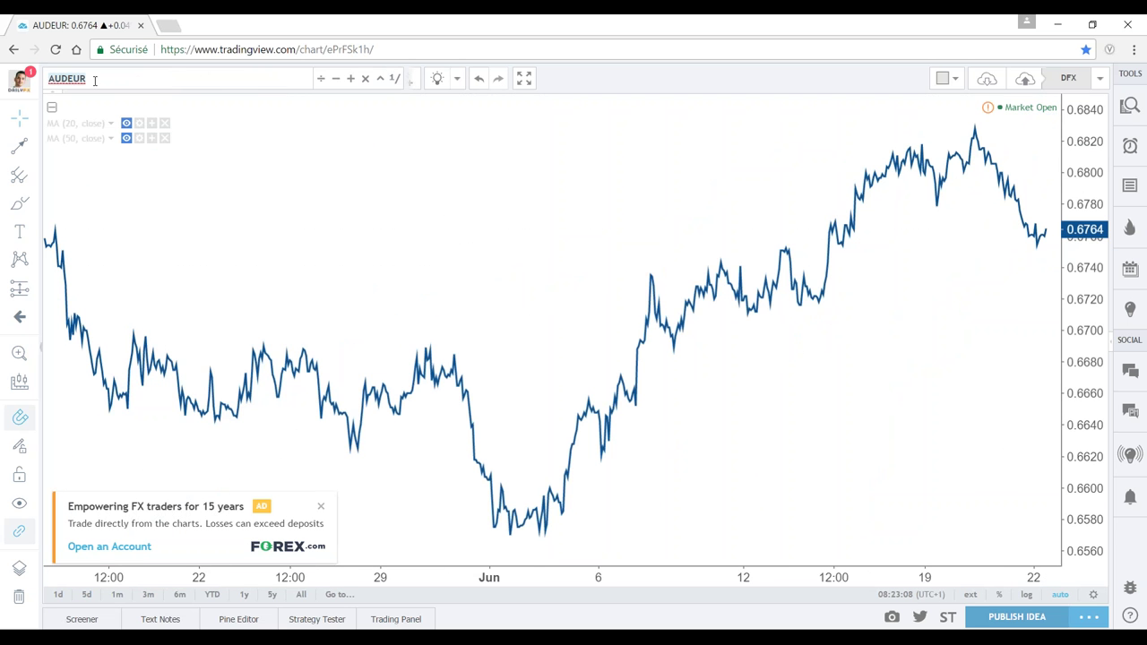
Switch the chart to NZDUSD on a daily interval with candlesticks
text(NZDUSD)
key(Return)
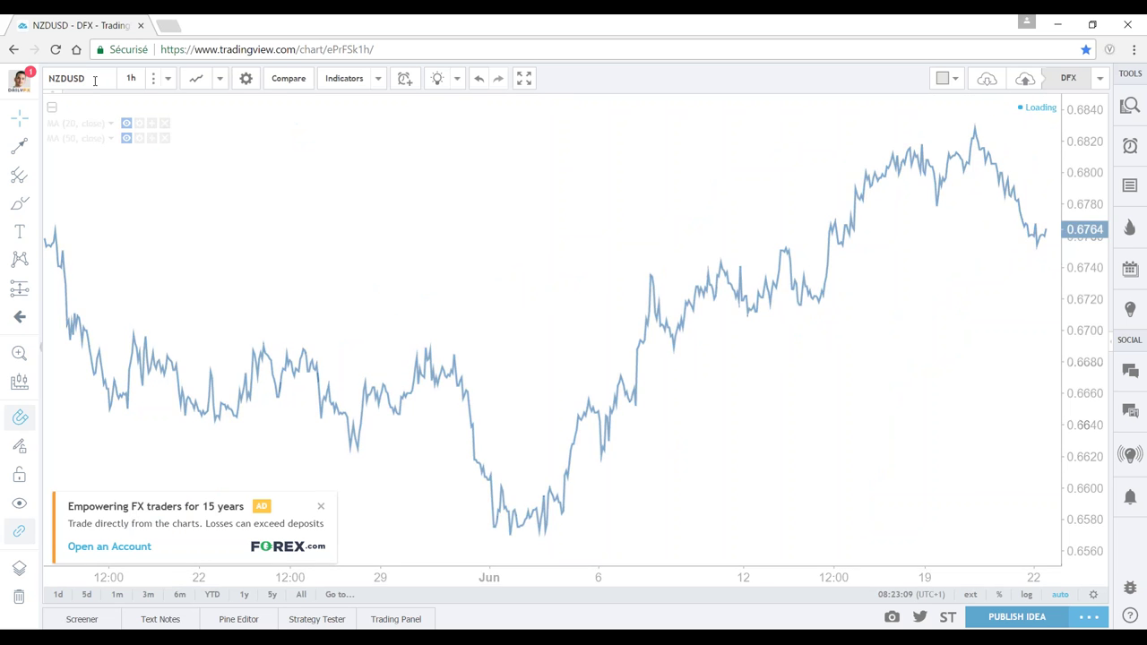
click(131, 78)
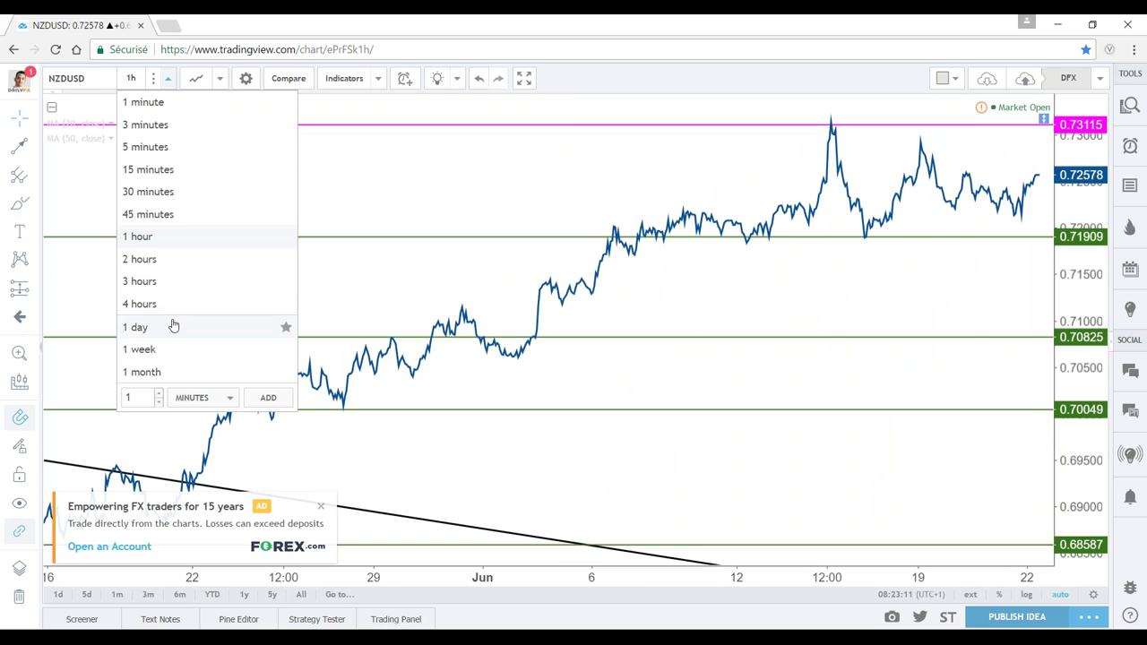
click(172, 326)
scroll(781, 357, up, 3)
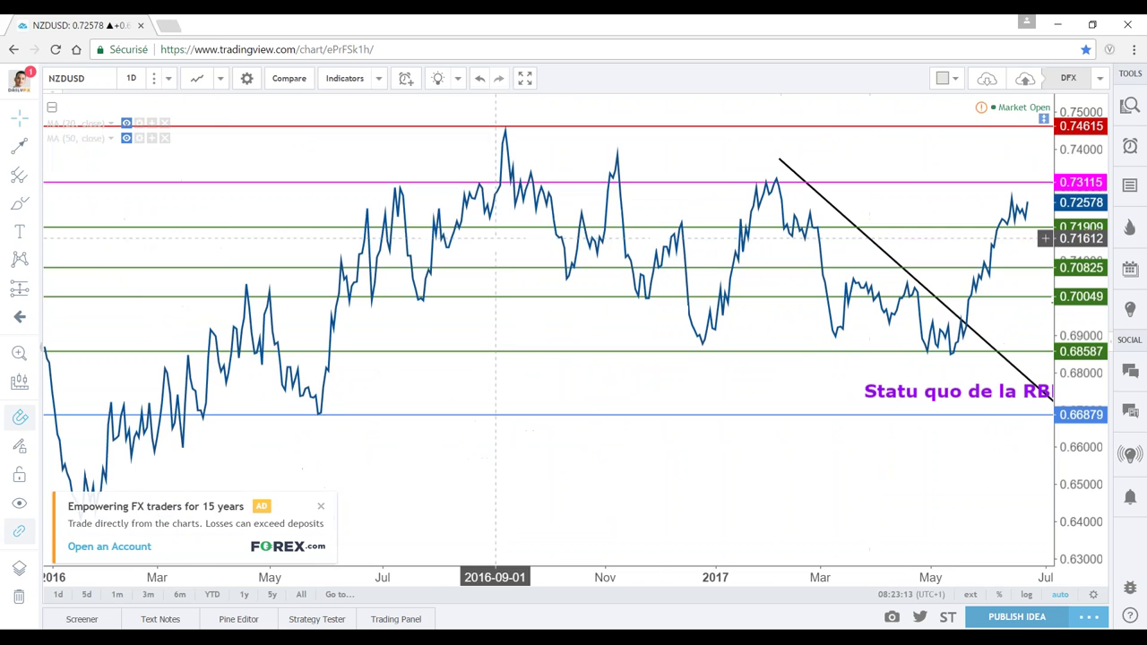
click(220, 78)
click(144, 130)
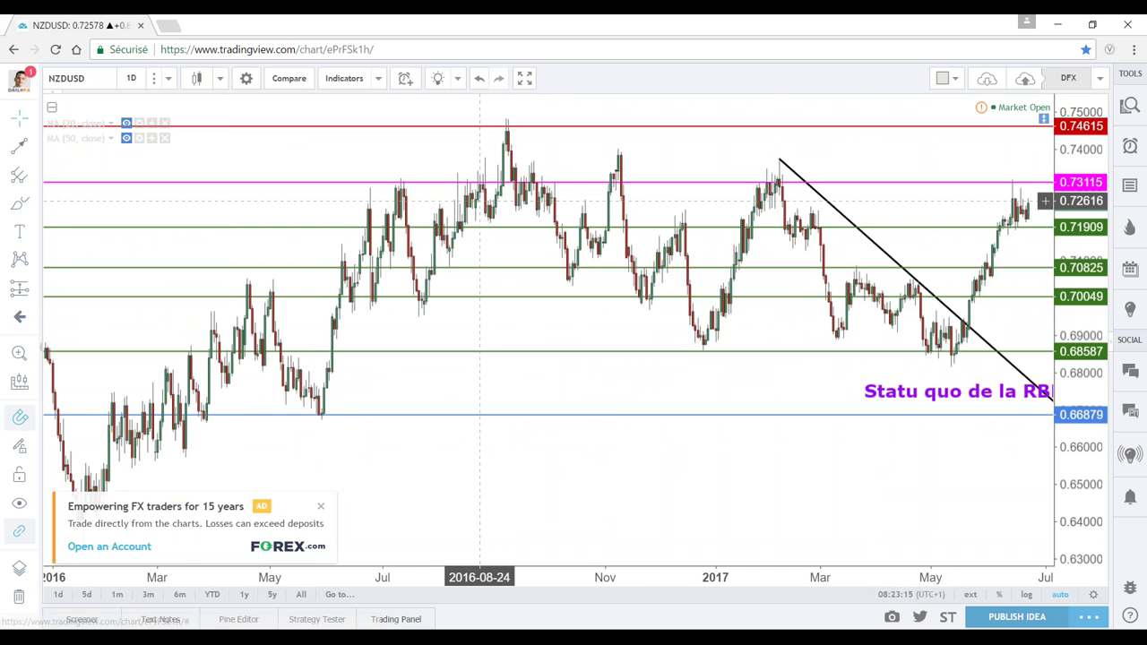
Pan to January through October 2017 and start measuring the rally from the May low
scroll(723, 268, up, 2)
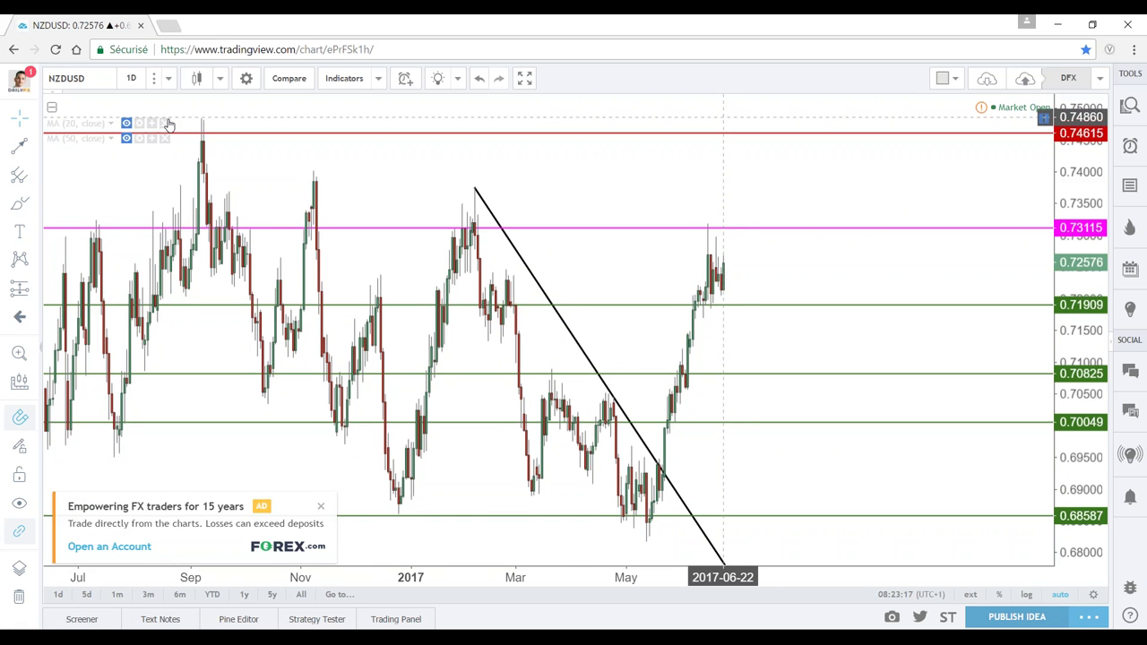
scroll(609, 246, up, 3)
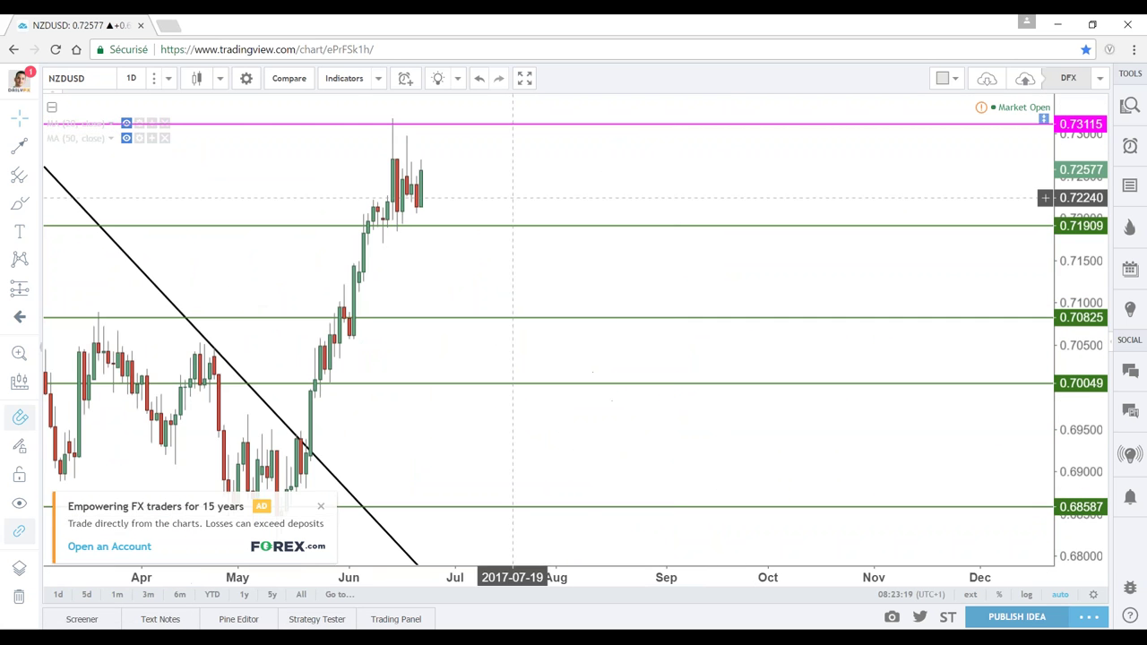
drag(461, 192, 673, 228)
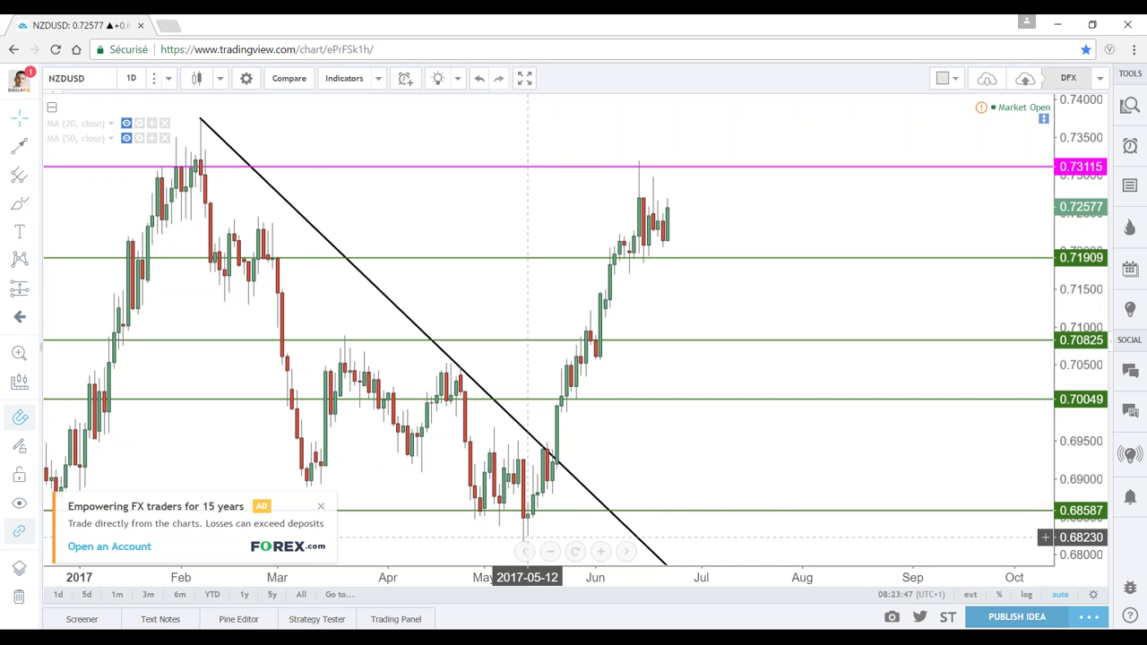
shift+click(527, 535)
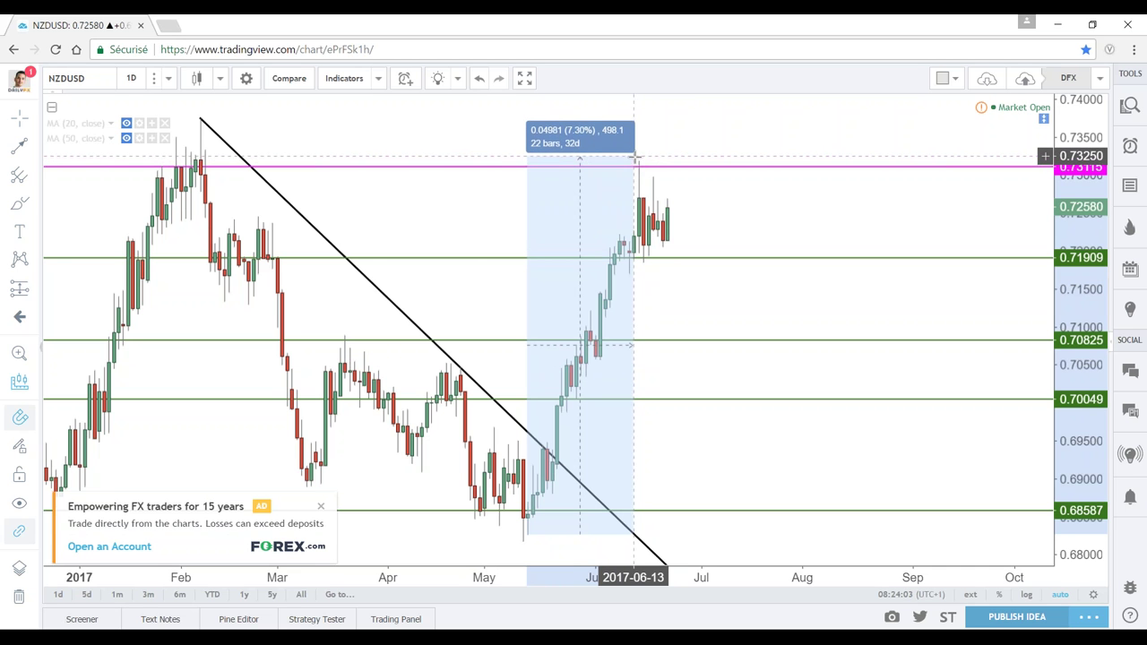
Finish and dismiss the price measurements, then move the magenta resistance line to 0.73115
click(634, 157)
shift+click(652, 145)
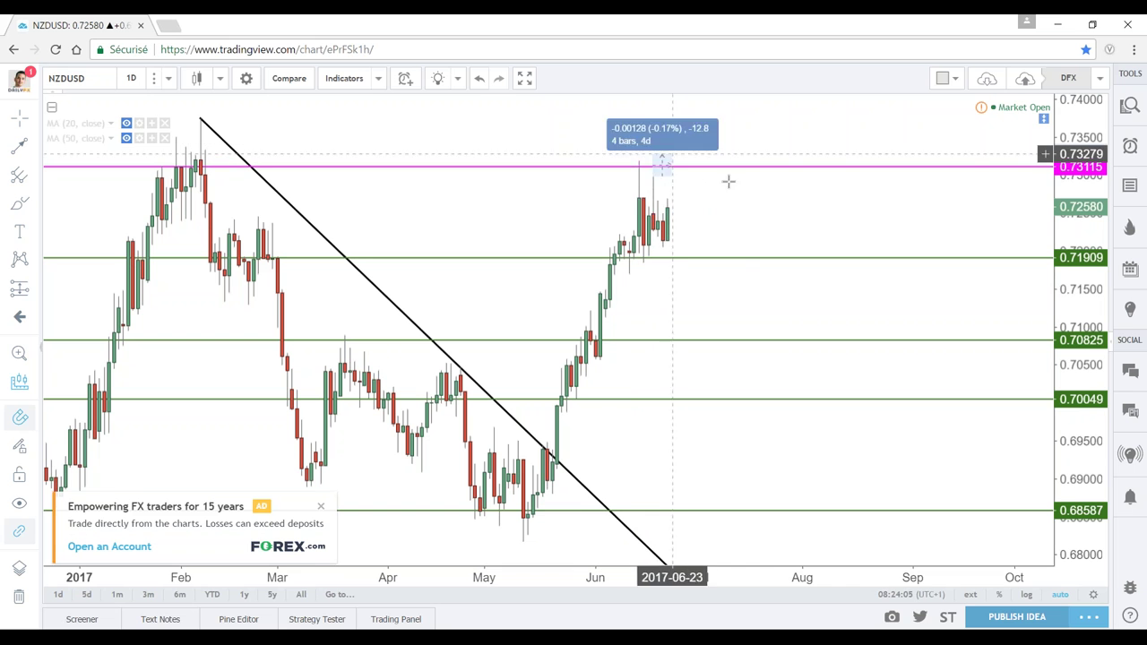
click(739, 181)
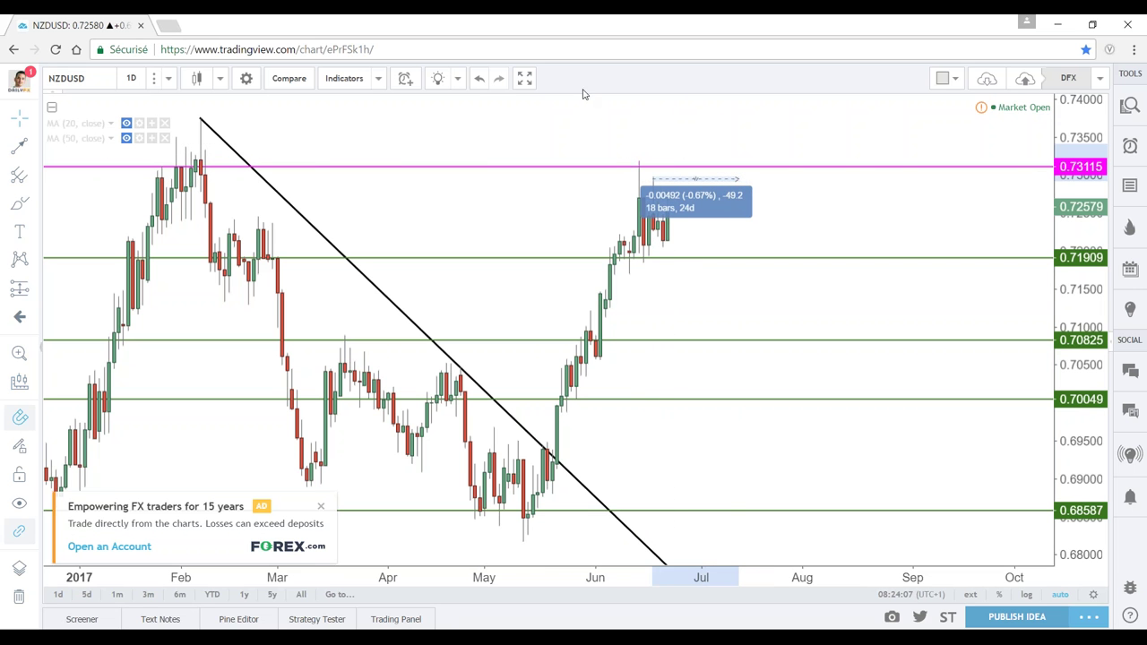
click(660, 145)
click(641, 167)
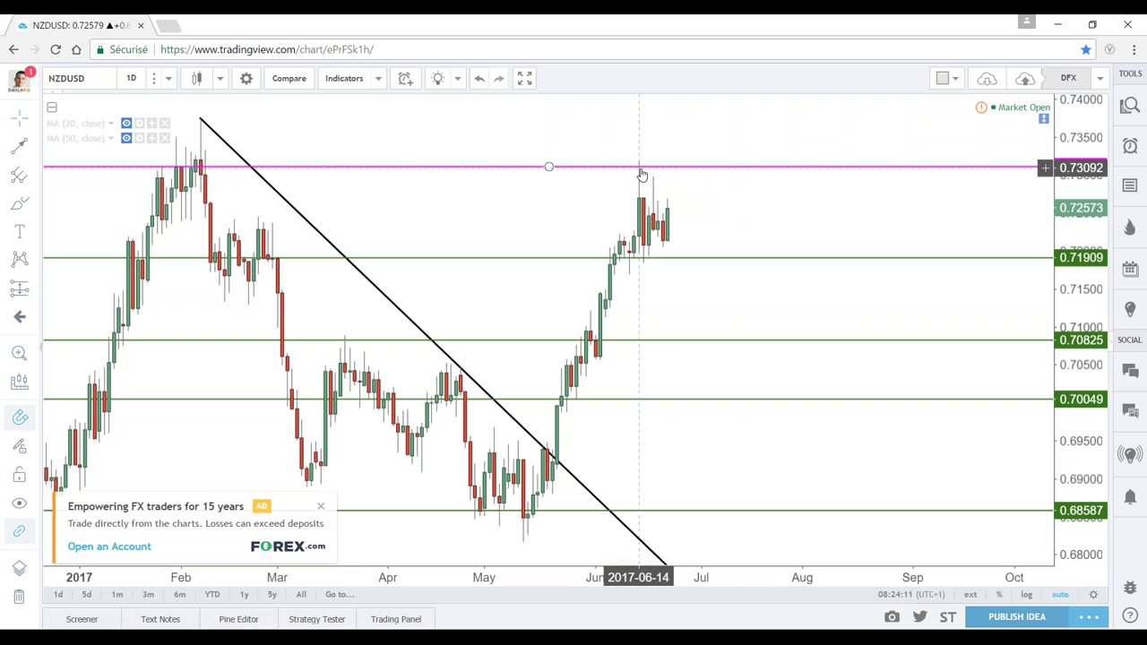
drag(639, 173, 622, 167)
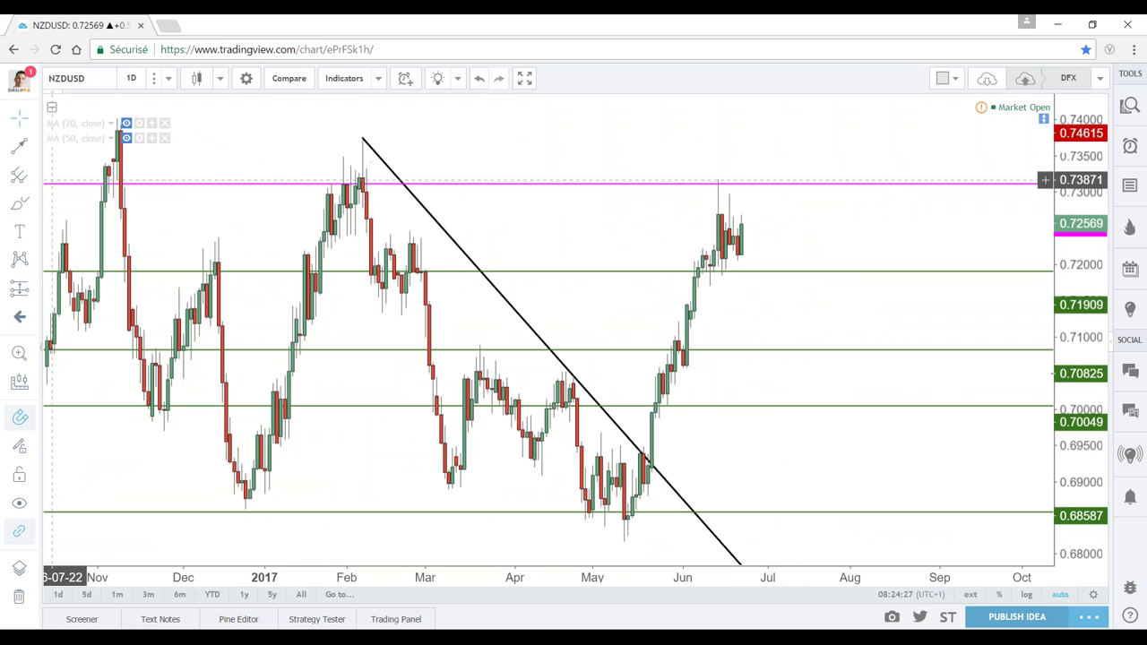
click(32, 185)
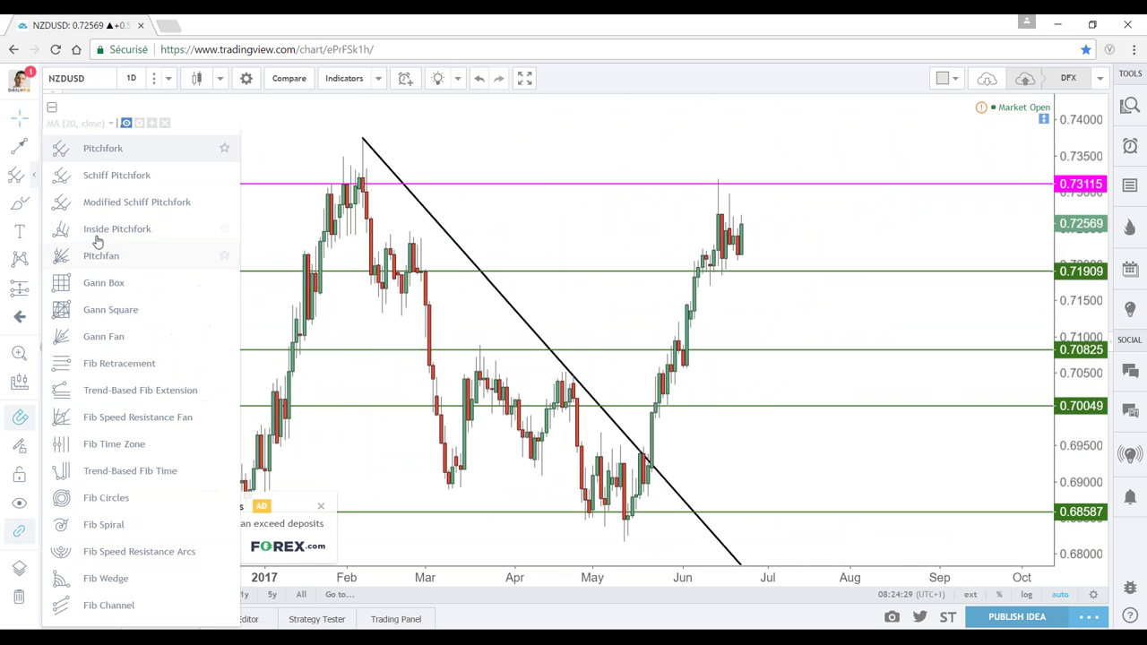
click(116, 363)
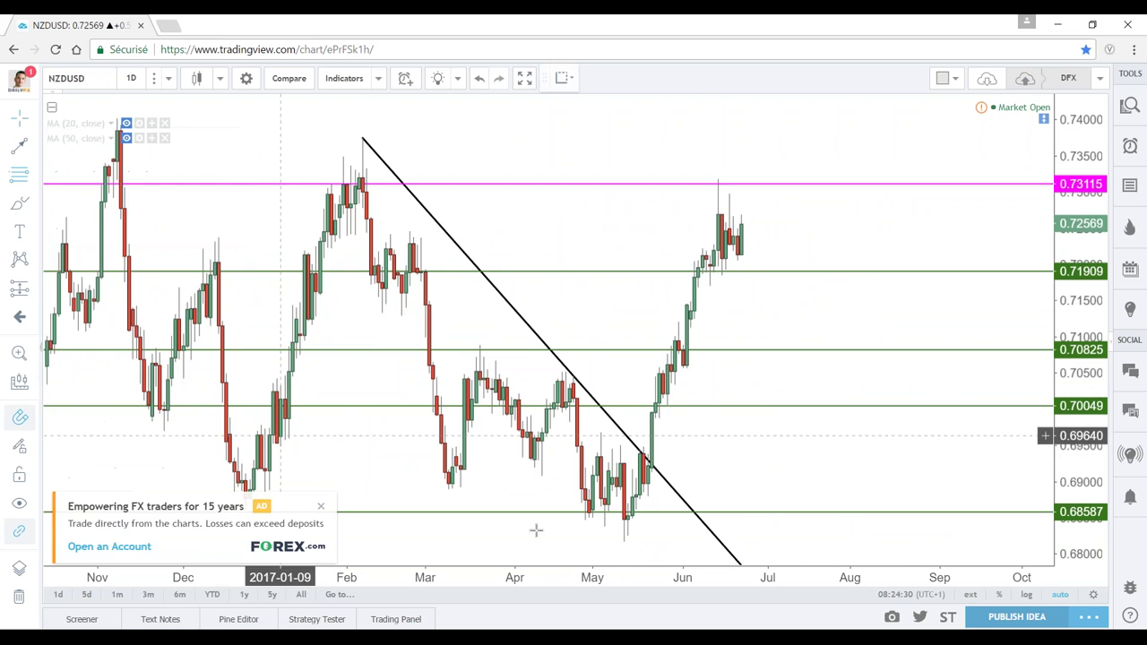
click(622, 541)
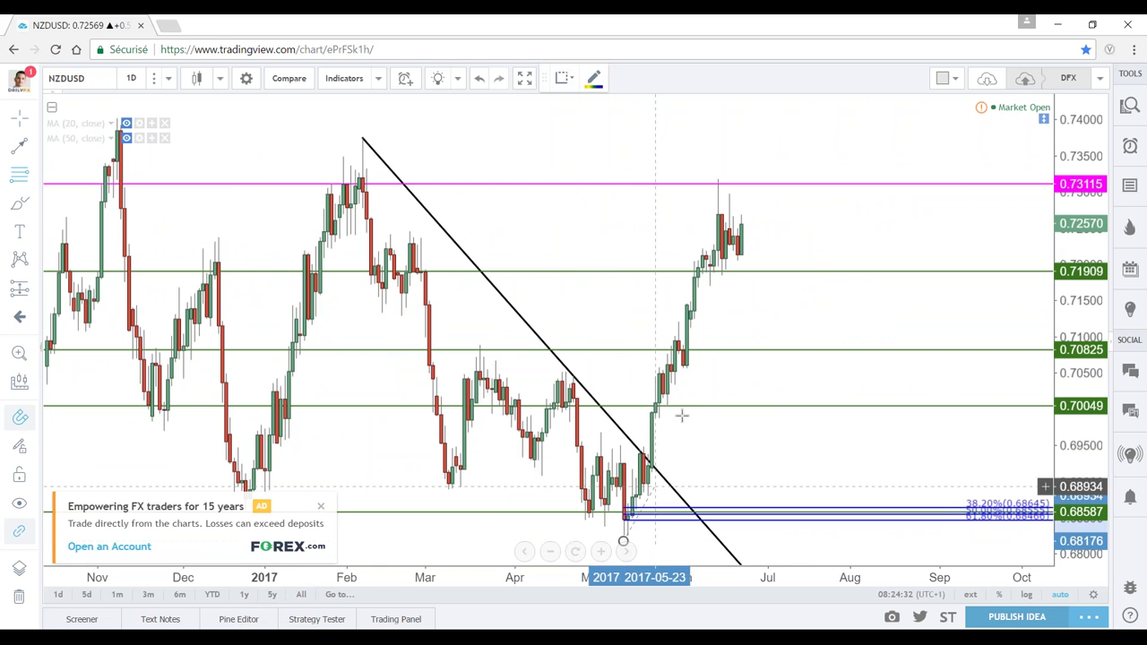
click(717, 179)
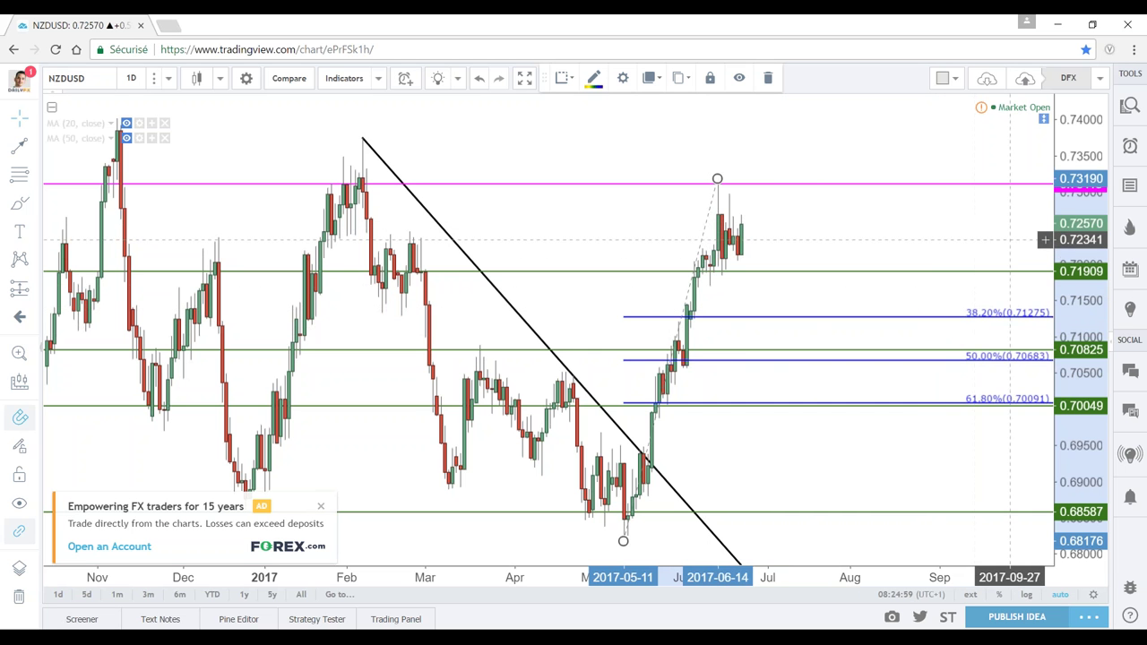
key(Delete)
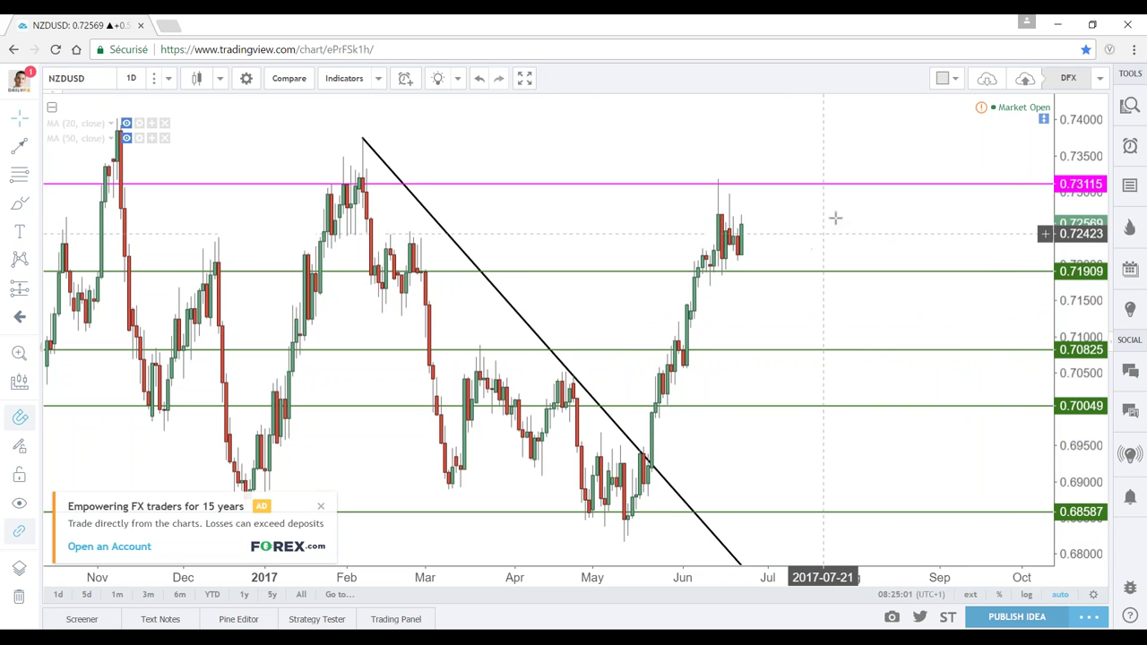
scroll(821, 240, down, 3)
scroll(822, 240, up, 2)
scroll(821, 229, up, 2)
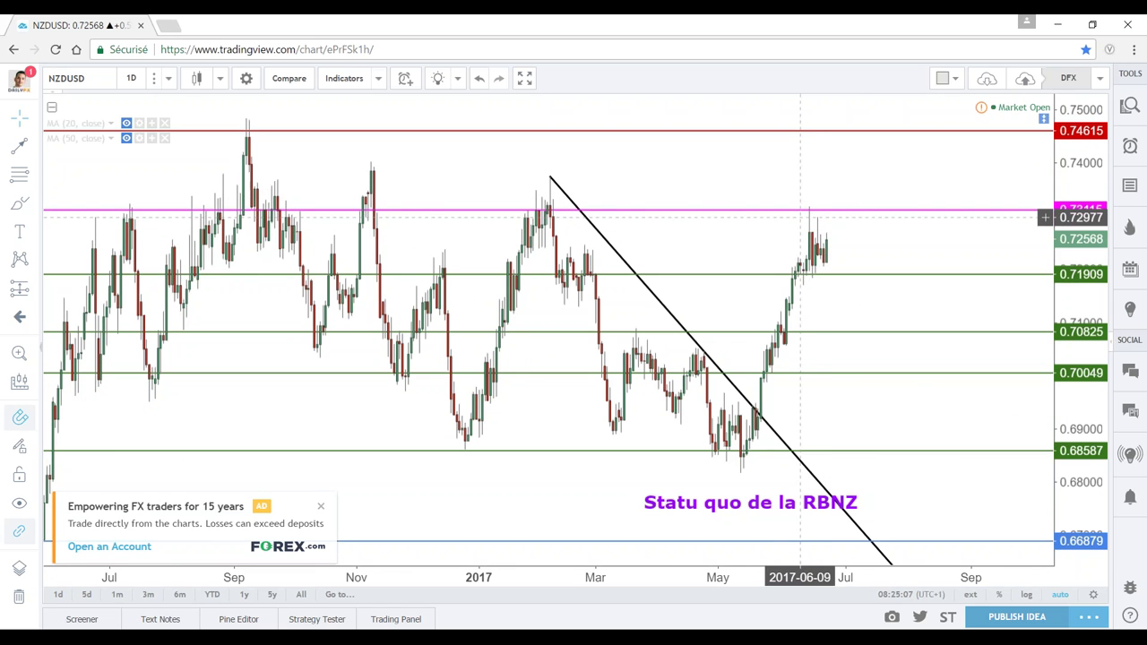
scroll(820, 224, up, 2)
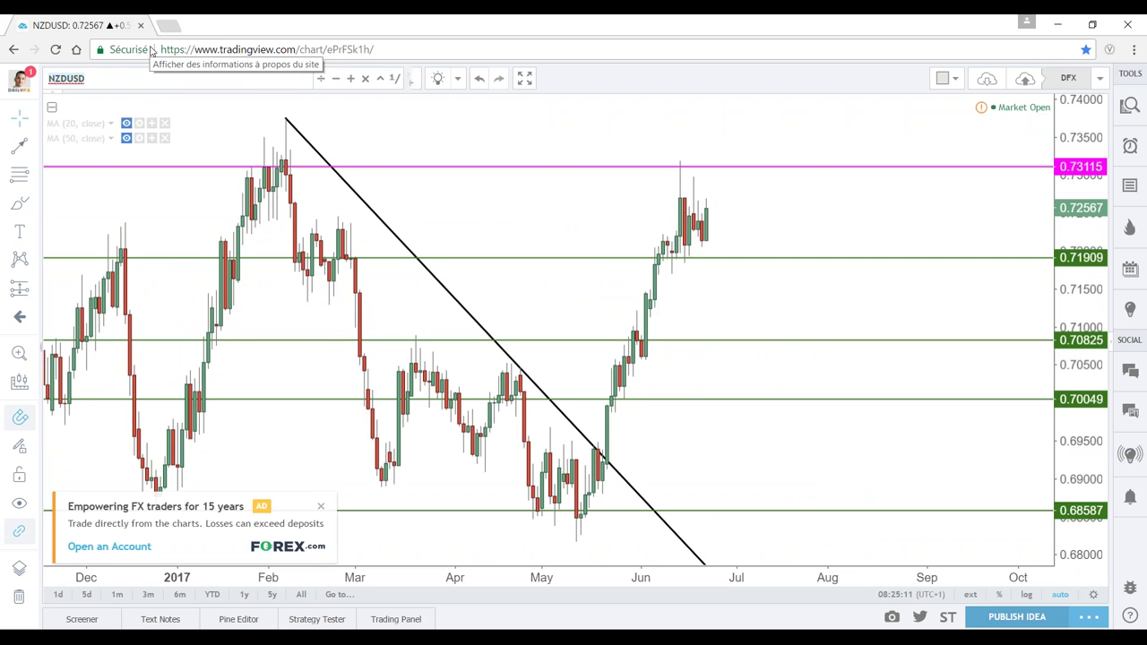
text(GBPUSD)
key(Return)
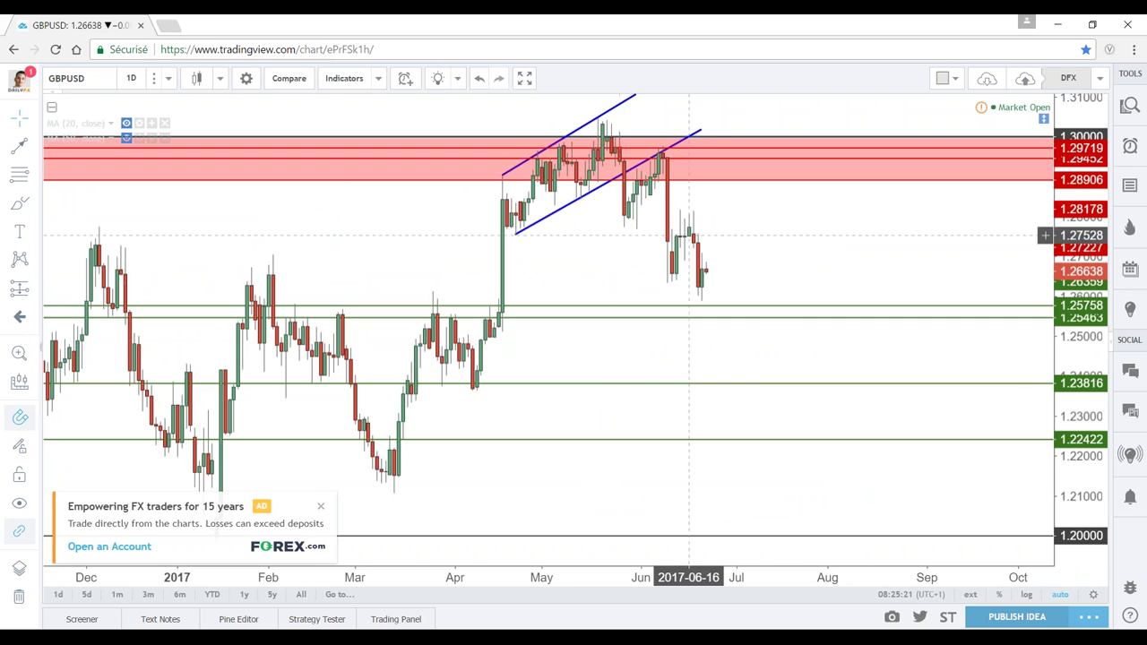
scroll(732, 214, down, 2)
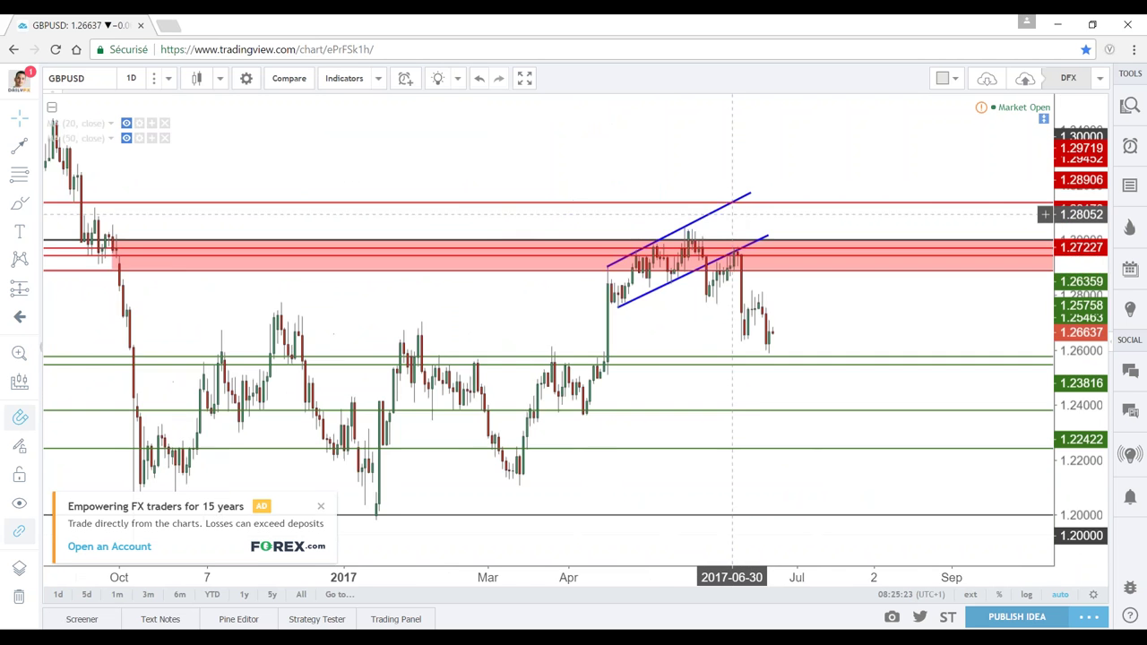
scroll(732, 215, down, 2)
scroll(729, 218, up, 3)
scroll(730, 218, up, 2)
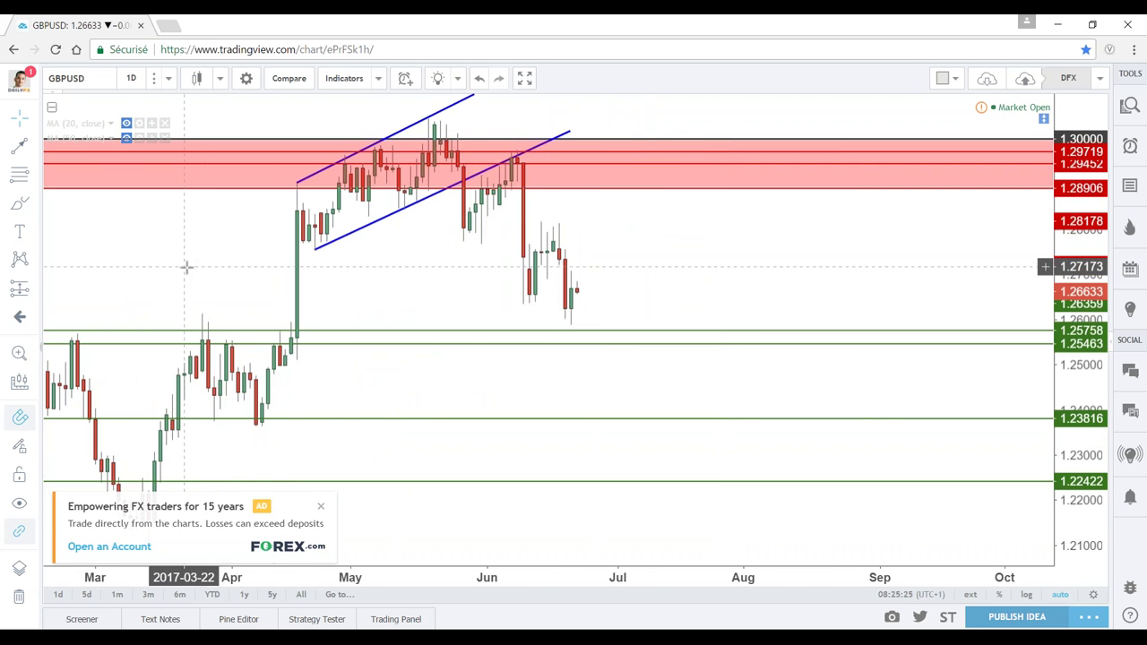
drag(215, 264, 485, 295)
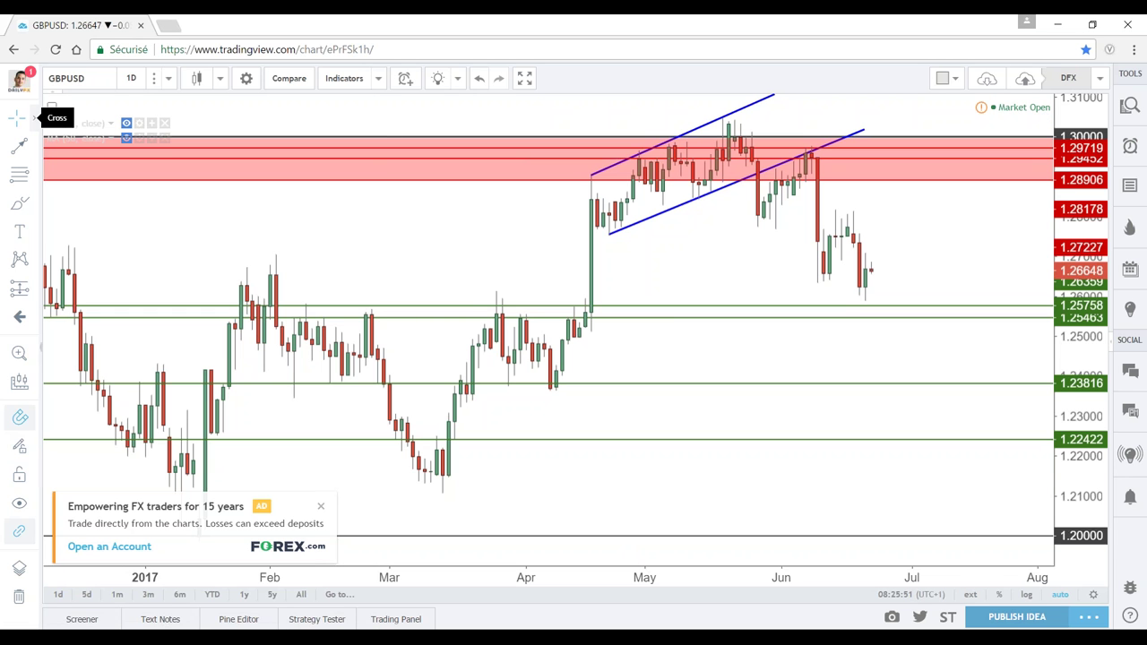
scroll(775, 321, up, 2)
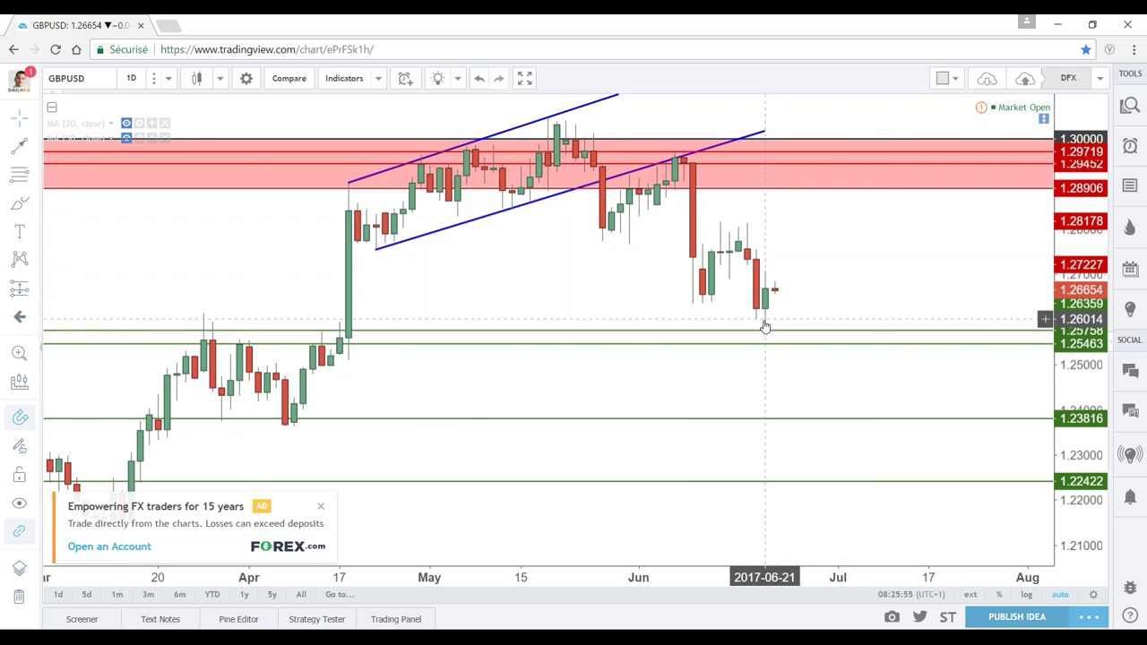
scroll(765, 327, up, 2)
scroll(538, 224, down, 1)
scroll(533, 228, down, 1)
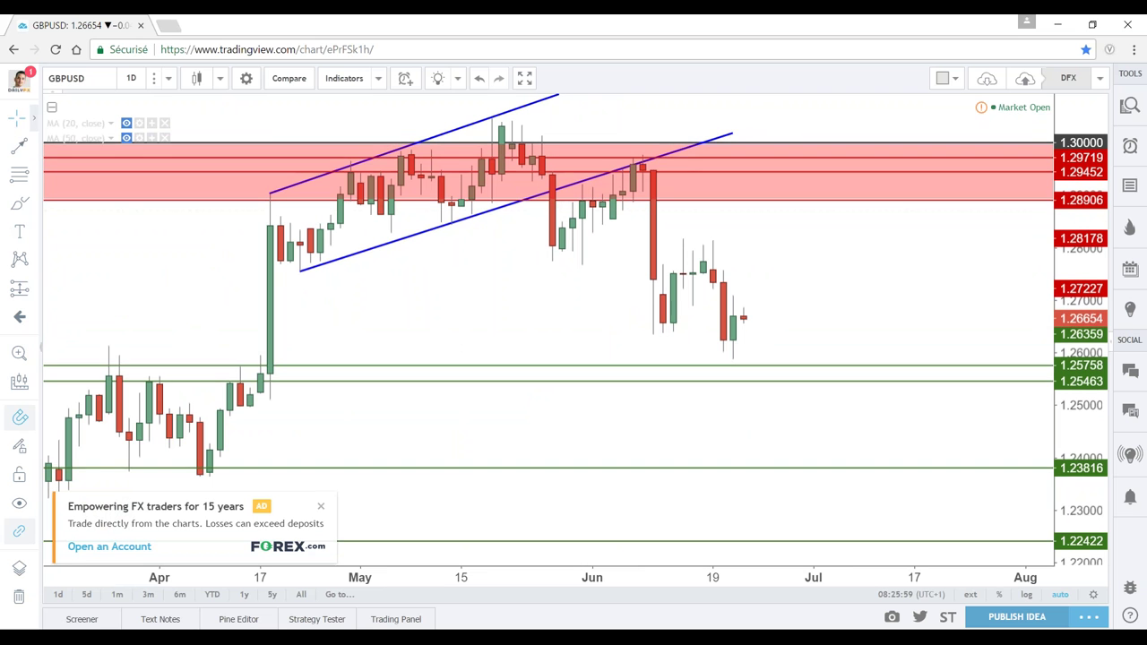
Draw a horizontal ray at the 1.28181 swing high
click(34, 146)
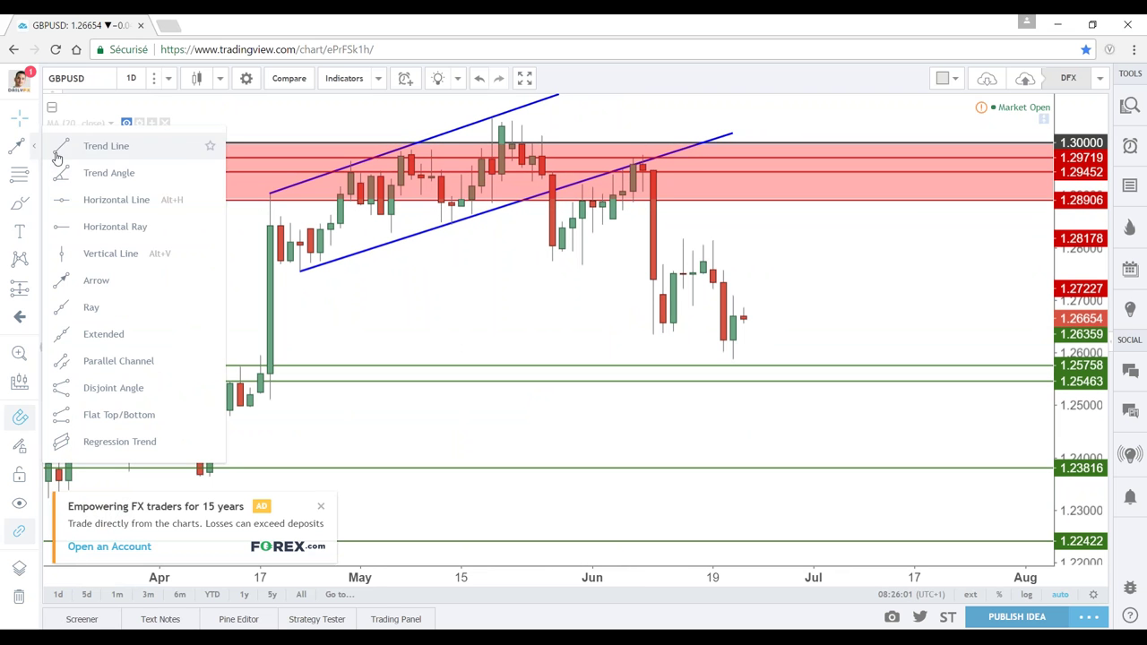
click(60, 228)
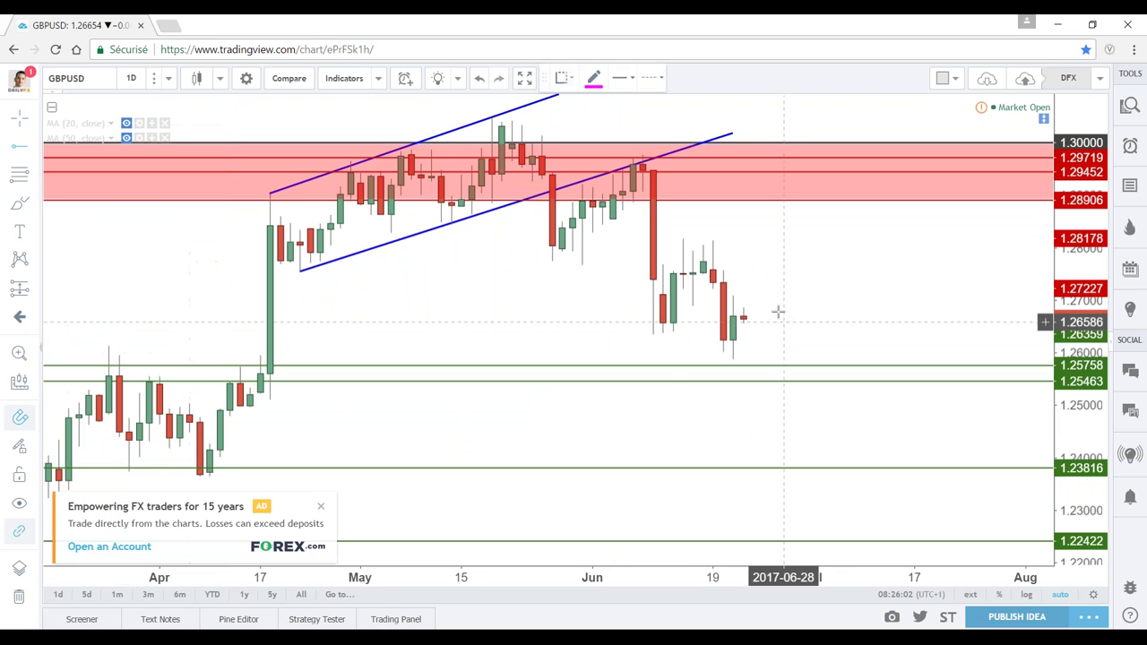
click(681, 237)
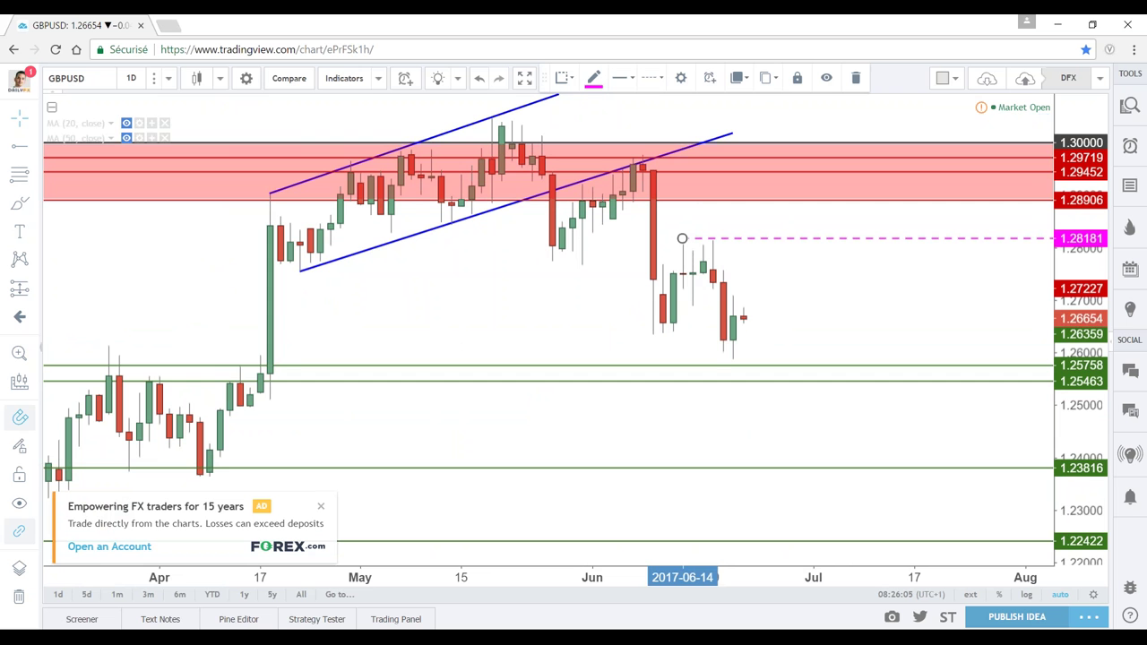
Switch GBPUSD to 1-hour candles and pan back to earlier June
click(130, 78)
click(134, 233)
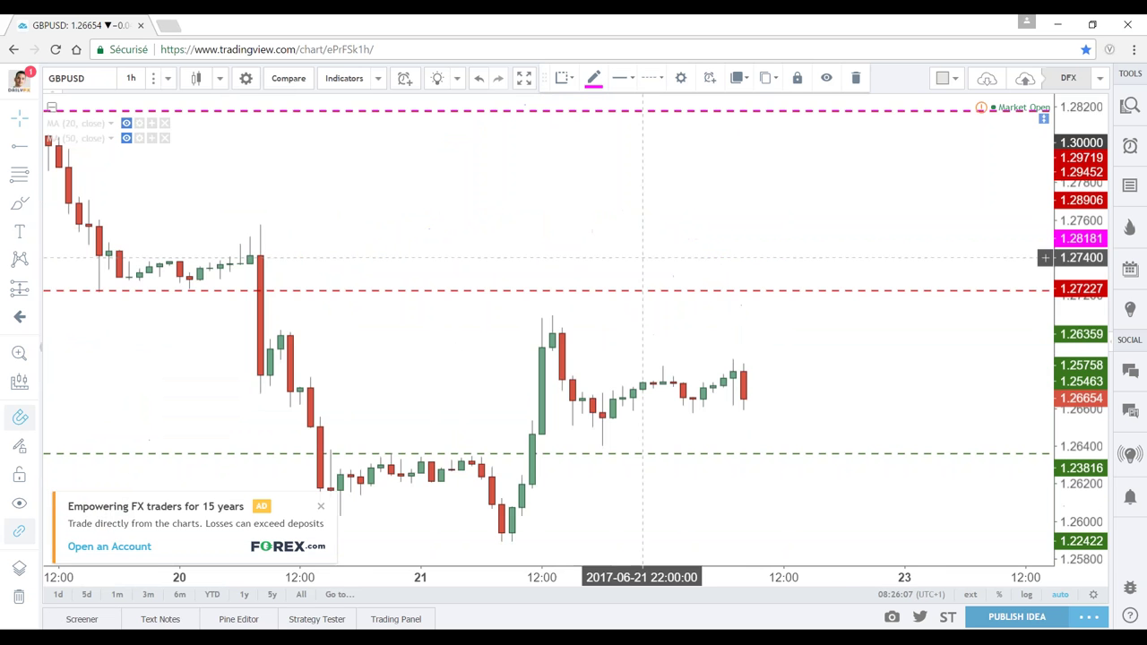
scroll(558, 269, down, 3)
scroll(591, 286, down, 3)
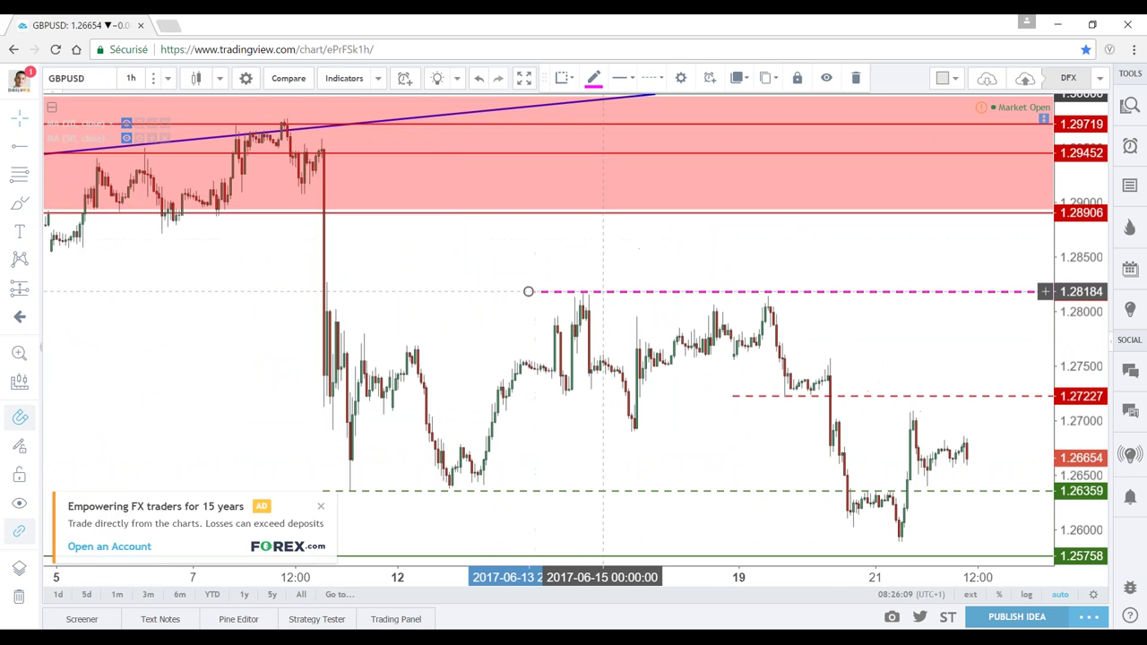
drag(752, 322, 554, 321)
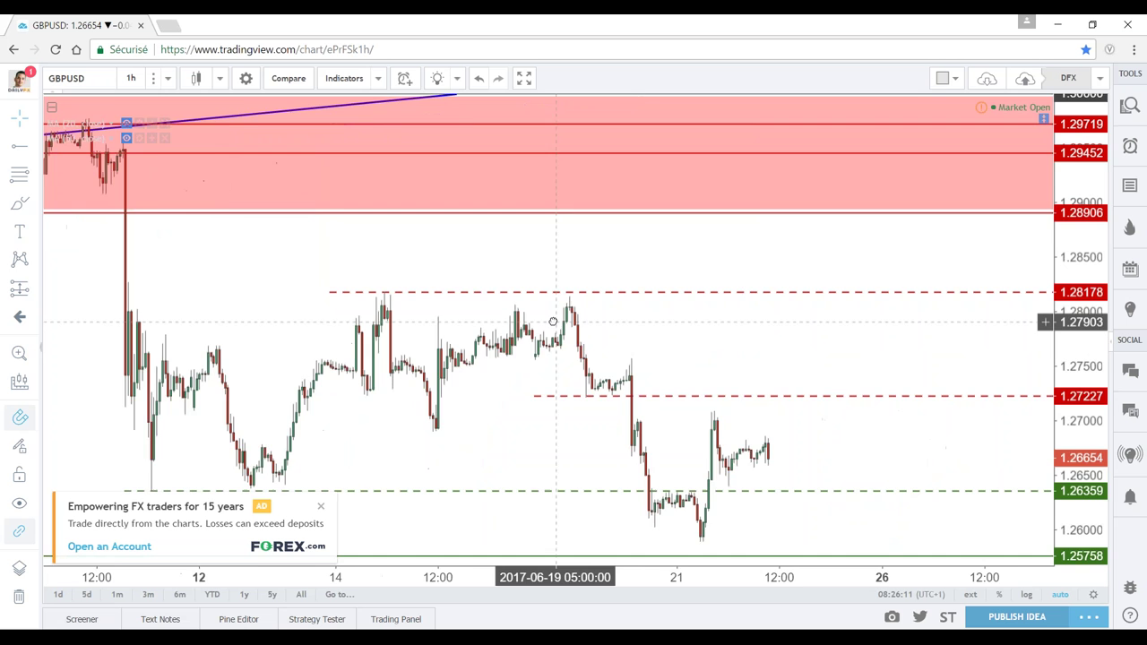
scroll(554, 322, down, 2)
scroll(307, 483, up, 1)
scroll(537, 492, down, 2)
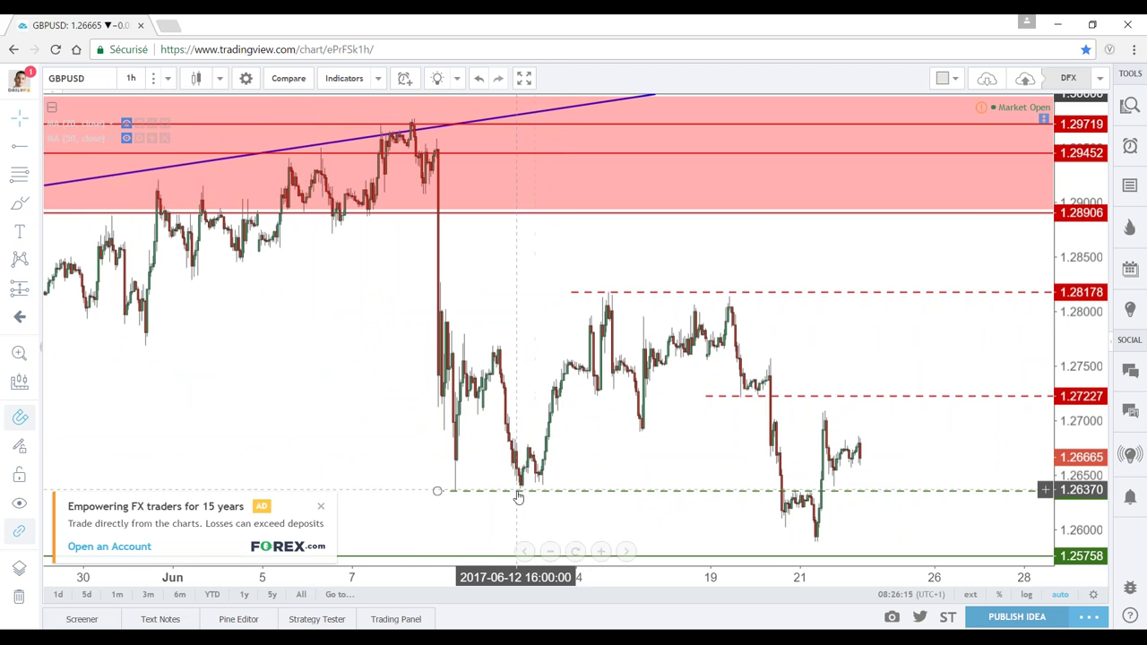
Anchor the green support ray at the June lows and move the 1.2818 and 1.27221 rays onto swing points
click(455, 490)
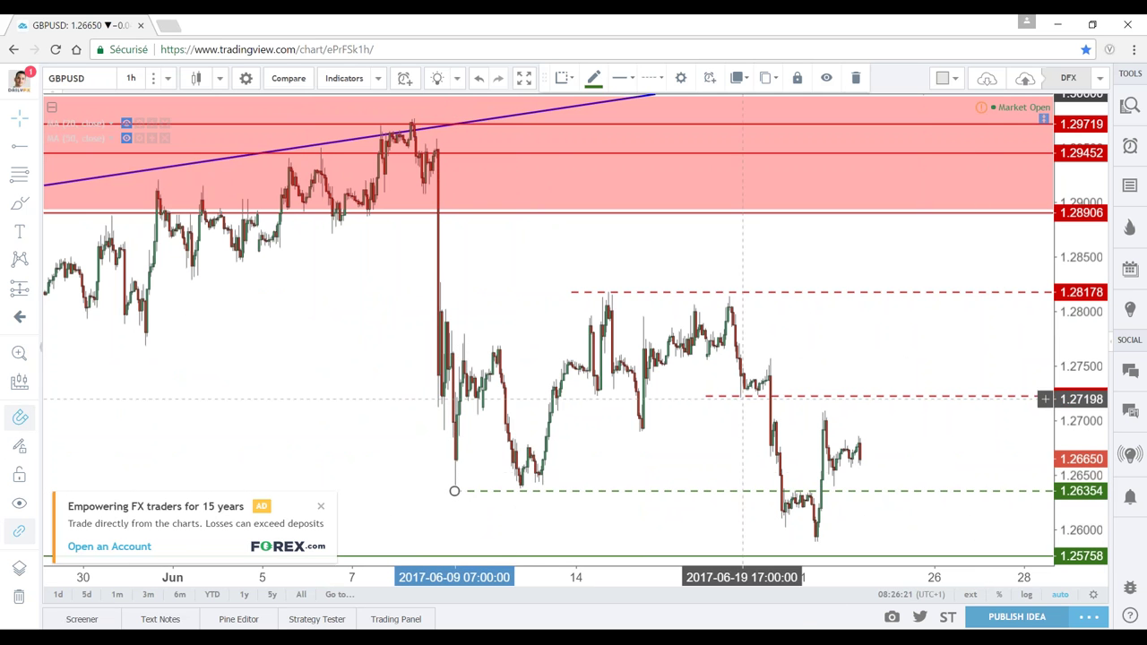
click(573, 292)
drag(572, 292, 607, 294)
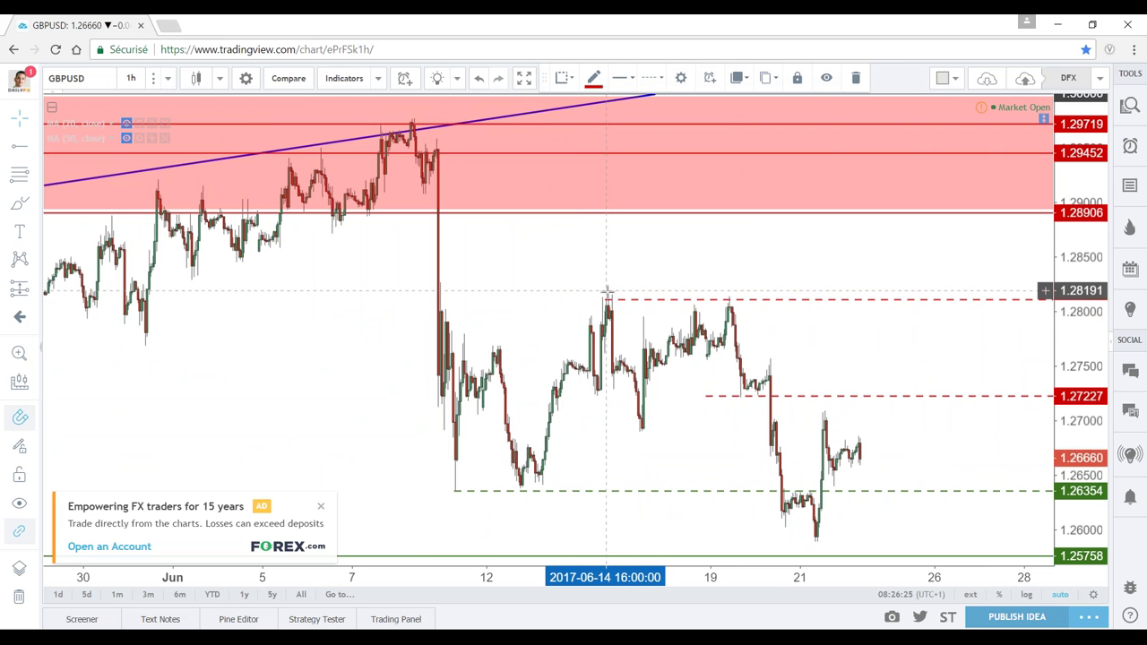
drag(607, 292, 608, 291)
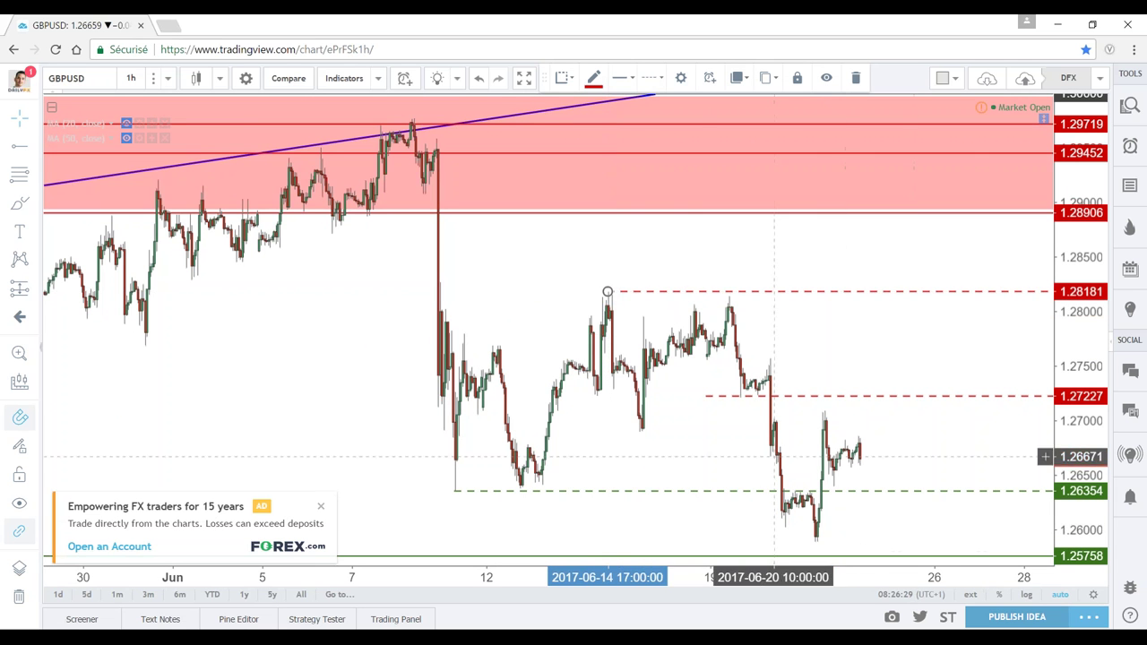
drag(706, 396, 740, 397)
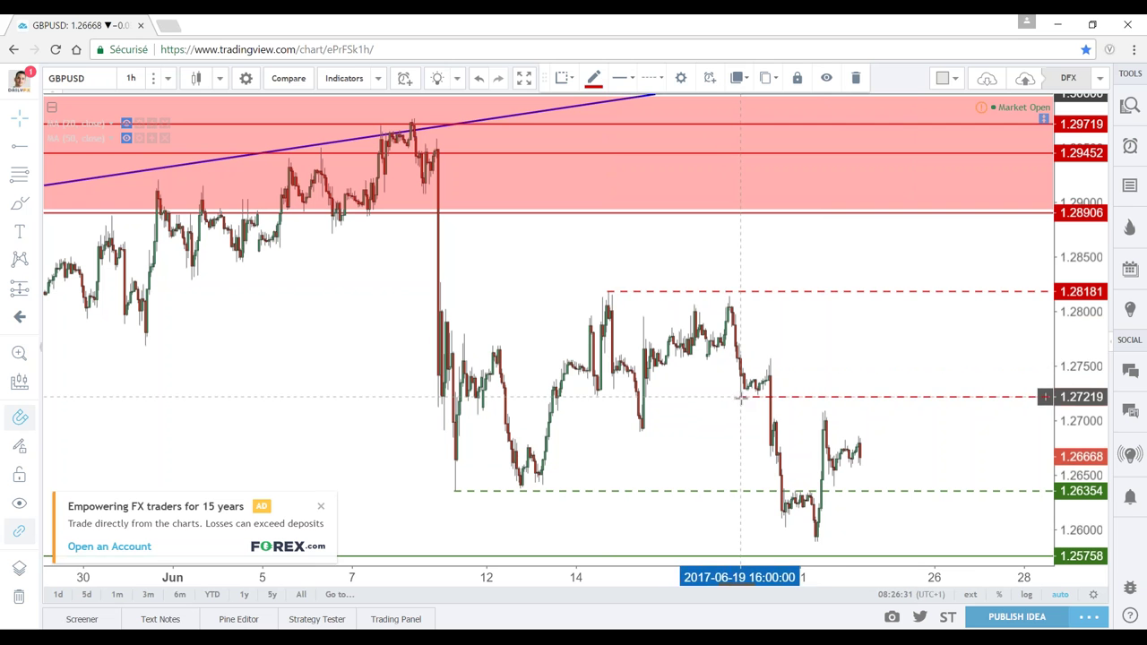
click(878, 409)
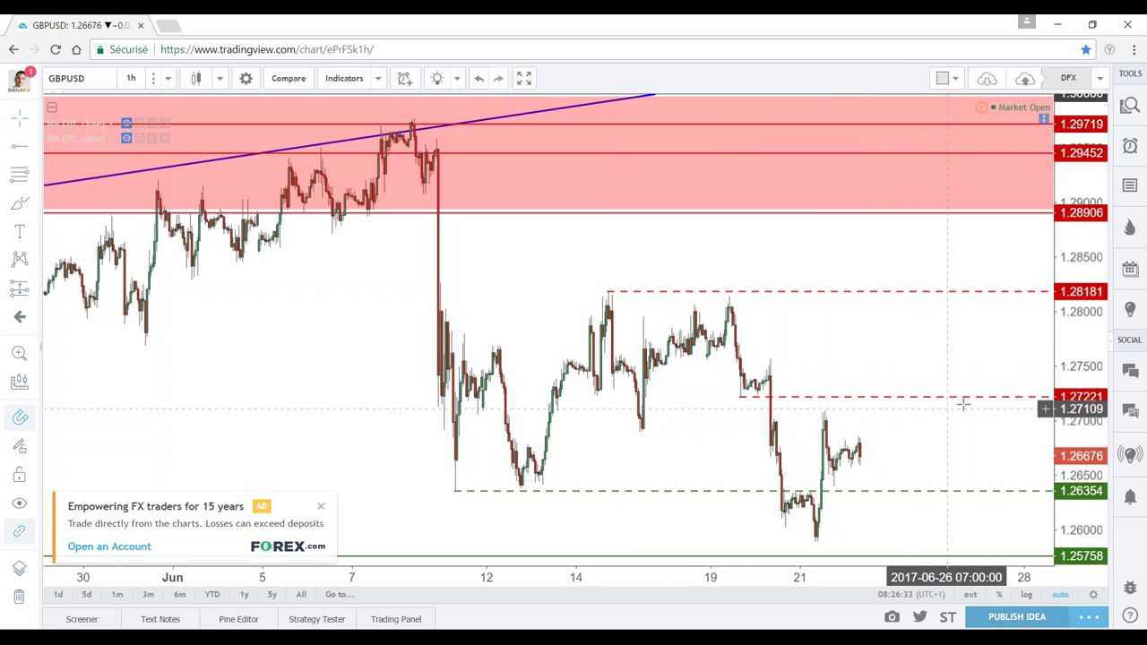
mouse_move(939, 397)
mouse_down()
mouse_move(928, 341)
mouse_move(811, 327)
mouse_up()
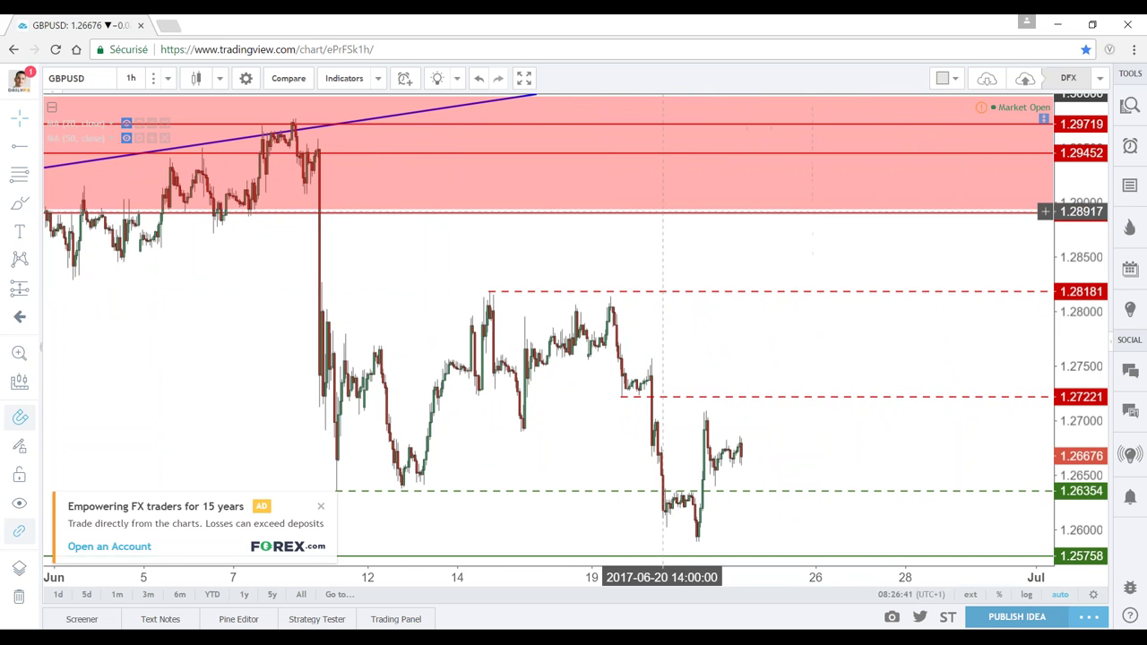
Select the GBPUSD symbol box in the top toolbar for editing
click(80, 78)
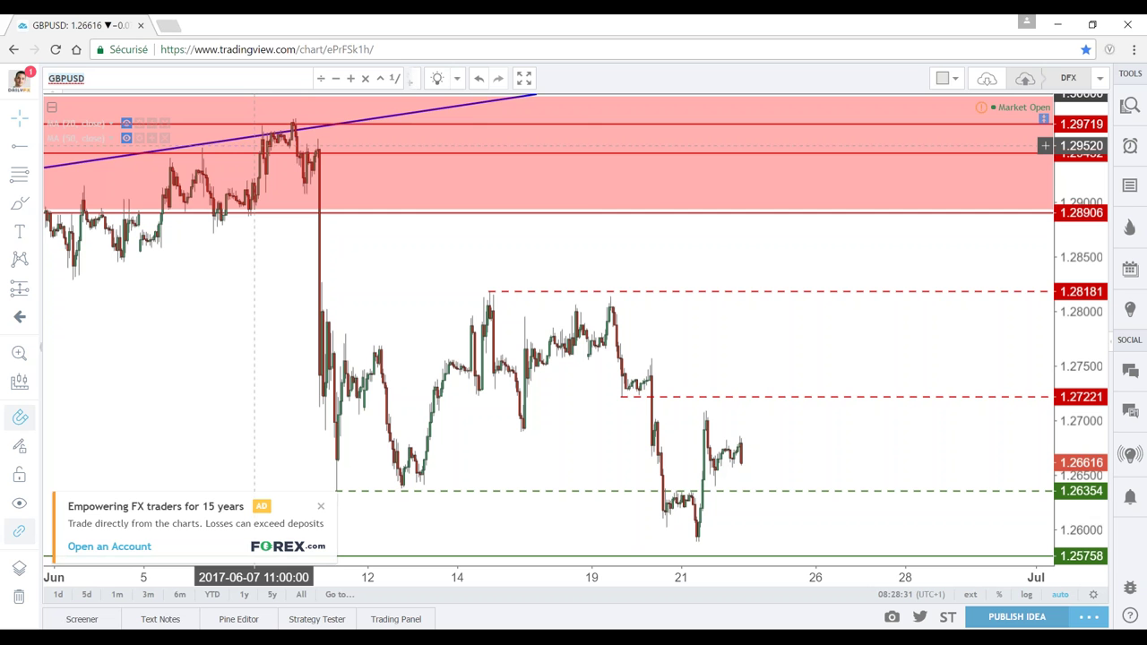
Switch GBPUSD back to daily candles and bring the years from 2015 into view
scroll(484, 192, down, 2)
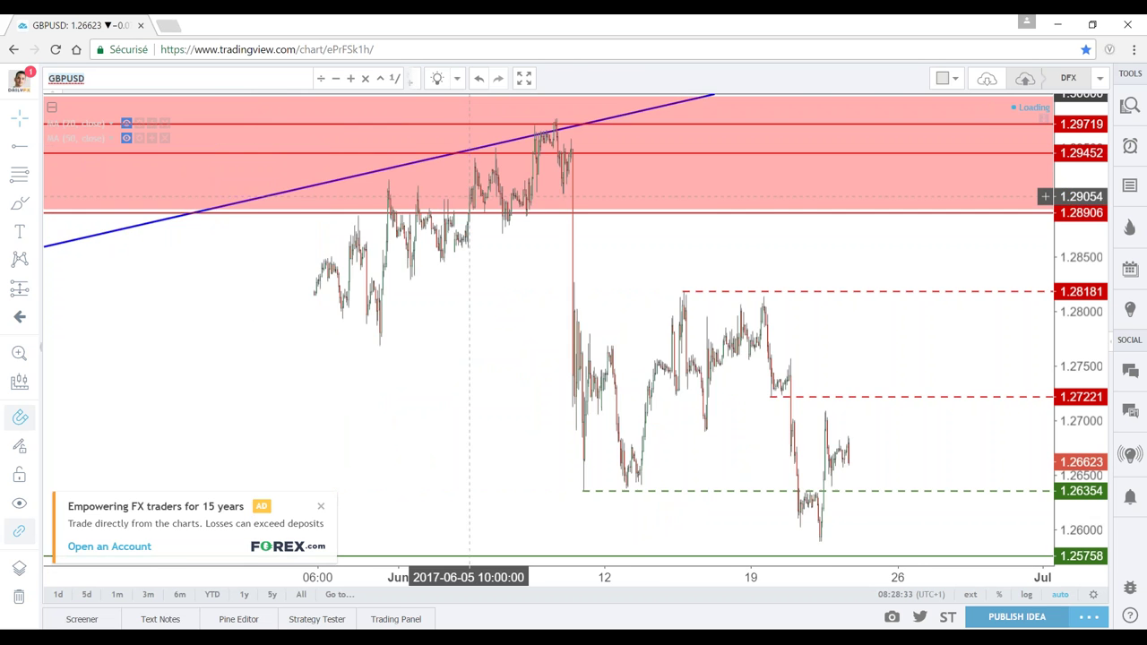
scroll(533, 233, down, 2)
scroll(533, 233, down, 2)
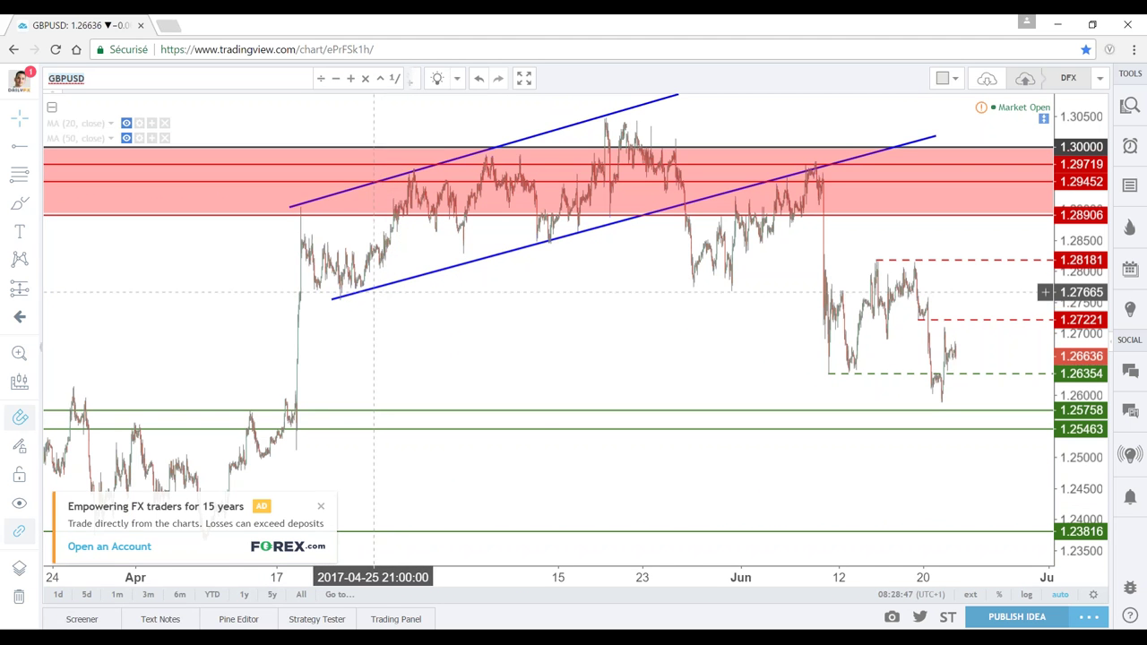
scroll(627, 259, down, 1)
scroll(627, 260, down, 1)
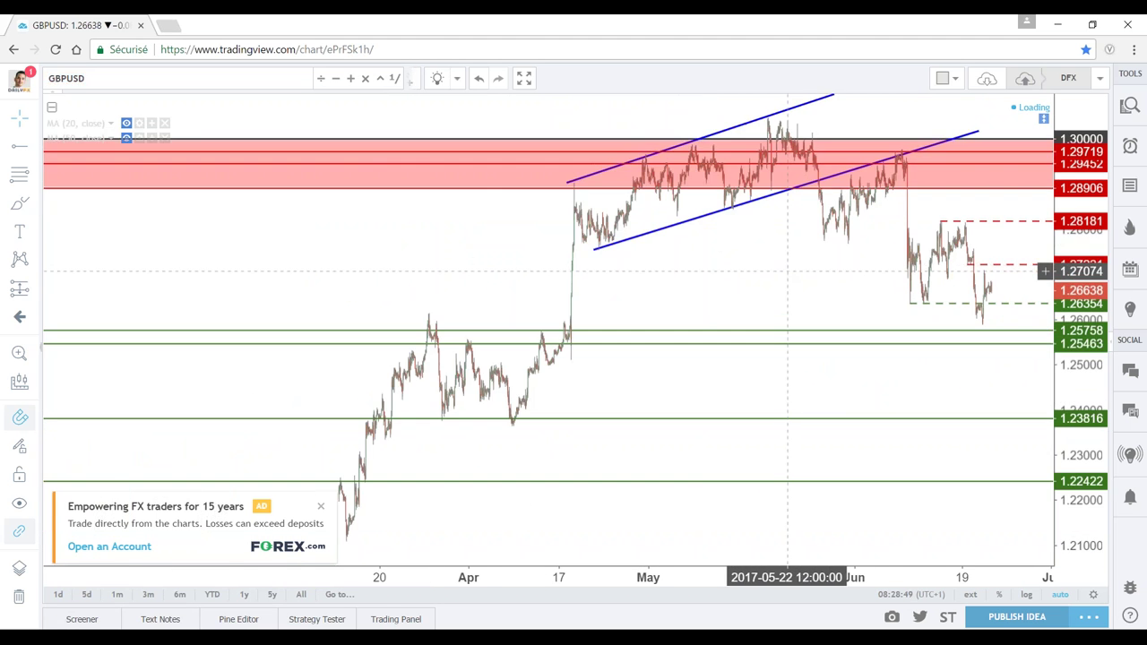
drag(627, 260, 549, 151)
click(131, 78)
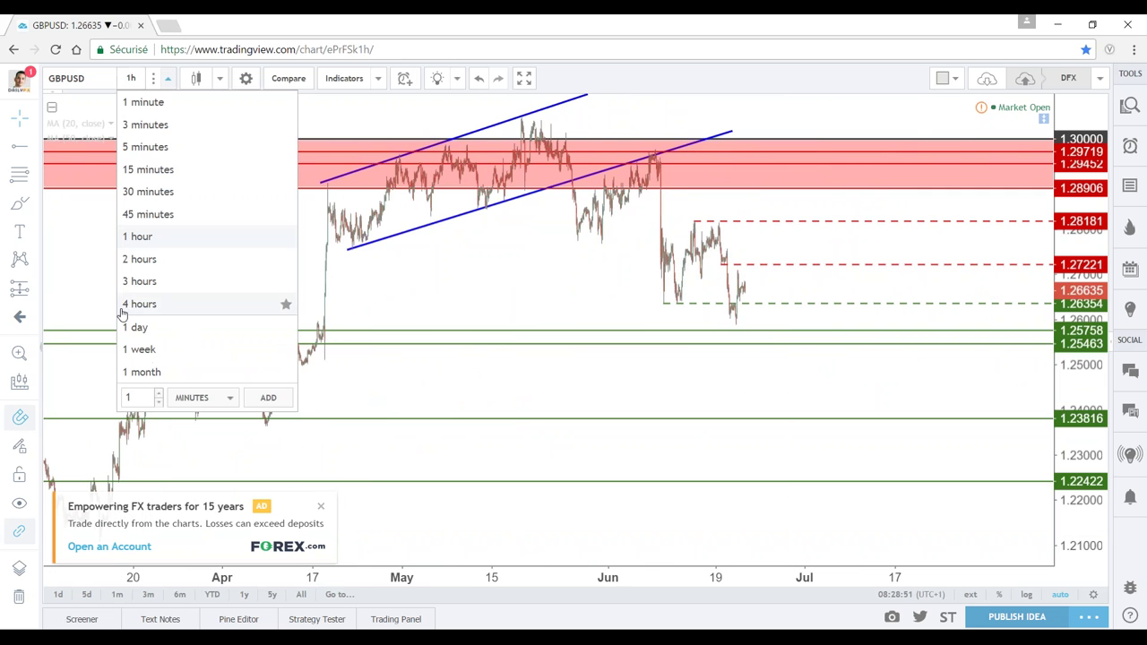
click(134, 327)
scroll(589, 500, down, 3)
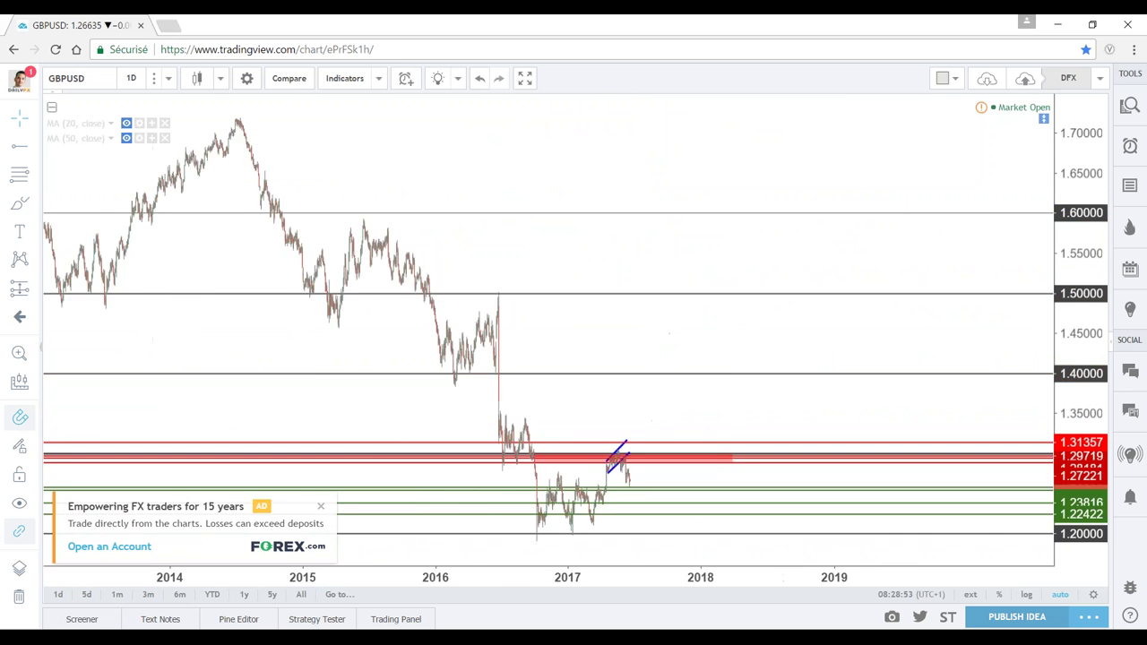
scroll(589, 500, up, 3)
drag(372, 358, 851, 341)
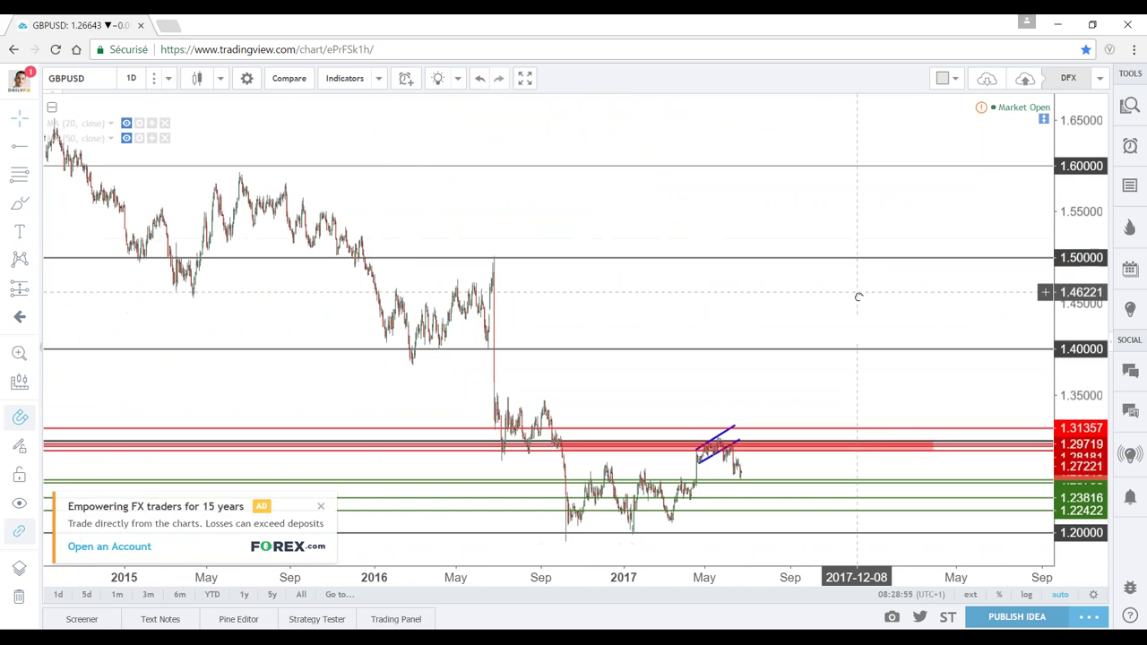
scroll(774, 337, up, 3)
scroll(771, 332, down, 1)
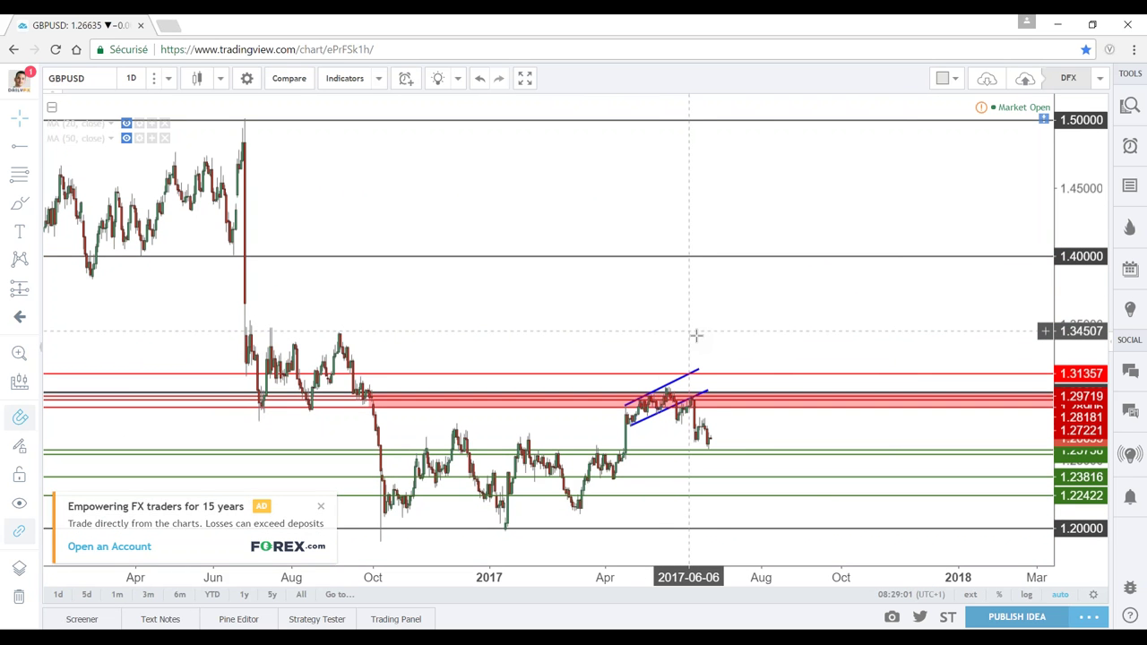
Undo the accidental shift of the 1.31357 line and show the 20- and 50-period moving averages
drag(550, 373, 550, 375)
key(ctrl+z)
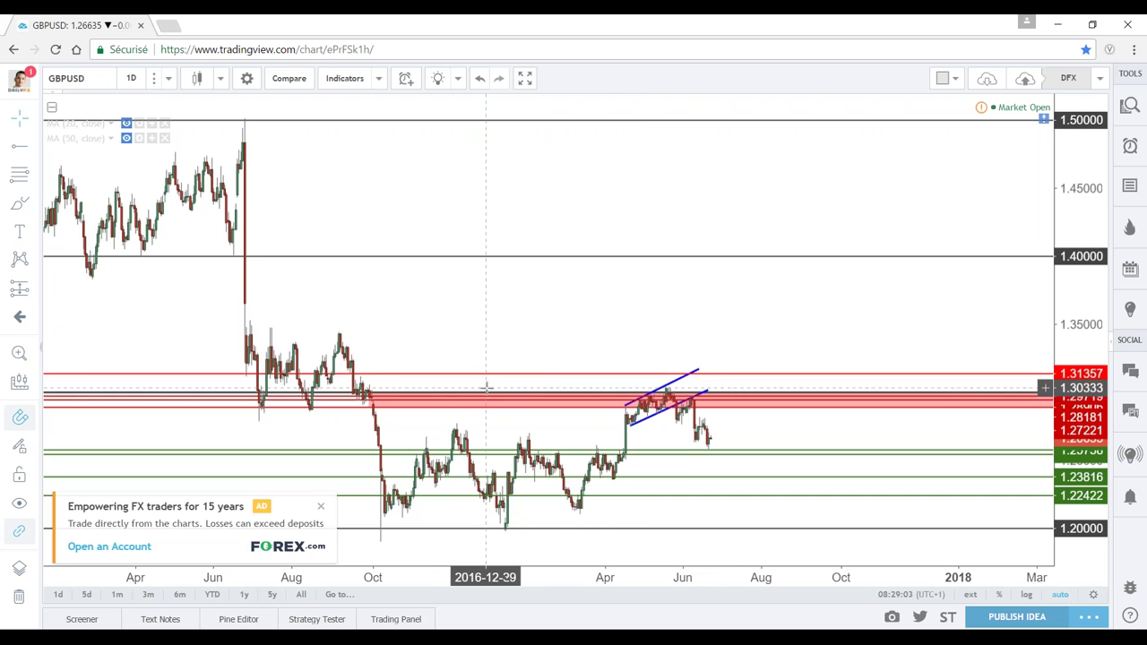
click(126, 123)
click(126, 140)
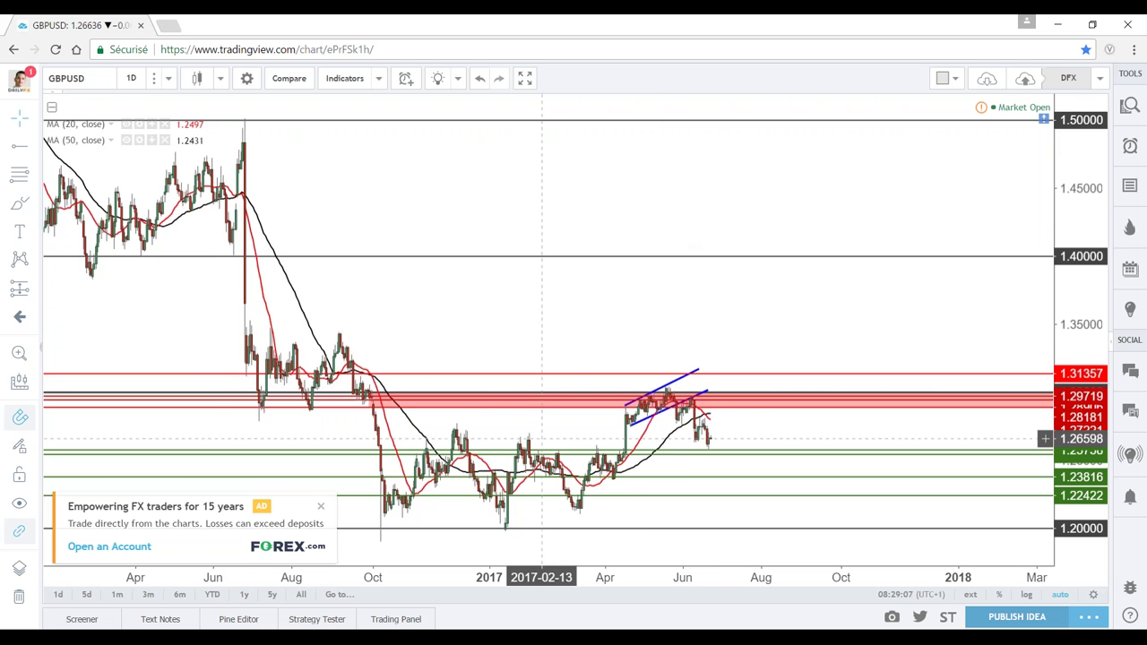
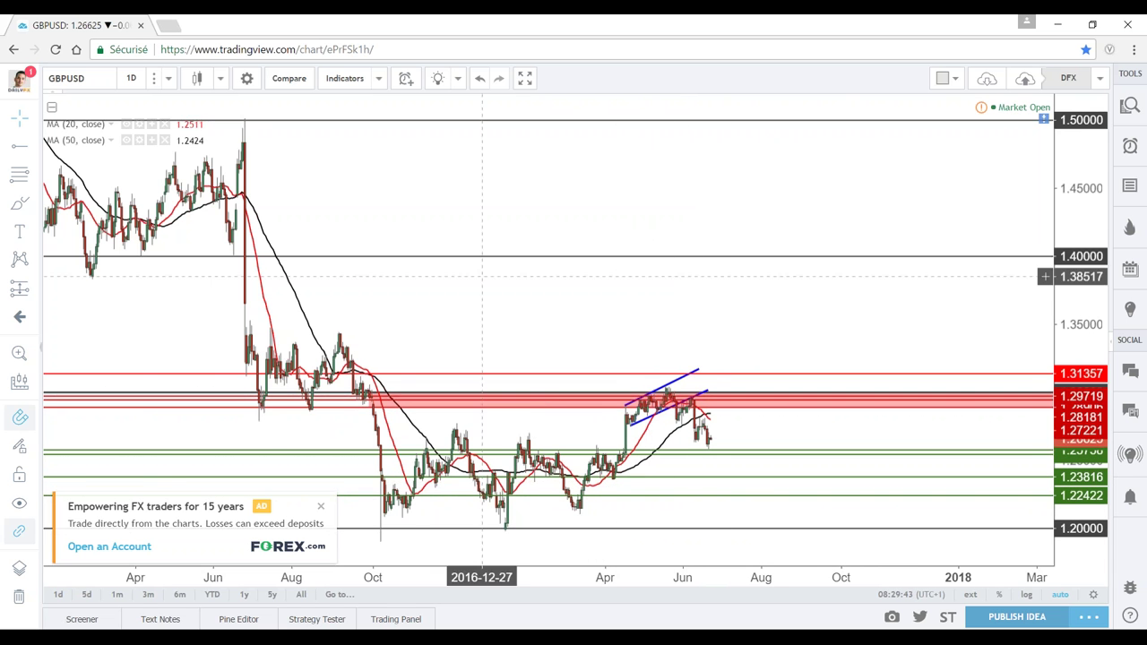
Briefly open the watchlist, then load EURJPY in place of GBPUSD through the symbol search
scroll(404, 302, up, 3)
scroll(397, 269, up, 3)
scroll(389, 204, down, 3)
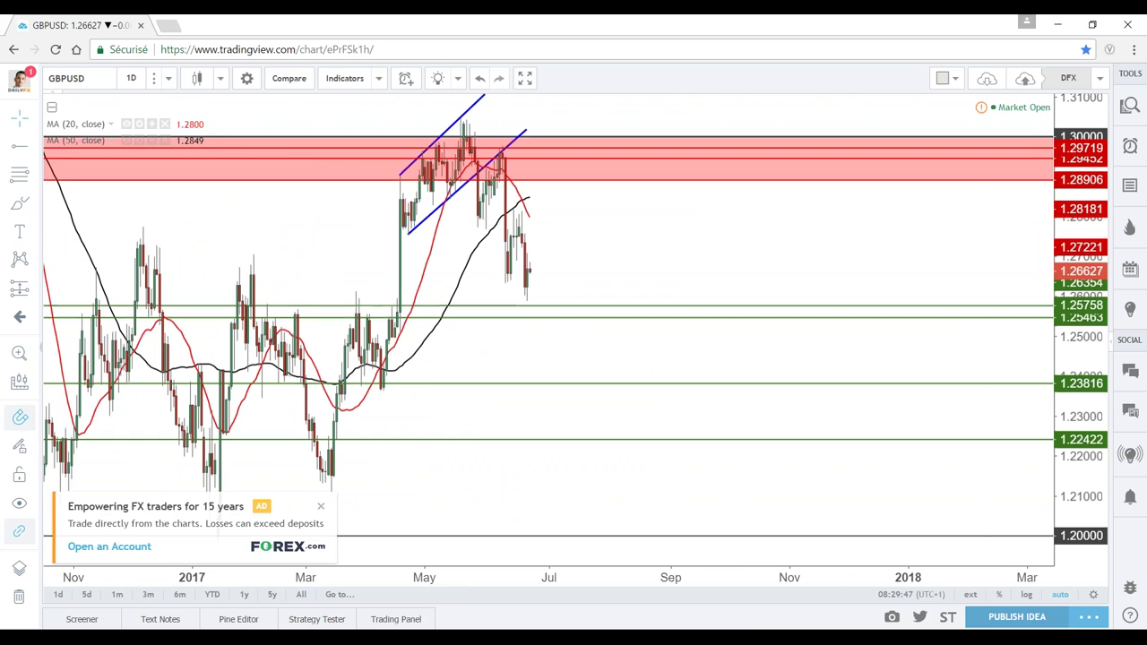
click(1129, 105)
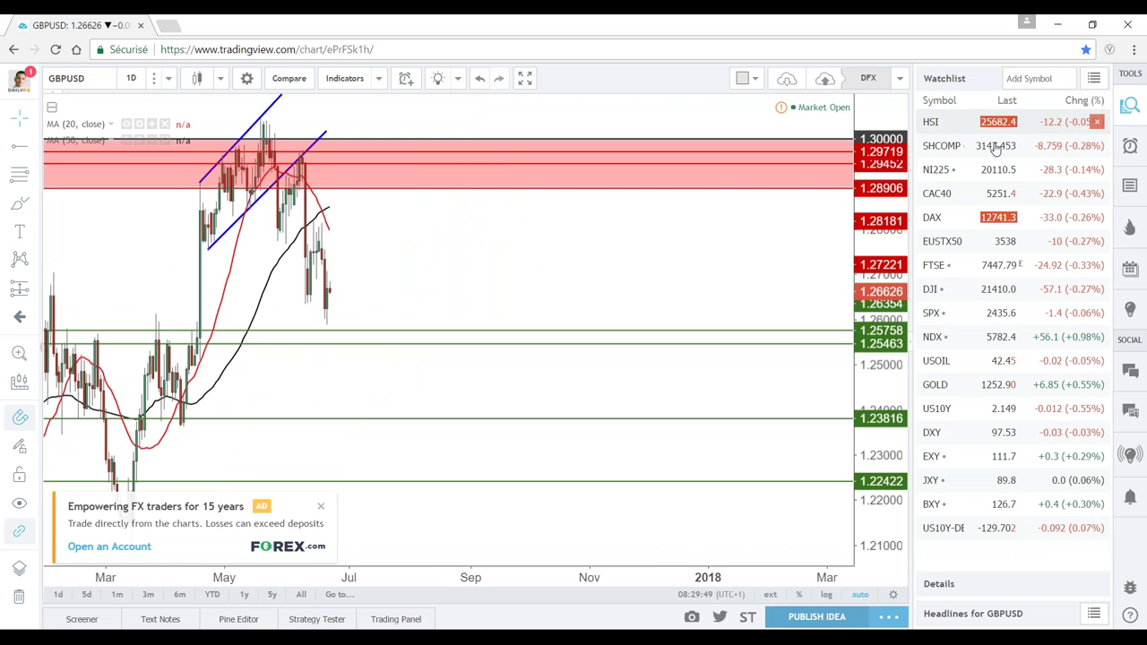
click(1129, 106)
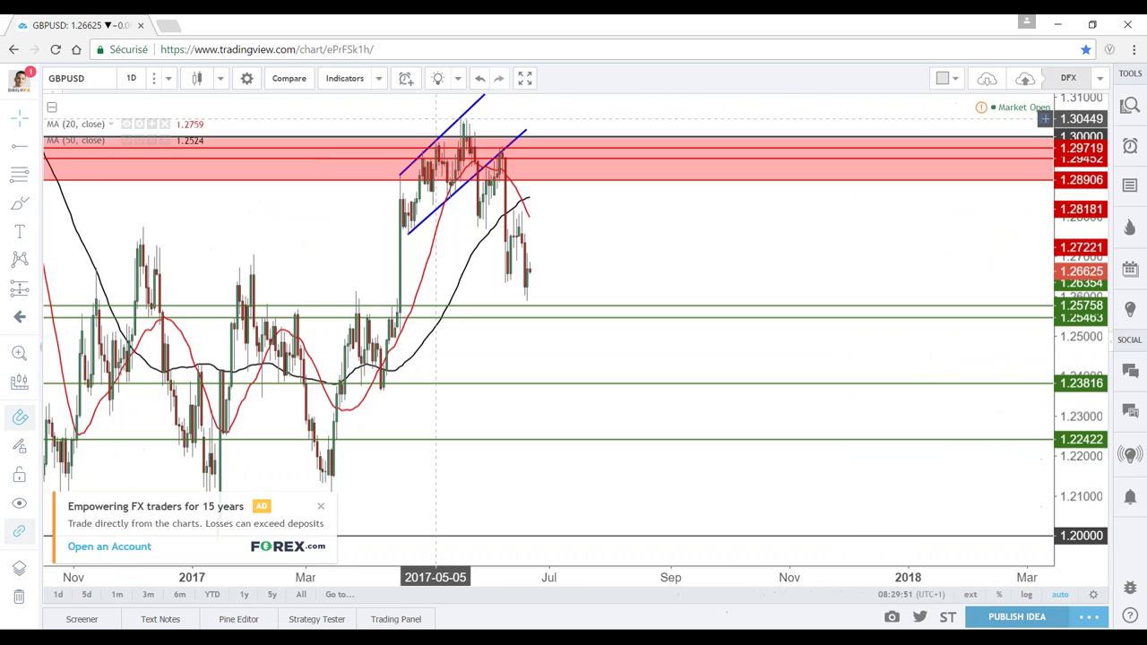
text(EURJPY)
key(Return)
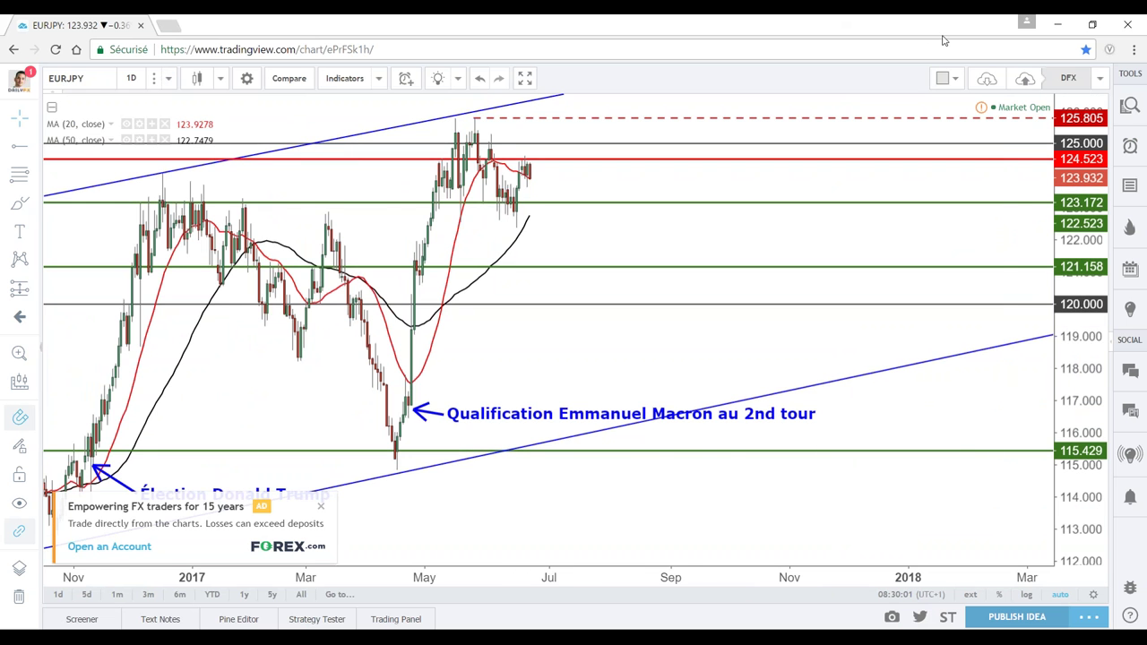
Load the 1-month range of 30-minute EURJPY candles and frame the recent June bars
scroll(299, 269, up, 3)
drag(410, 269, 771, 239)
scroll(772, 239, up, 1)
scroll(632, 195, up, 2)
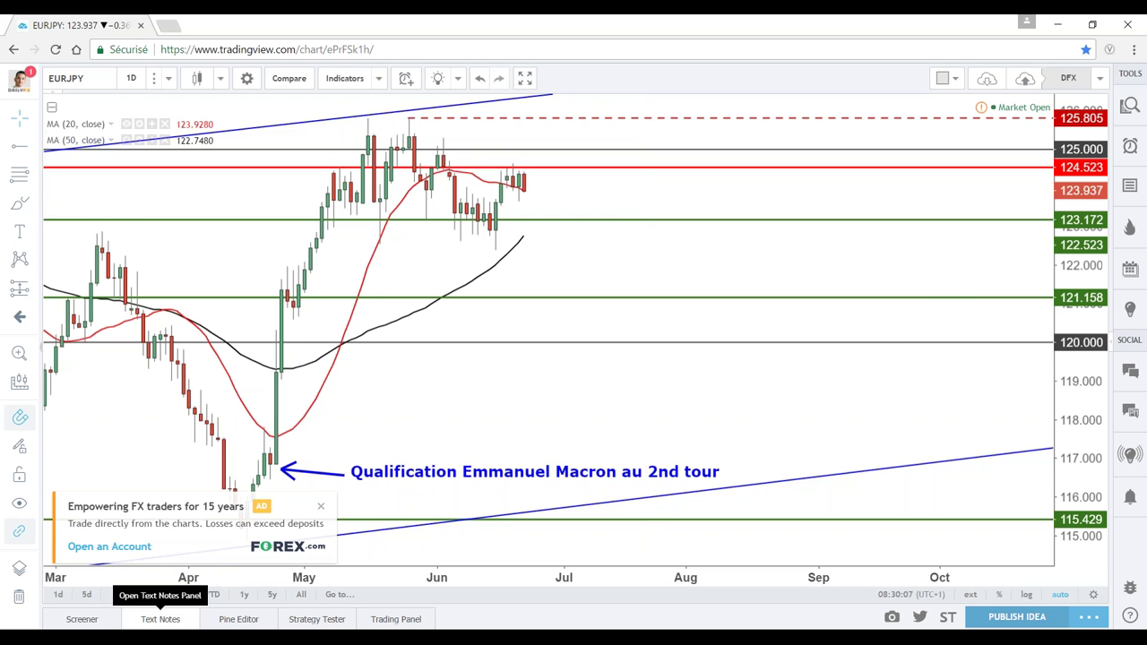
click(116, 594)
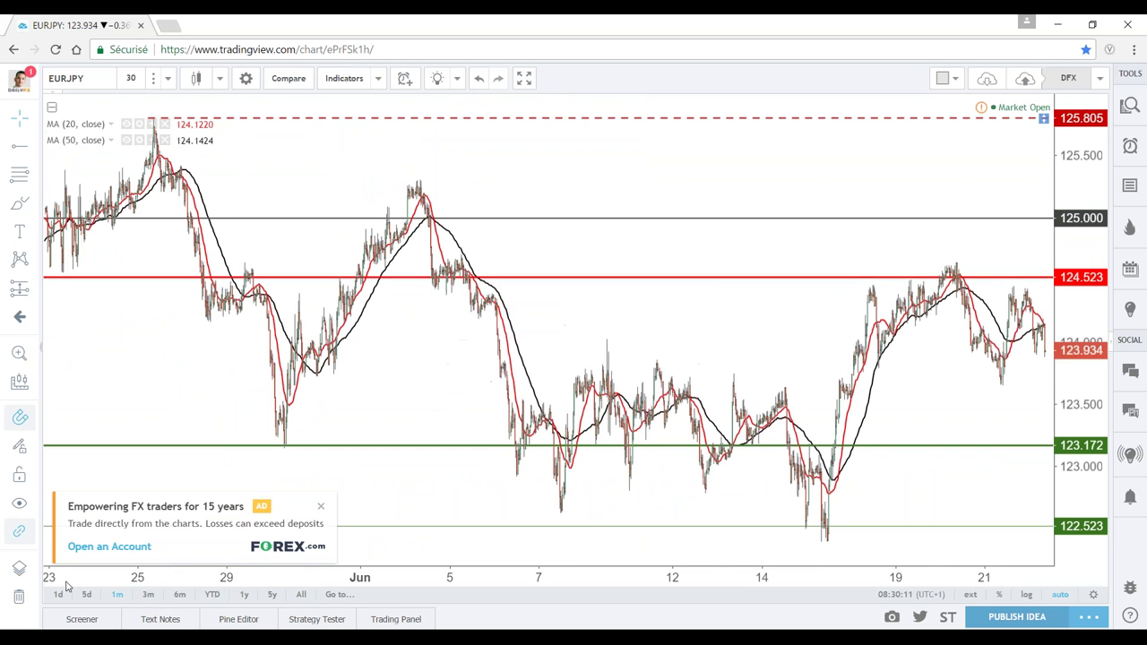
scroll(670, 276, up, 2)
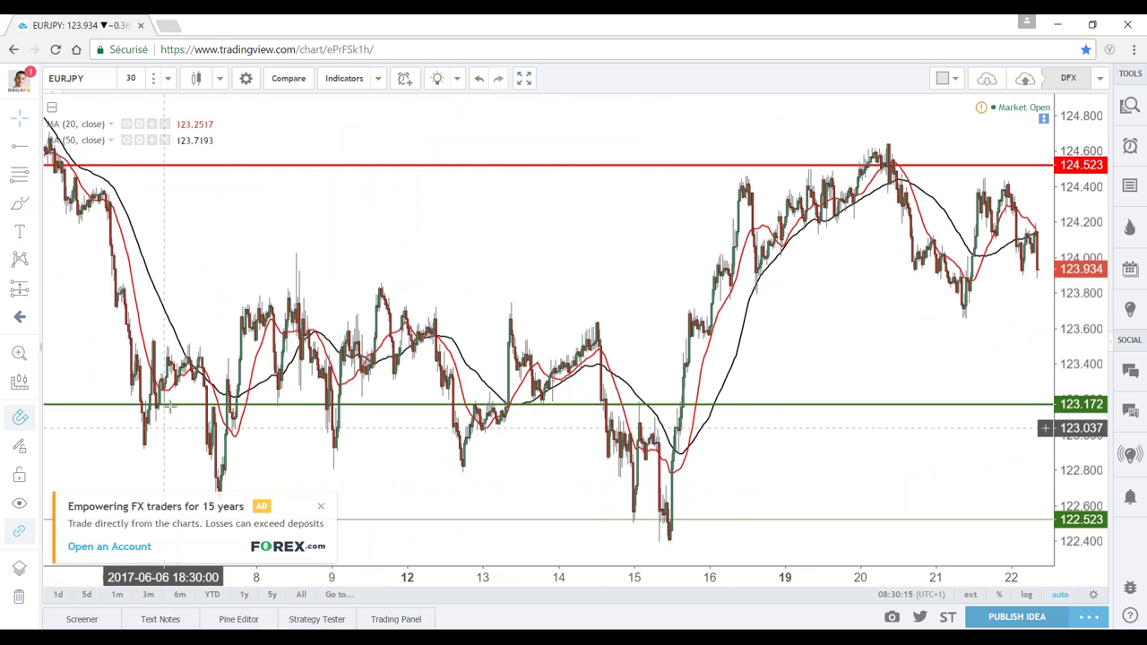
scroll(169, 408, down, 2)
scroll(548, 308, up, 1)
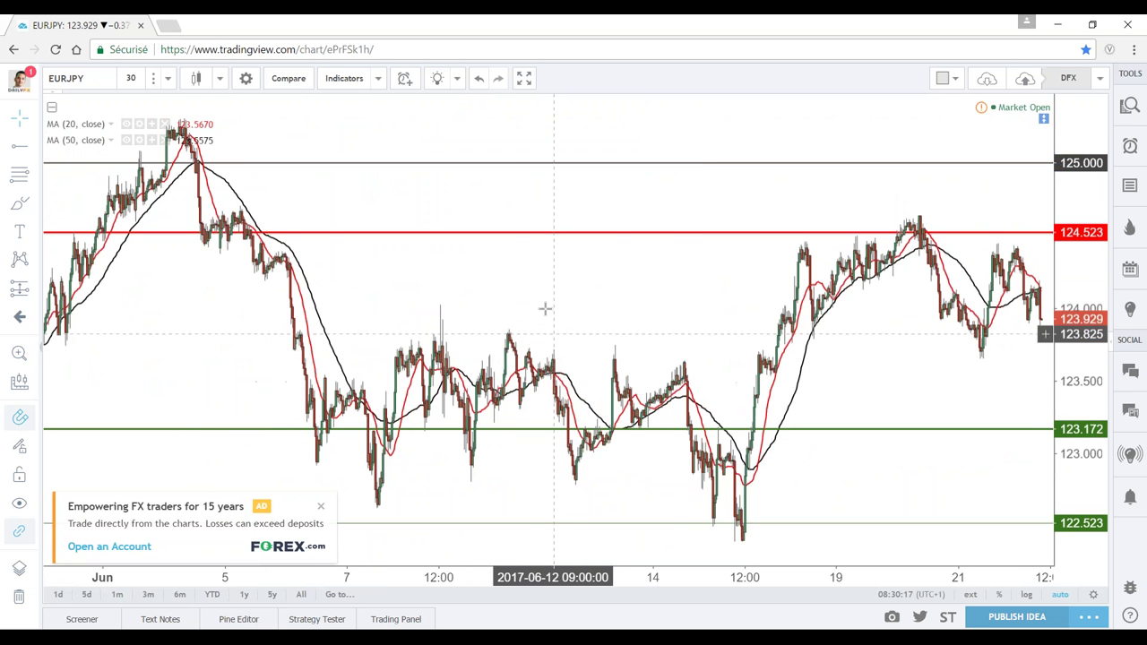
drag(545, 308, 430, 214)
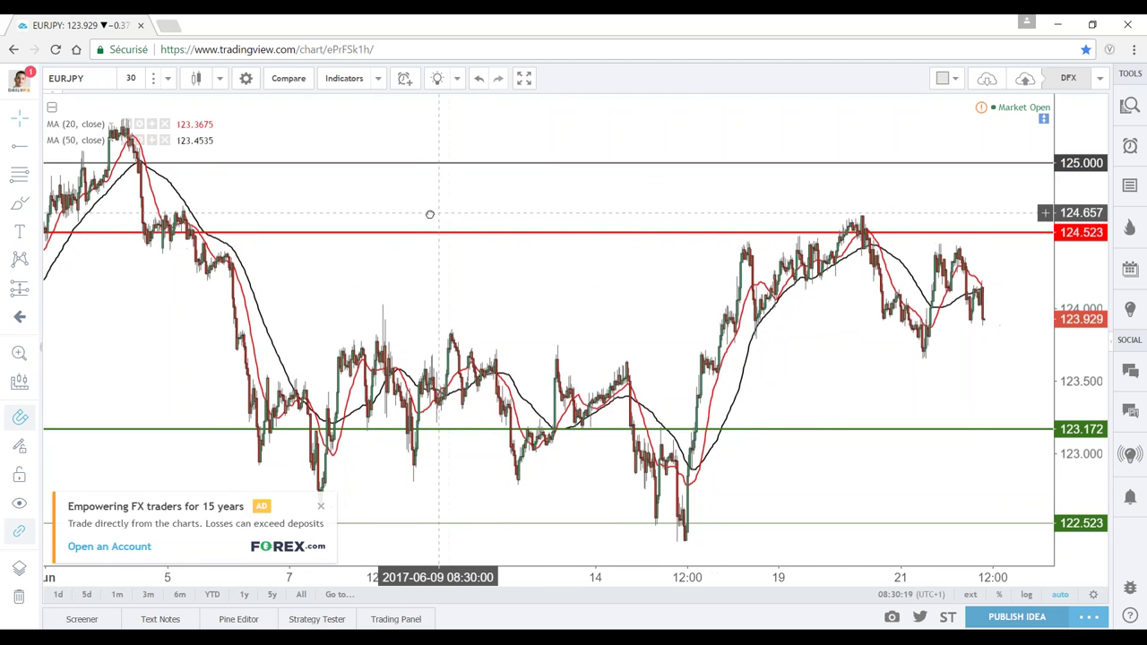
click(289, 78)
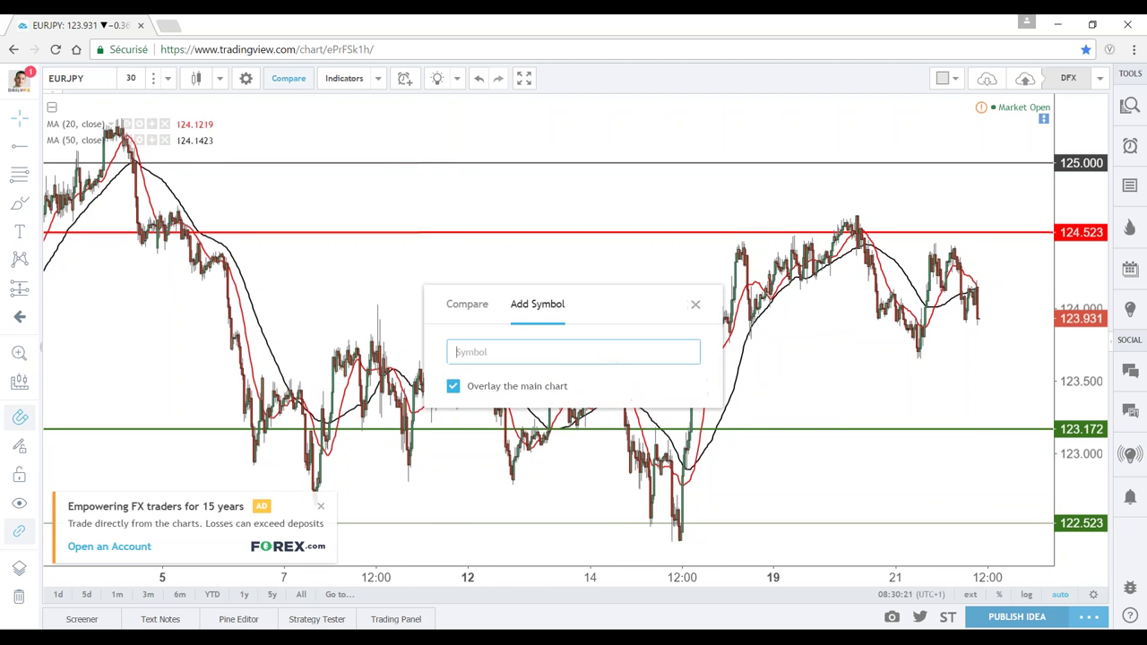
text(USDJPY)
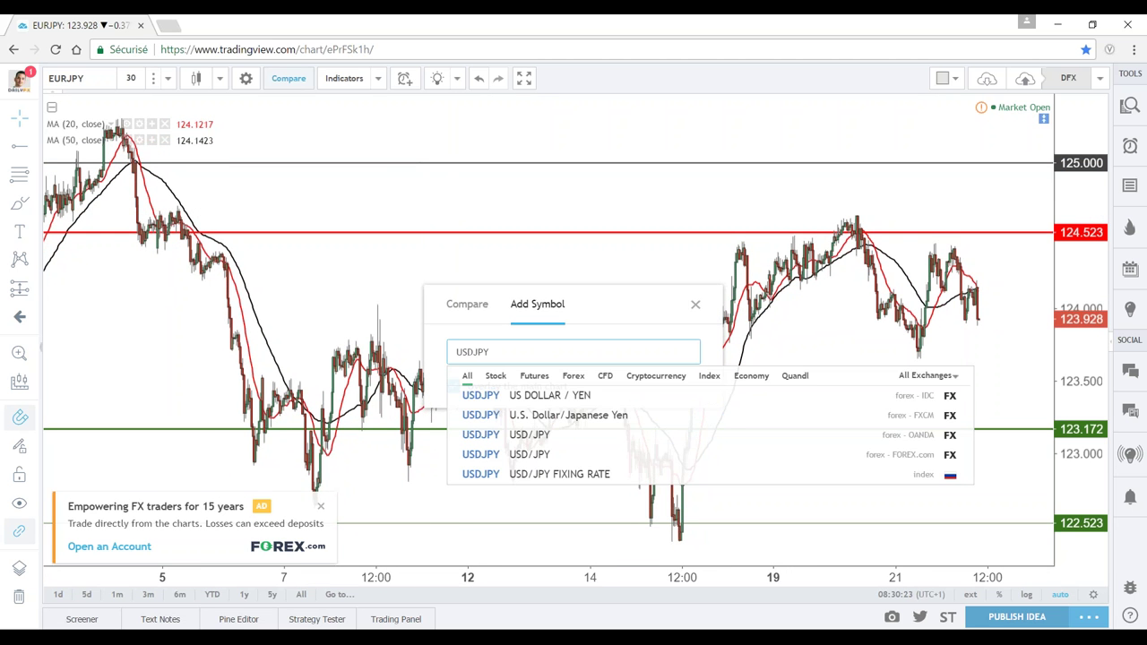
key(Return)
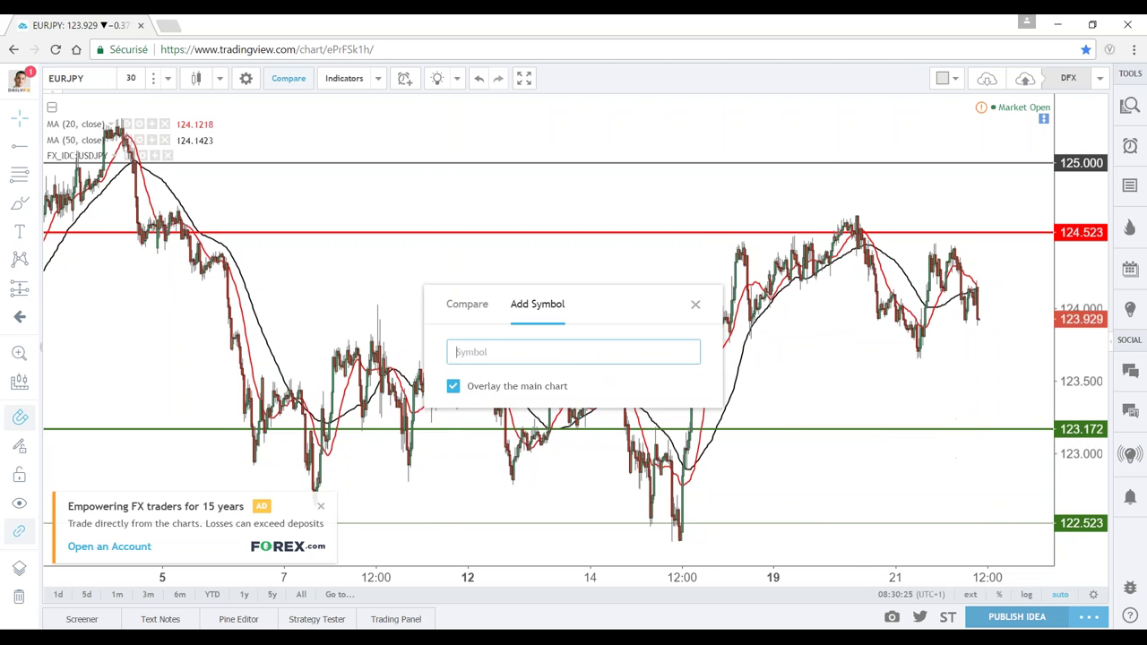
key(Escape)
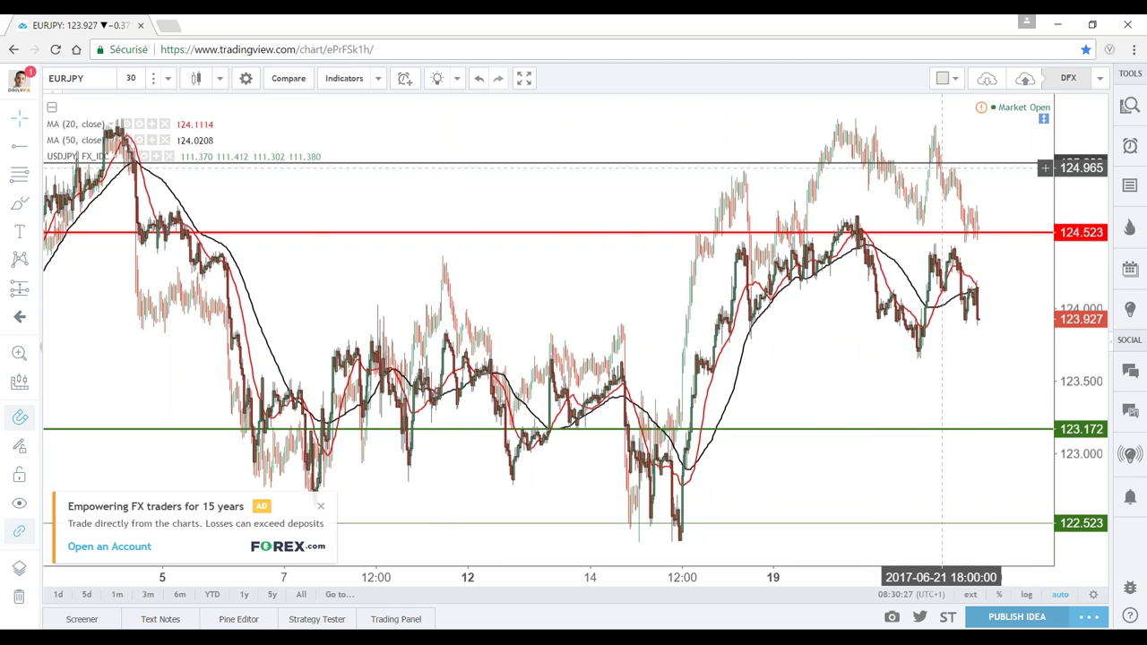
double_click(847, 226)
click(536, 259)
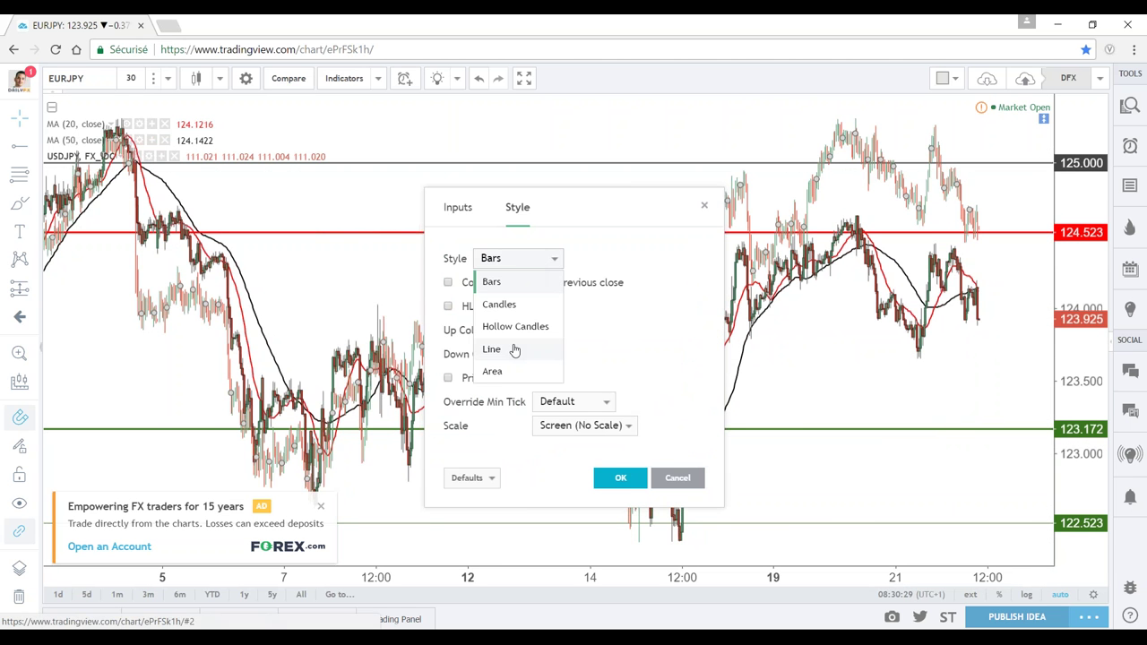
click(491, 348)
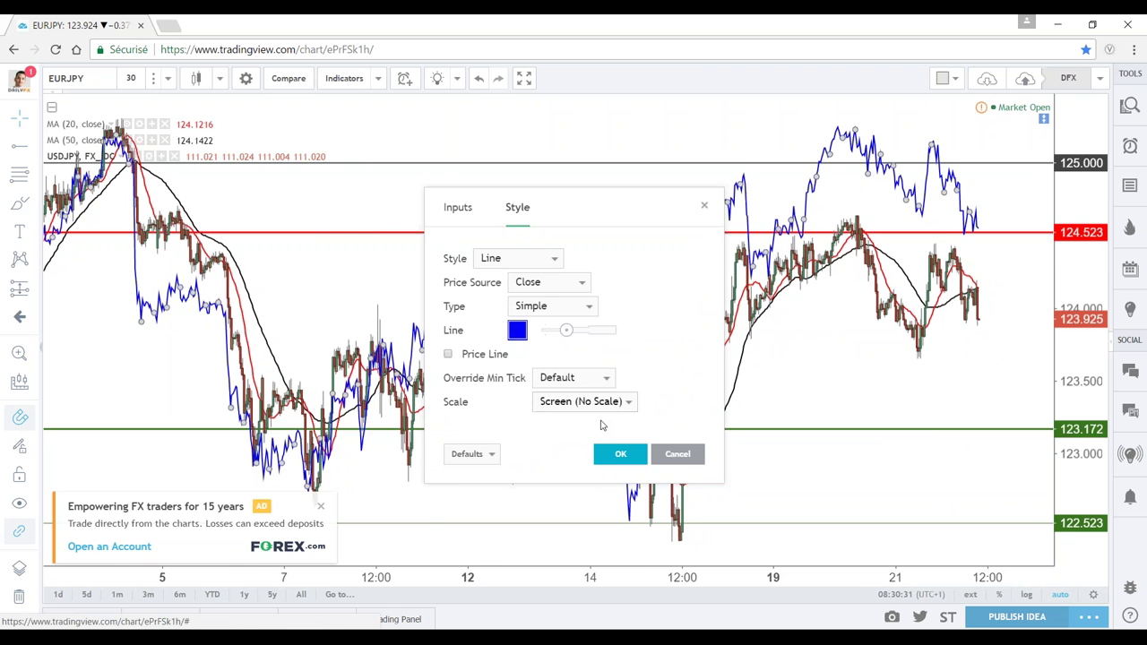
click(620, 453)
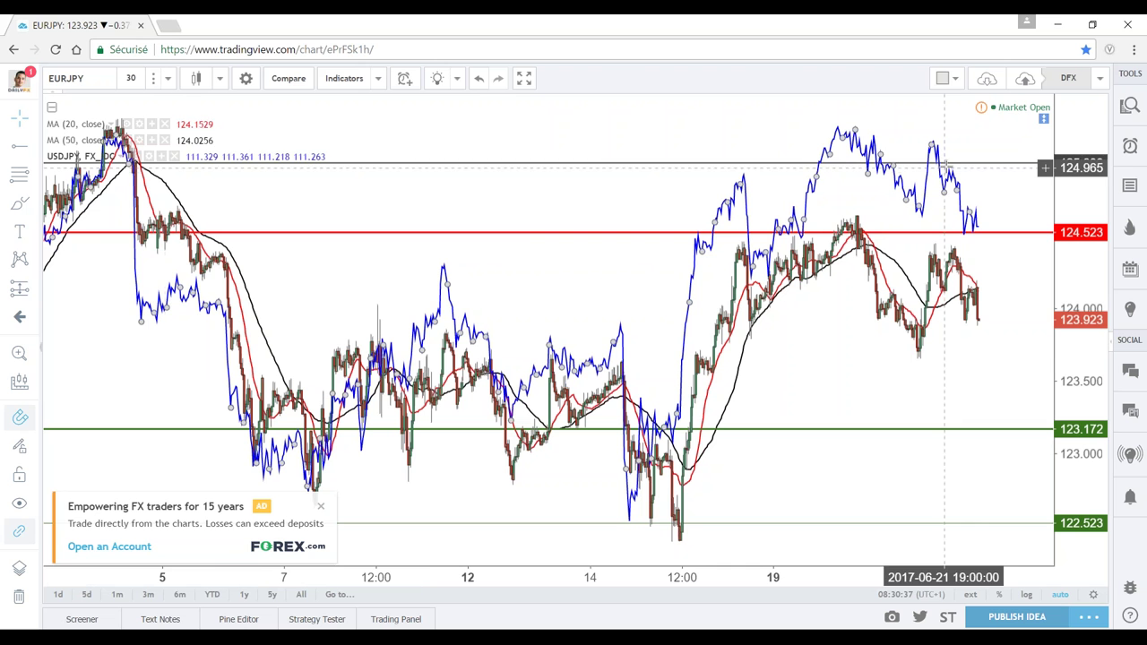
mouse_move(896, 232)
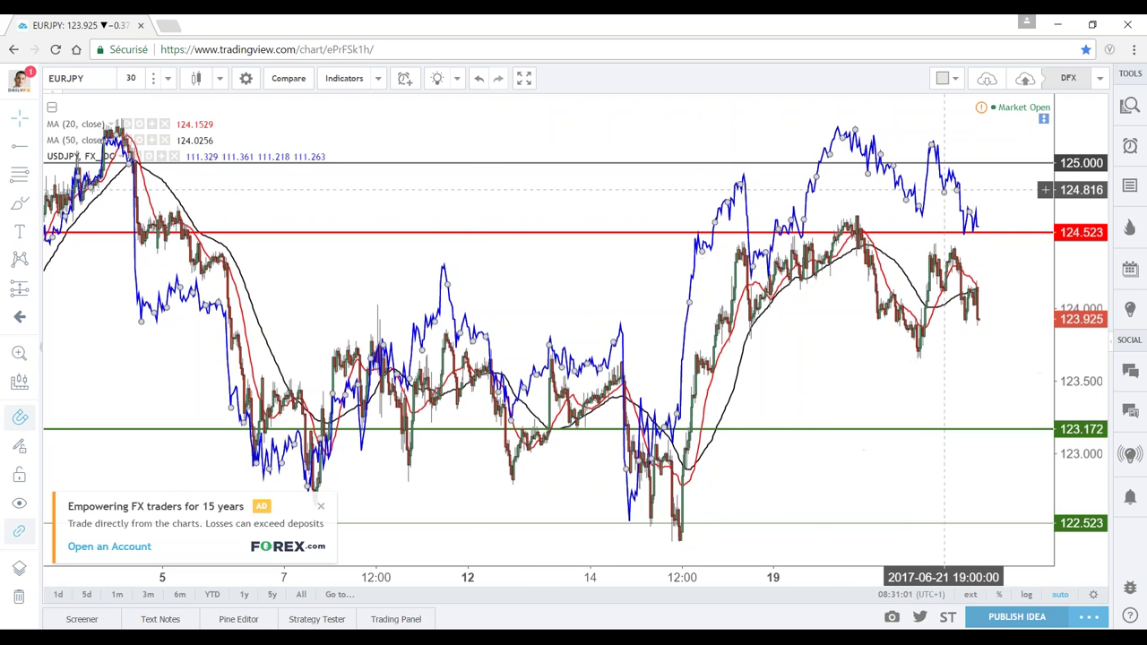
key(Delete)
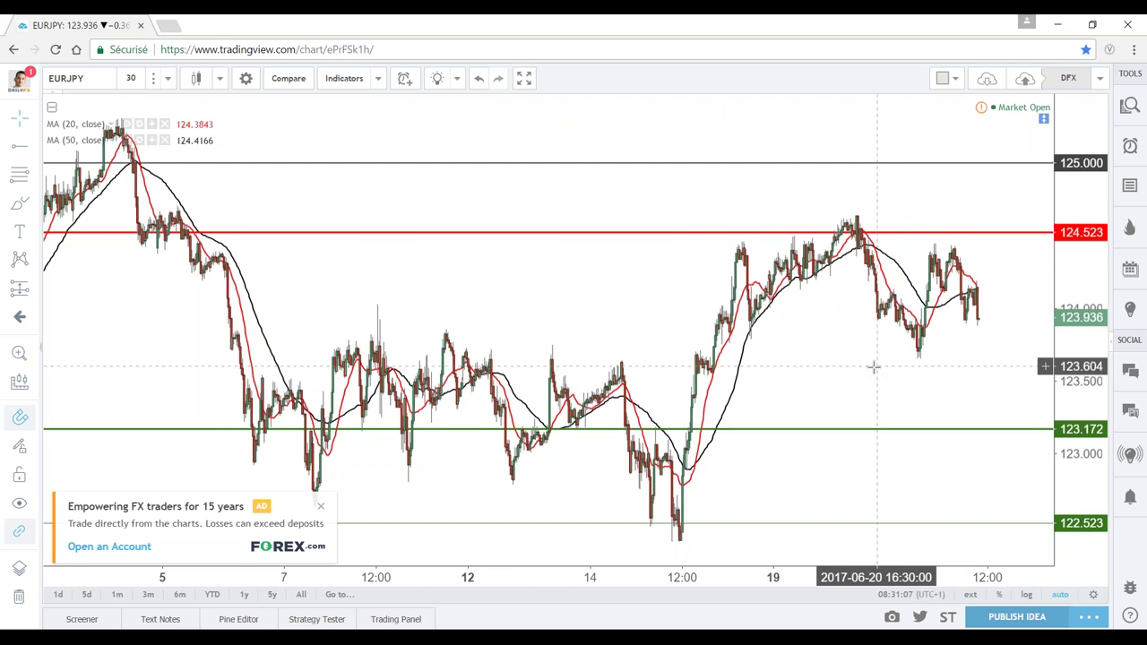
Switch the EURJPY chart to 1-hour candles
drag(875, 366, 704, 363)
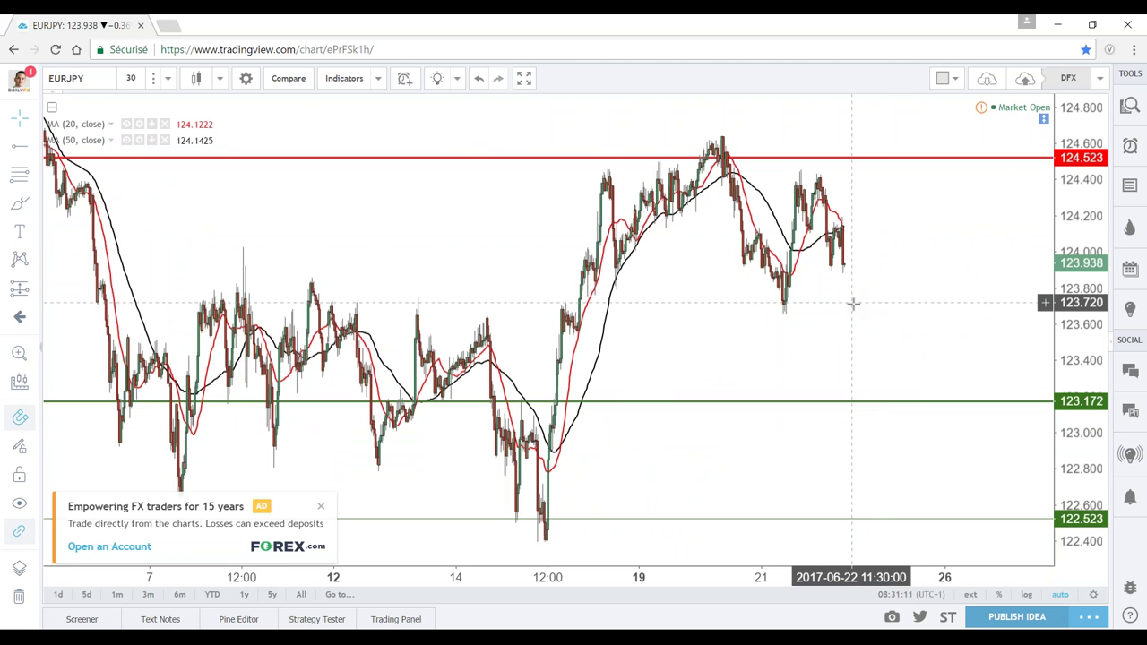
scroll(847, 295, down, 2)
scroll(847, 295, down, 2)
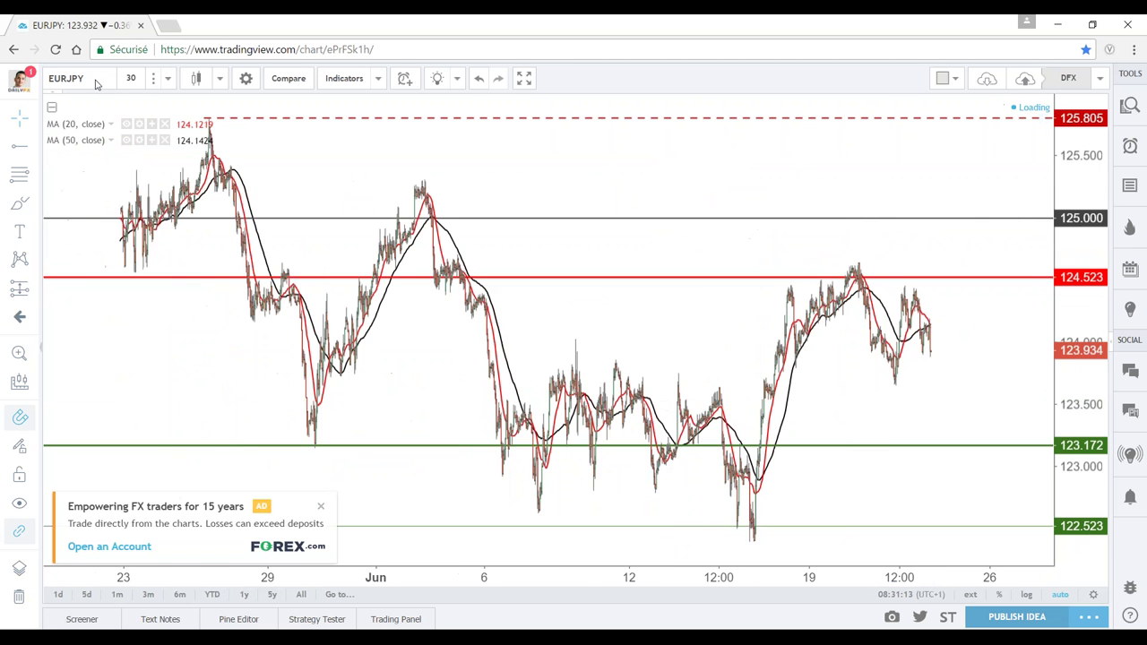
click(128, 82)
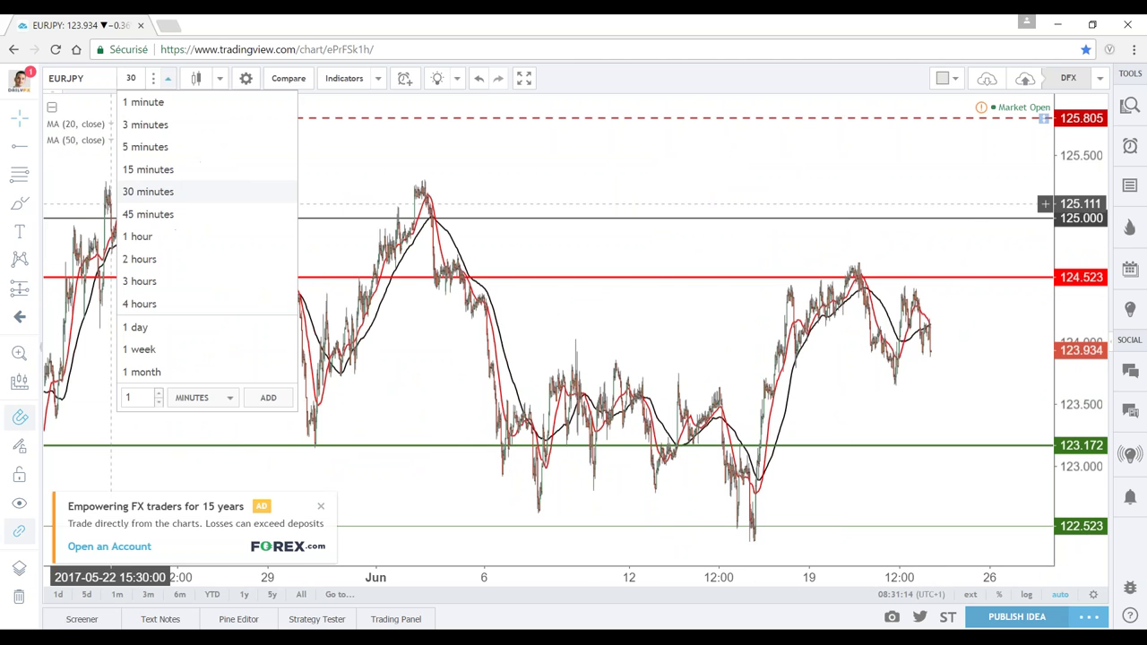
click(148, 238)
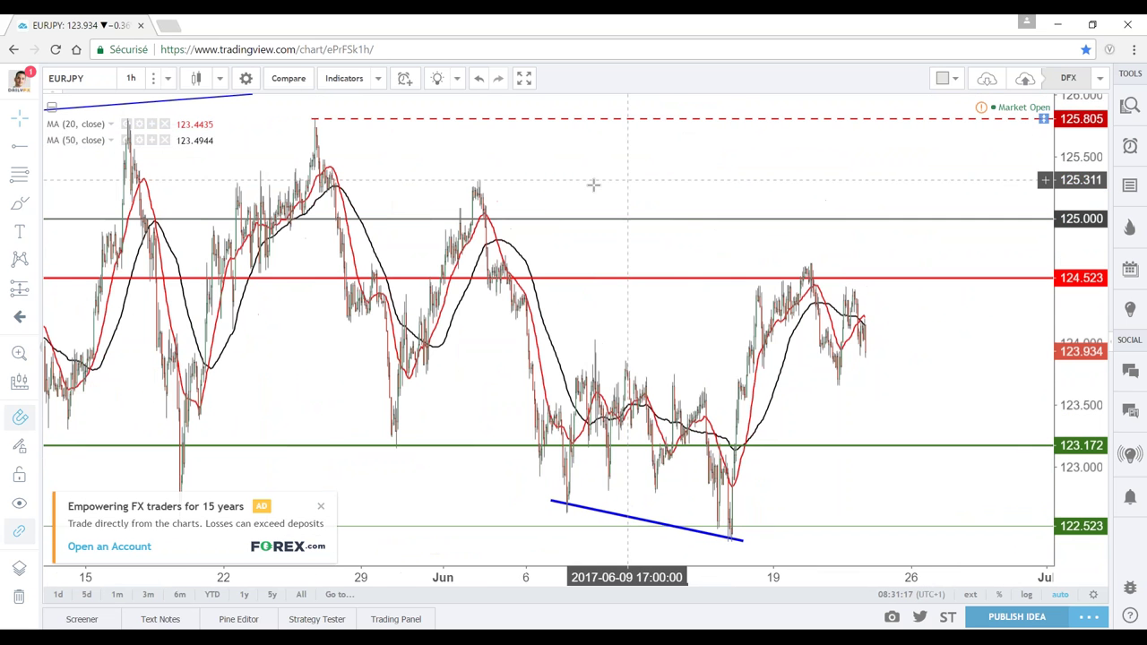
Recolour the dashed 125.805 resistance line magenta
double_click(312, 119)
click(468, 238)
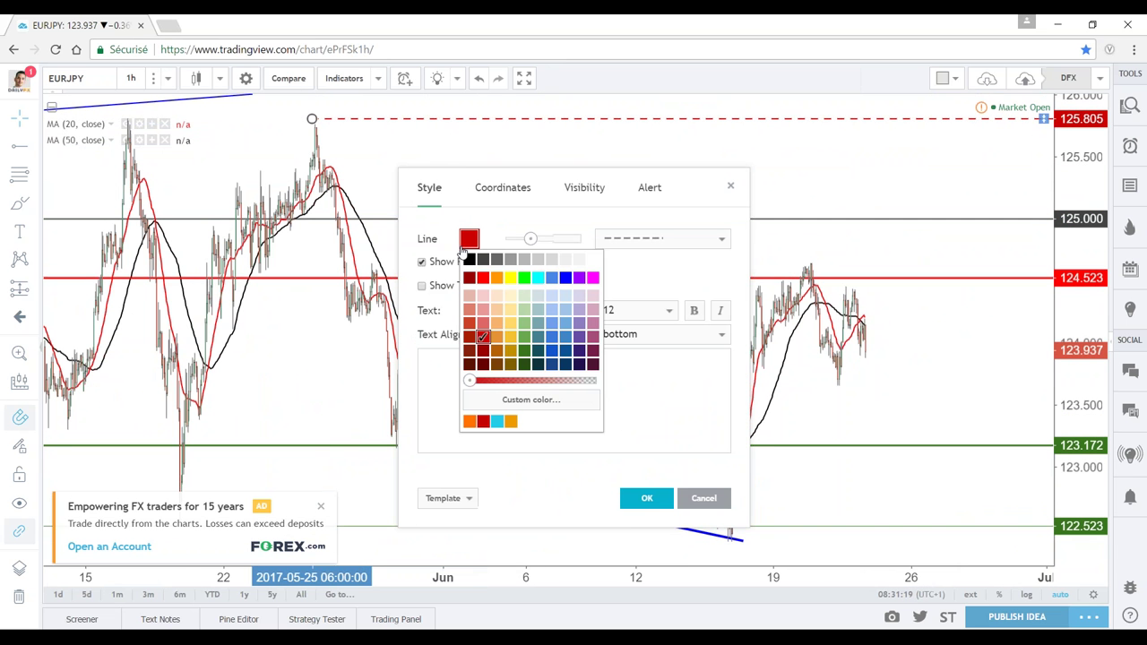
click(592, 278)
click(646, 498)
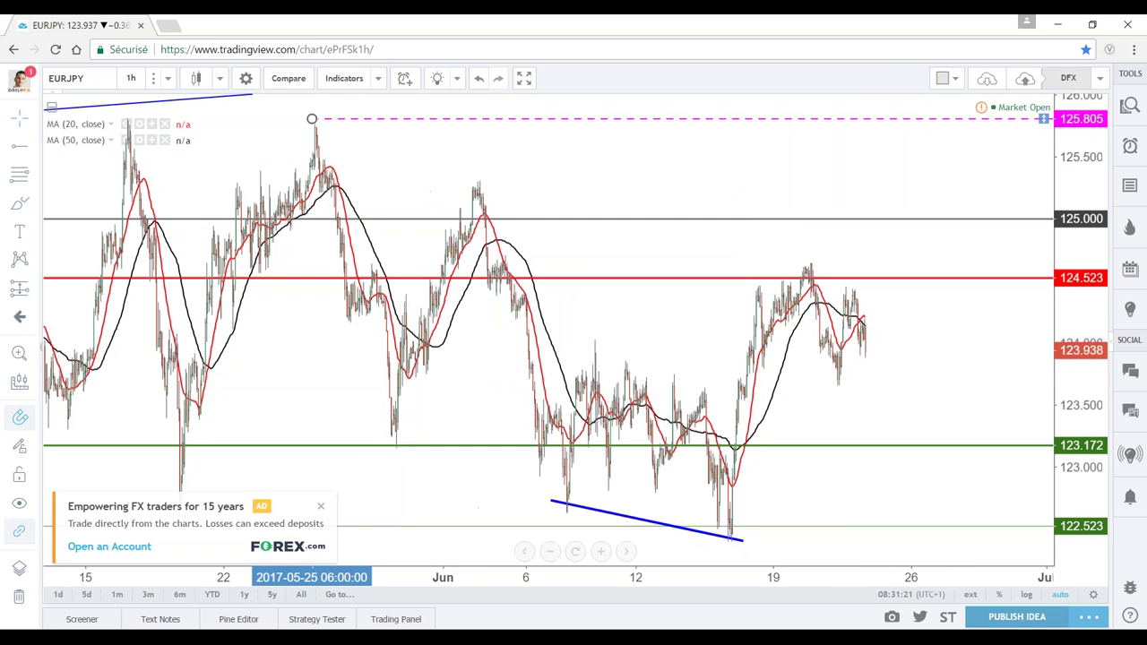
click(764, 172)
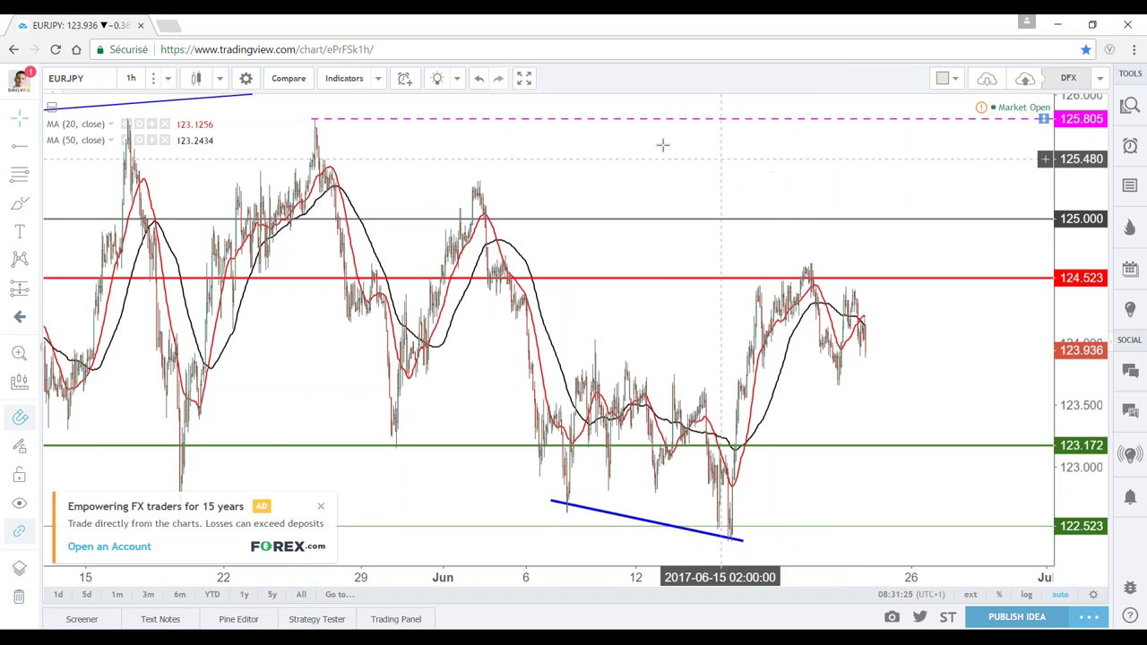
scroll(436, 122, down, 1)
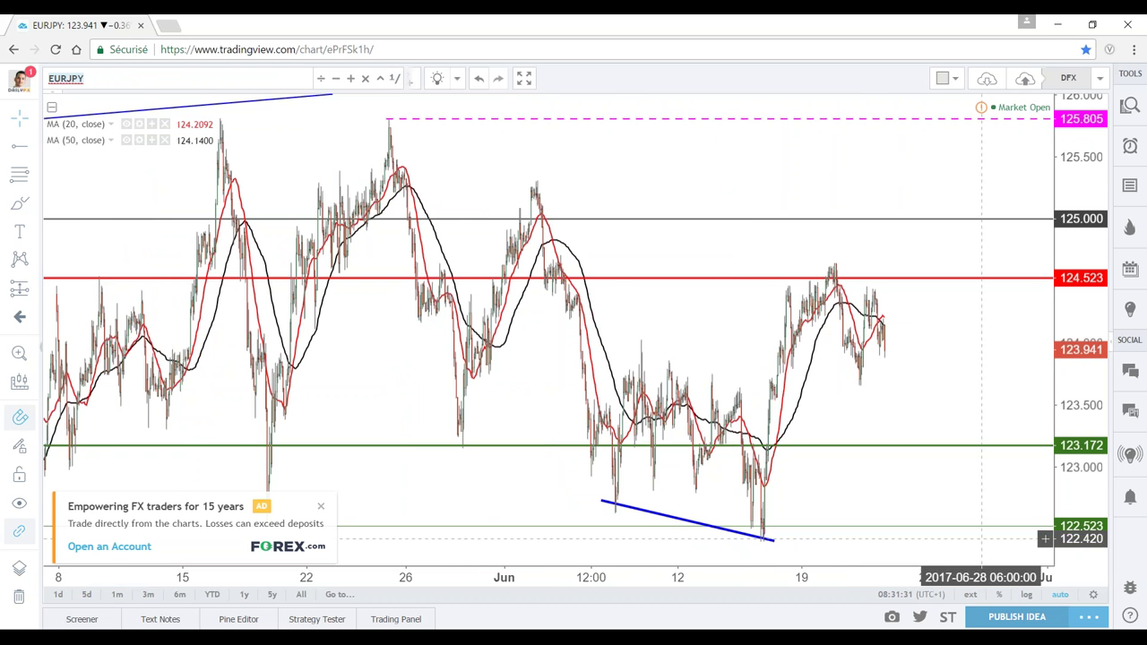
scroll(878, 392, up, 2)
scroll(567, 305, up, 1)
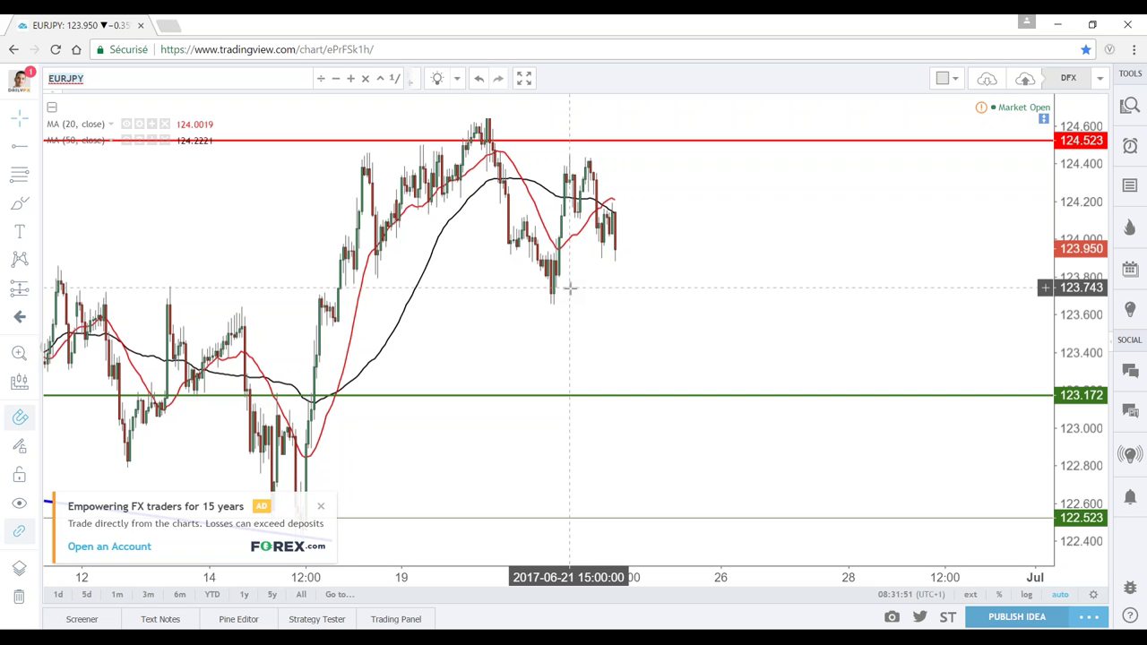
scroll(502, 224, down, 5)
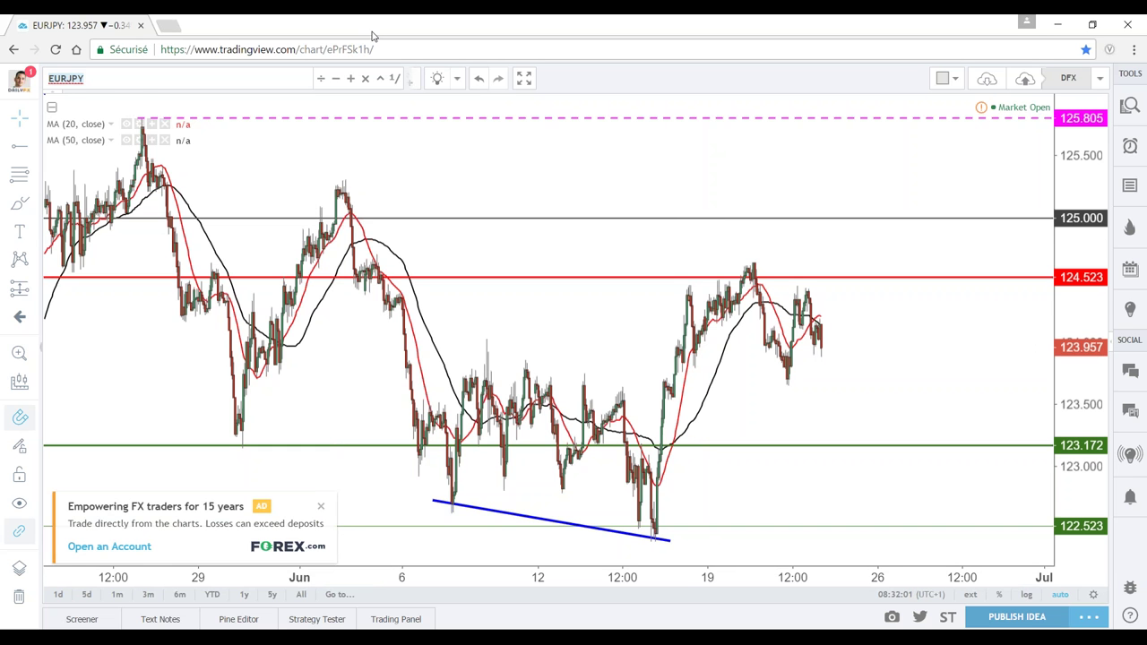
Load AUDJPY and switch it to the daily timeframe
text(AU)
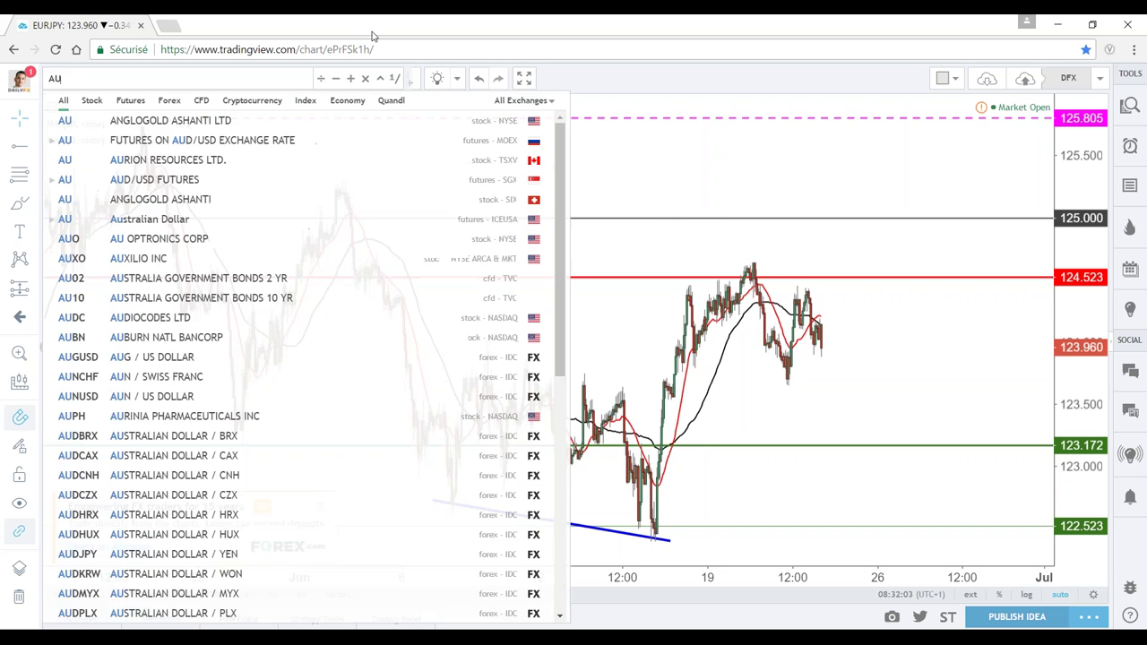
text(DJPY)
key(BackSpace)
key(BackSpace)
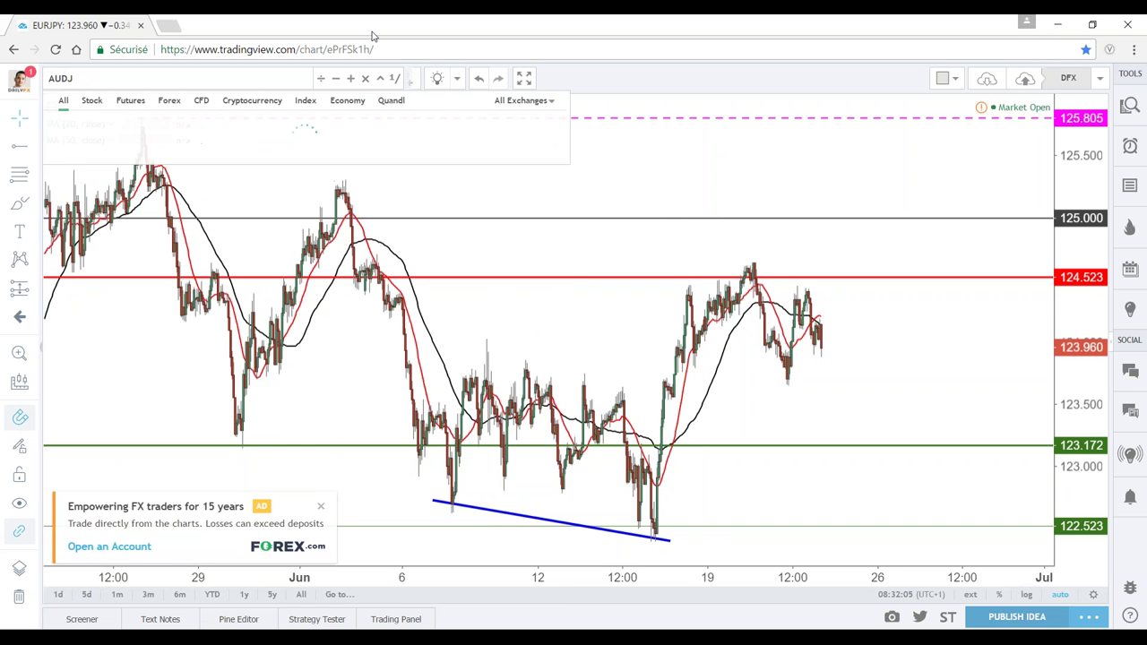
text(AUDJPY)
key(Return)
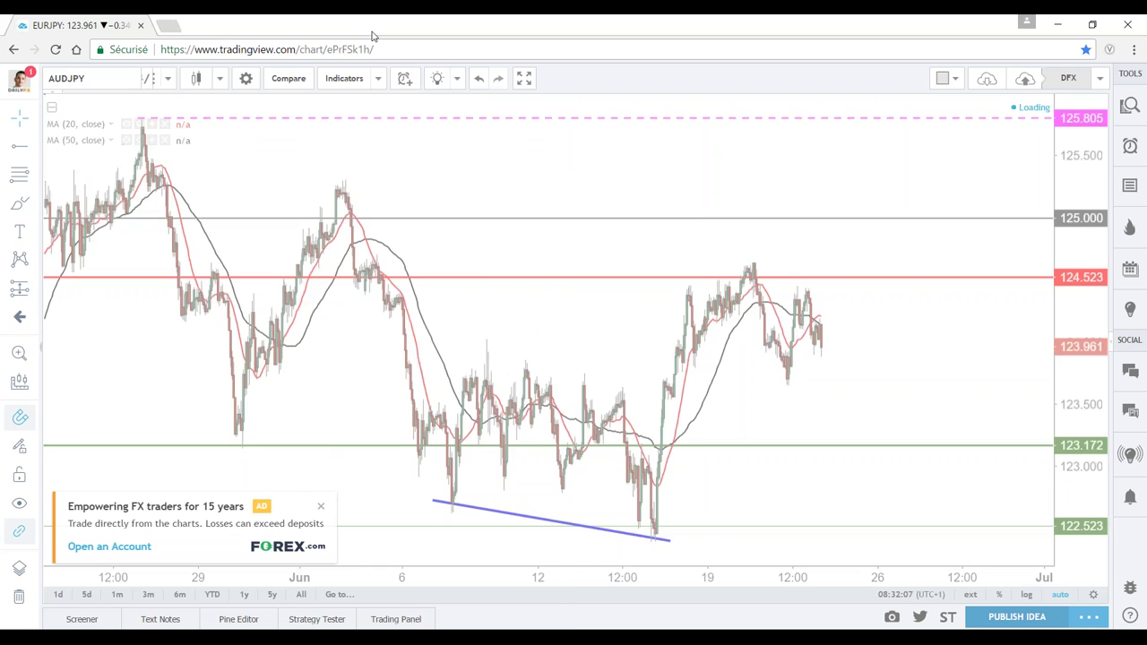
scroll(379, 200, up, 2)
scroll(570, 304, up, 2)
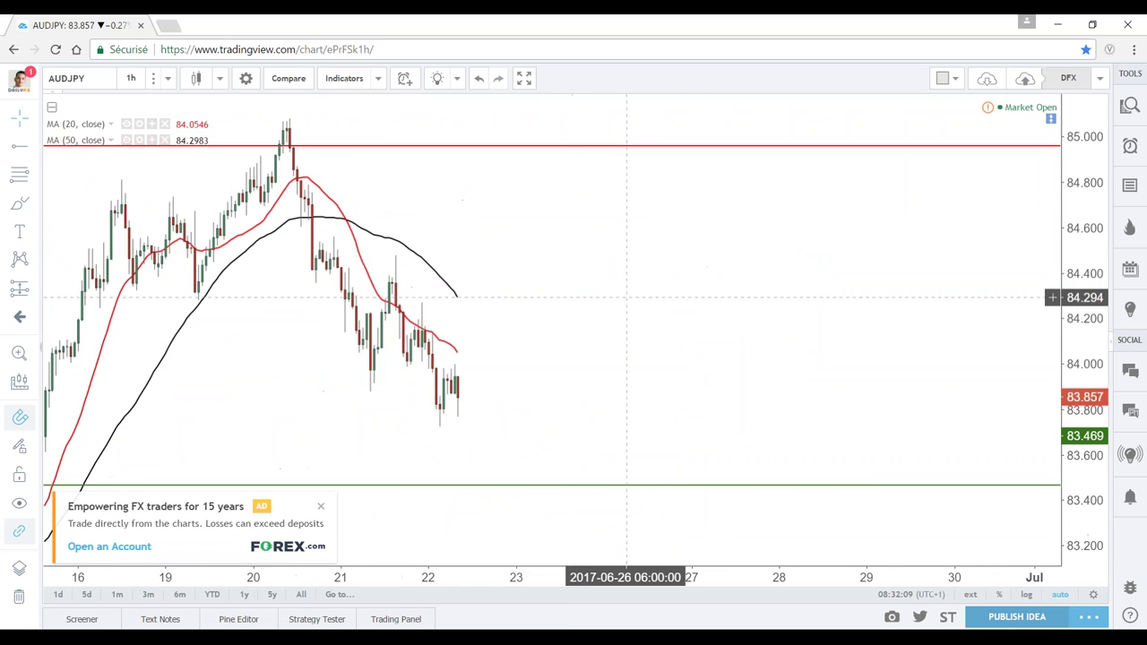
click(131, 78)
click(156, 328)
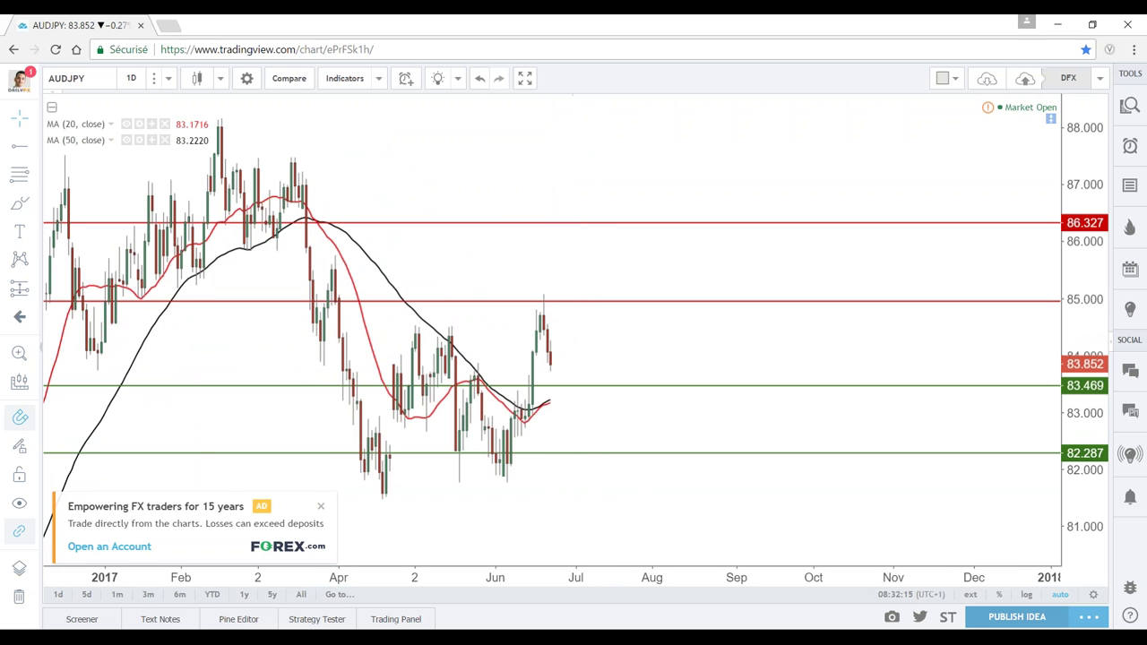
Try purple on the green 83.469 line, then cancel so it stays unchanged
click(90, 82)
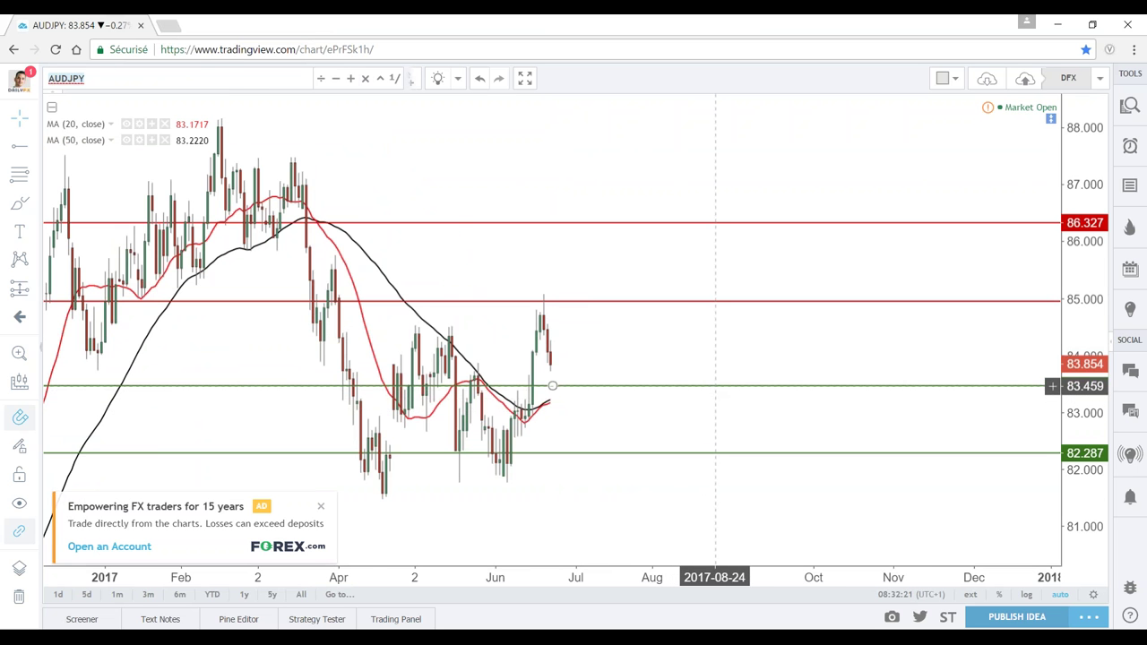
double_click(715, 385)
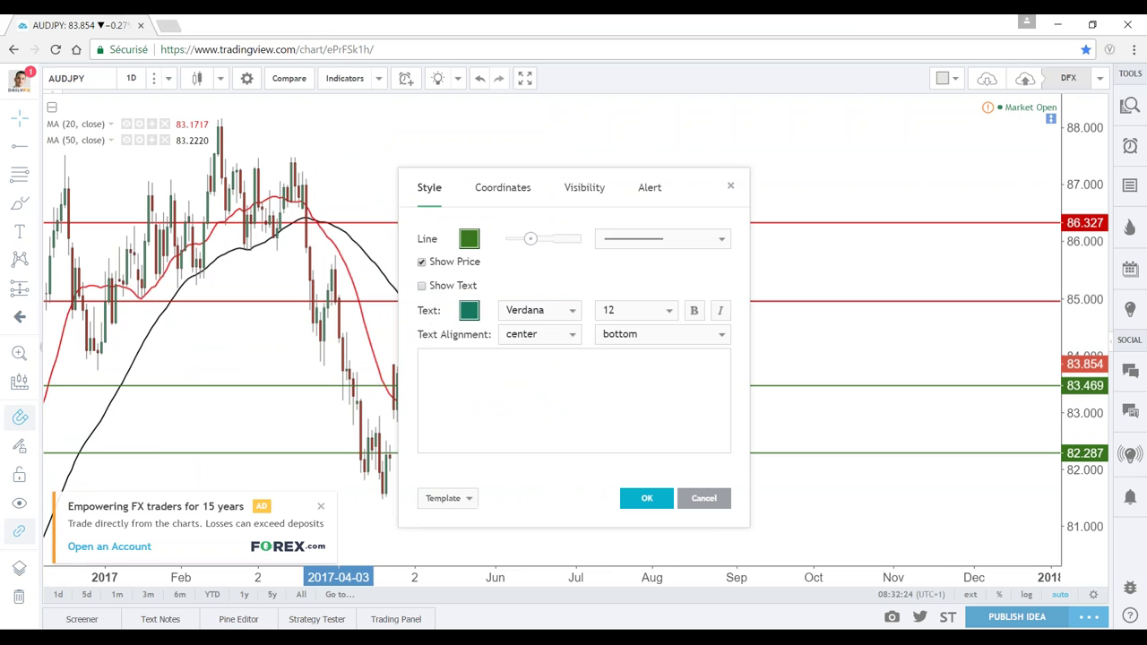
click(467, 240)
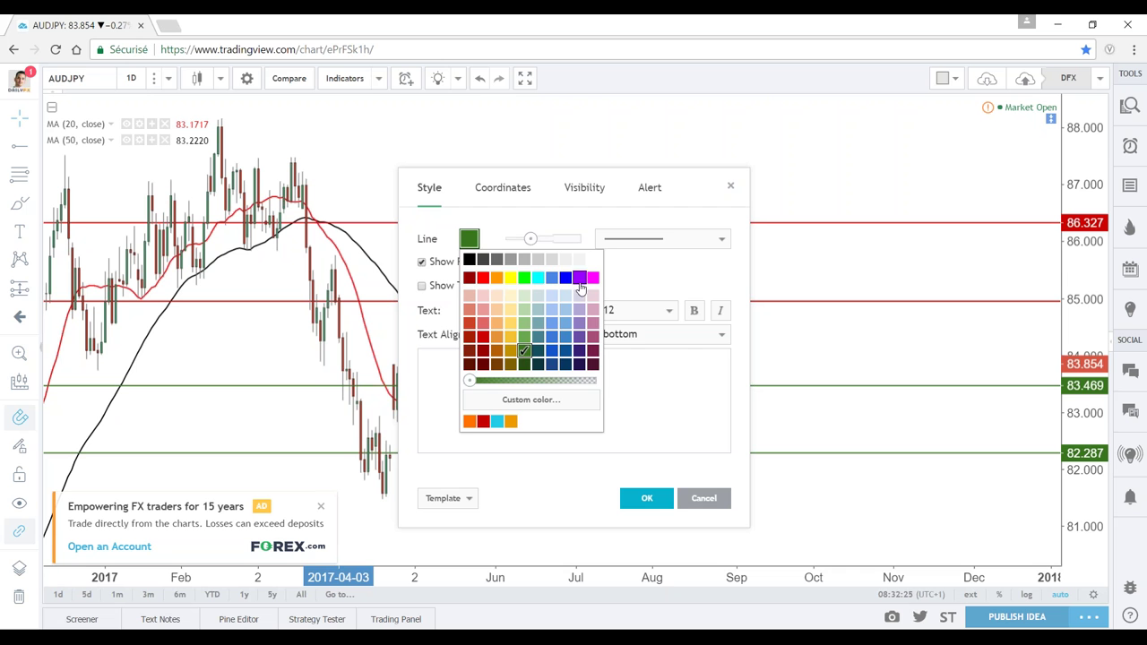
click(579, 277)
click(715, 500)
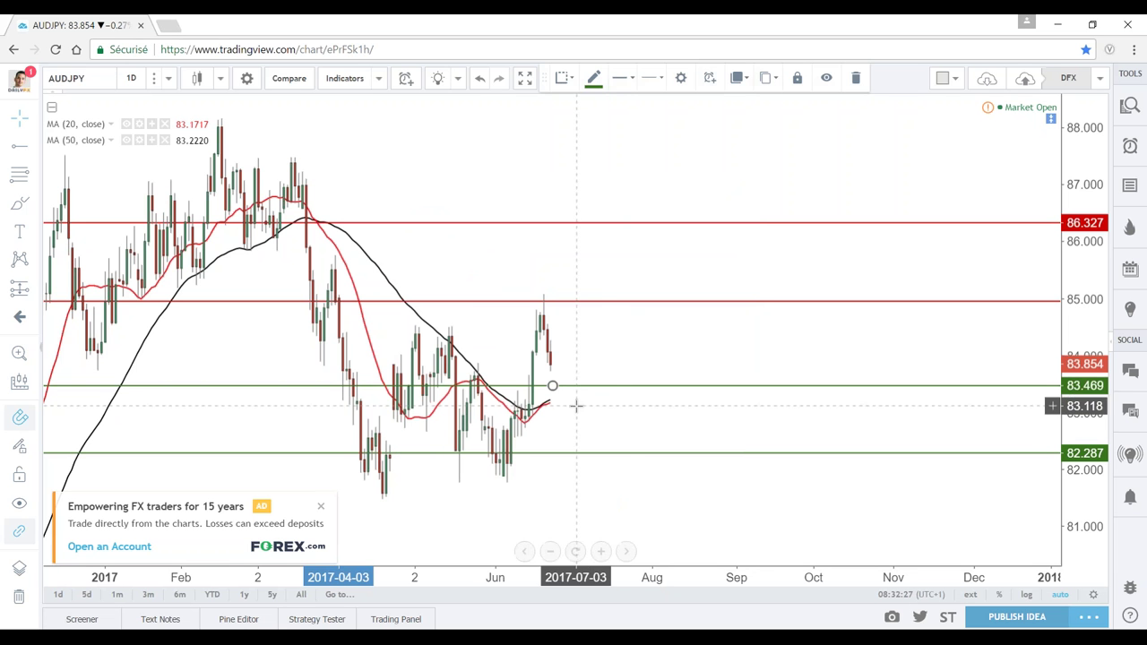
Load the CADJPY chart and pan to show April to October prices
text(CADJPY)
key(Return)
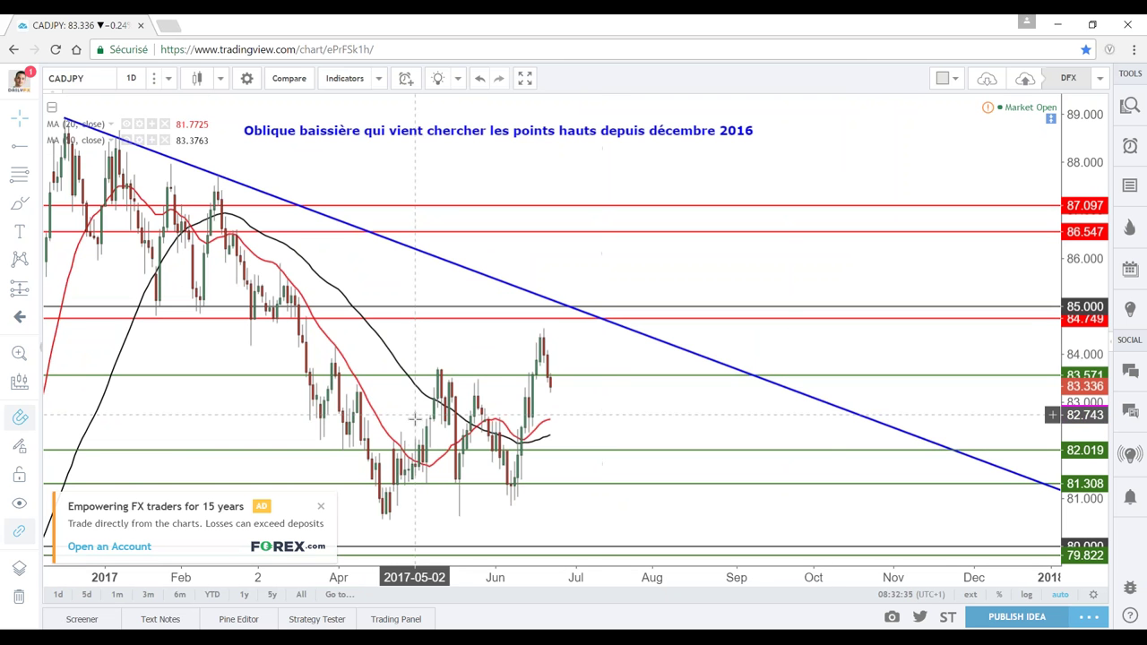
scroll(415, 415, up, 3)
scroll(358, 376, up, 3)
drag(295, 340, 712, 319)
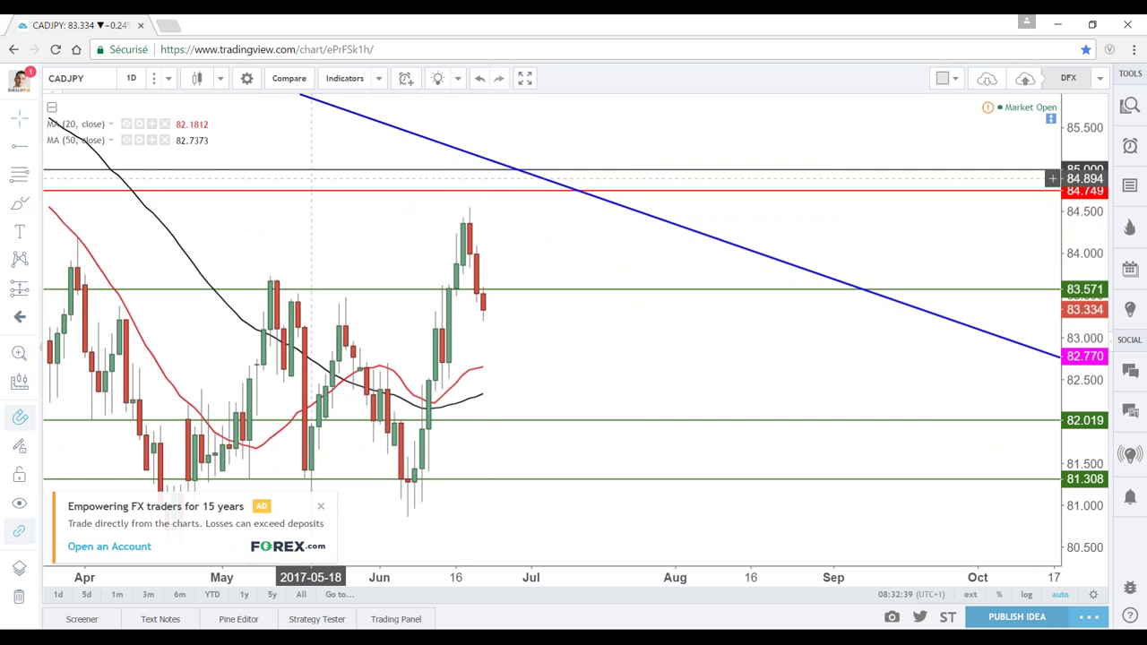
Switch CADJPY to the 1-hour timeframe
click(131, 78)
click(135, 236)
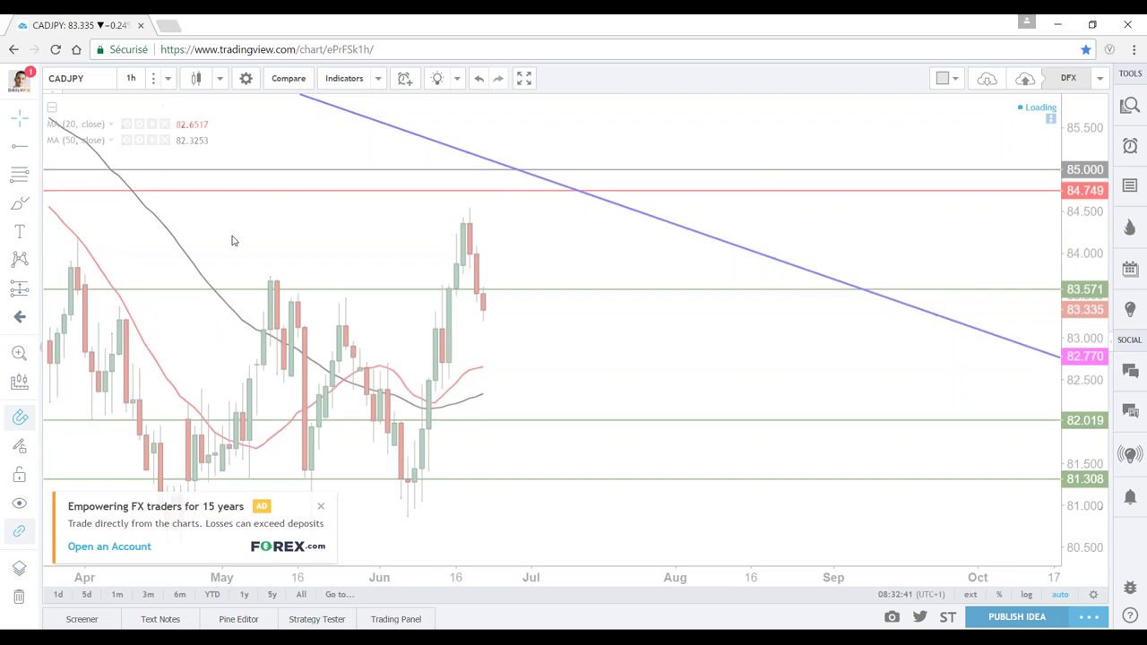
scroll(349, 296, down, 3)
scroll(355, 286, down, 2)
scroll(341, 314, down, 3)
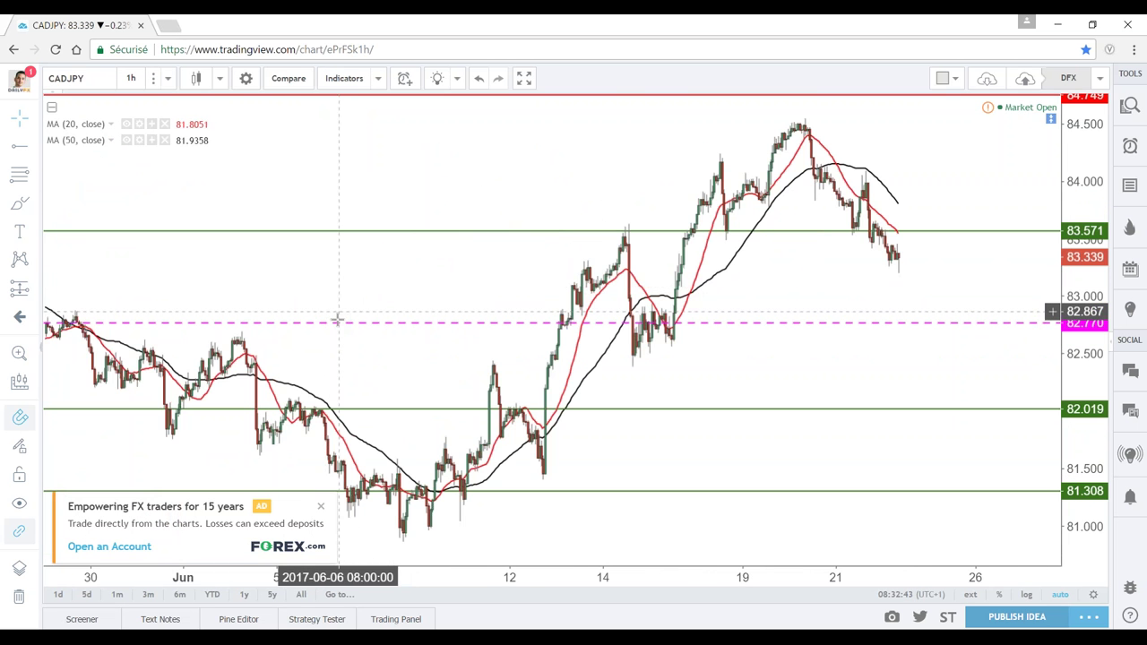
Check the Visibility settings of the magenta 82.770 dashed line, then pan to recent bars
double_click(336, 323)
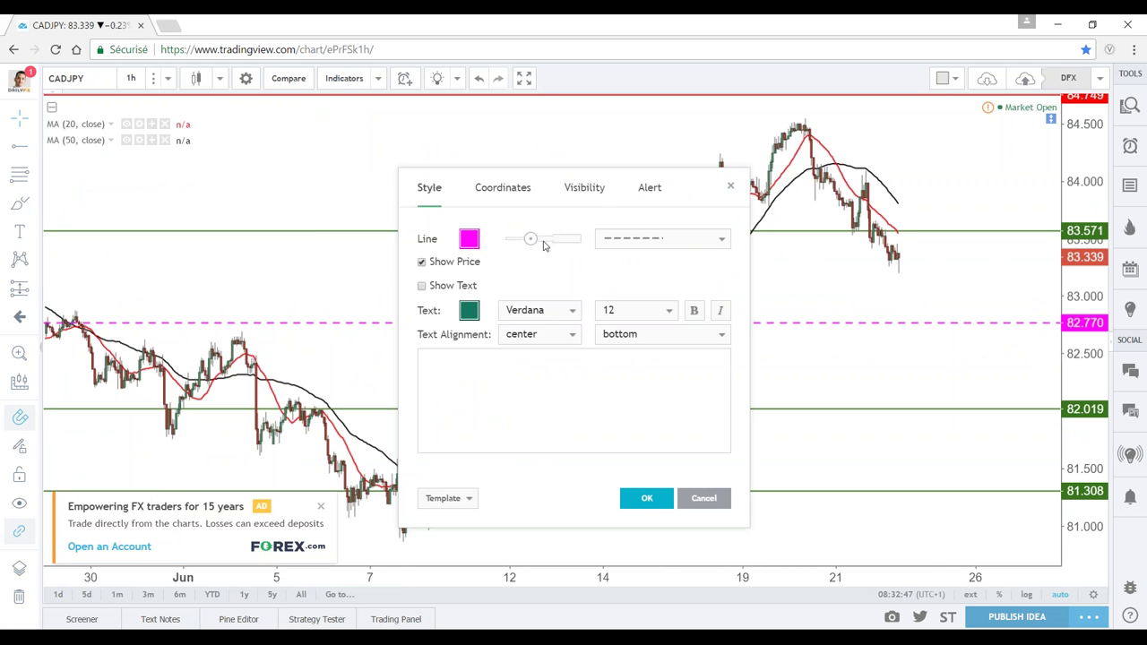
click(584, 190)
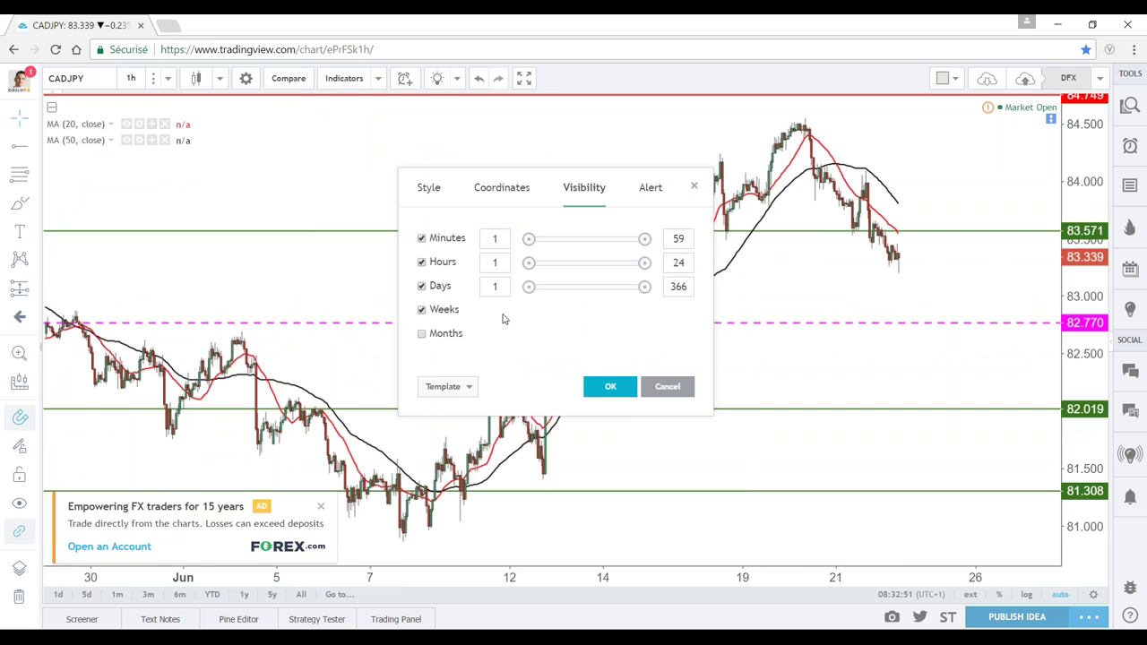
click(593, 387)
drag(576, 289, 377, 211)
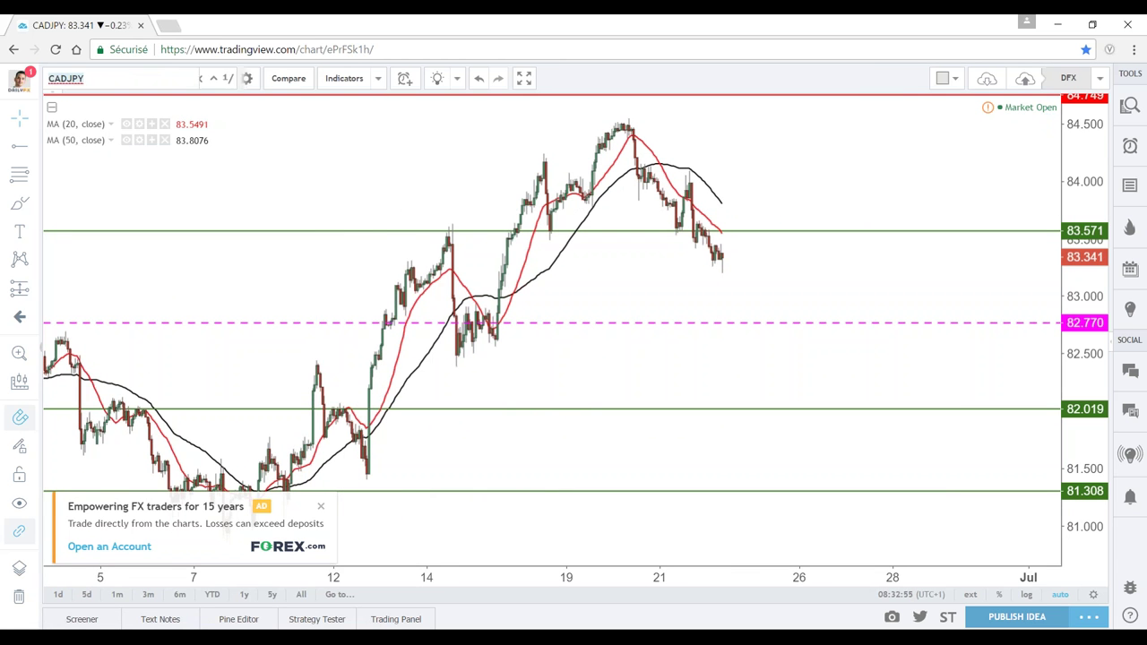
Load USOIL with five days of 5-minute bars
text(USOIL)
key(Return)
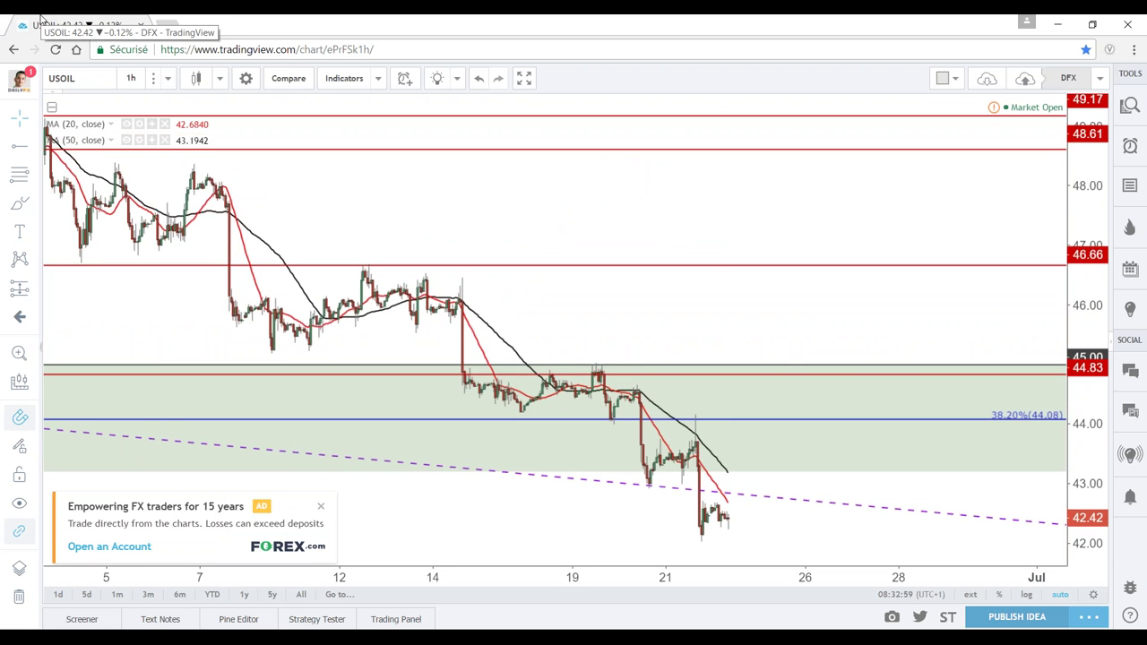
click(84, 594)
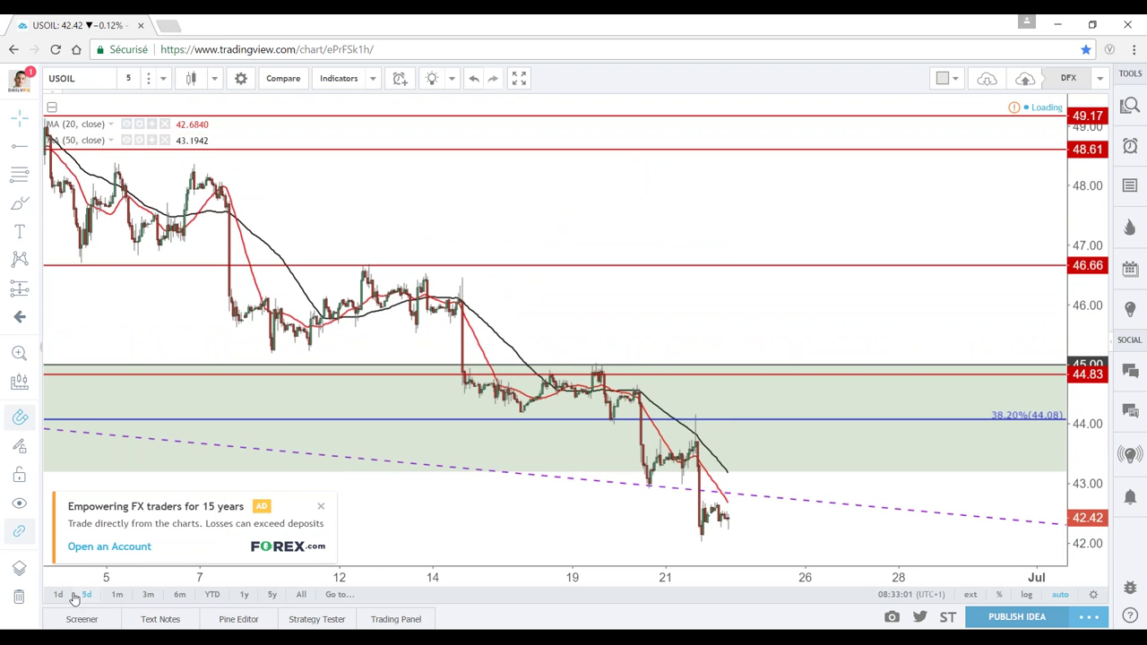
Overlay JXY and USDJPY as comparisons, then remove the USDJPY overlay
click(283, 78)
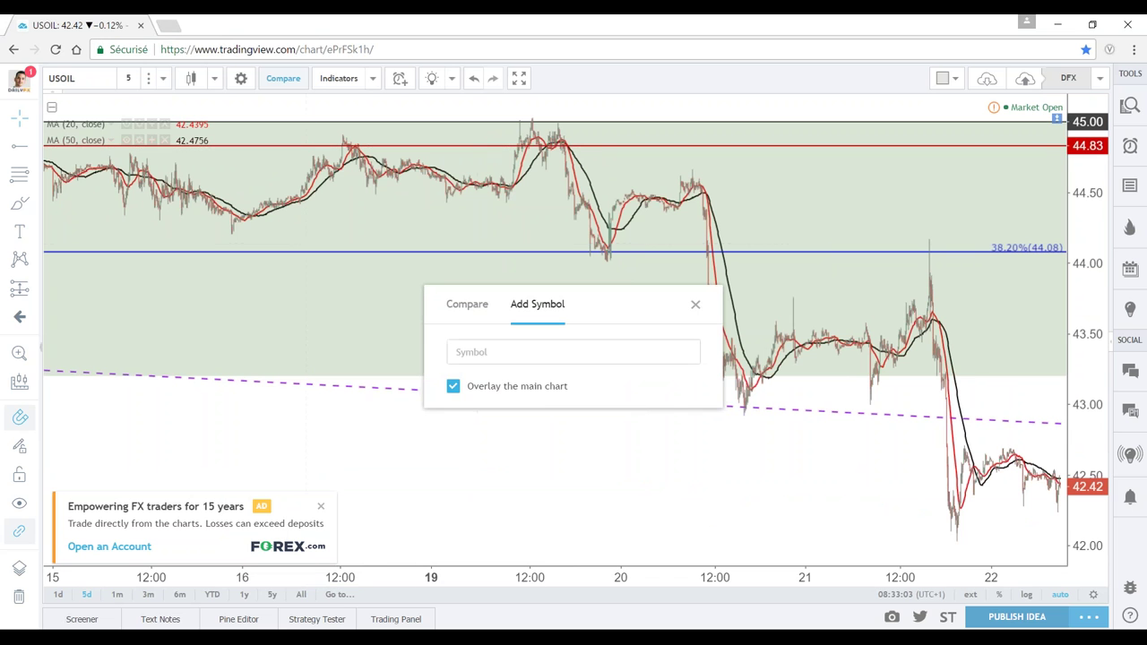
text(JXY)
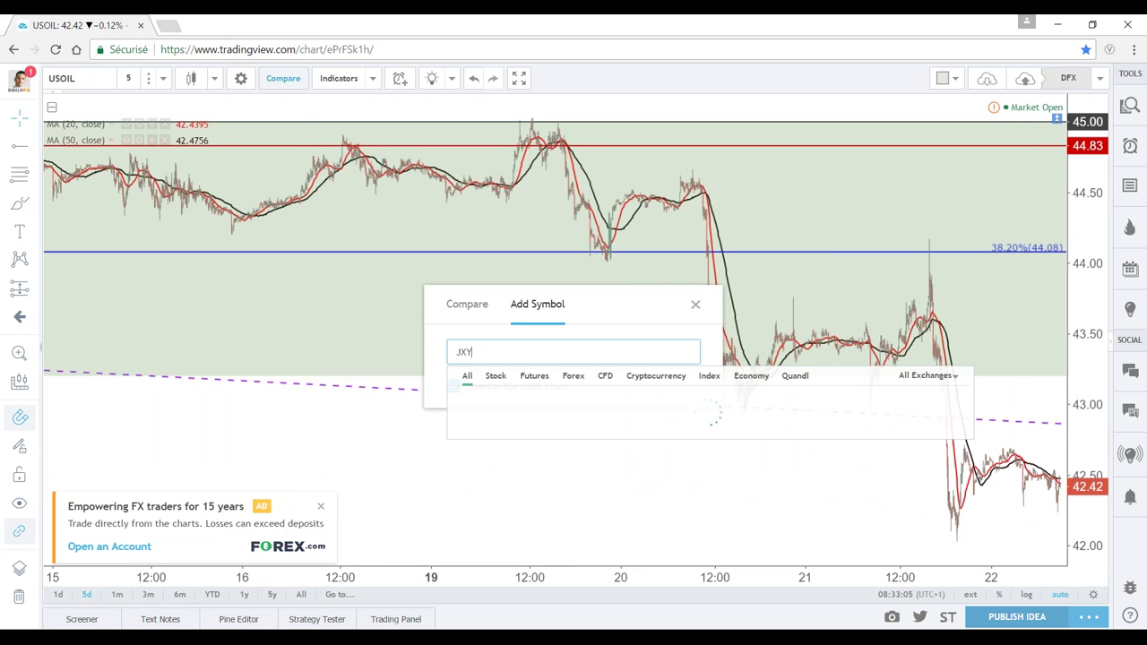
key(Return)
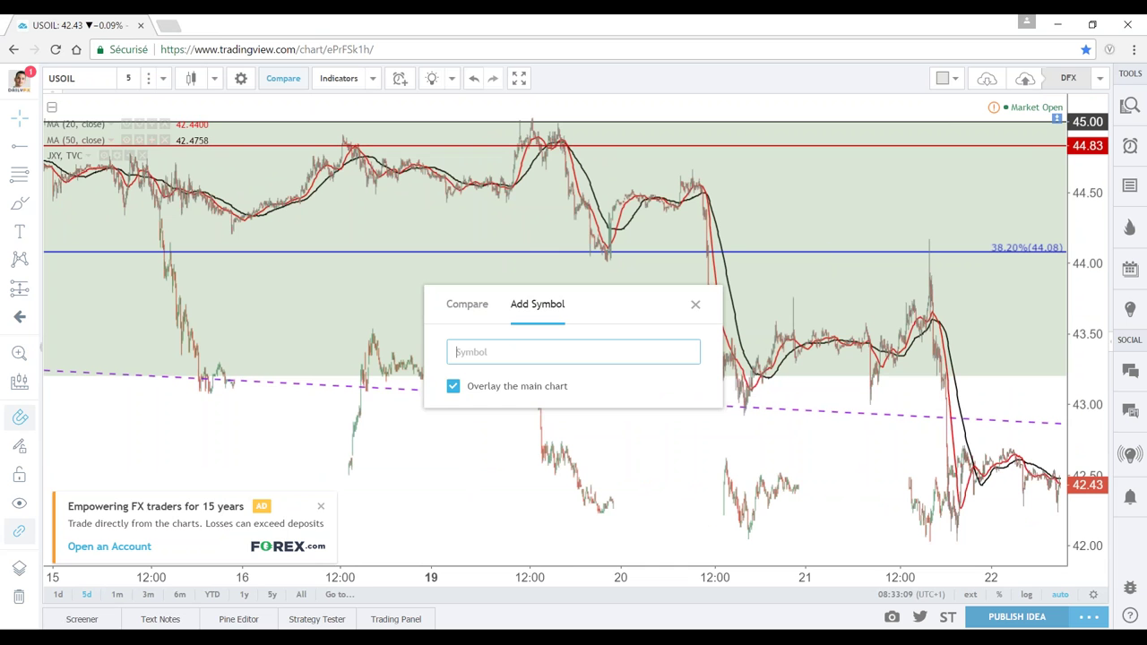
text(USDJ)
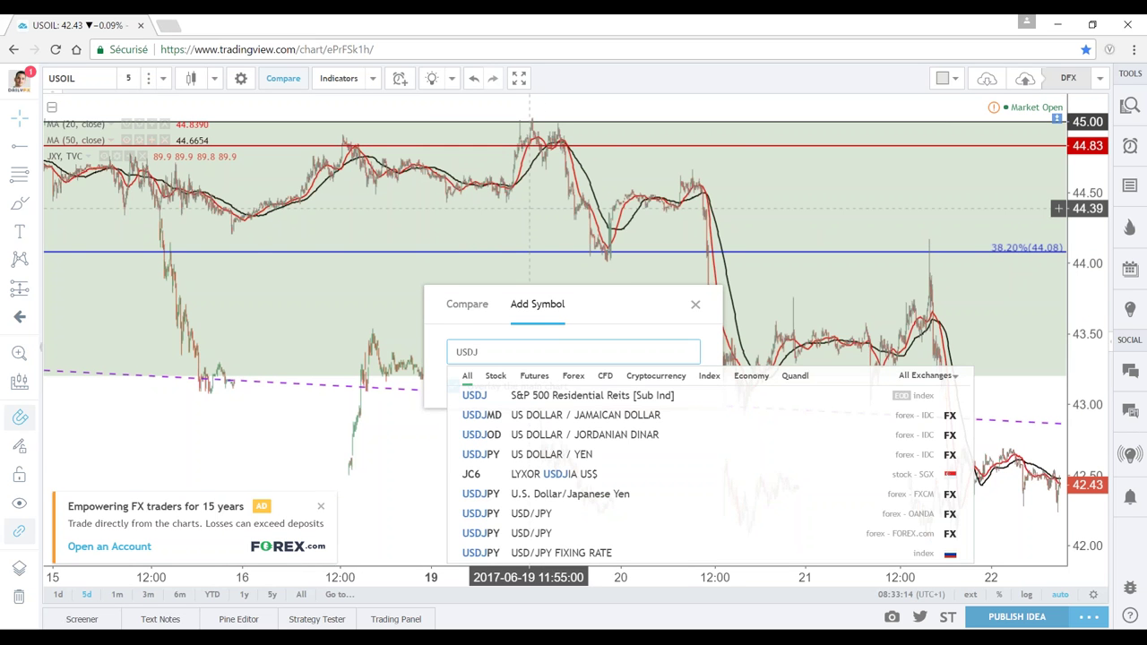
key(Return)
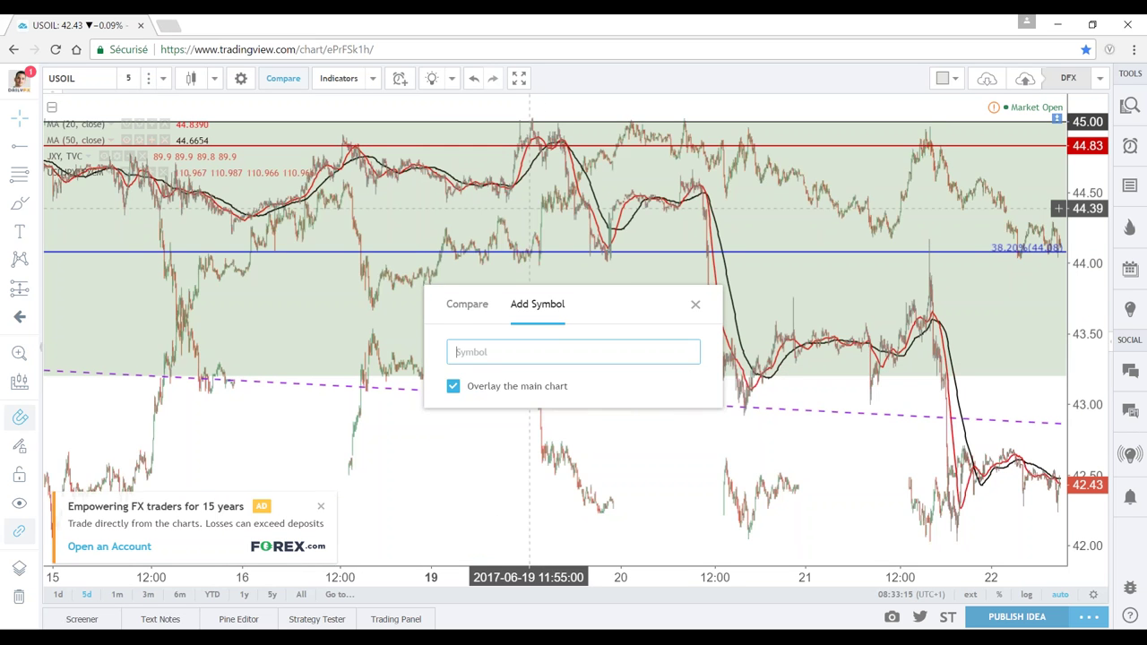
click(695, 304)
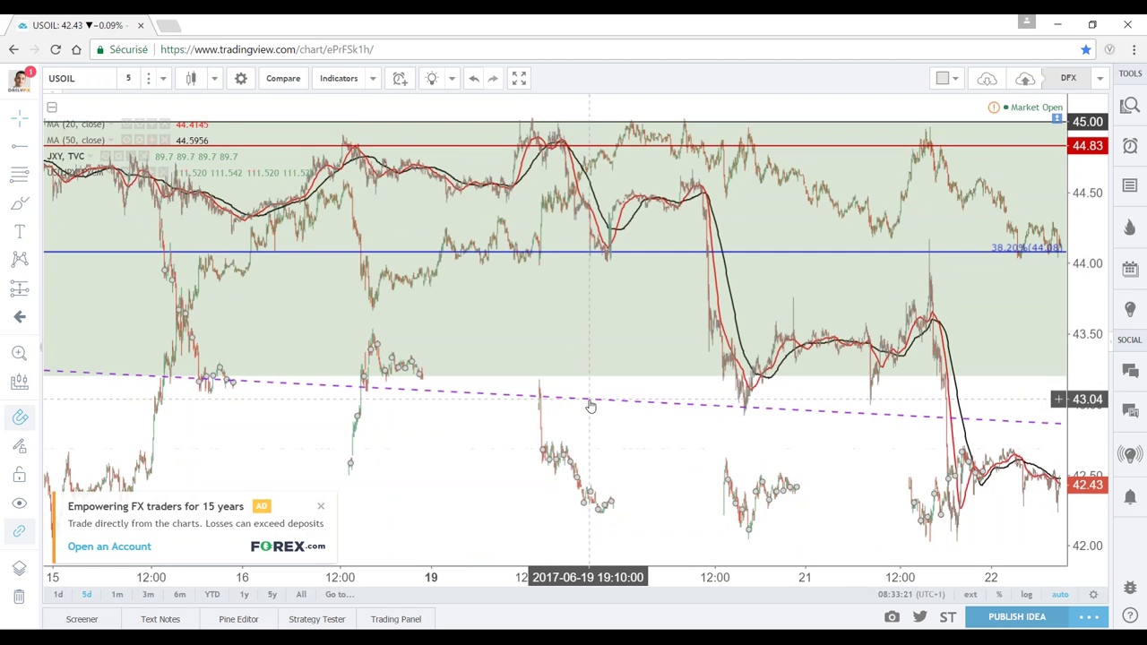
double_click(942, 177)
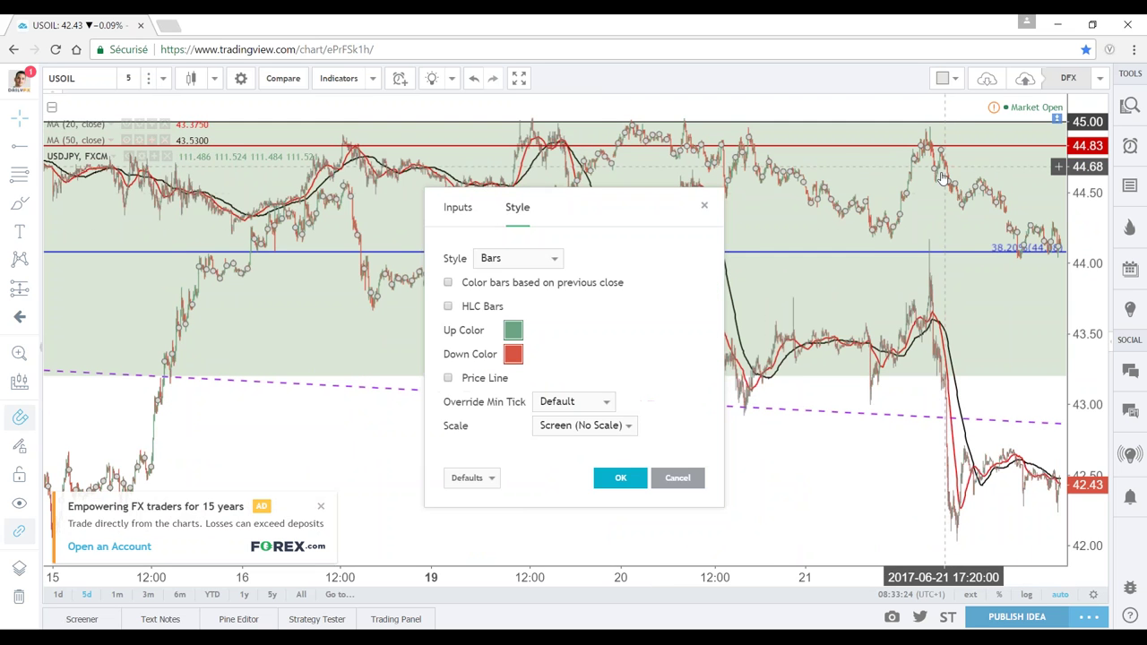
click(704, 207)
click(167, 156)
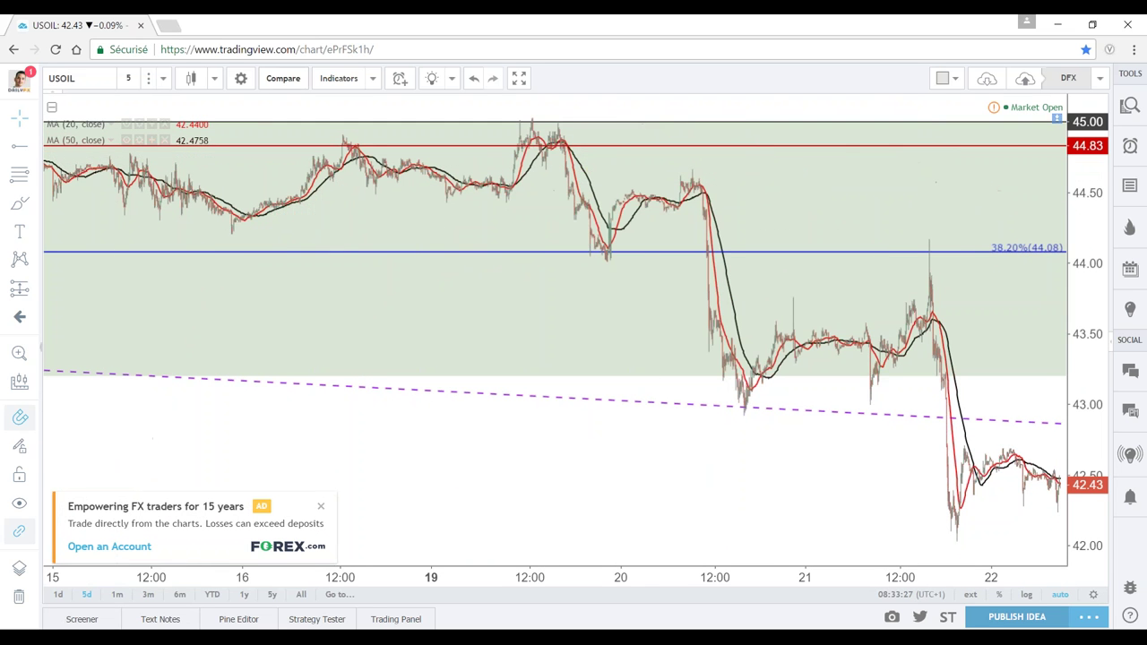
Add JOYUSD and JPYUSD comparison overlays to the USOIL chart
click(287, 80)
click(517, 357)
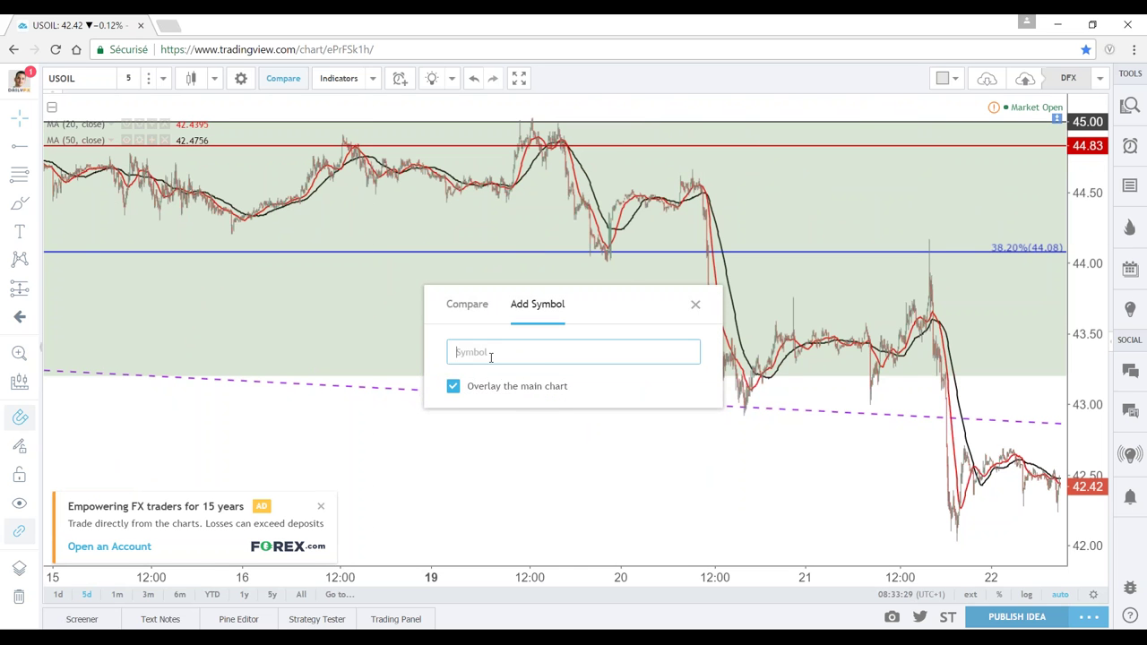
text(JOYUSD)
key(Return)
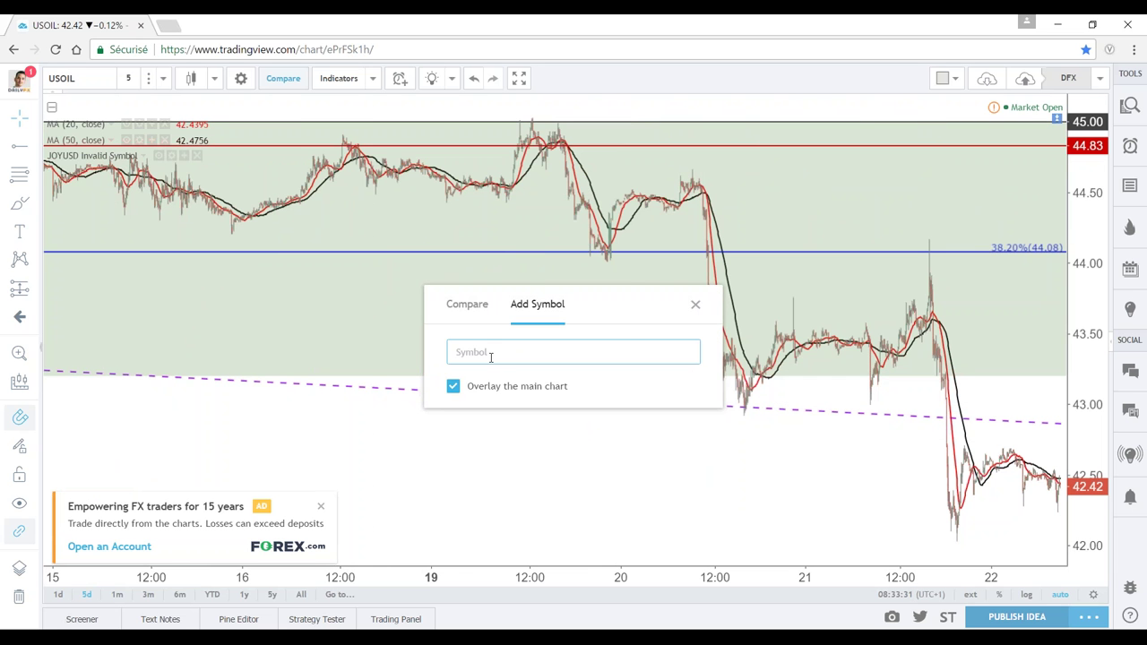
click(694, 307)
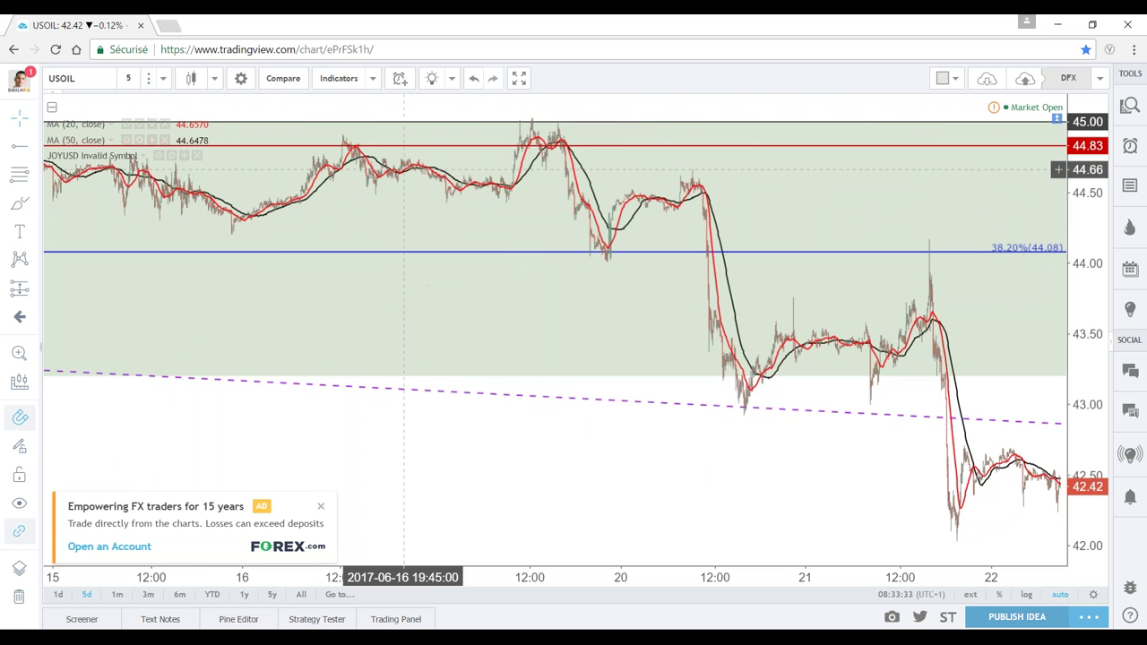
click(277, 81)
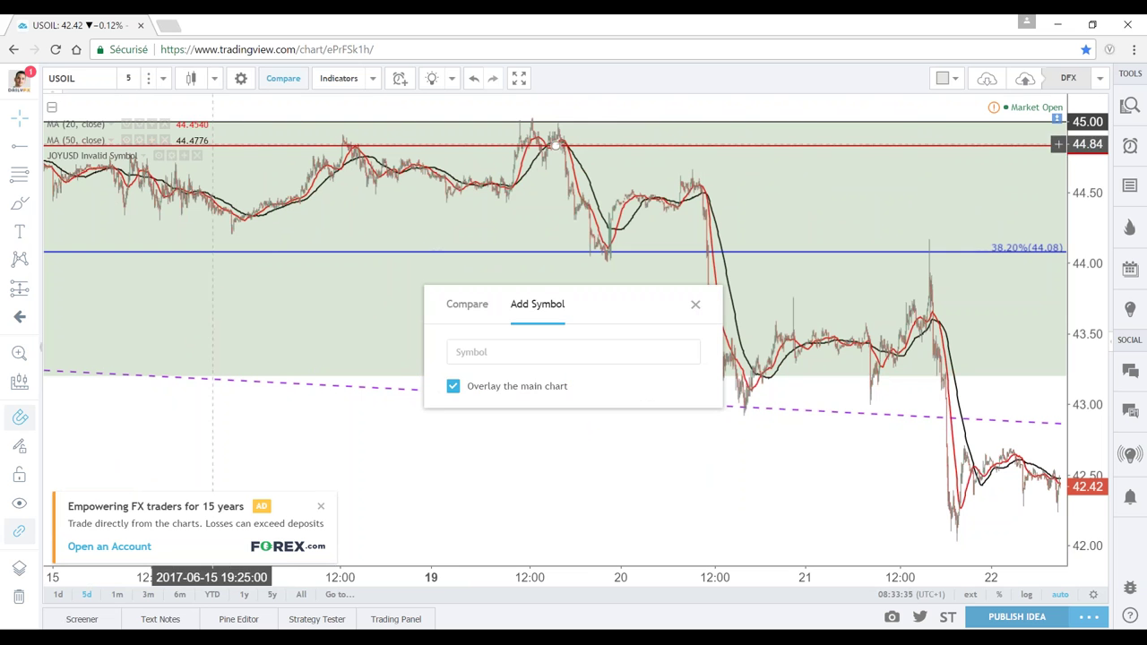
text(JPYUSD)
key(Return)
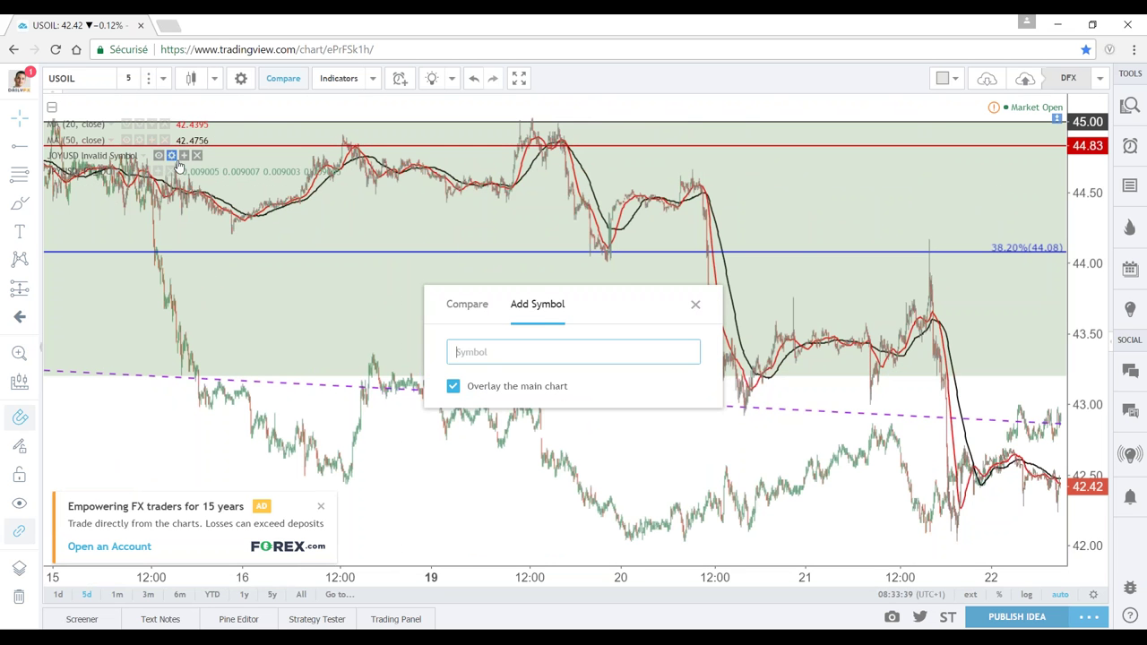
key(Escape)
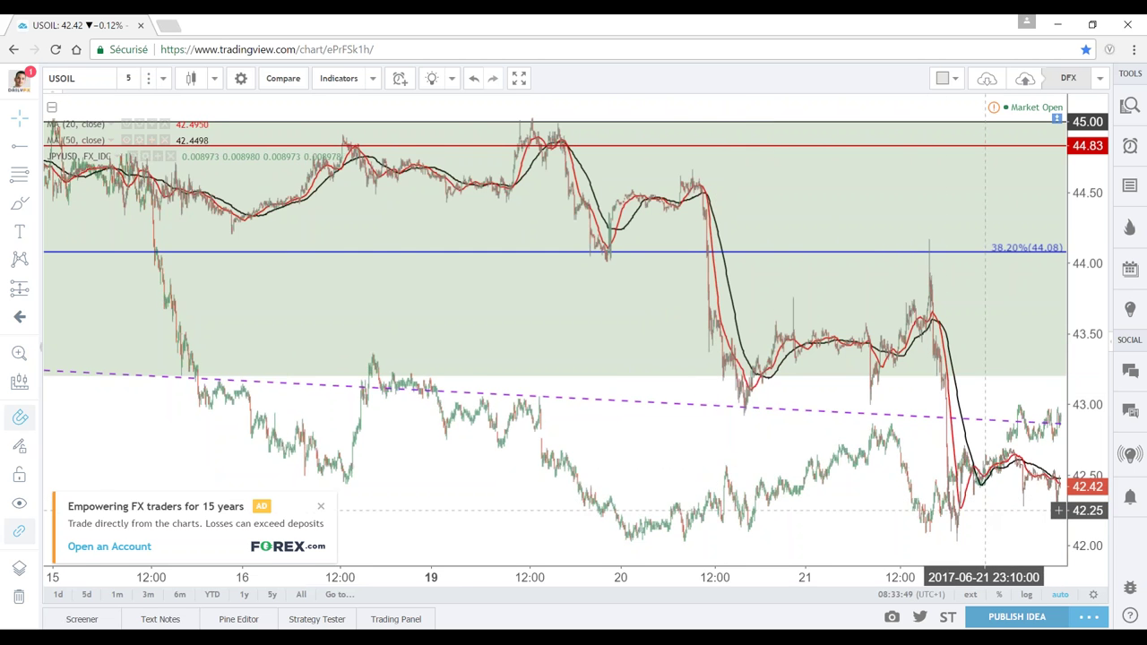
Pan to the latest USOIL bars, delete the JPYUSD overlay, and enter CADJPY as the symbol
drag(985, 510, 663, 437)
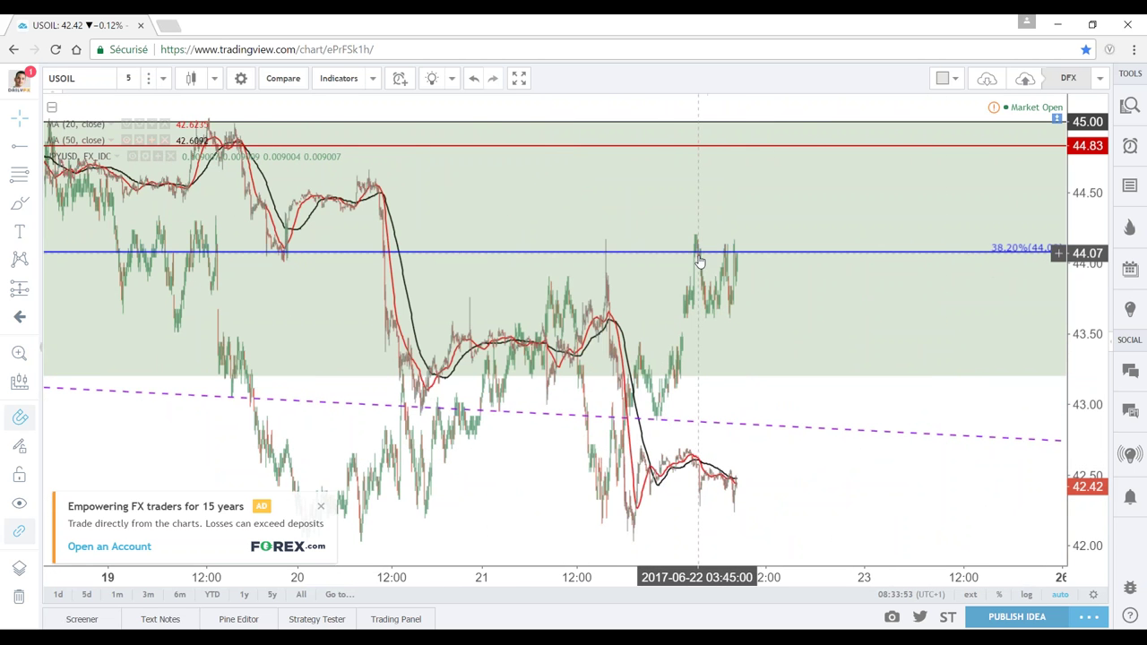
key(Delete)
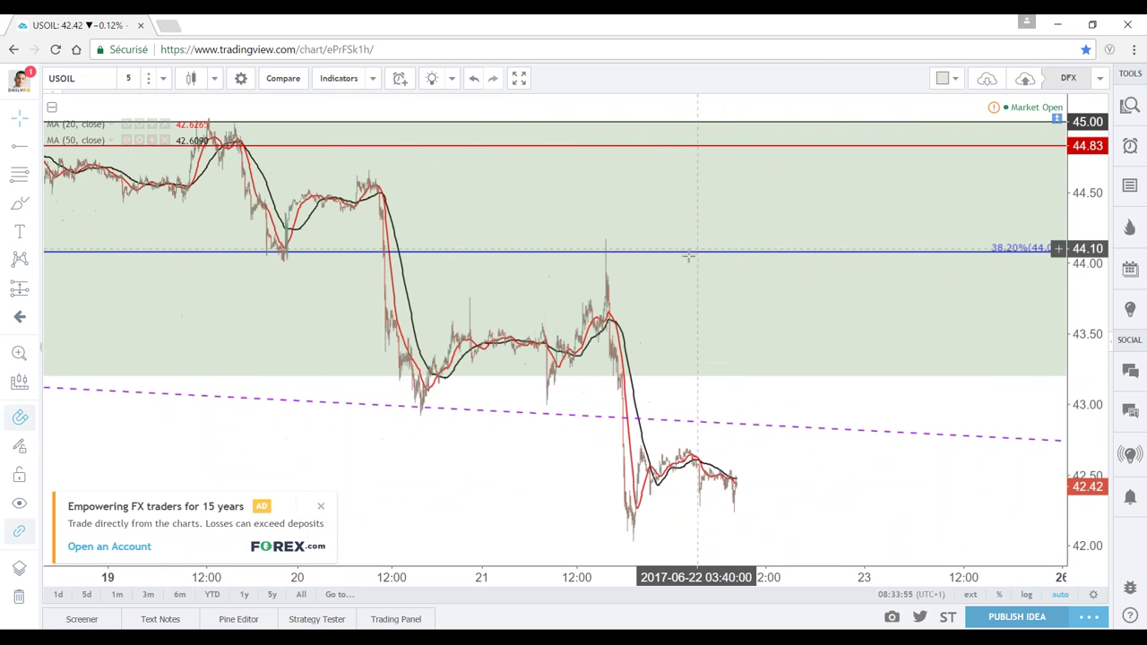
click(87, 78)
text(C)
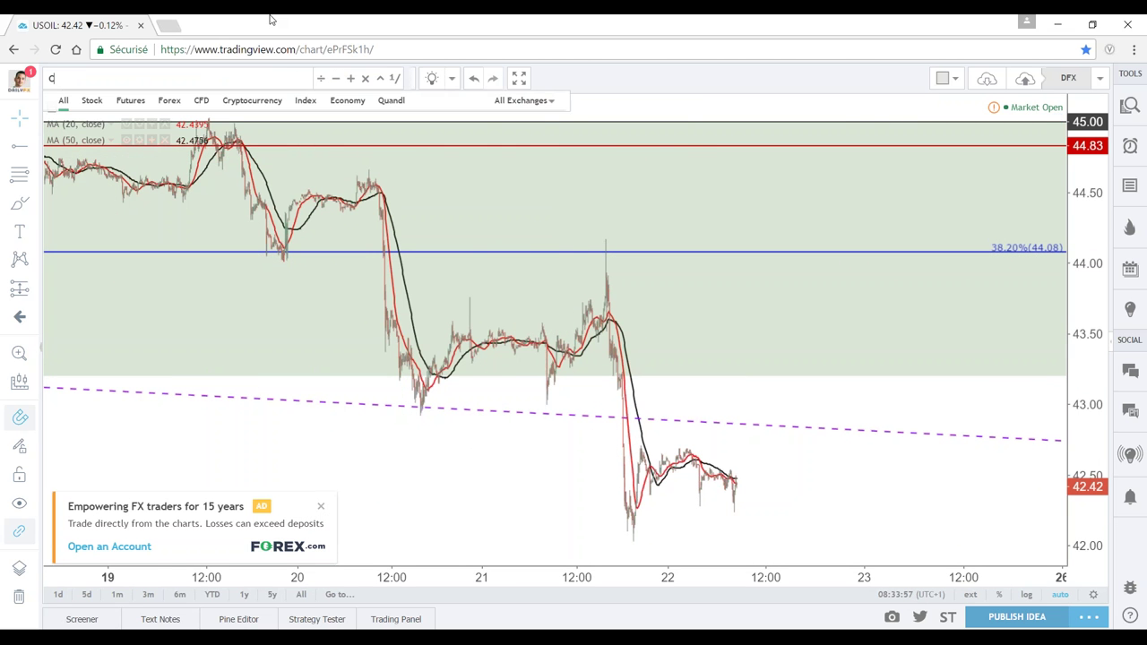
text(ADJPY)
Load CADJPY on 1-day candles and zoom around its 2017 descending trendline
key(Return)
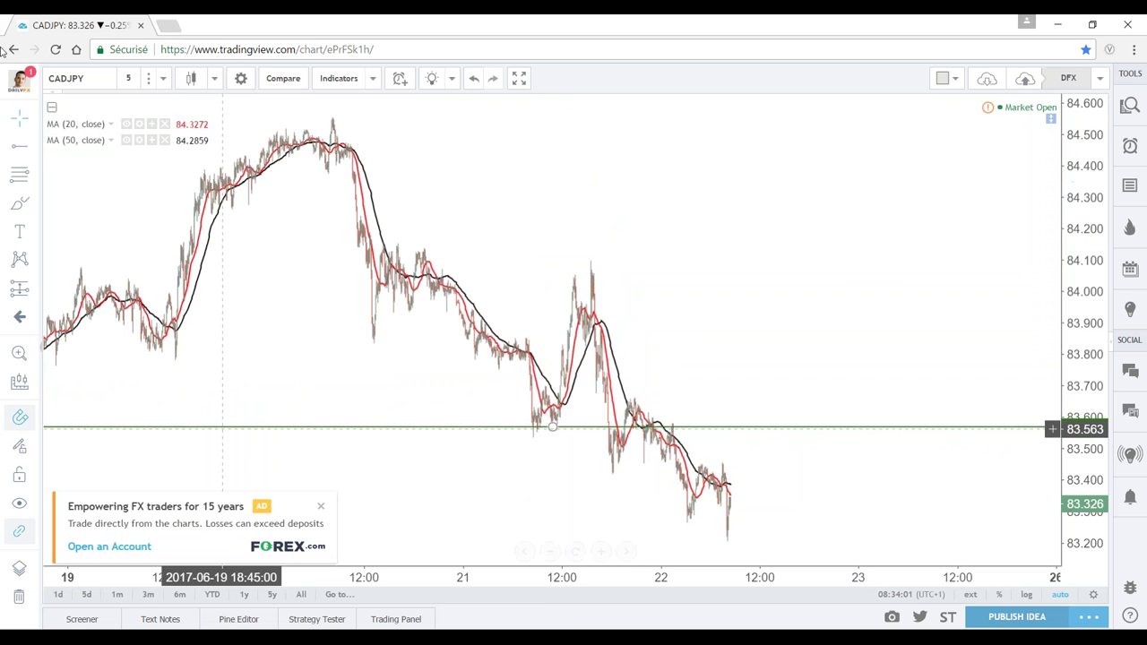
click(128, 78)
click(143, 328)
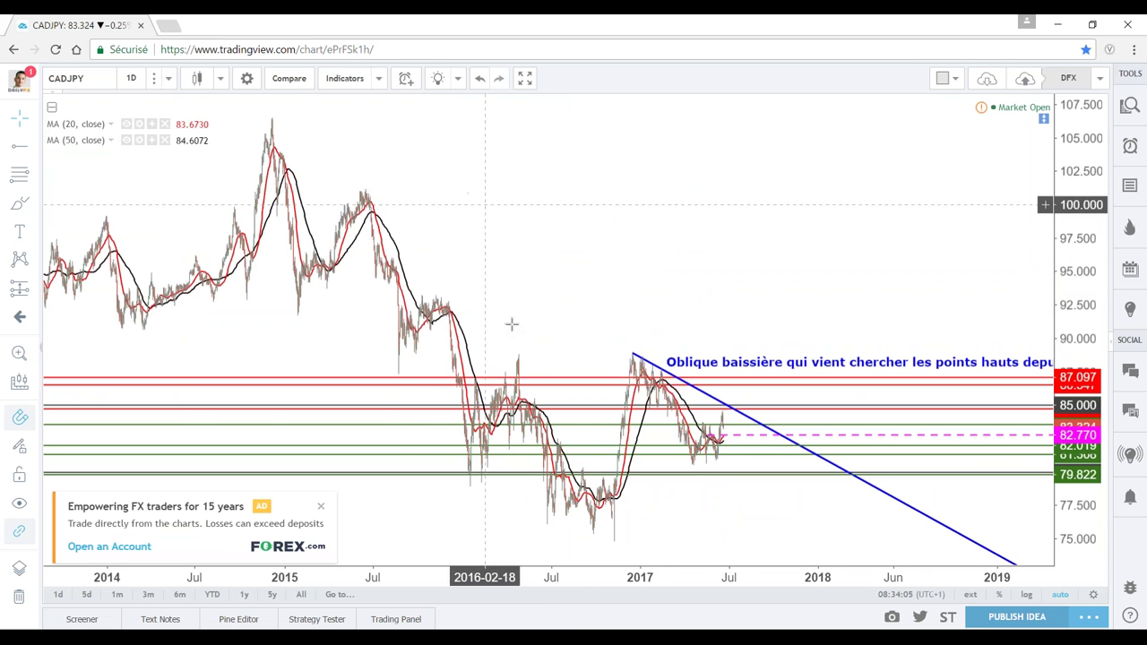
scroll(511, 324, up, 3)
scroll(842, 322, up, 3)
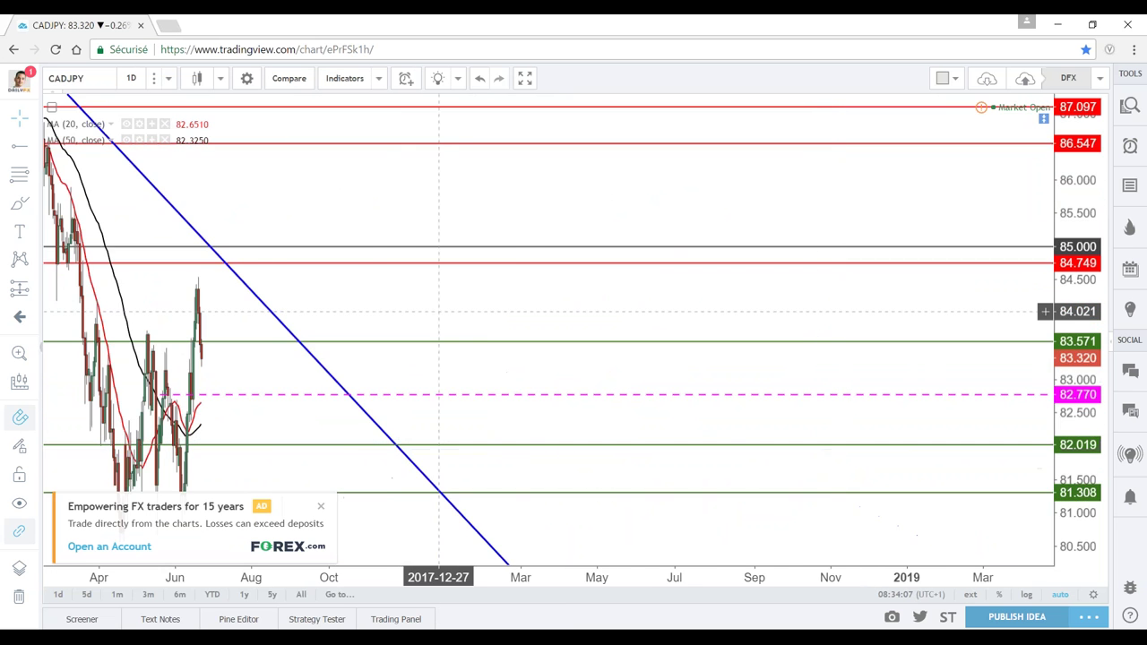
scroll(385, 313, down, 2)
scroll(474, 309, up, 4)
drag(468, 296, 609, 261)
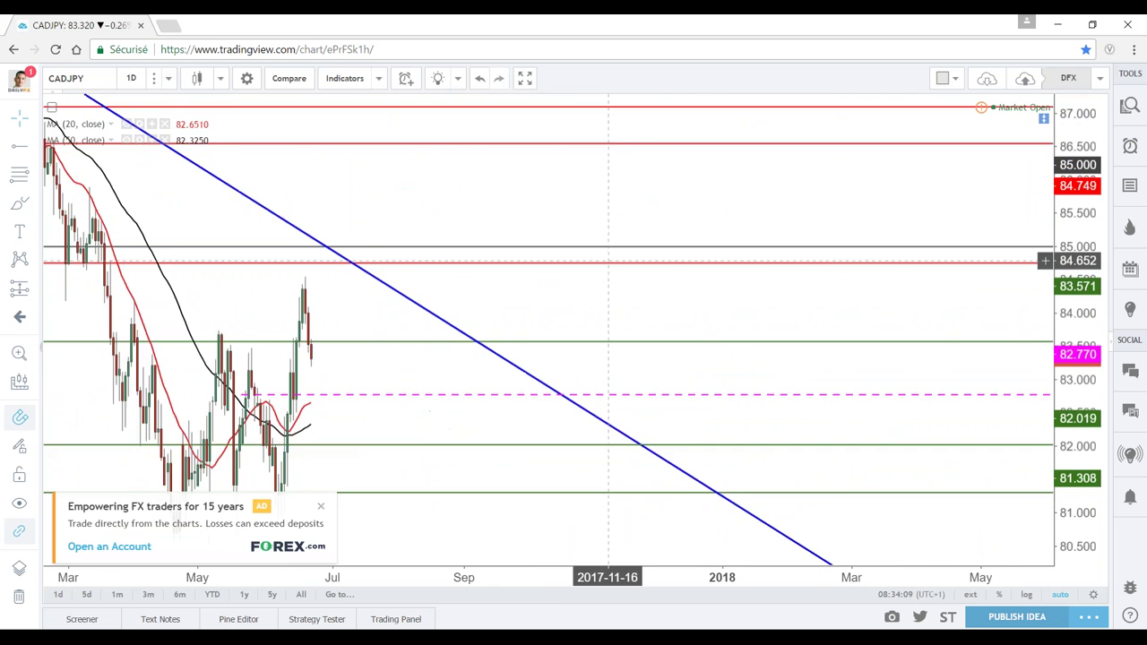
scroll(608, 260, down, 3)
scroll(558, 286, down, 1)
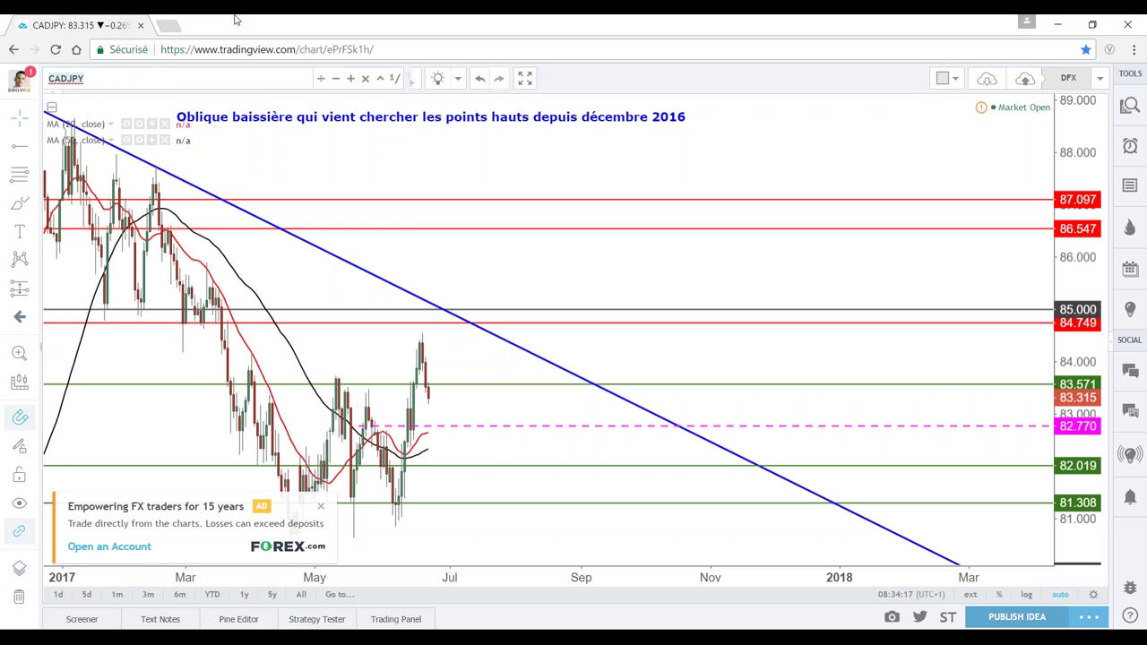
Show the watchlist, load the NZDJPY daily chart, then pick USOIL from the watchlist
click(1129, 106)
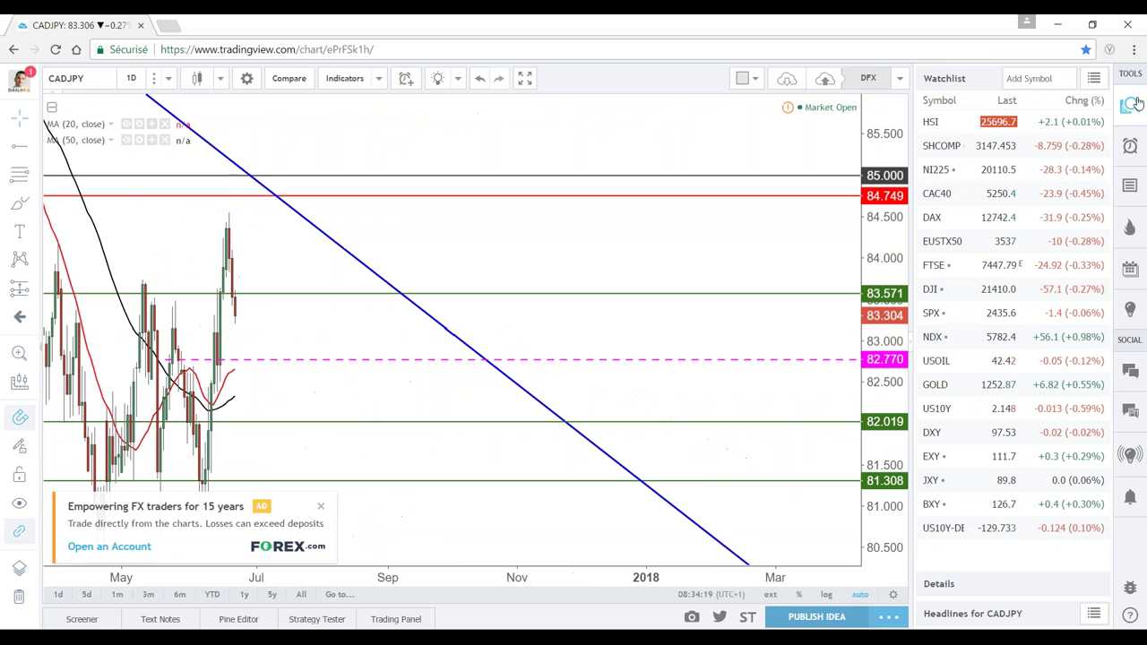
click(67, 78)
click(141, 18)
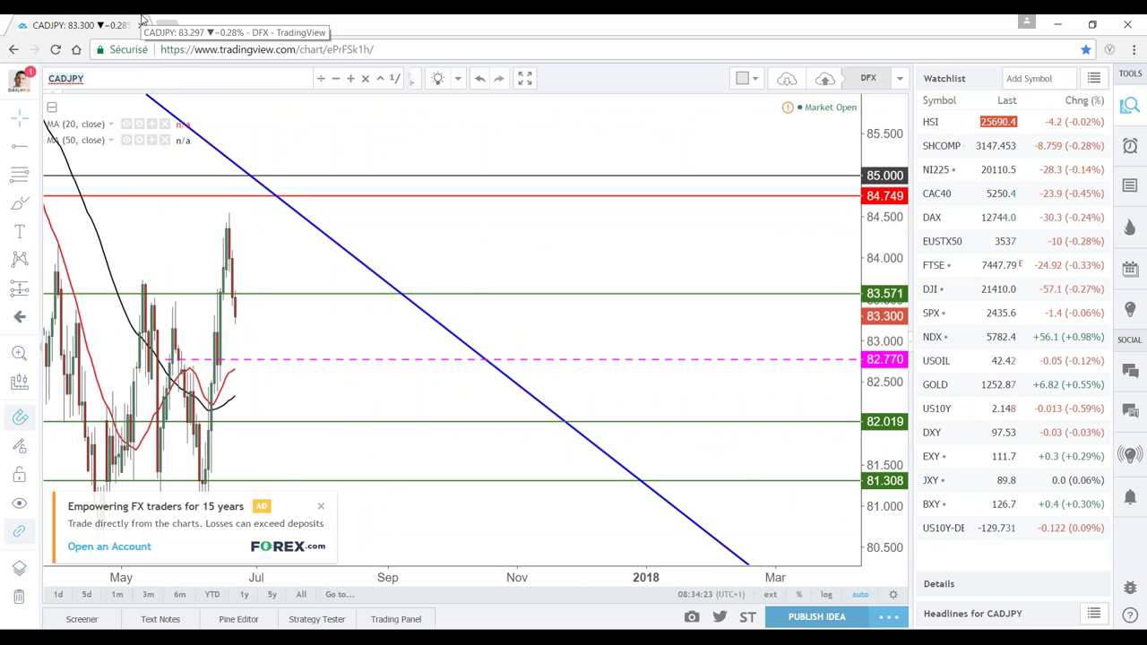
text(NZDJPY)
key(Return)
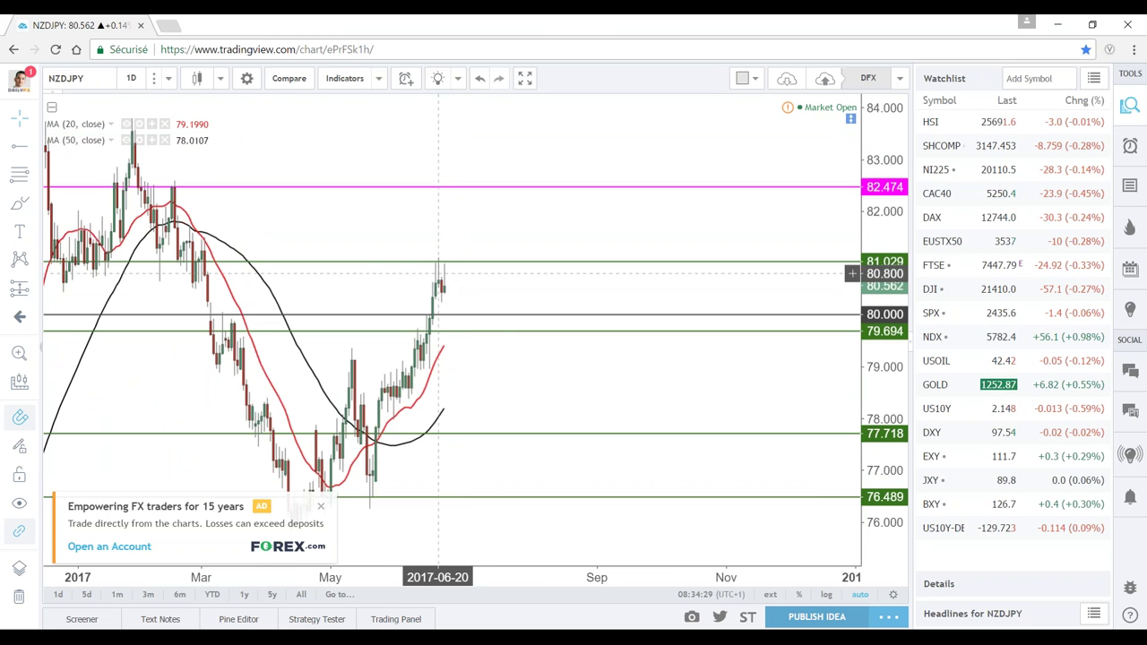
mouse_move(454, 287)
mouse_down()
mouse_move(519, 288)
mouse_move(452, 295)
mouse_up()
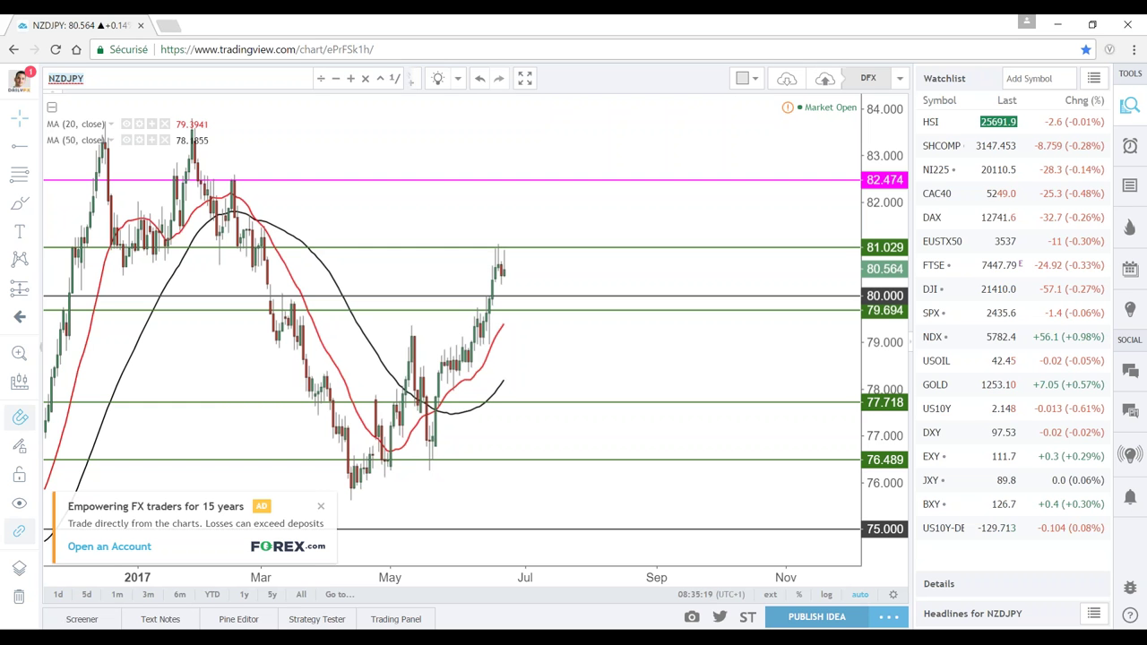
click(935, 360)
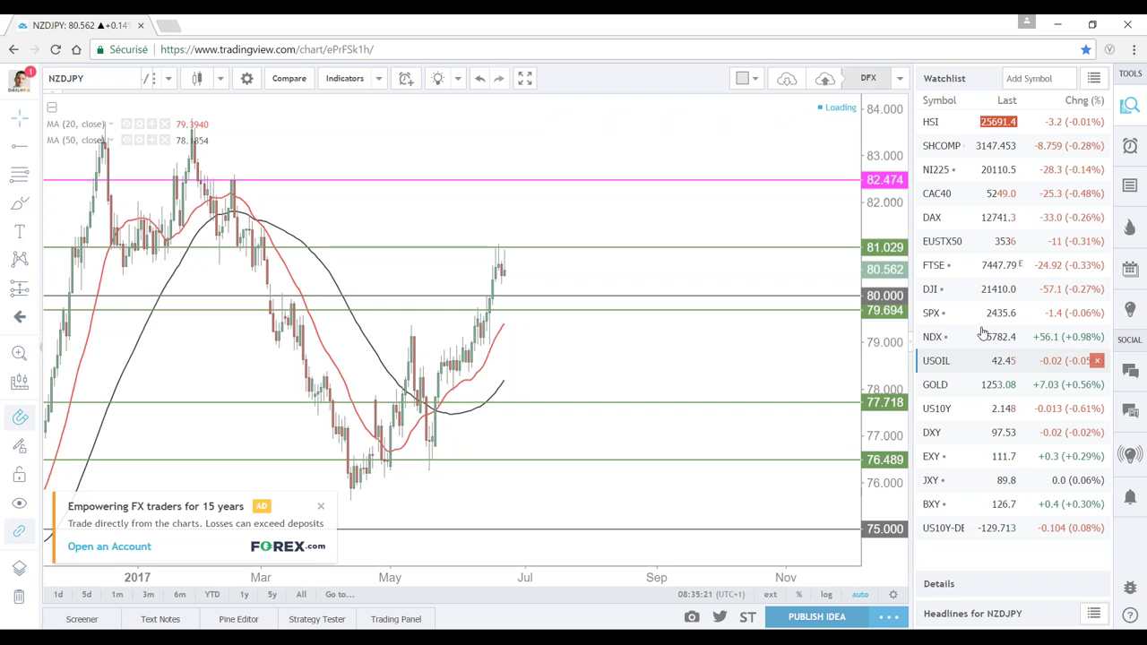
Review USOIL's 2014–2021 history on monthly candles
click(167, 78)
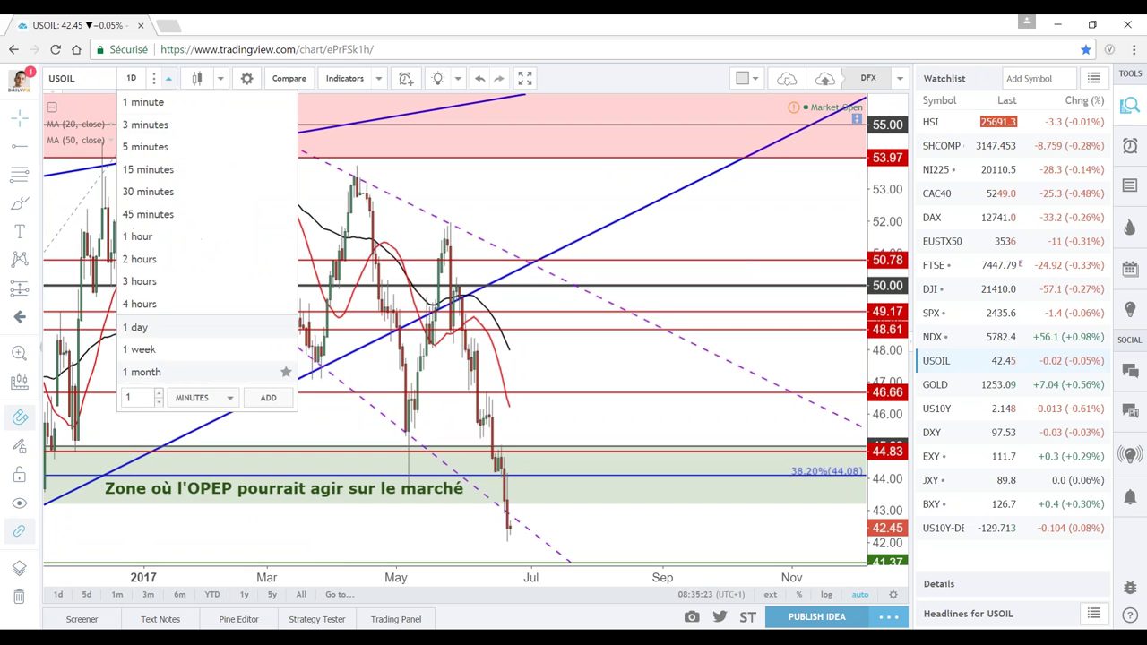
click(141, 371)
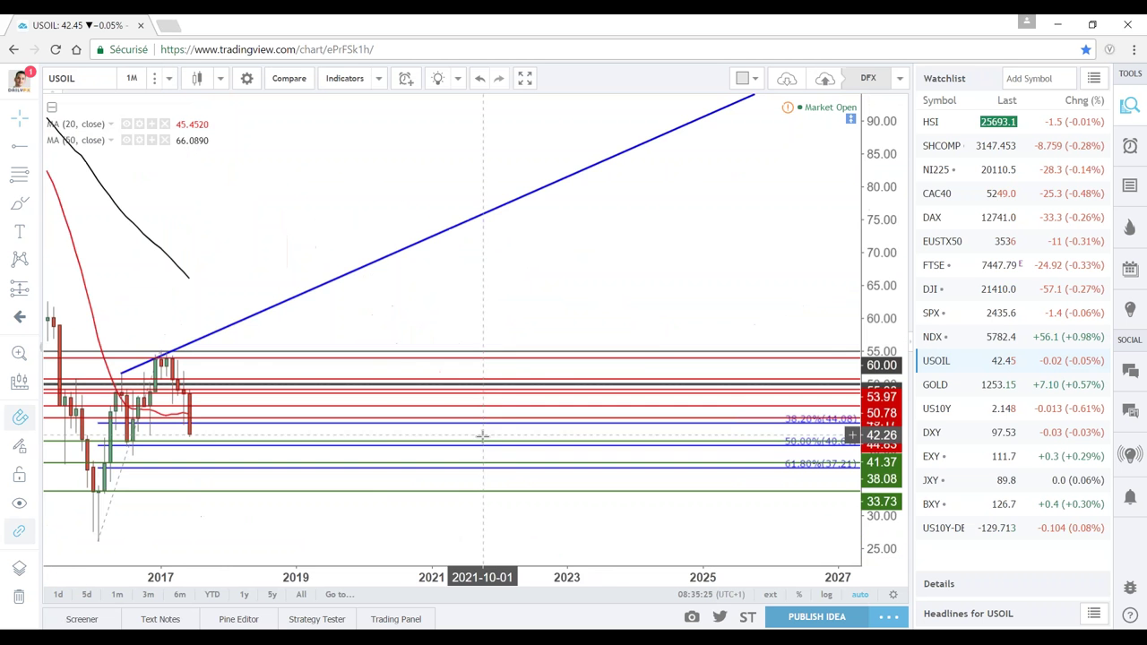
scroll(302, 337, down, 3)
scroll(358, 333, up, 3)
scroll(347, 333, up, 2)
drag(347, 332, 518, 341)
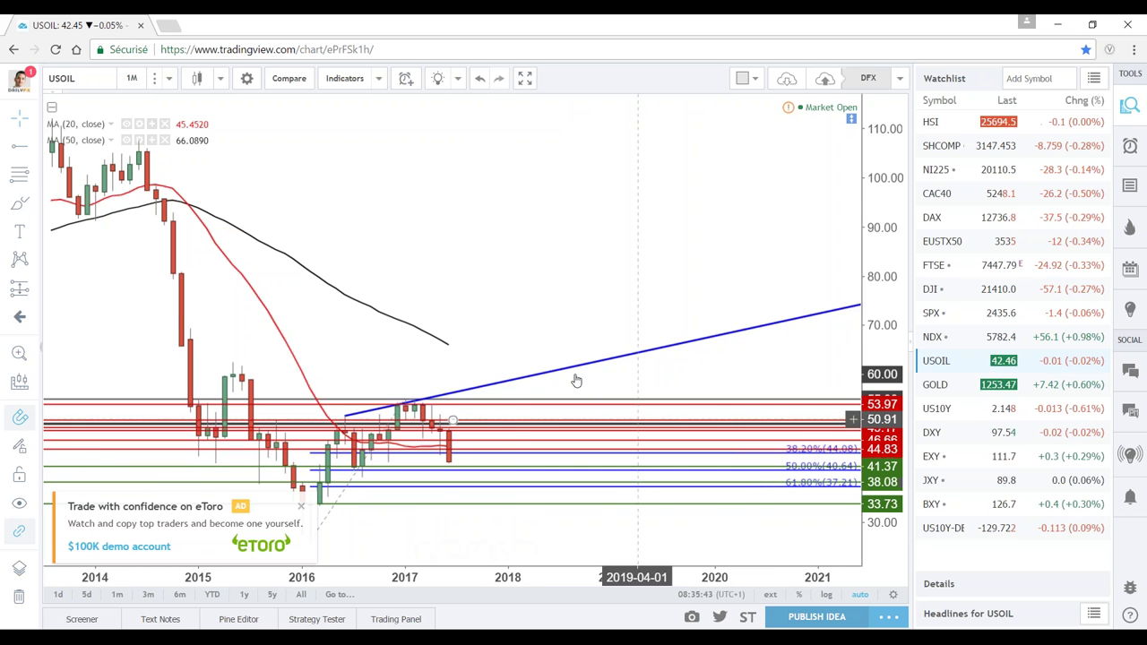
Return USOIL to daily candles around the OPEC zone
click(132, 78)
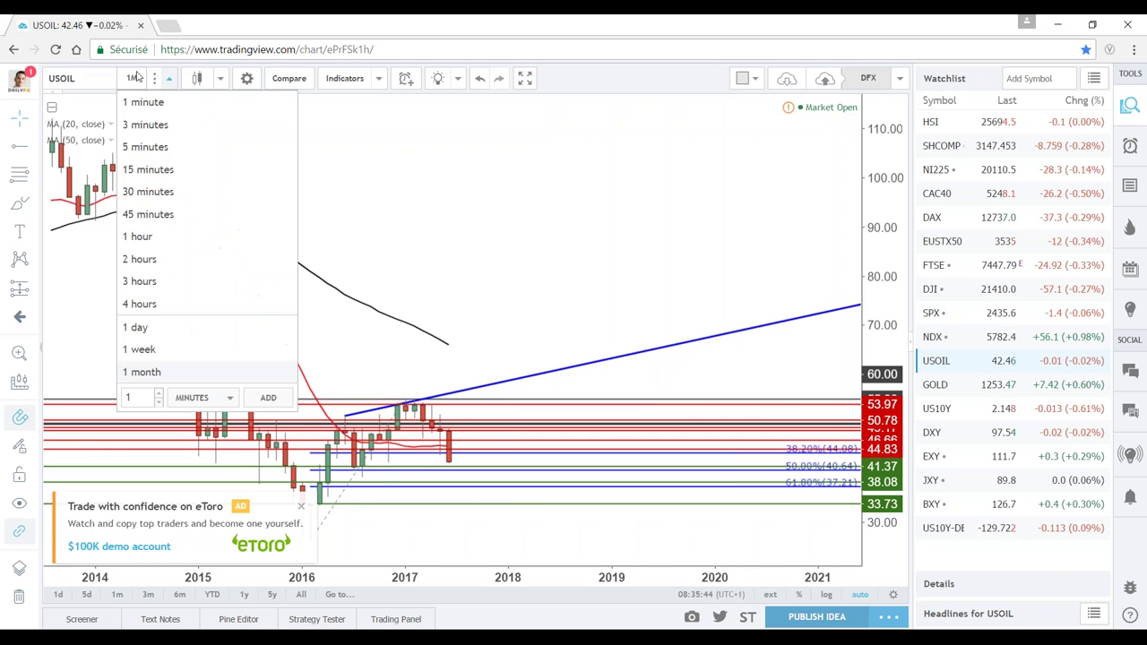
click(179, 328)
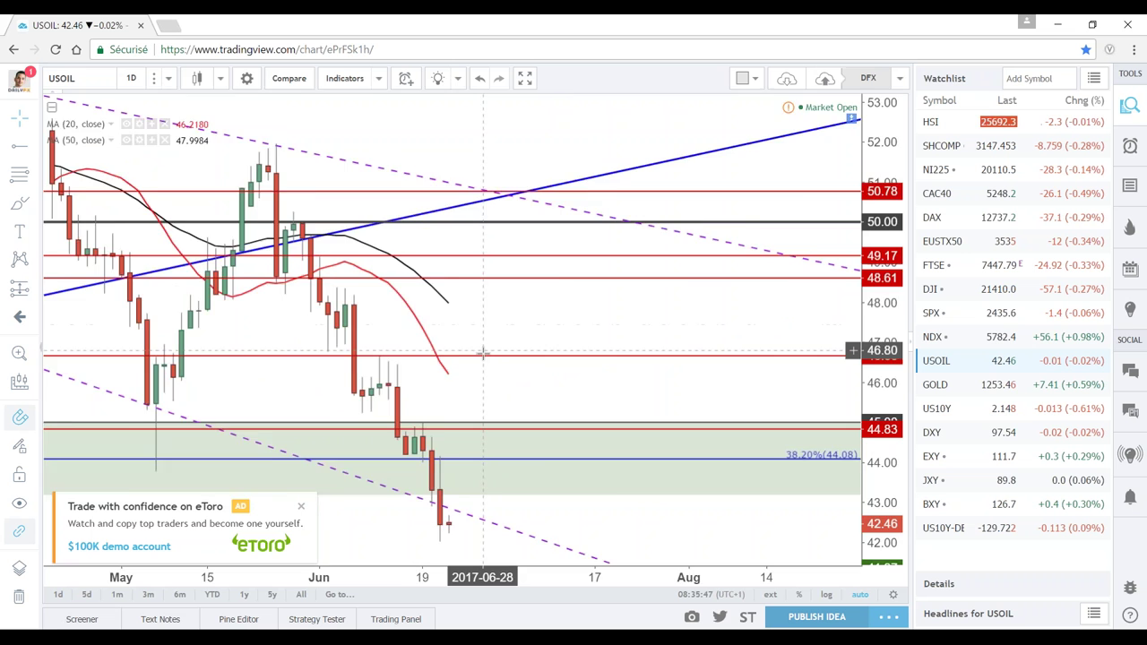
scroll(487, 356, down, 3)
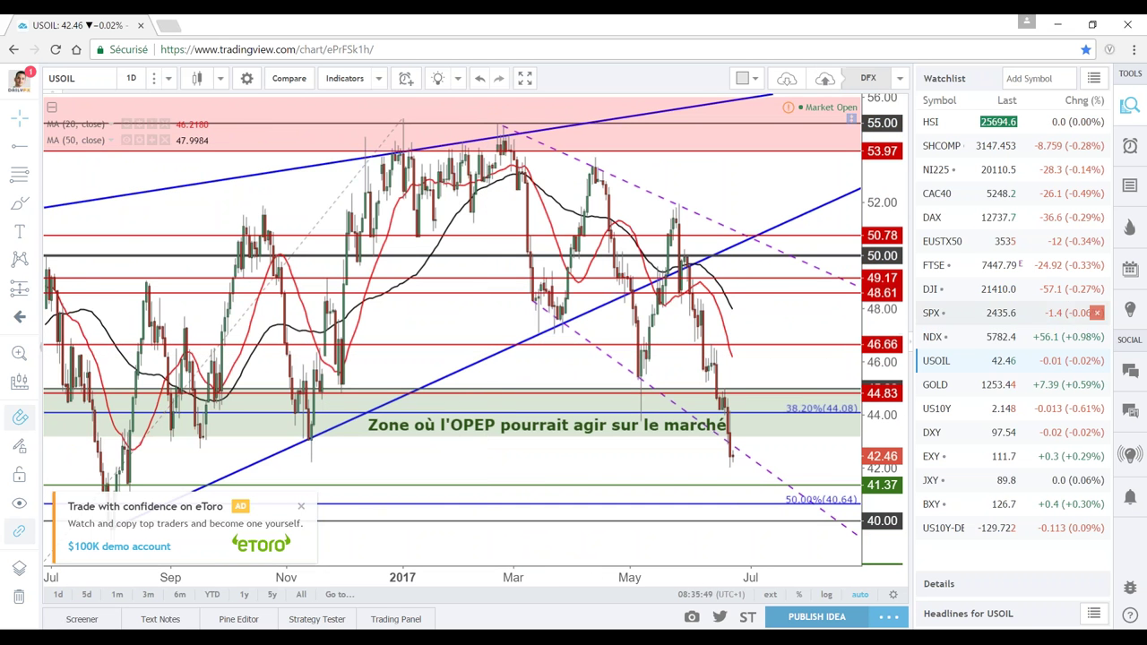
click(100, 84)
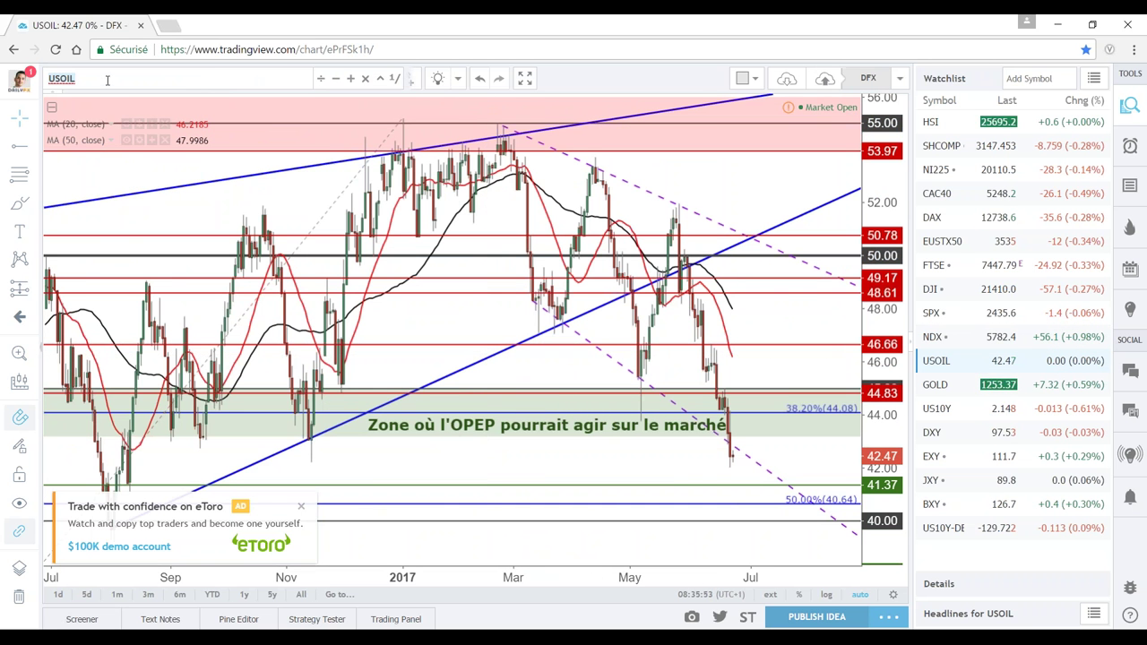
Enter NZDCAD in the symbol search to load its daily chart with 20/50 moving averages
text(NZDJ)
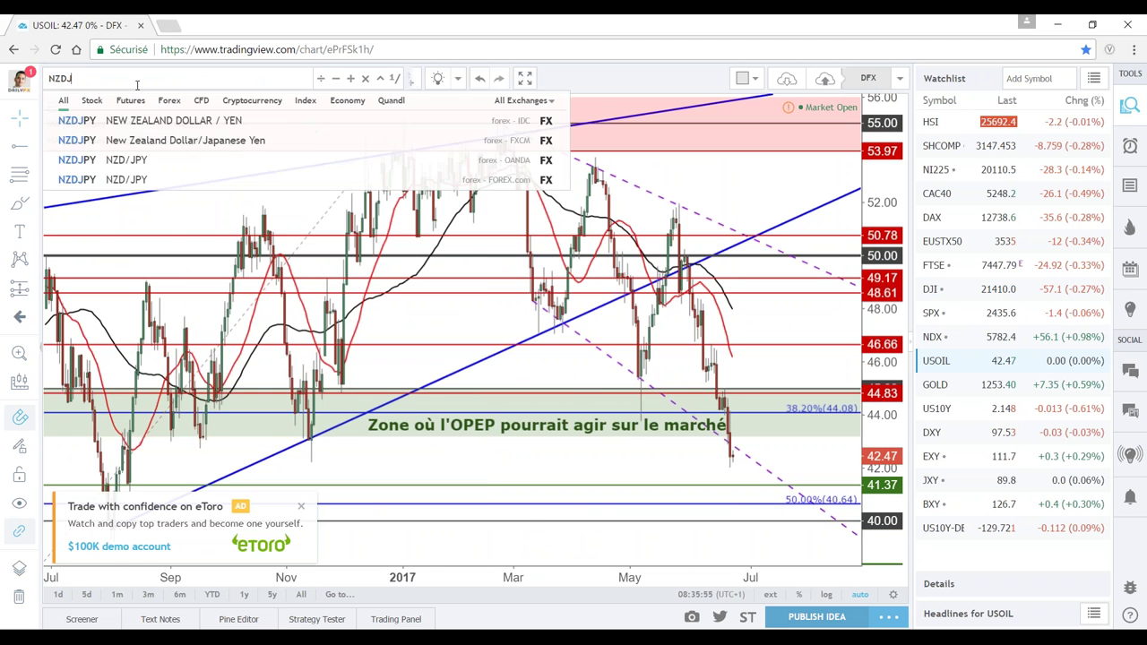
key(BackSpace)
key(BackSpace)
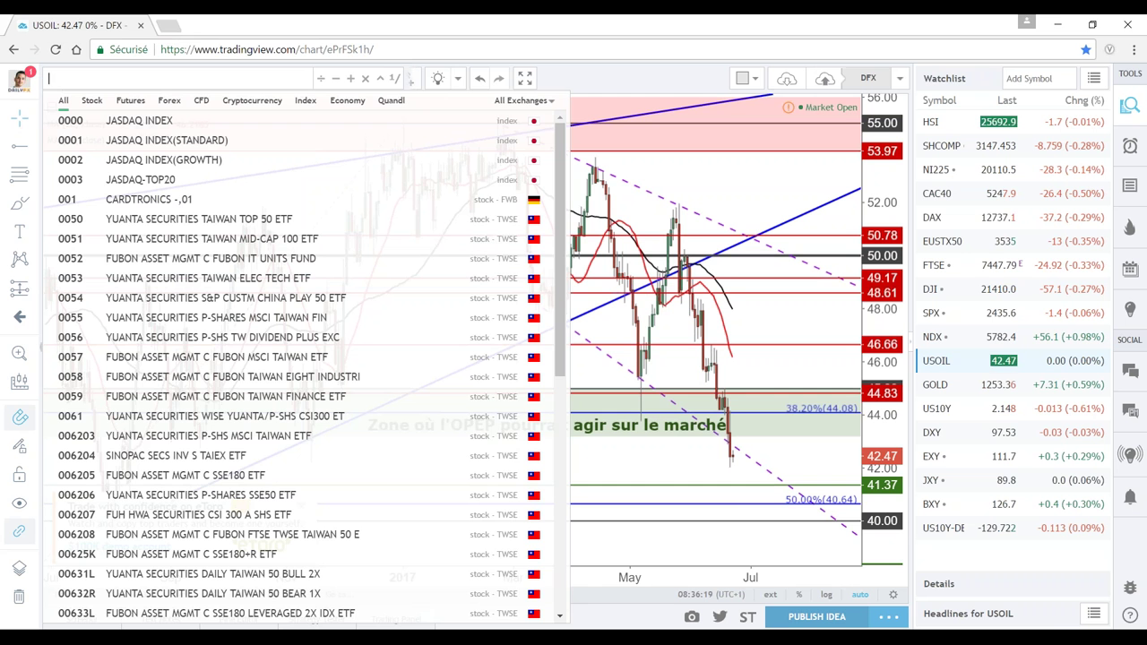
text(NZDCAD)
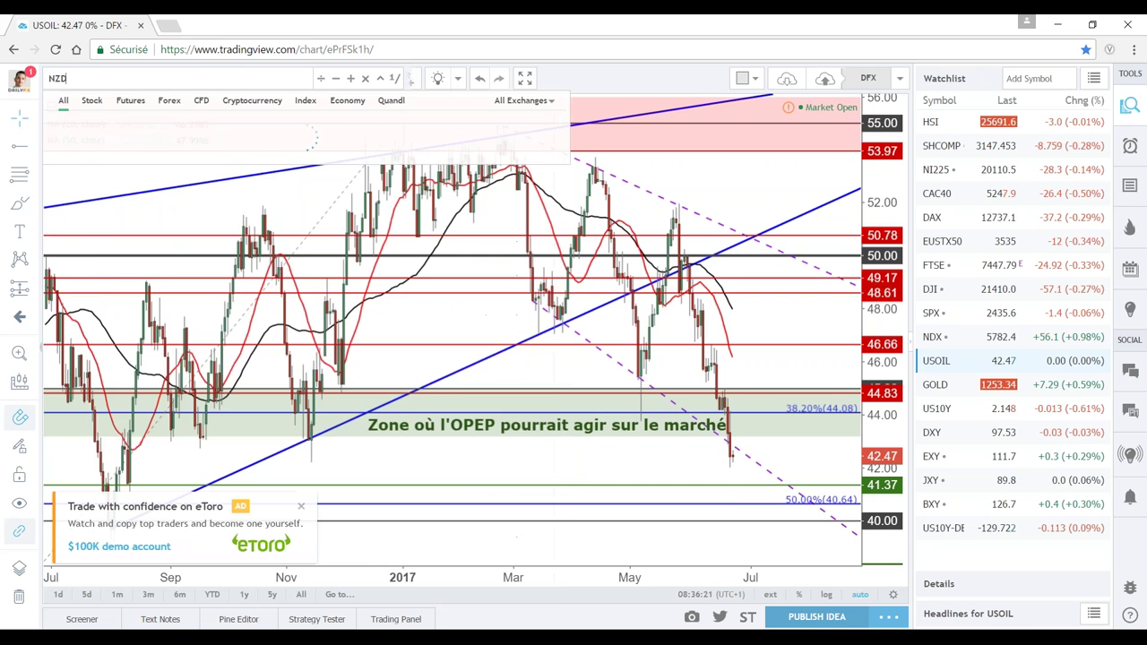
key(Return)
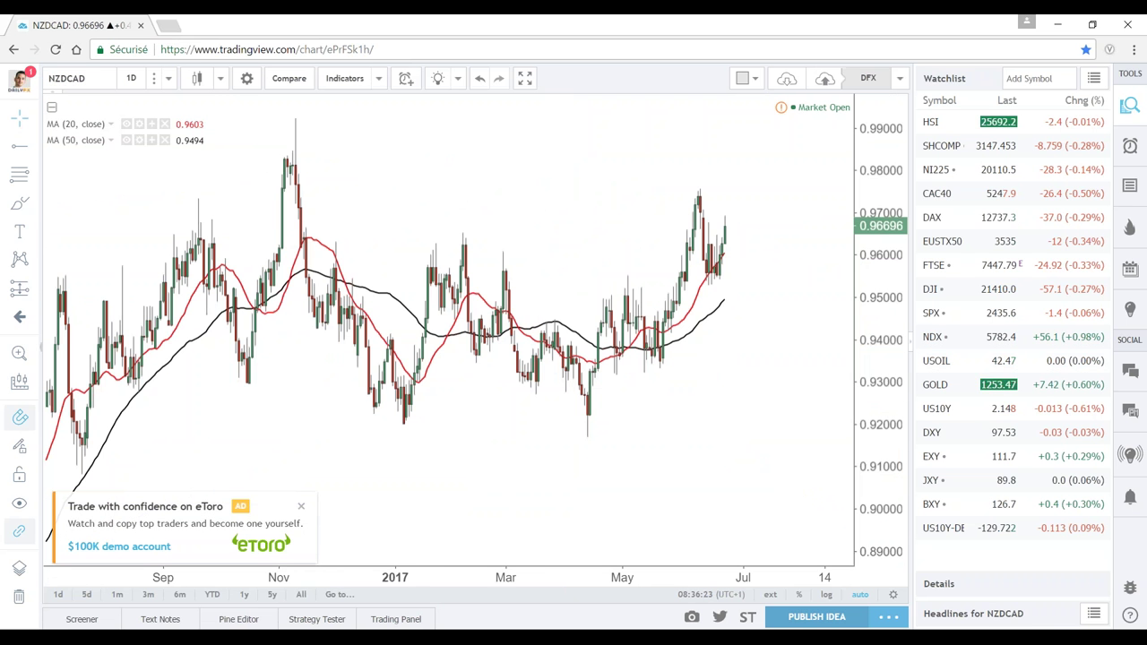
Mark the recent NZDCAD high at 0.97401 with a horizontal ray
click(20, 316)
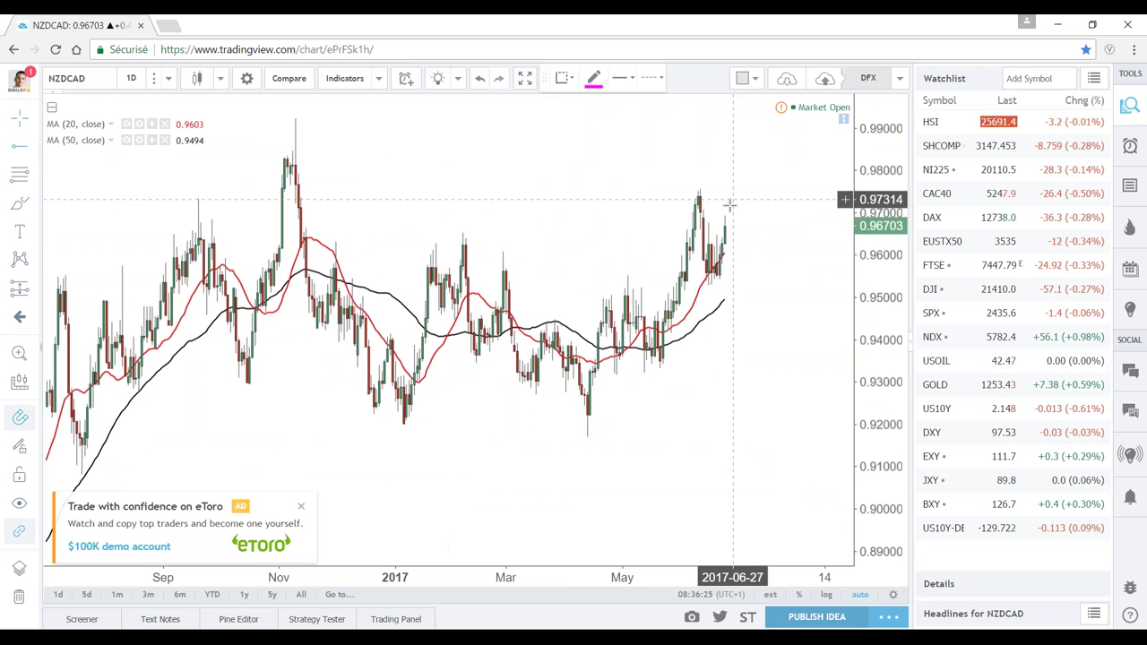
click(700, 196)
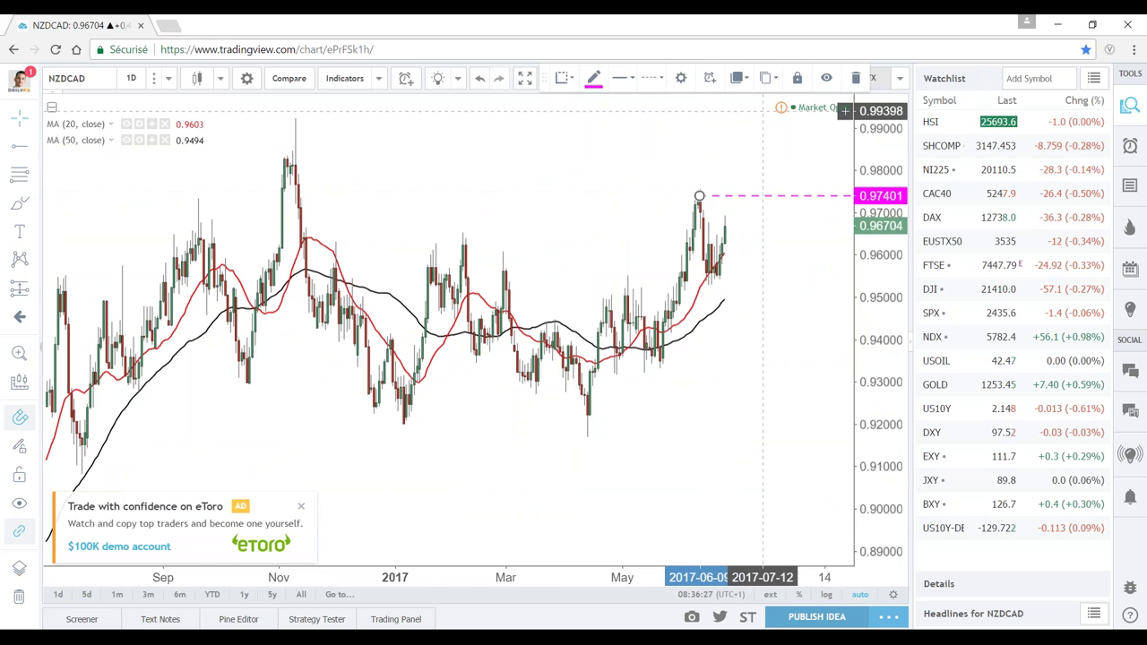
scroll(806, 307, up, 3)
scroll(743, 307, up, 2)
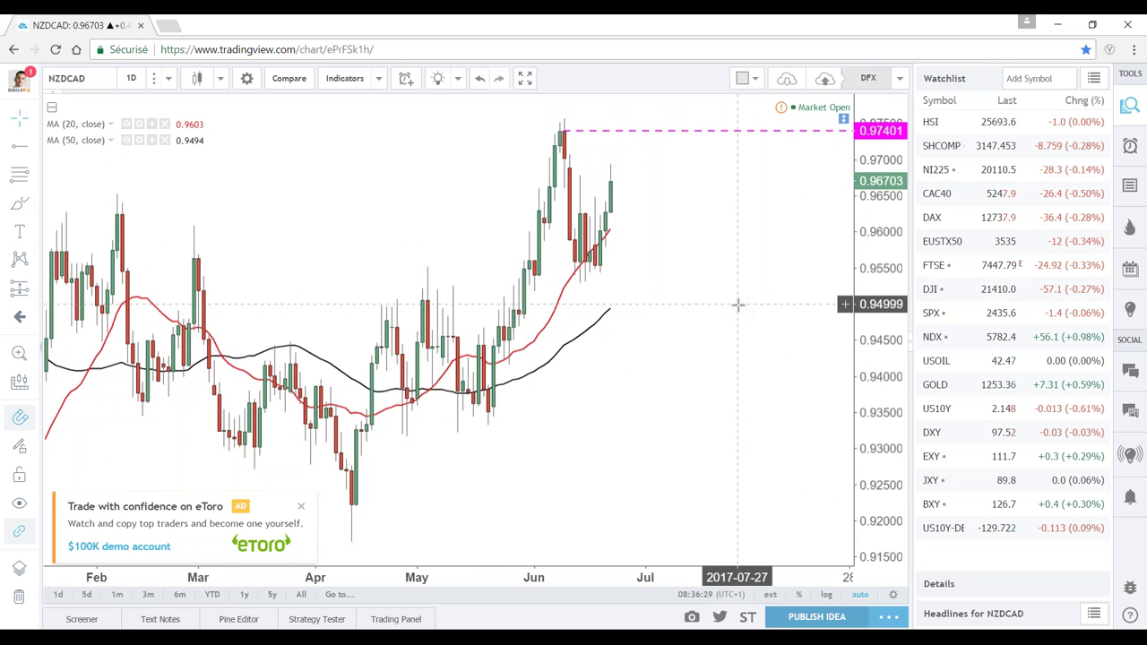
scroll(730, 295, down, 1)
scroll(718, 282, up, 2)
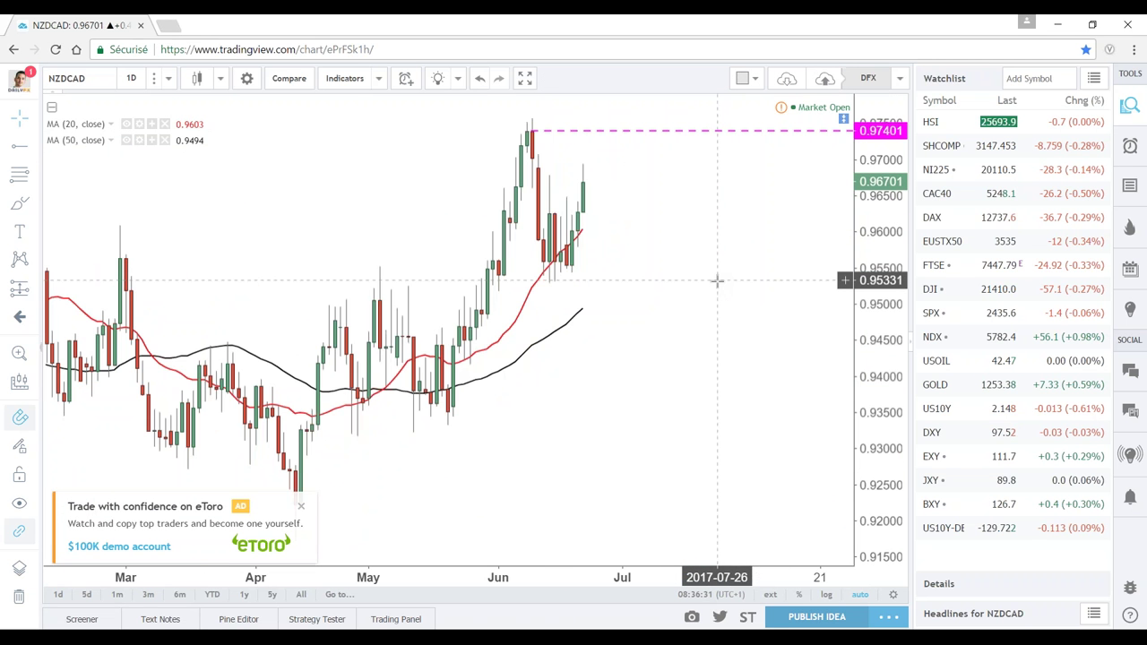
Switch NZDCAD to monthly candles and add horizontal lines near 0.96, 0.93706 and 0.95851
click(140, 80)
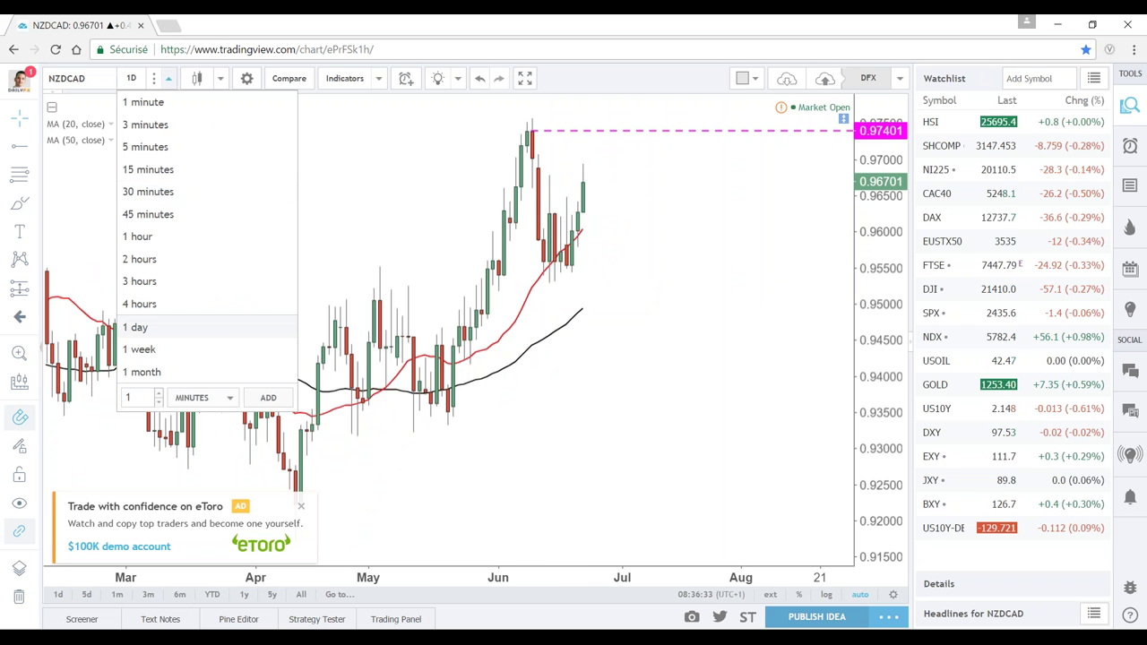
click(179, 374)
click(35, 145)
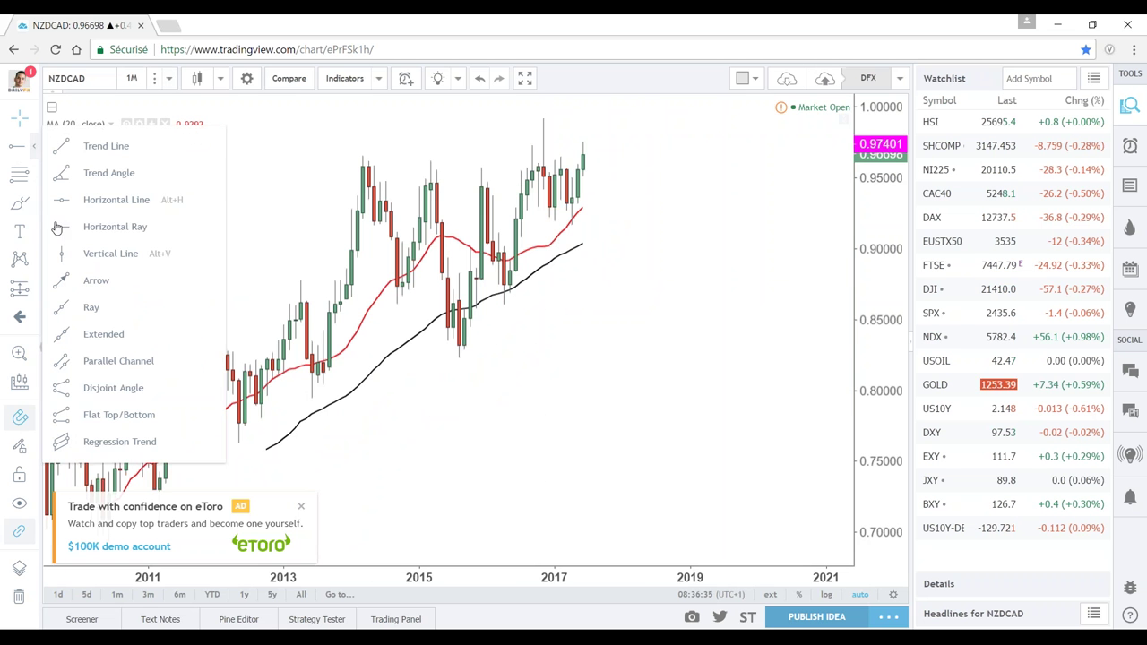
click(98, 200)
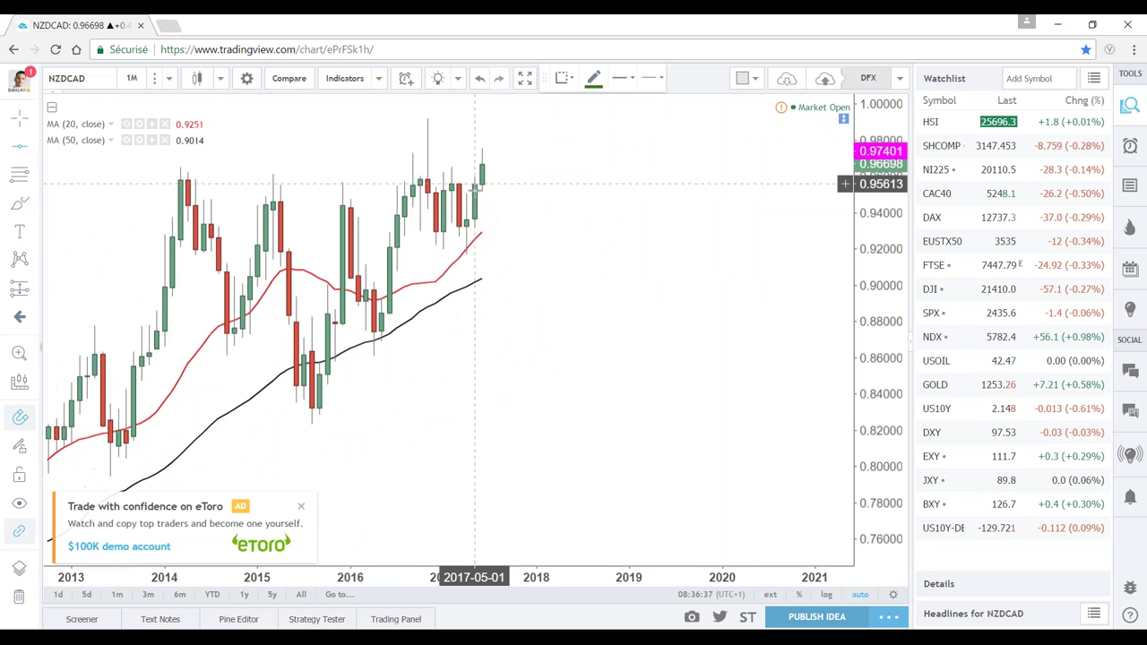
click(489, 184)
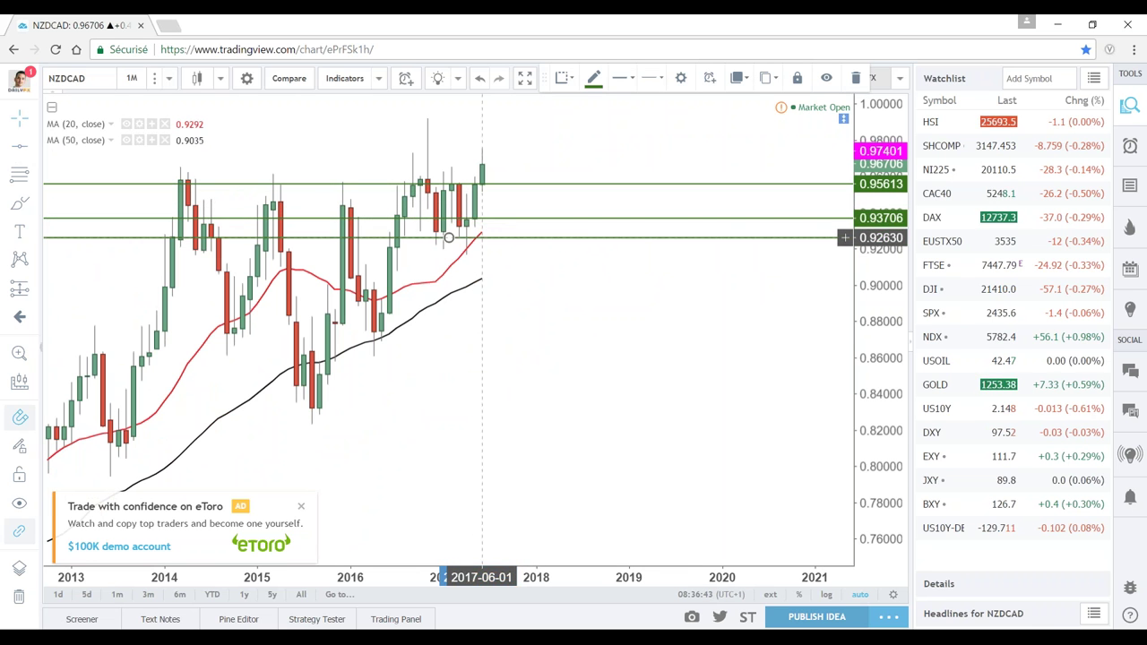
click(458, 218)
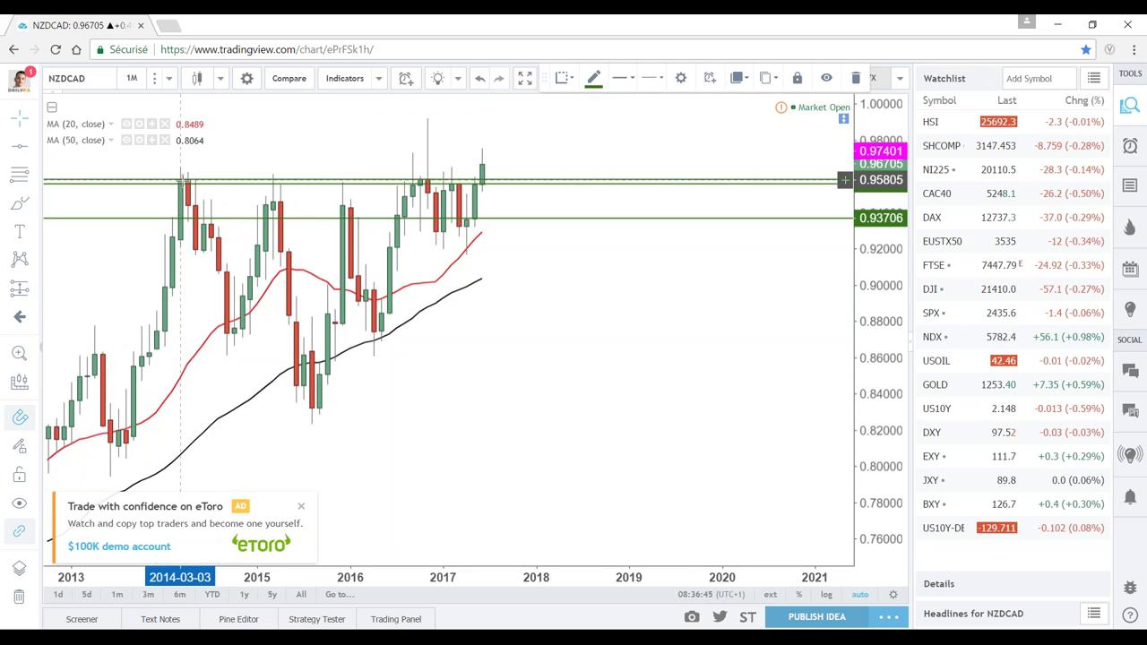
click(195, 180)
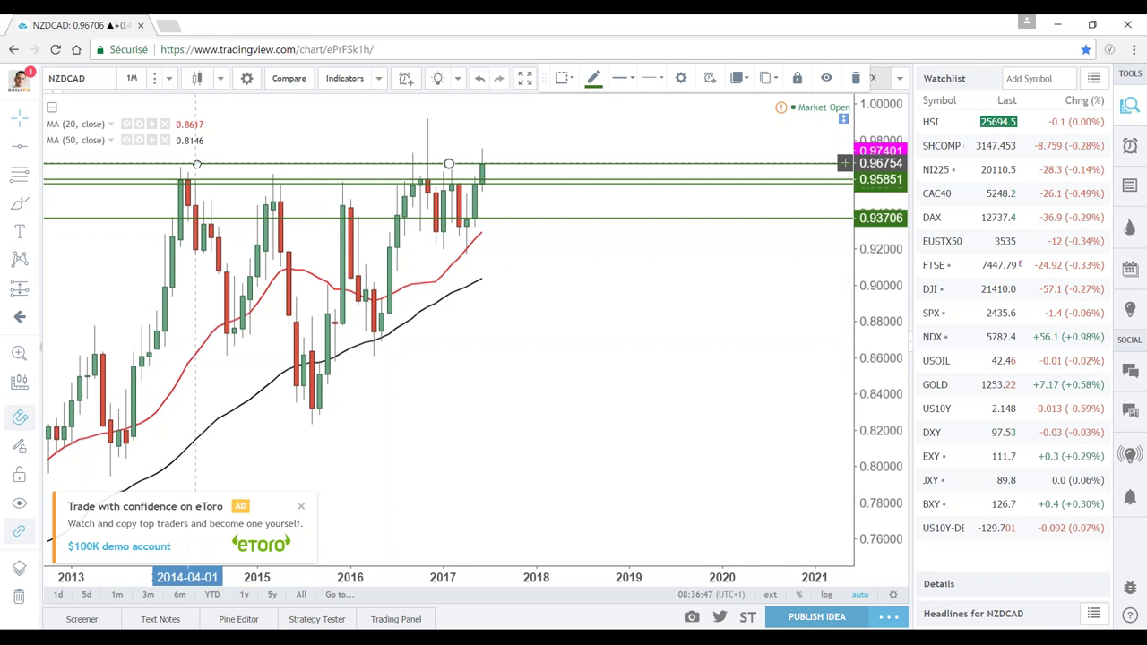
Raise the upper horizontal line to the recent highs at about 0.97350
scroll(410, 161, down, 3)
scroll(304, 167, down, 5)
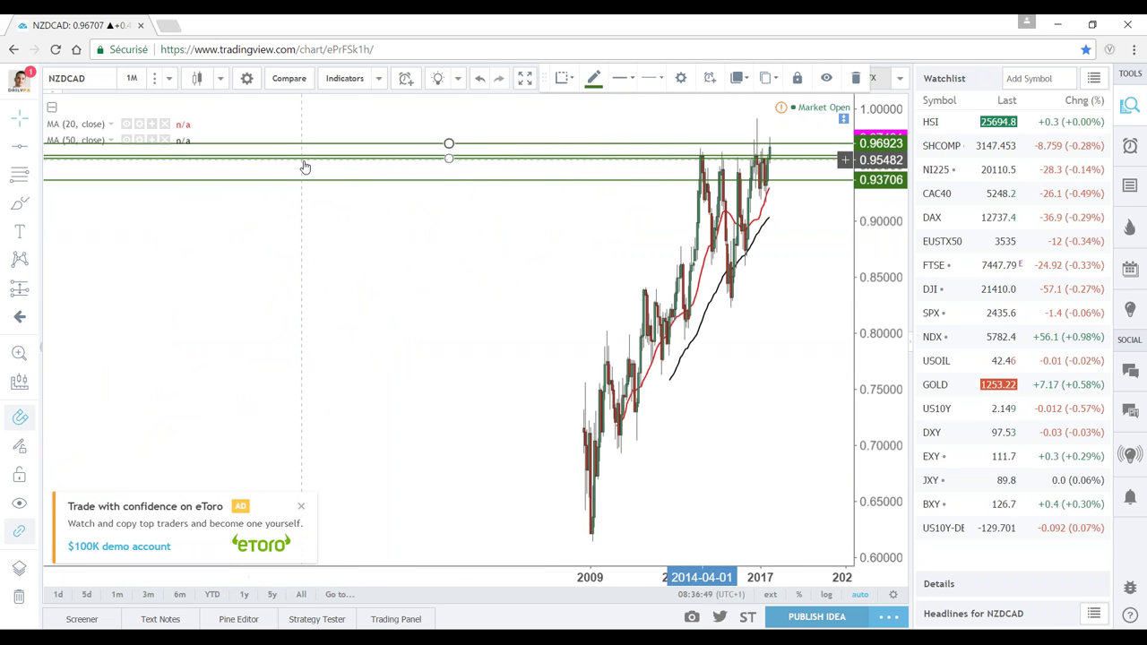
scroll(403, 300, up, 3)
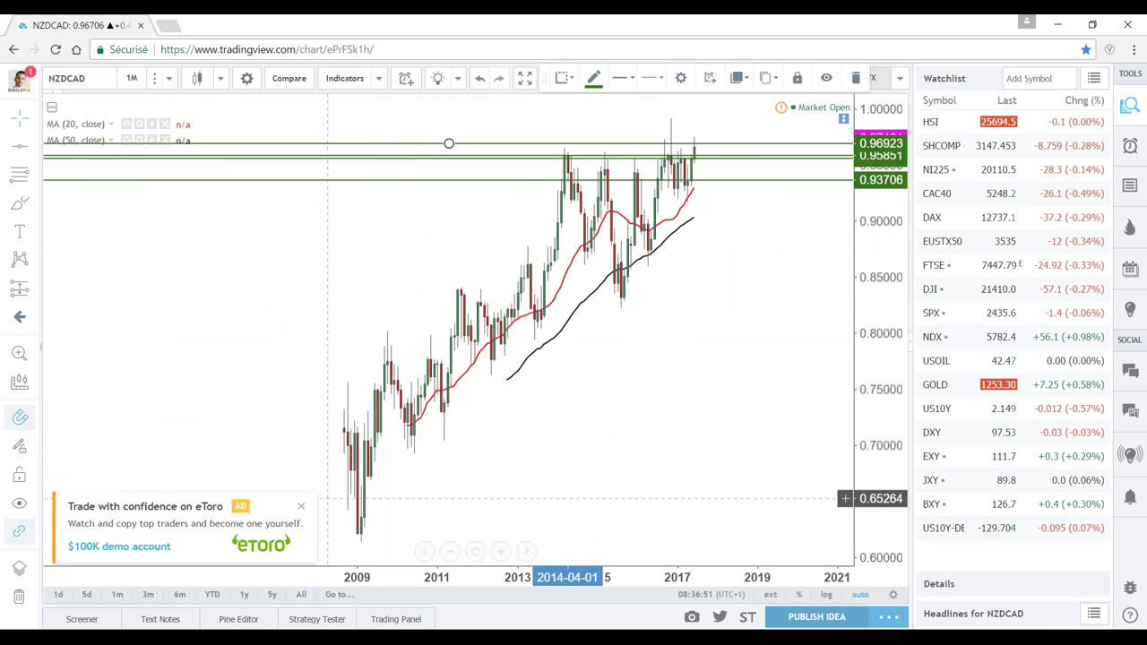
scroll(421, 224, up, 3)
mouse_move(449, 157)
mouse_down()
mouse_move(568, 147)
mouse_move(308, 159)
mouse_up()
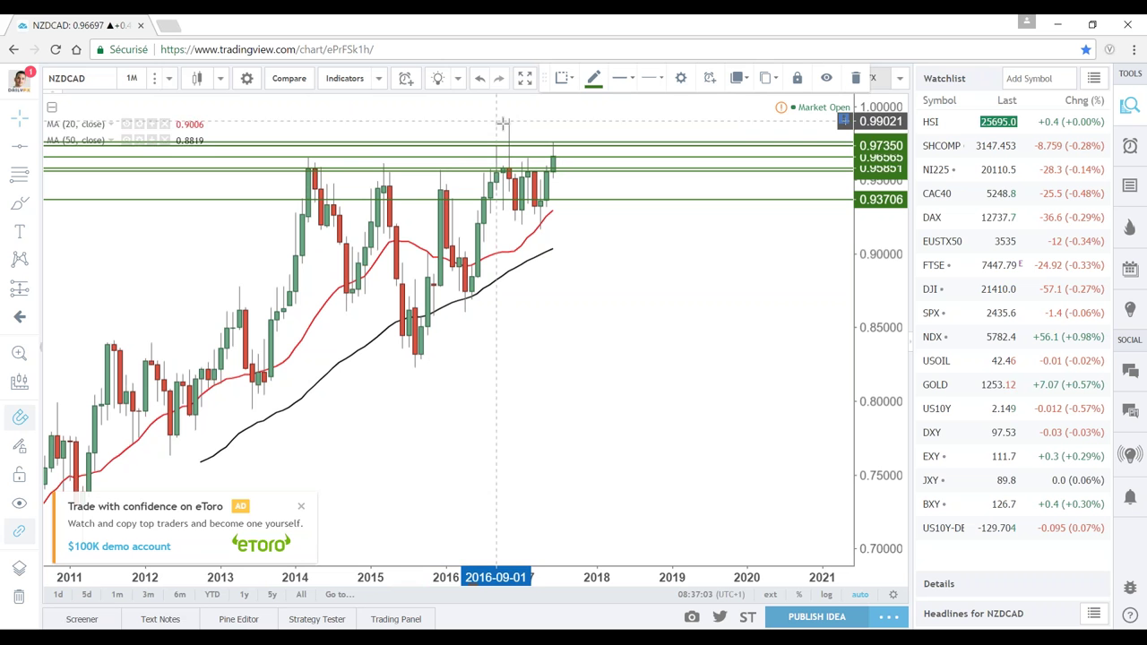
Switch NZDCAD to daily candles and recolour the 0.97350 line red
click(132, 78)
click(134, 328)
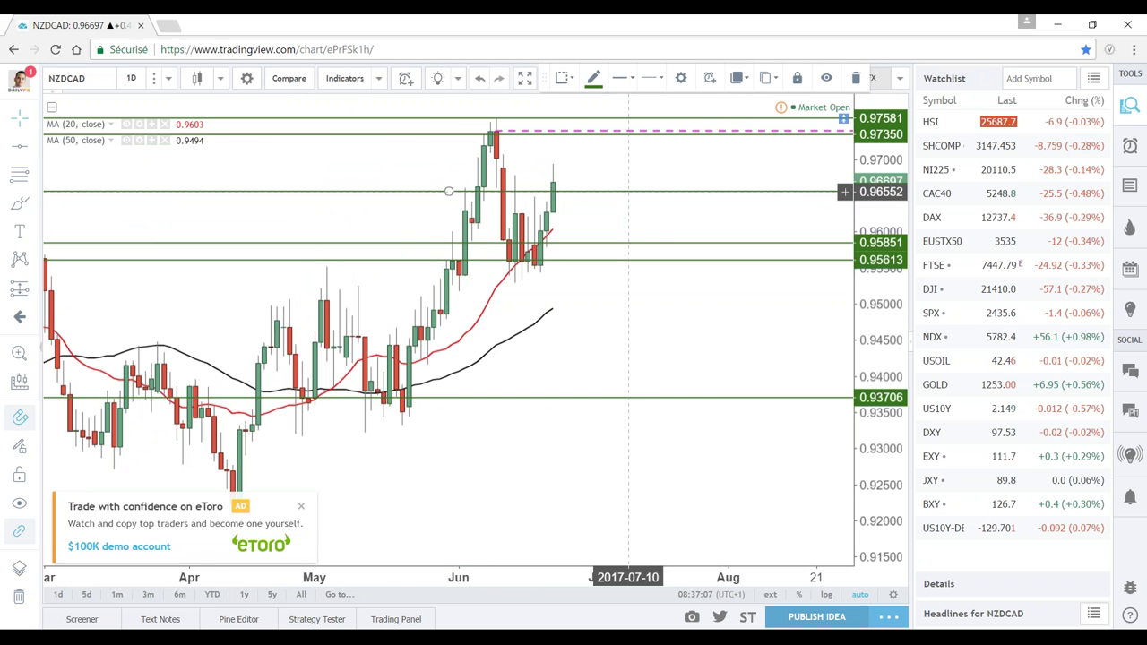
double_click(589, 135)
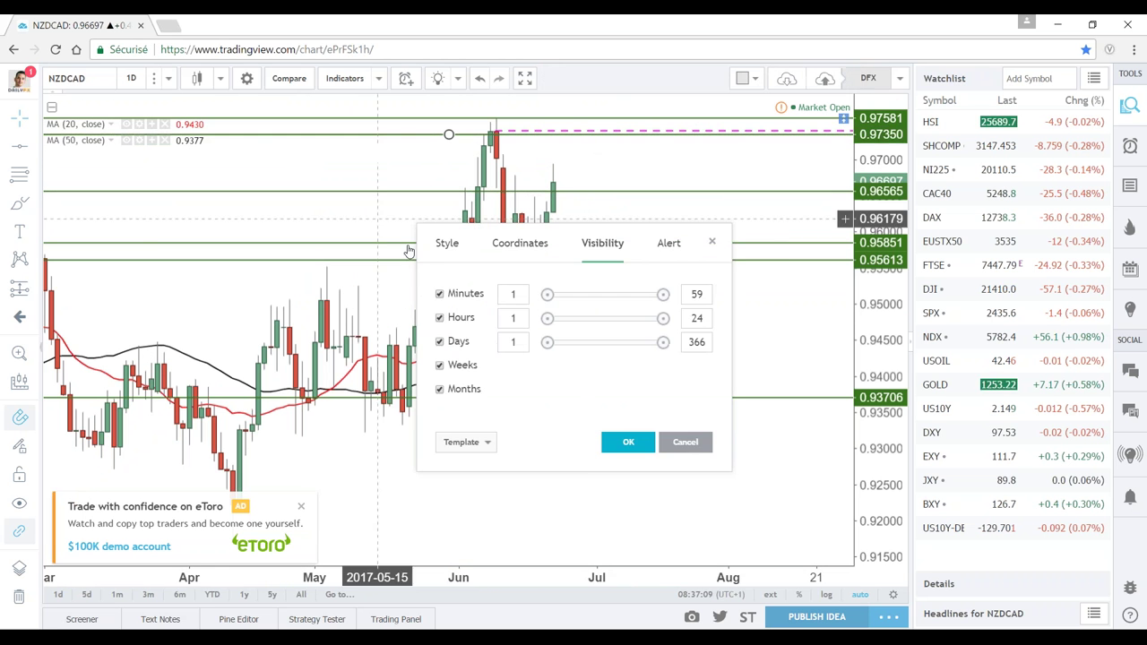
click(446, 243)
click(486, 294)
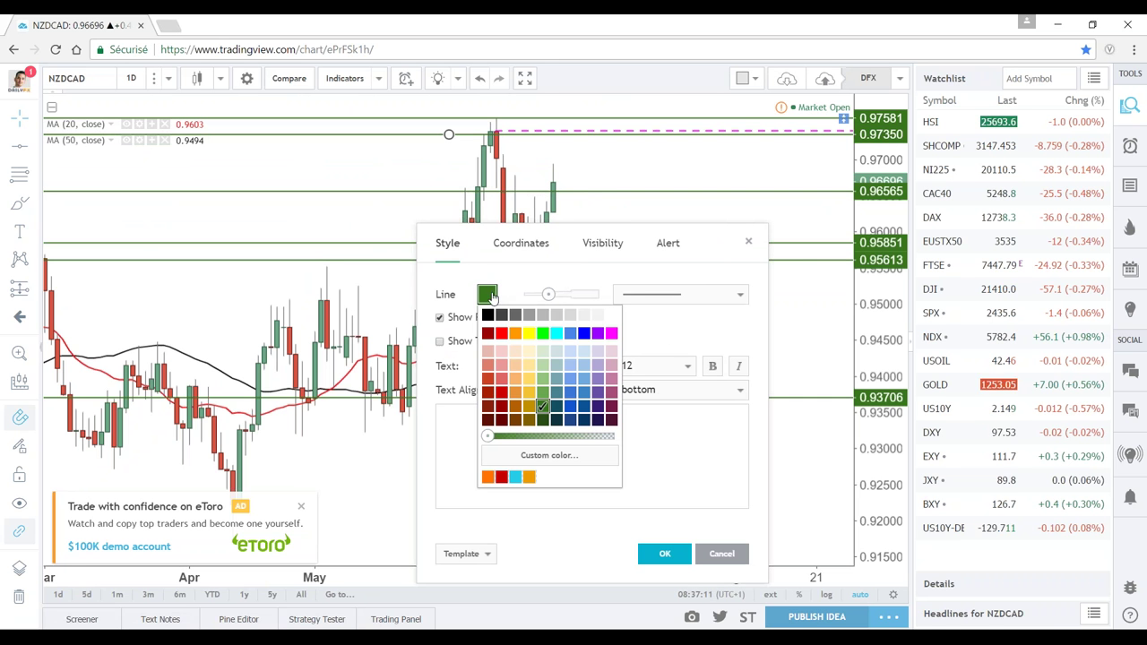
click(516, 392)
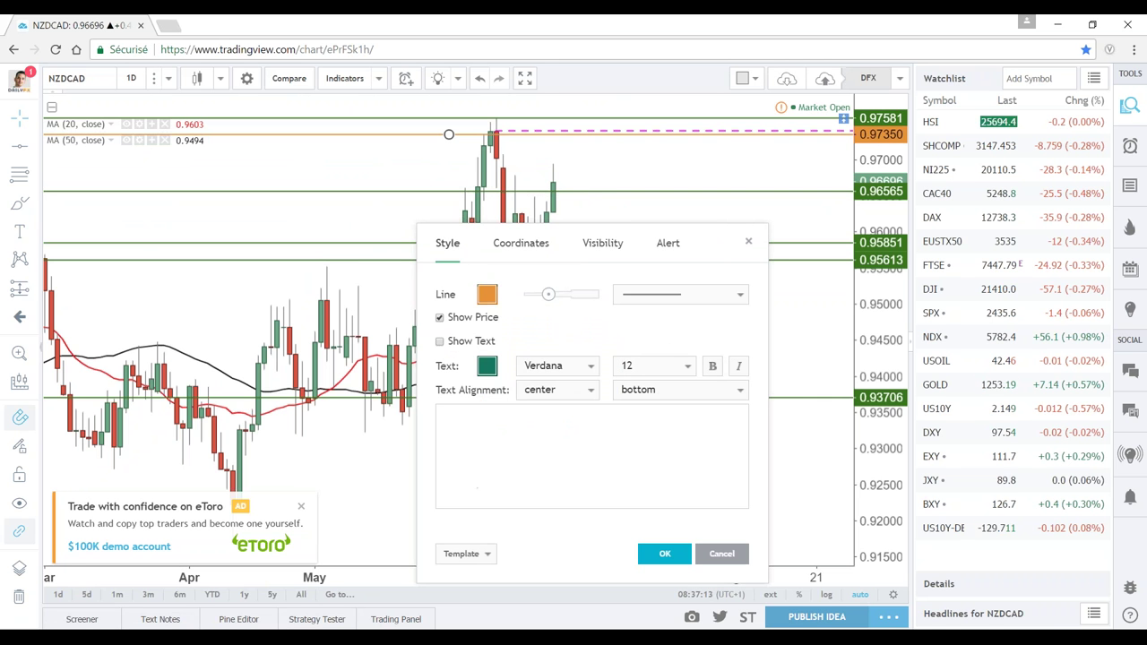
click(487, 294)
click(501, 403)
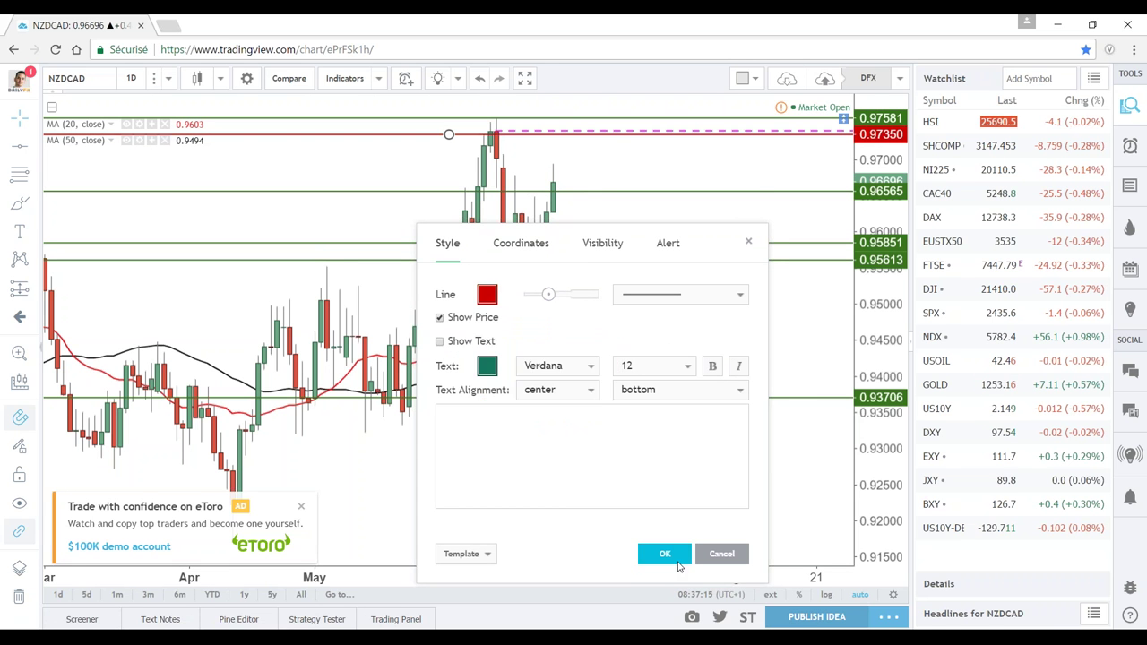
click(678, 563)
Recolour the 0.97581 line red as well, then deselect it
double_click(458, 117)
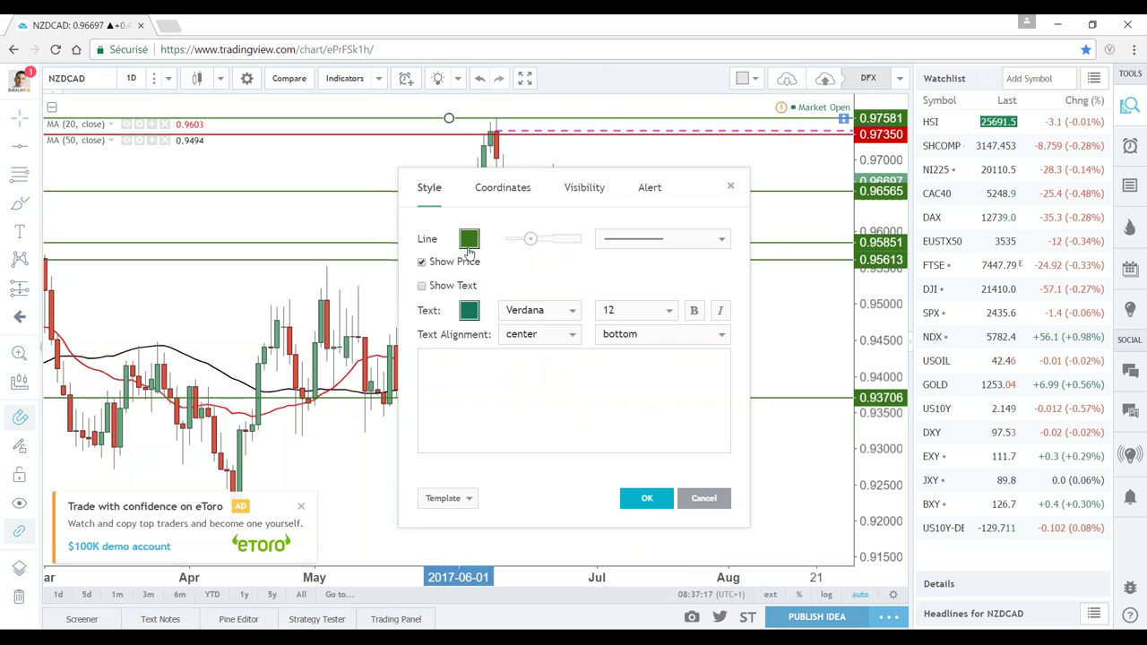
click(469, 242)
click(485, 340)
click(645, 497)
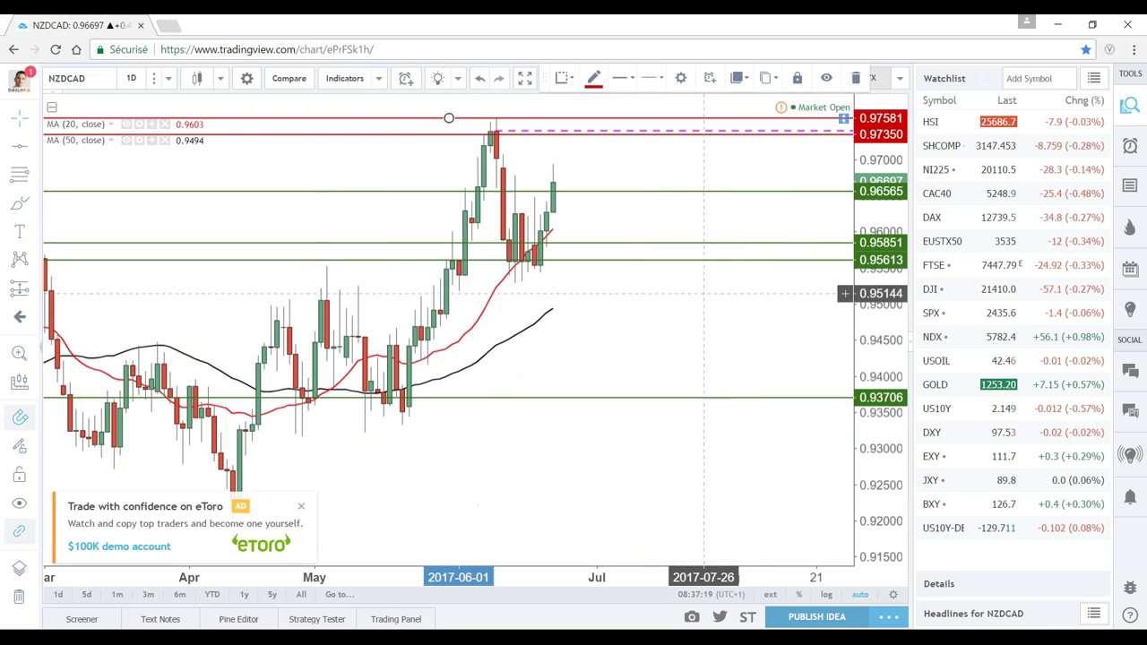
click(714, 211)
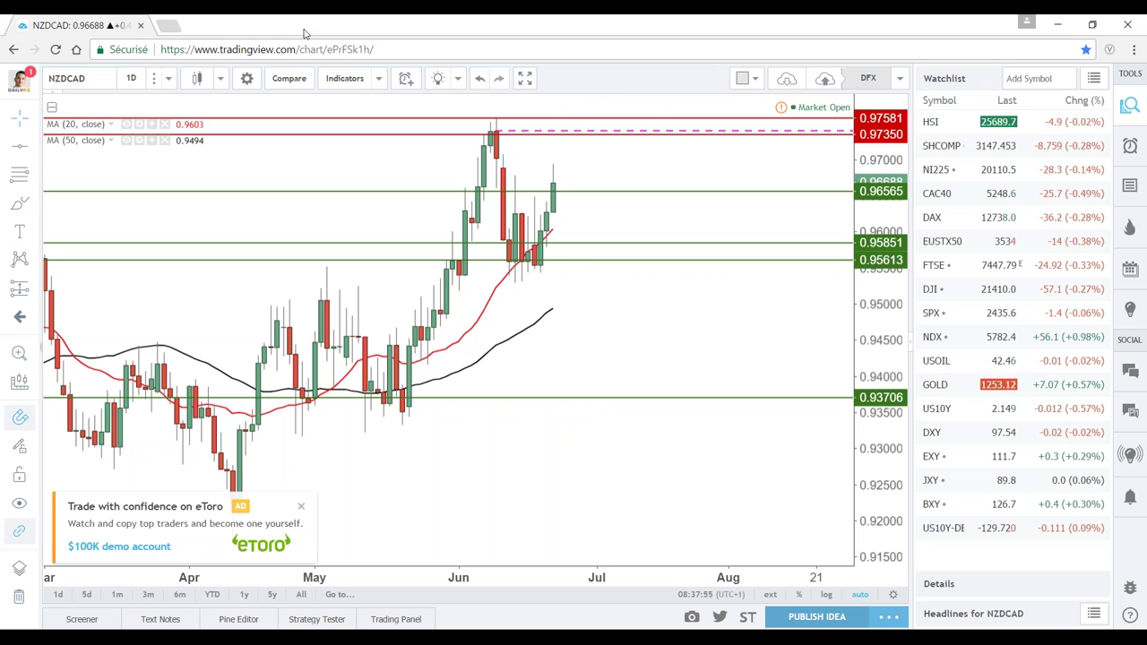
Pan to earlier dates and drag the pink dashed level down to 0.97201
drag(327, 158, 433, 158)
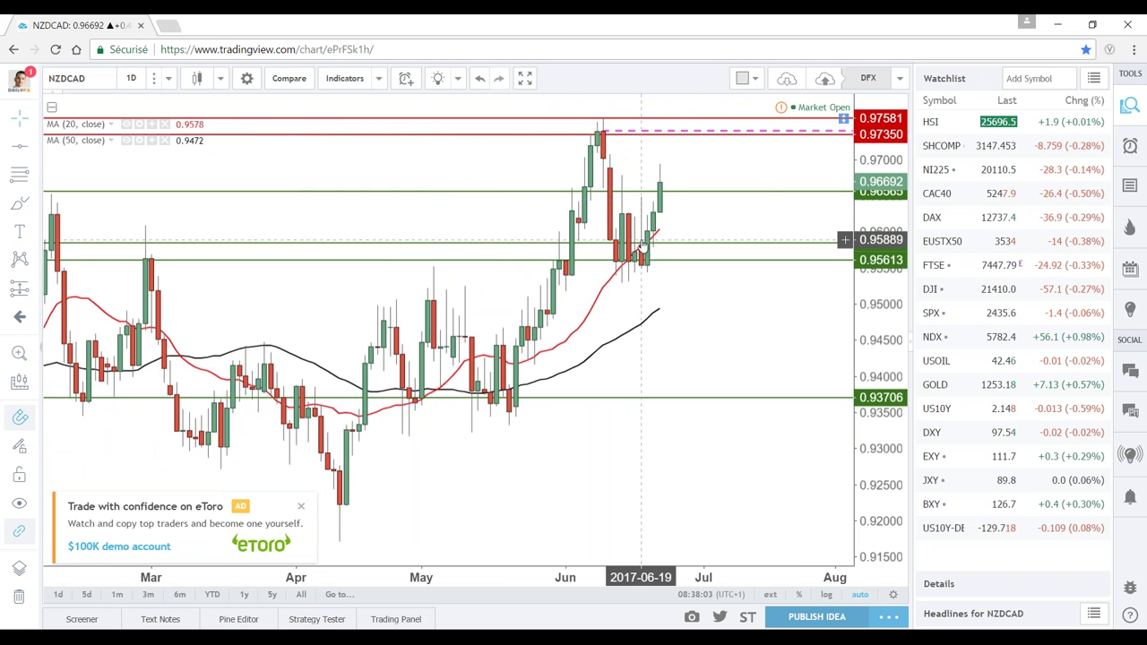
scroll(632, 146, up, 2)
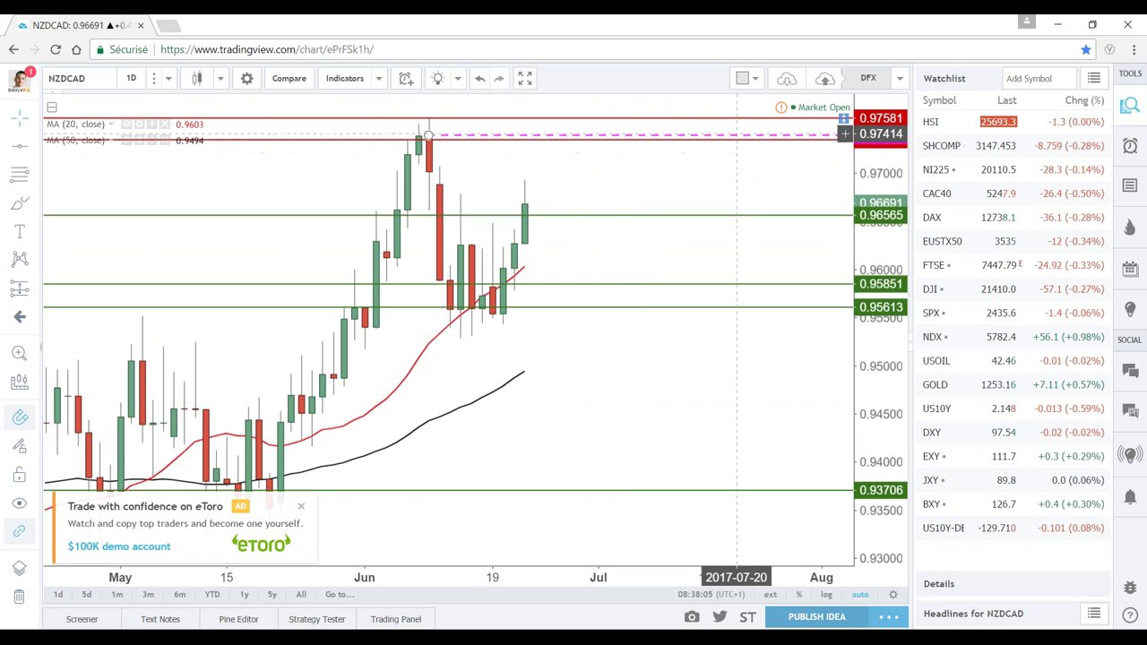
drag(741, 141, 413, 153)
click(750, 179)
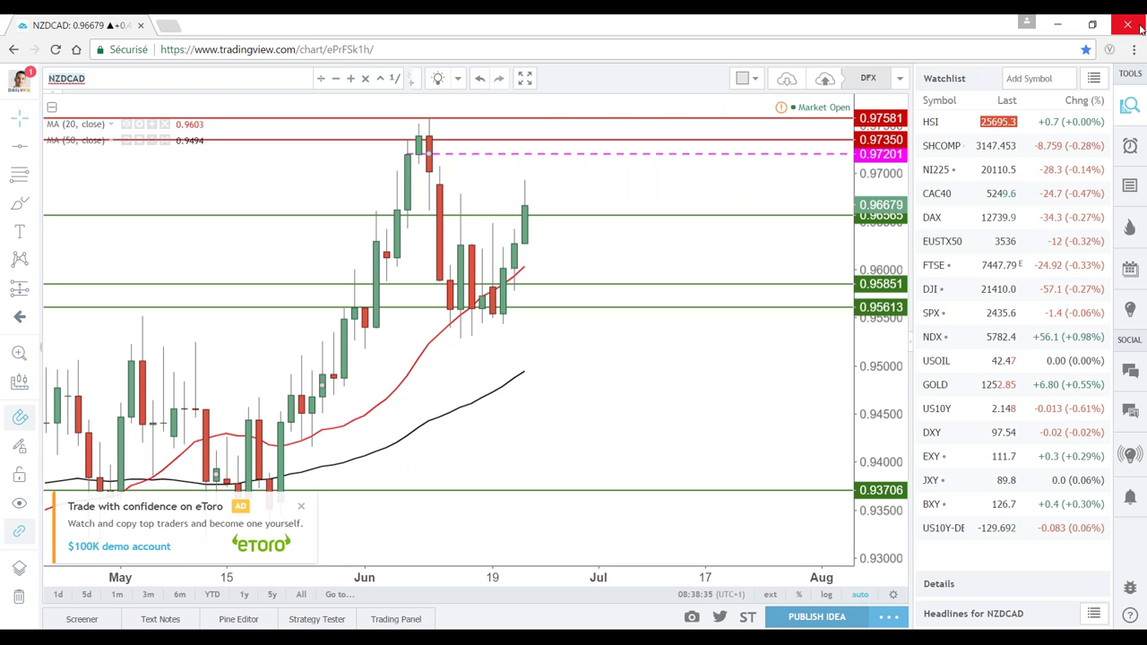
Load the NZDUSD chart and zoom out to see its 0.73115 and 0.71909 levels
text(NZDUSD)
key(Return)
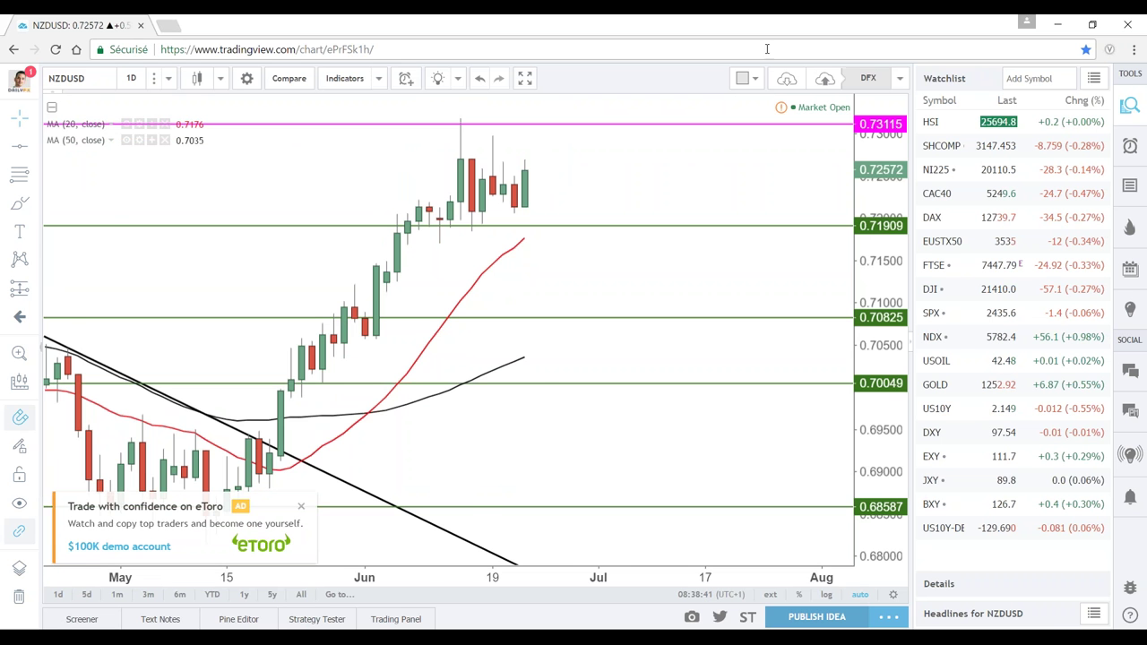
scroll(598, 186, down, 3)
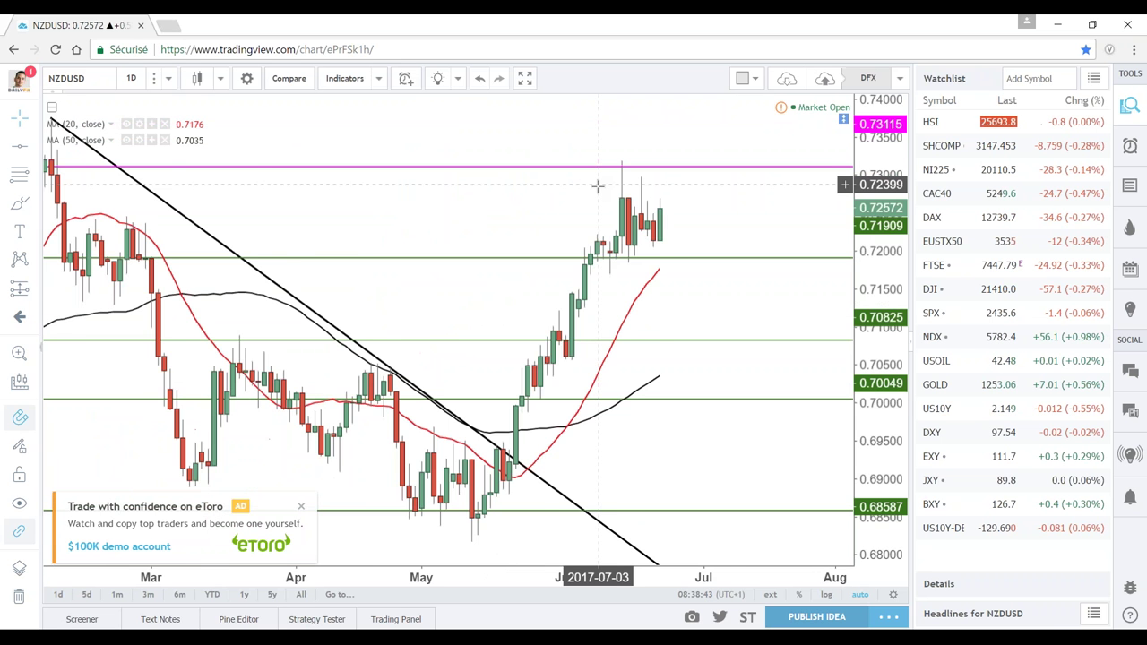
scroll(598, 185, down, 2)
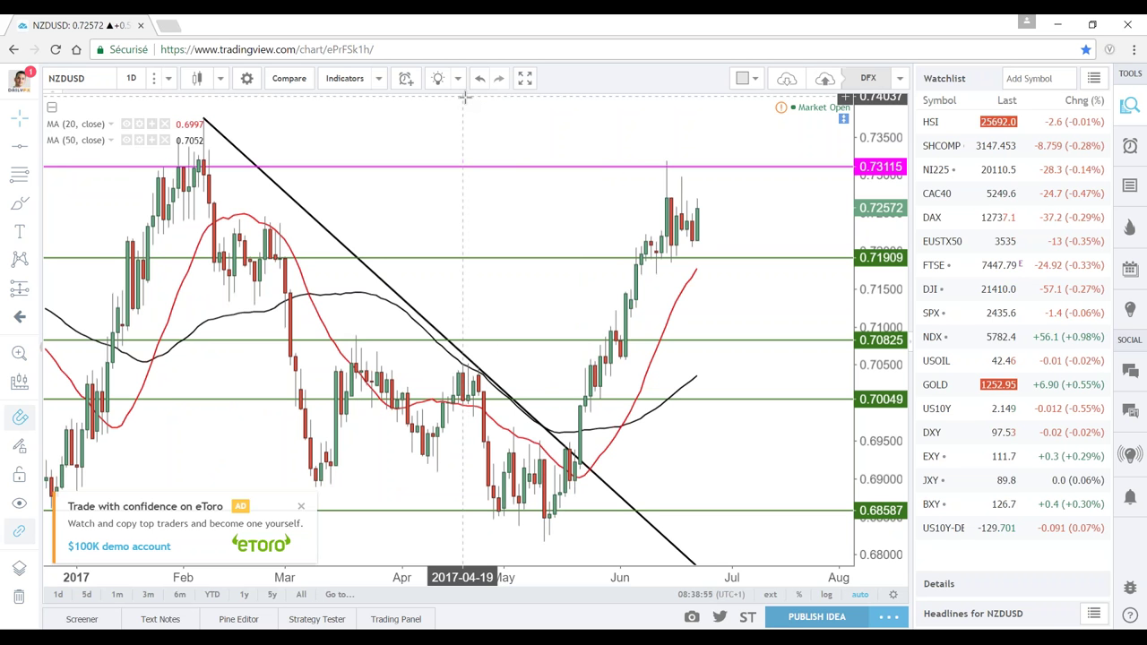
Switch the chart symbol to EURNZD and zoom out
click(66, 78)
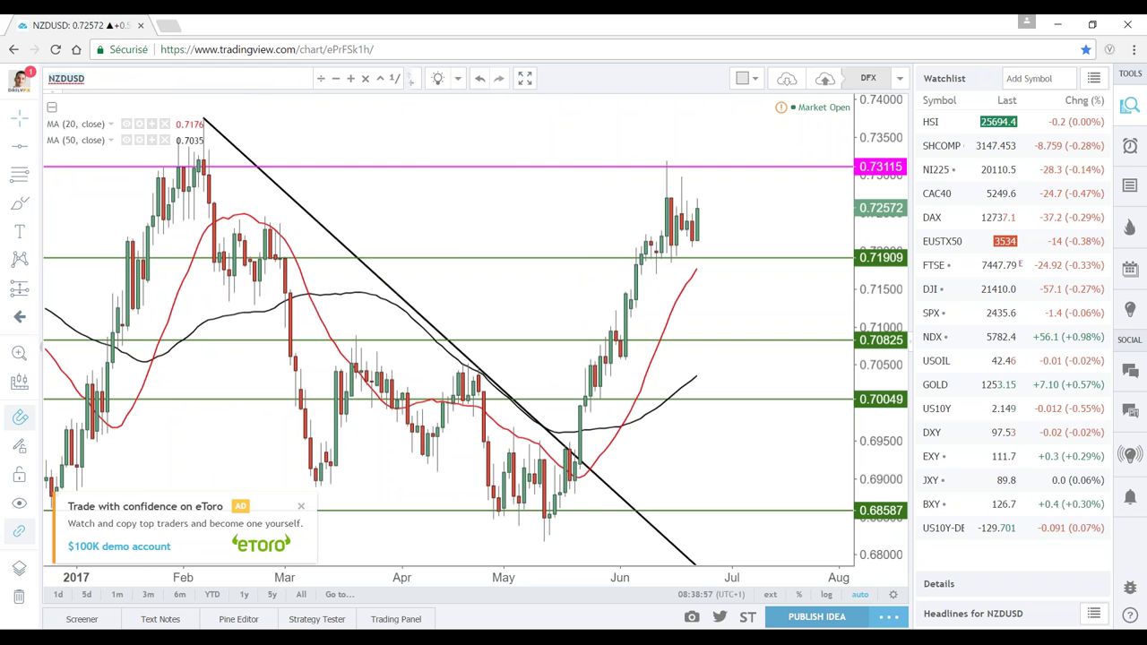
text(EURNZD)
key(Return)
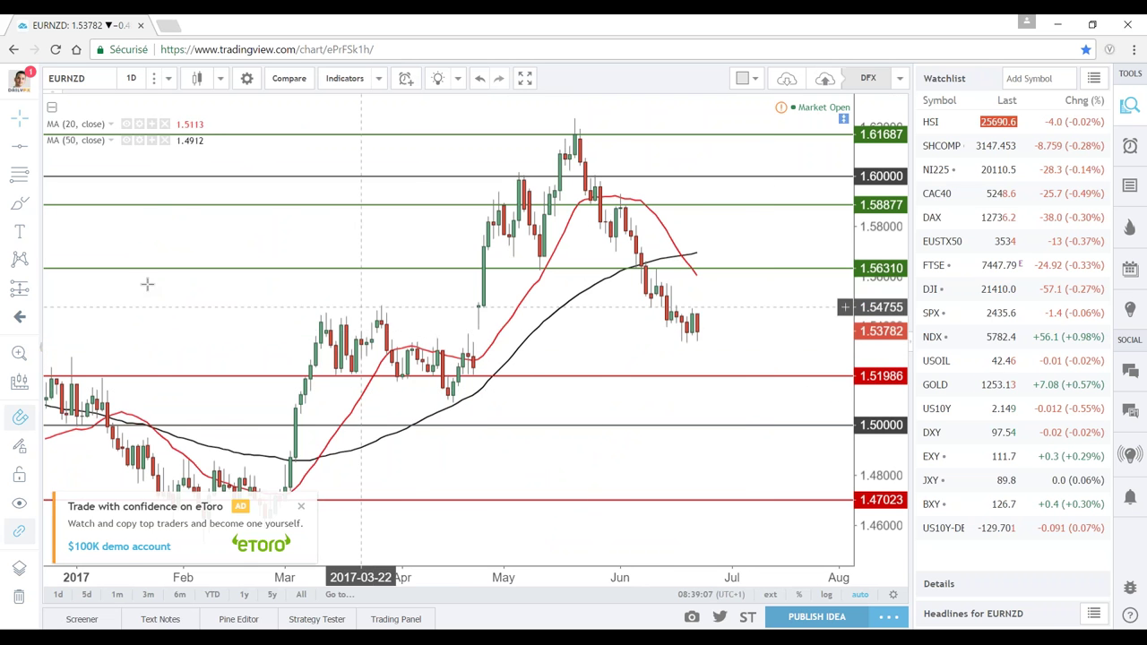
scroll(126, 260, down, 1)
scroll(323, 233, down, 2)
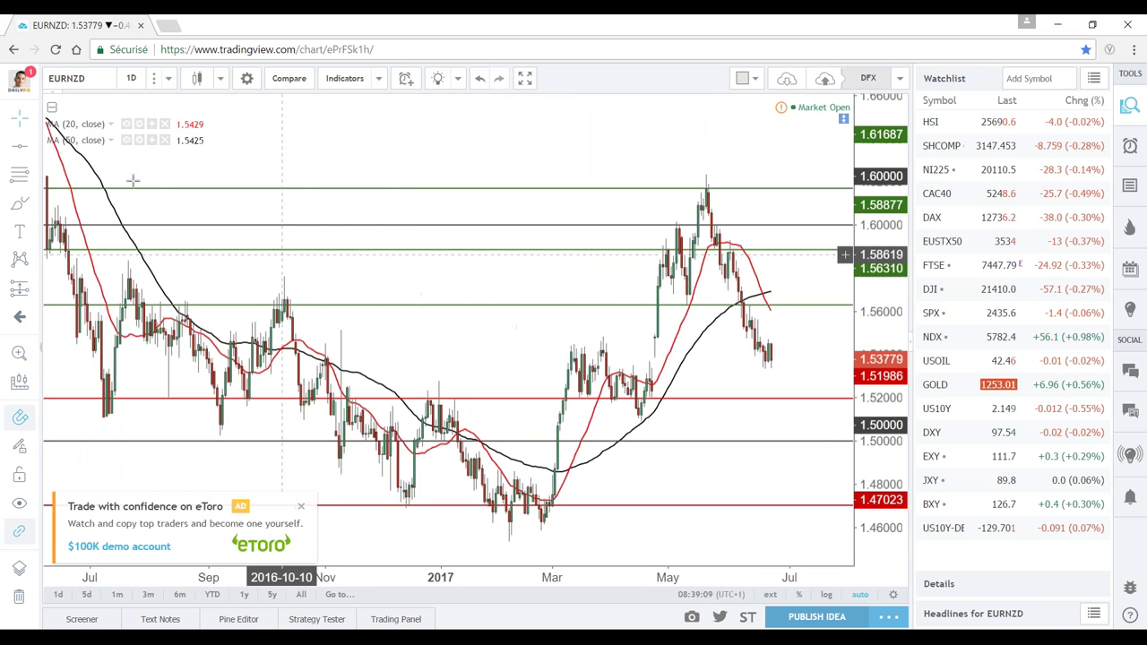
Draw a rectangle over the March–April range between about 1.52 and 1.54
click(33, 148)
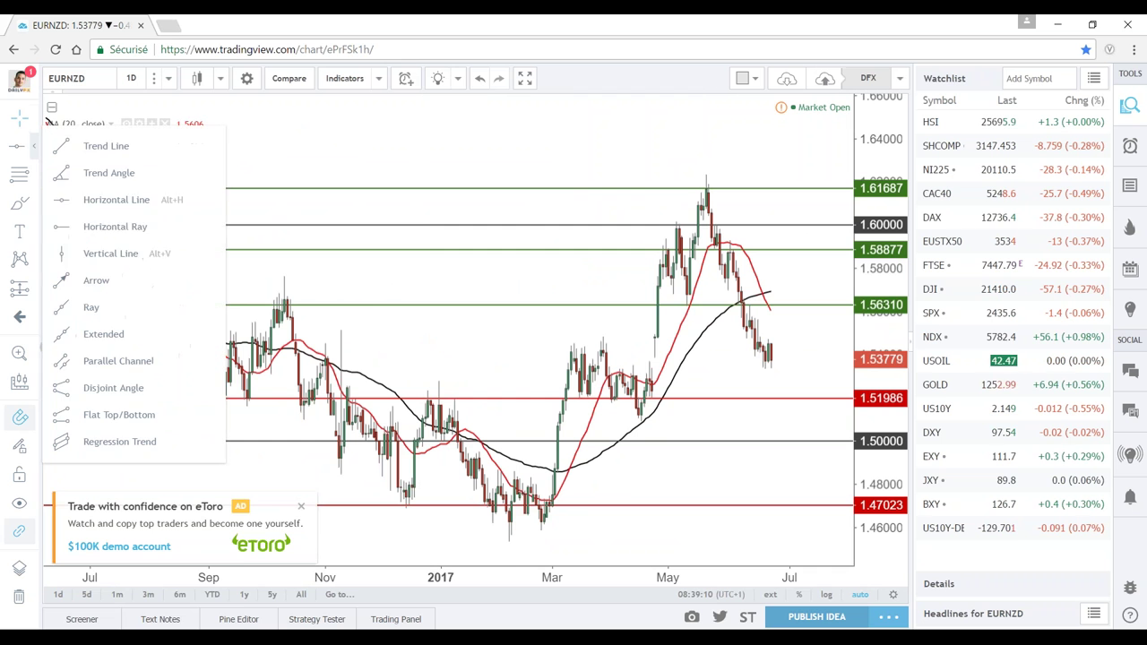
click(33, 175)
click(20, 204)
click(34, 203)
click(90, 230)
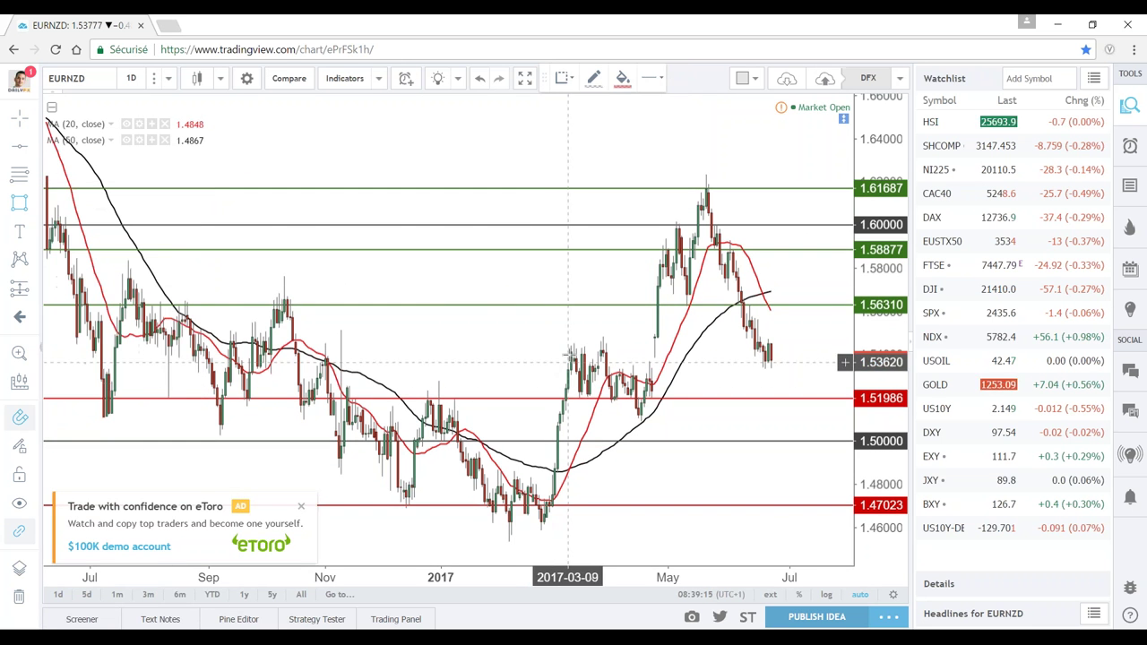
drag(571, 351, 650, 397)
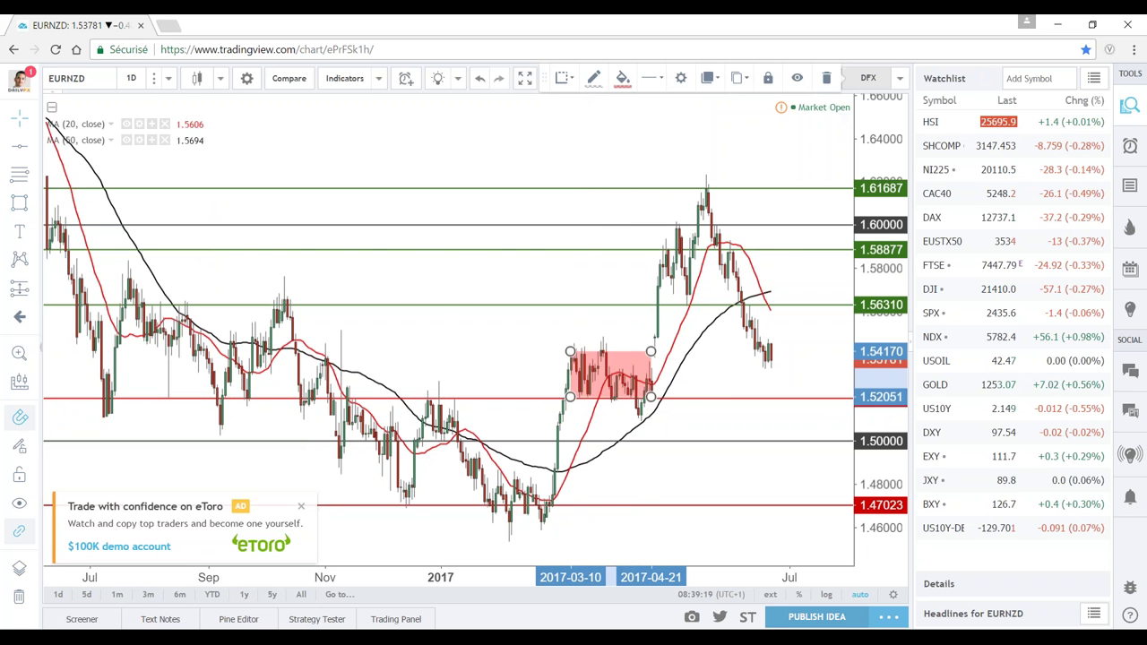
Set the rectangle's bar coordinates to -500 and 500 so it spans the chart
click(681, 79)
click(529, 279)
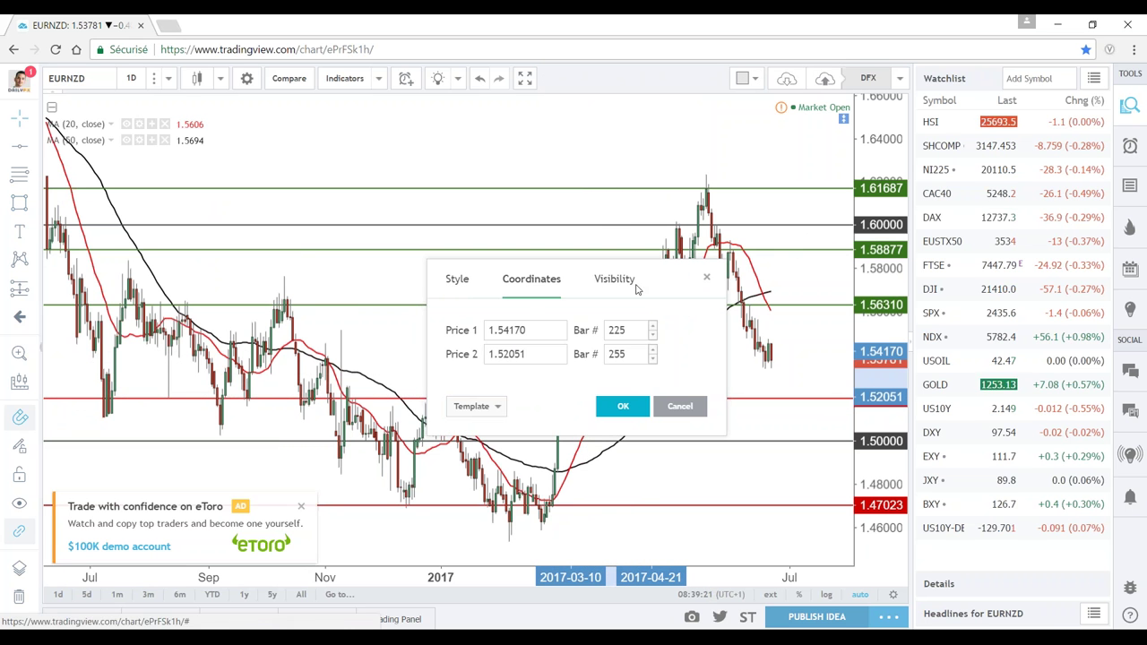
click(634, 331)
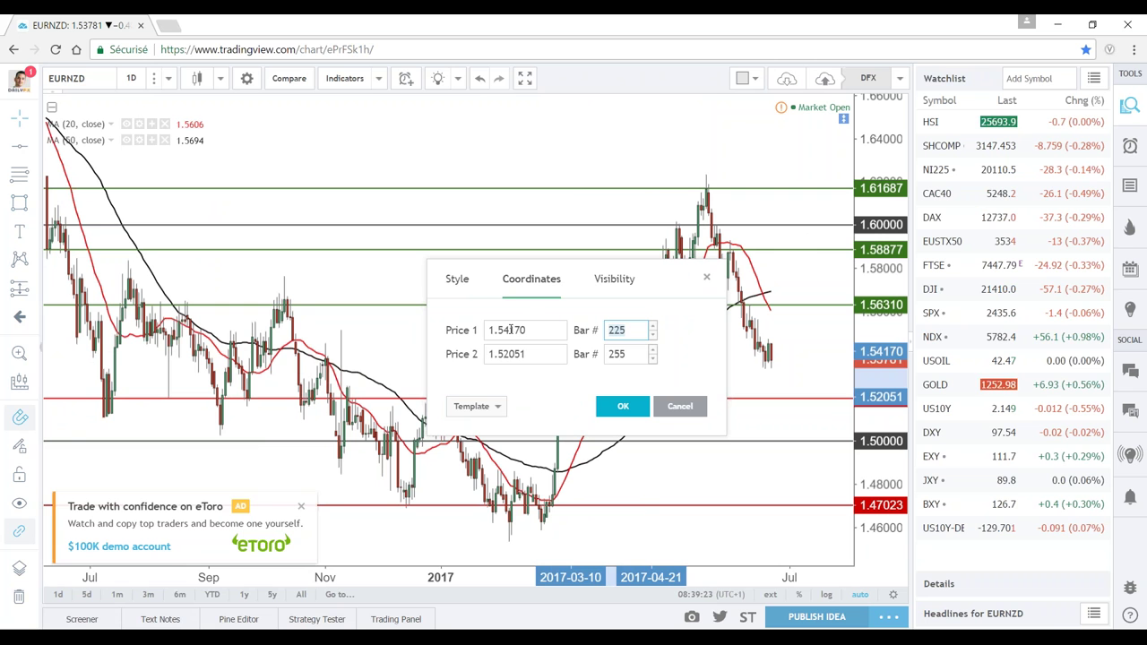
text(1)
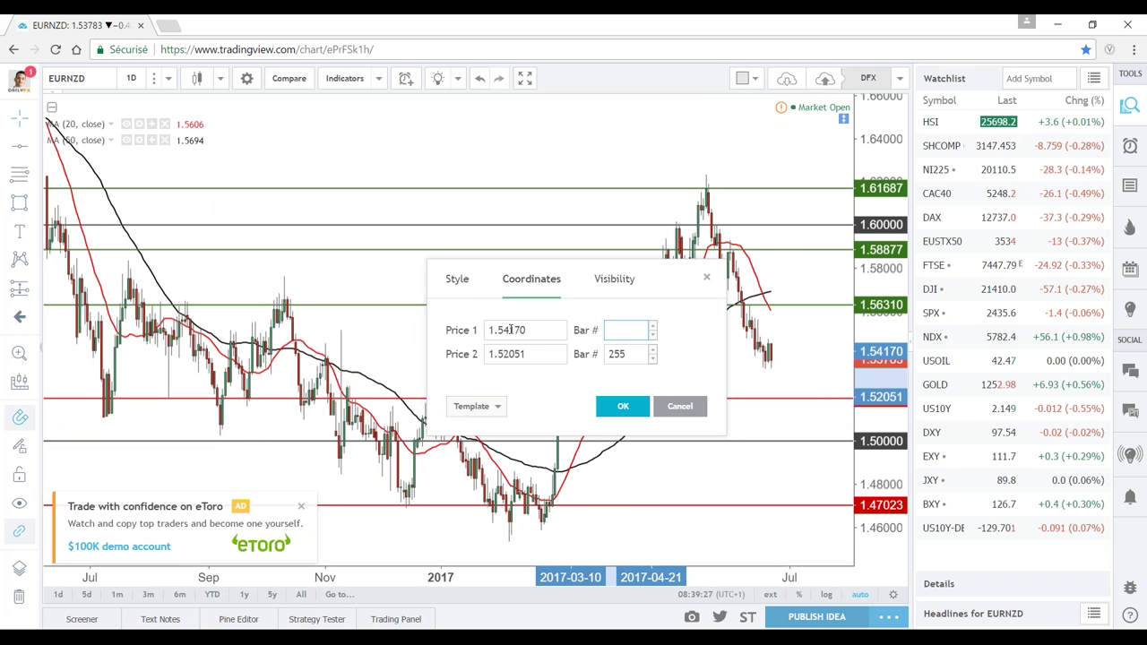
key(Tab)
key(Tab)
text(500)
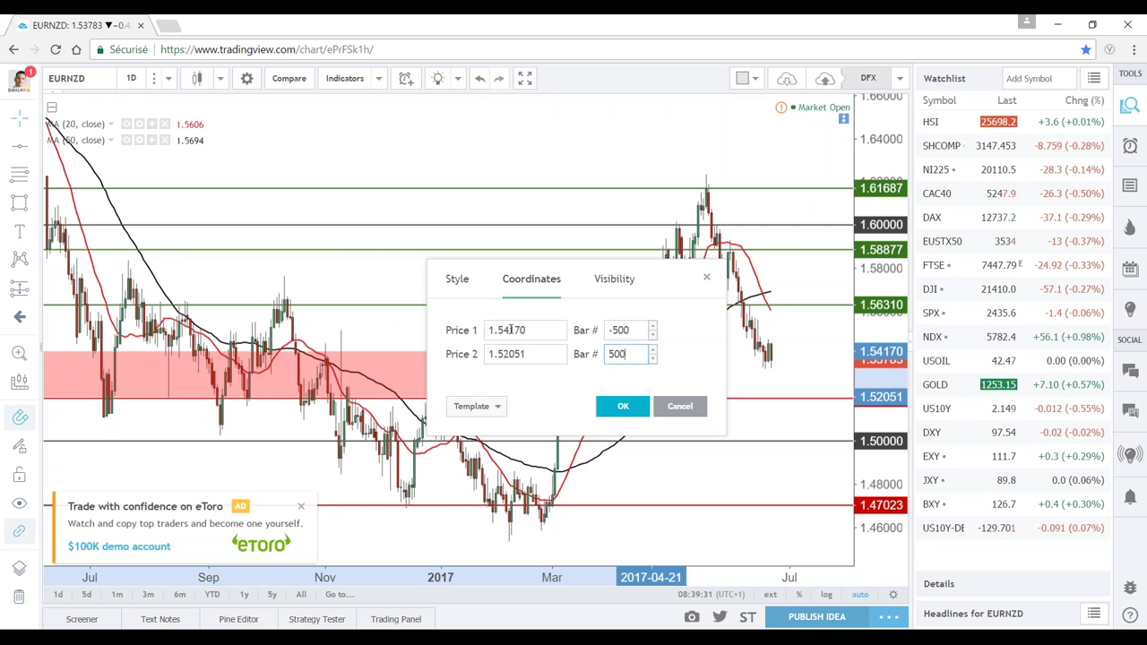
key(Return)
Zoom the EURNZD daily chart to March–August 2017 and deselect the red zone
scroll(389, 360, down, 3)
scroll(328, 385, down, 3)
scroll(327, 430, down, 2)
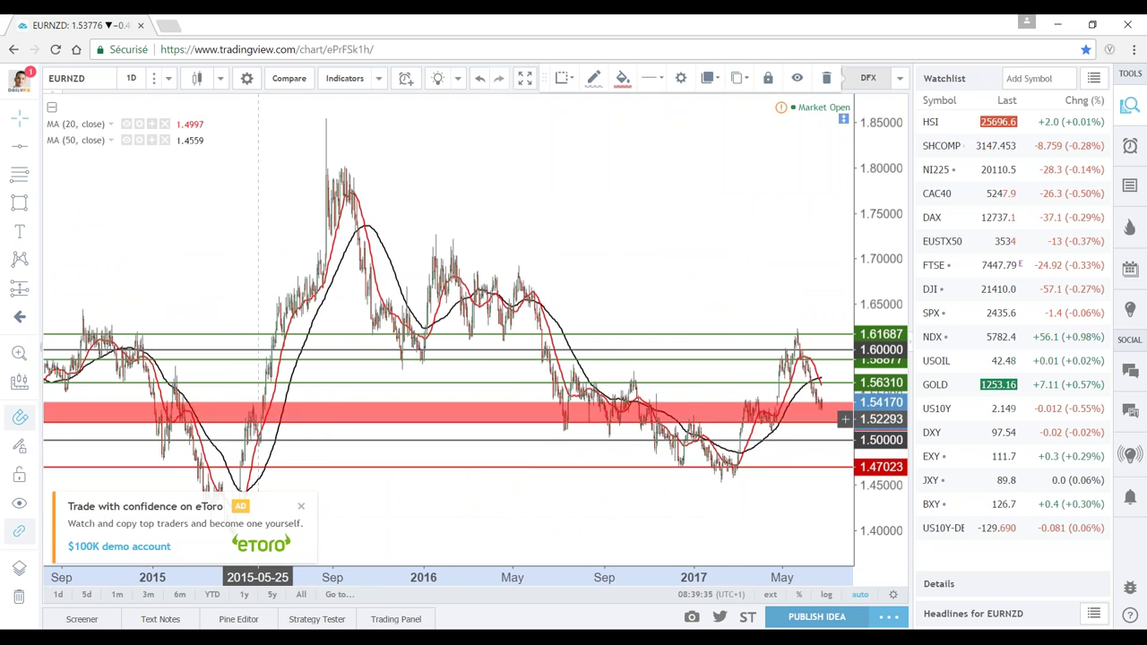
scroll(253, 419, down, 3)
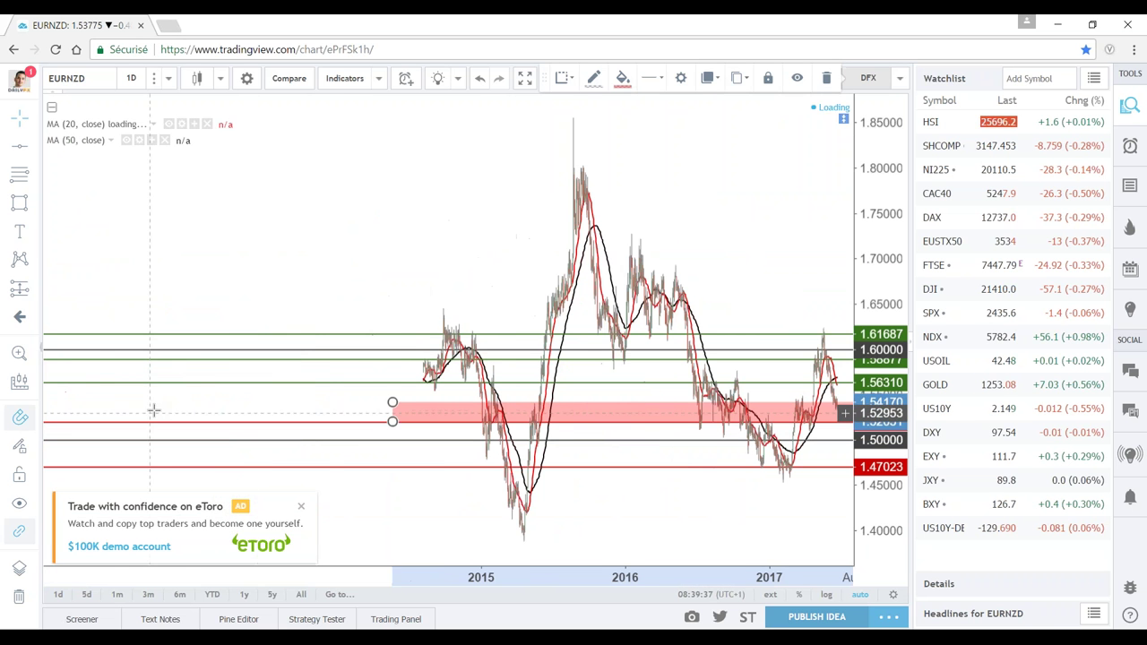
scroll(235, 414, down, 2)
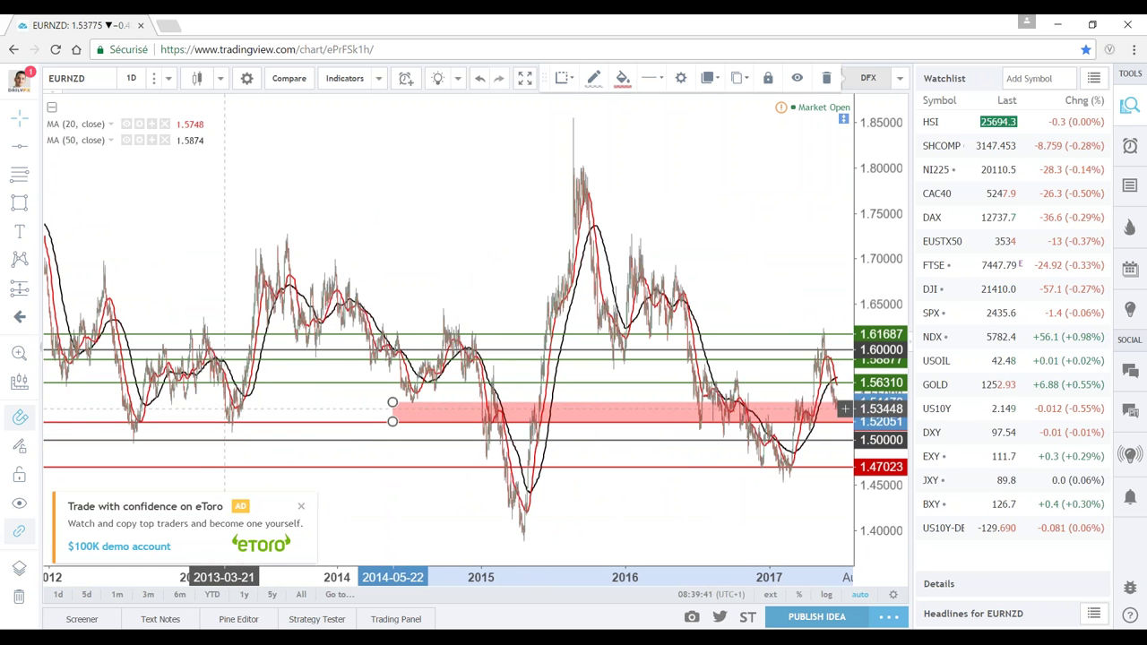
scroll(609, 385, up, 3)
scroll(681, 376, up, 3)
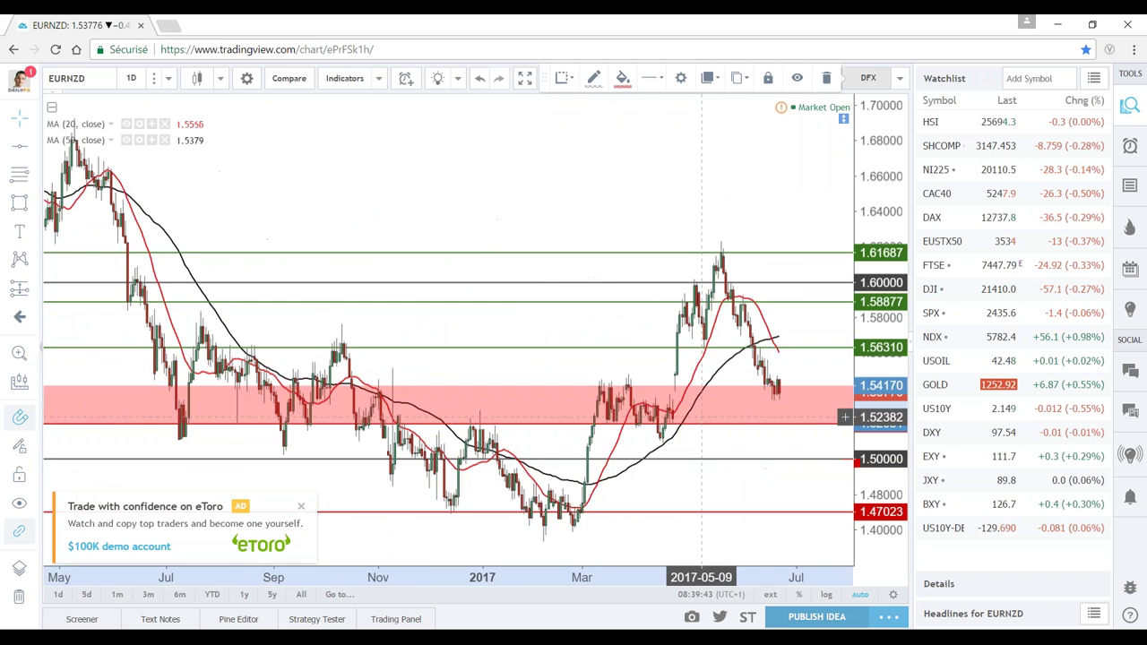
scroll(662, 359, up, 3)
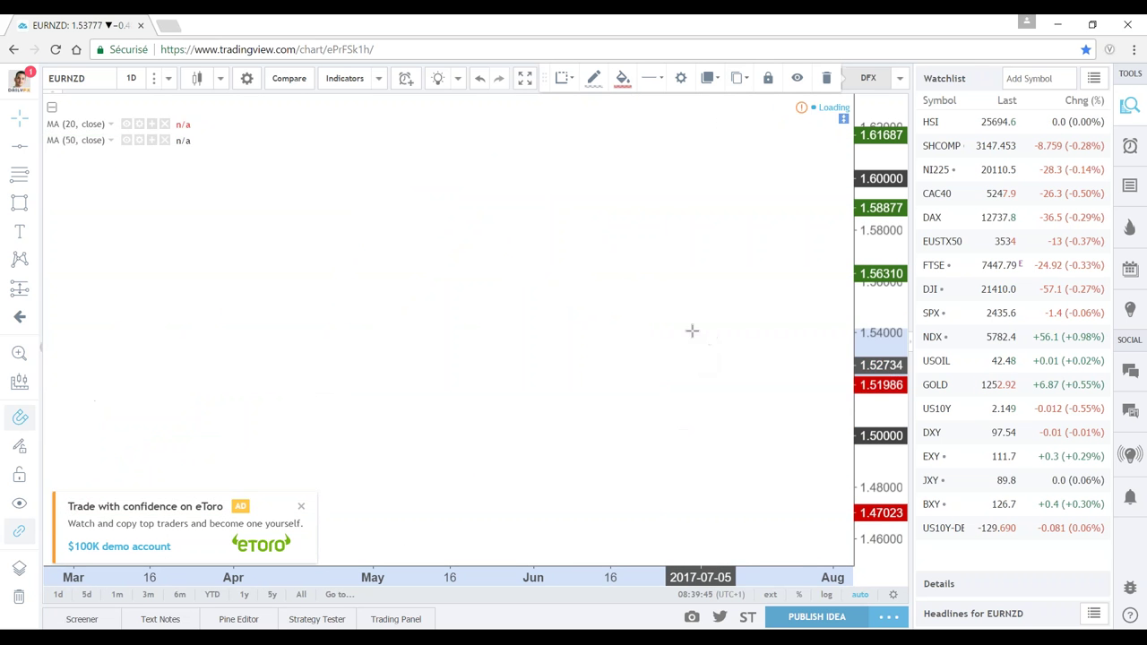
scroll(612, 350, down, 2)
scroll(627, 353, down, 2)
scroll(636, 377, up, 2)
scroll(630, 412, up, 2)
scroll(556, 403, up, 2)
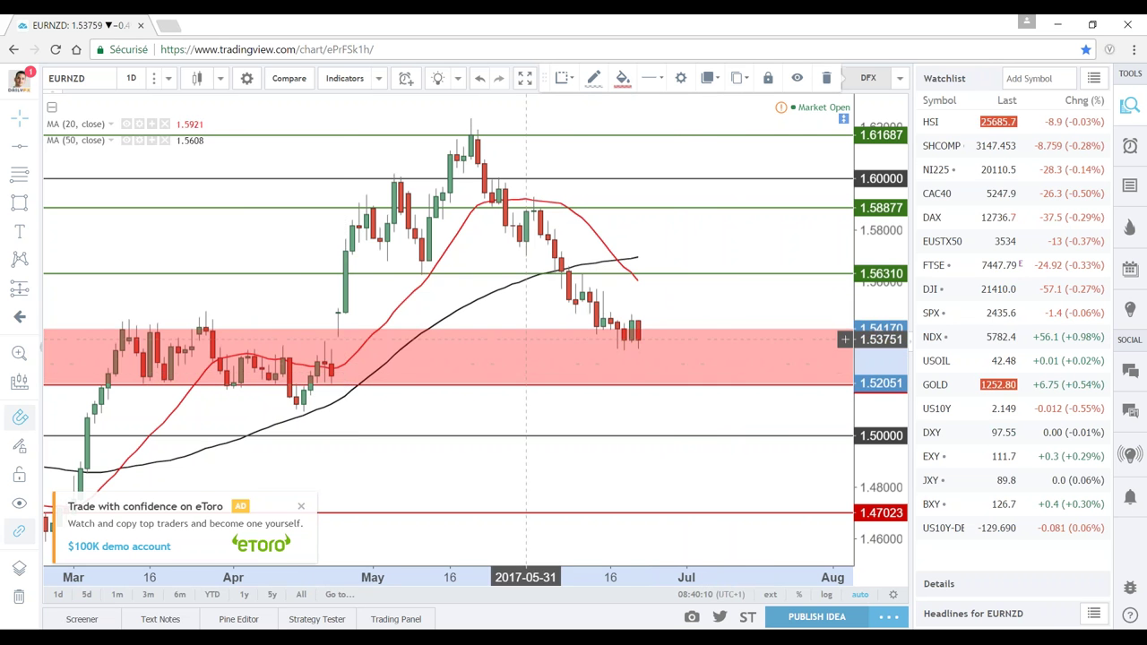
click(688, 296)
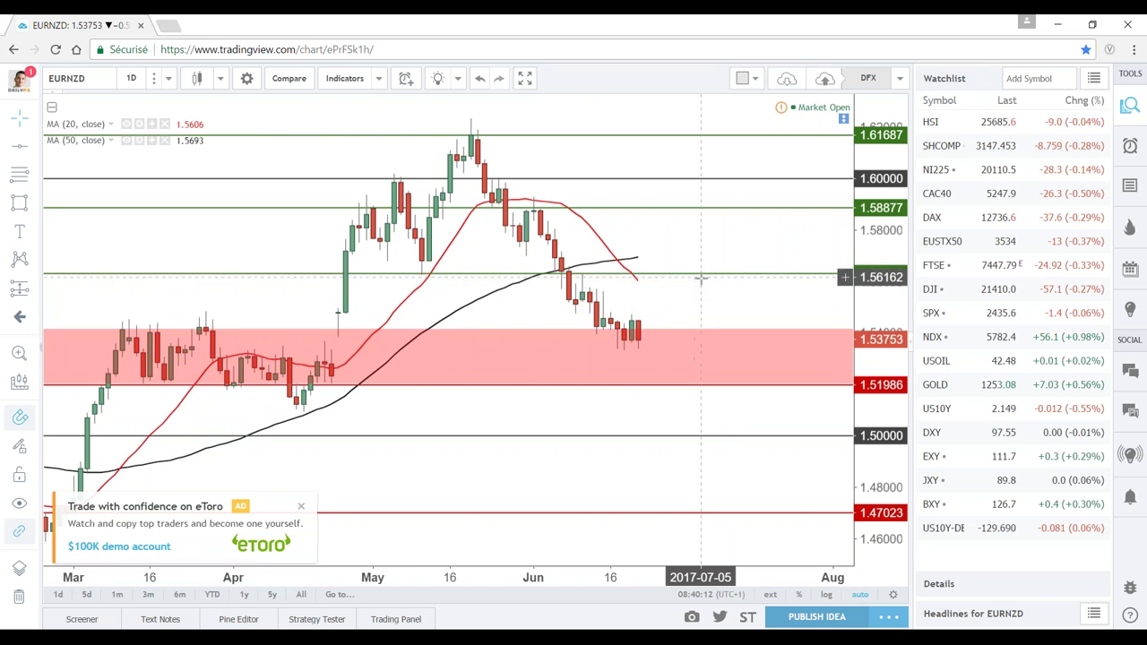
Fine-tune the zoom, then switch the chart to GOLD from the watchlist
scroll(688, 291, up, 1)
scroll(691, 280, up, 1)
scroll(691, 280, down, 1)
scroll(684, 264, up, 2)
scroll(680, 263, down, 1)
scroll(681, 263, down, 1)
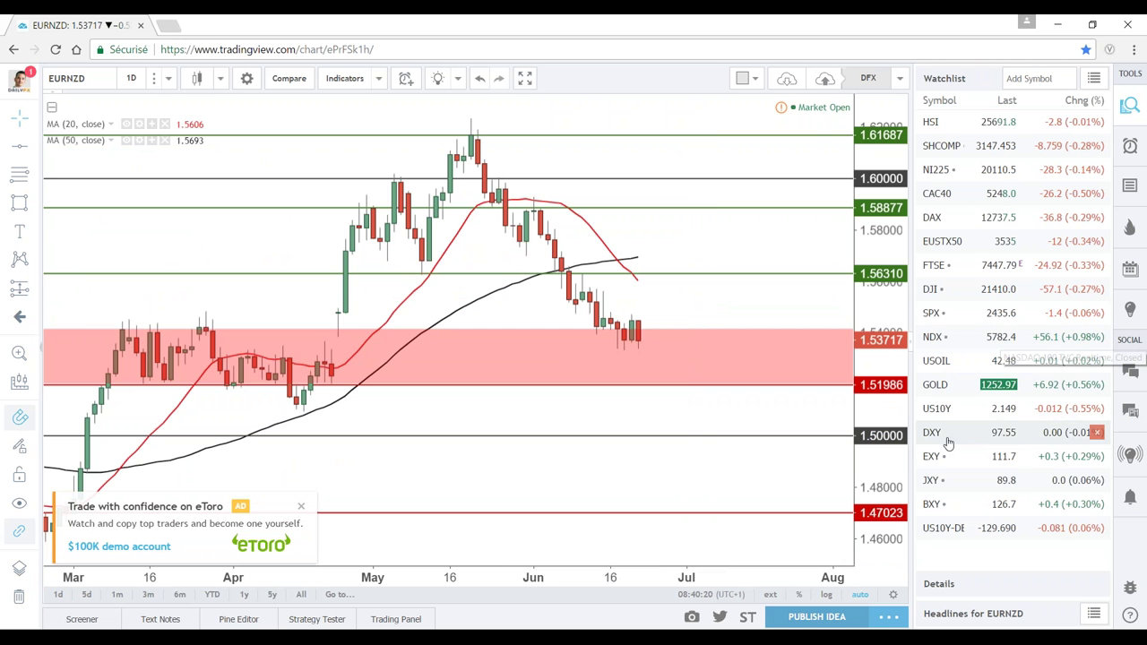
click(941, 388)
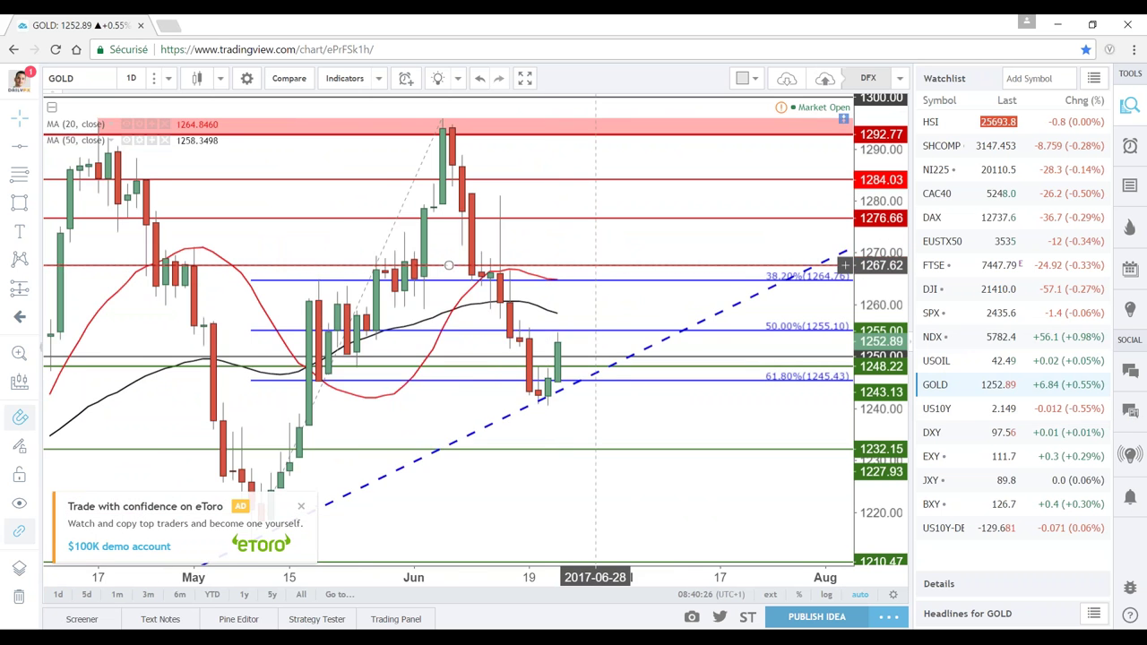
Check the GOLD interval list, keeping the daily timeframe
scroll(586, 269, up, 2)
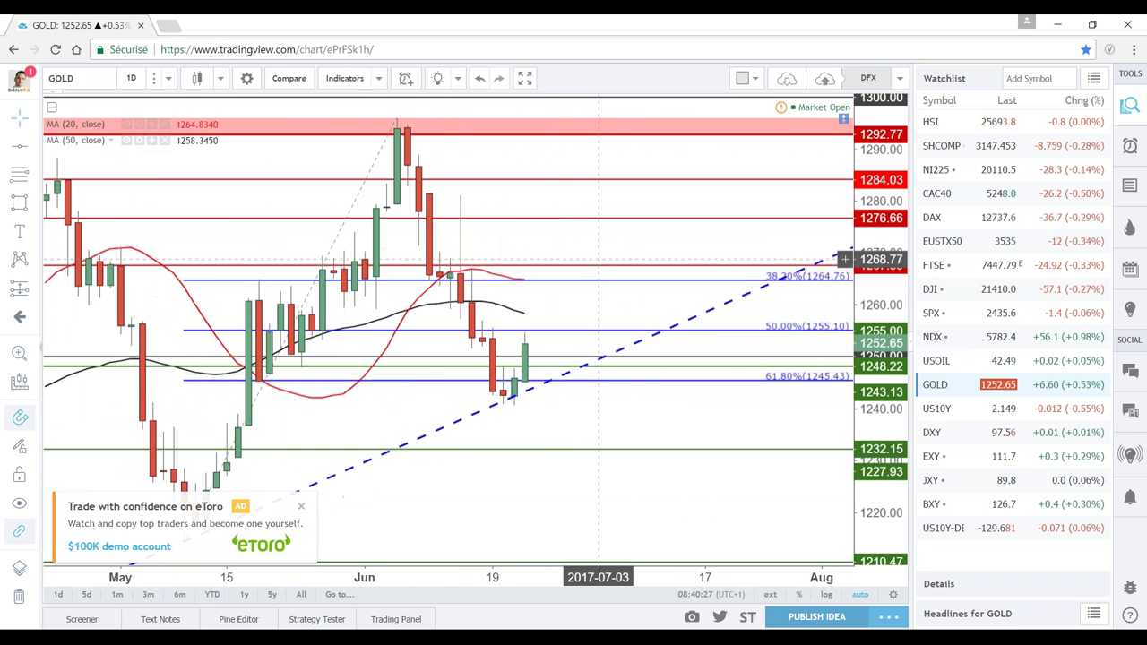
click(130, 78)
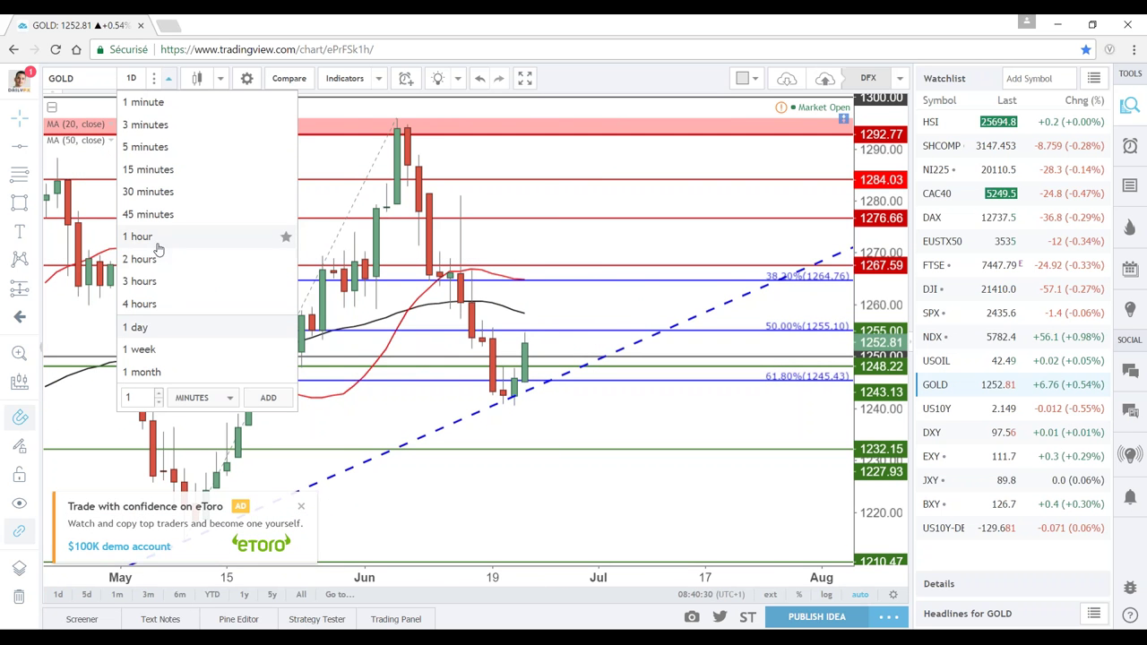
scroll(627, 377, down, 3)
scroll(537, 358, down, 1)
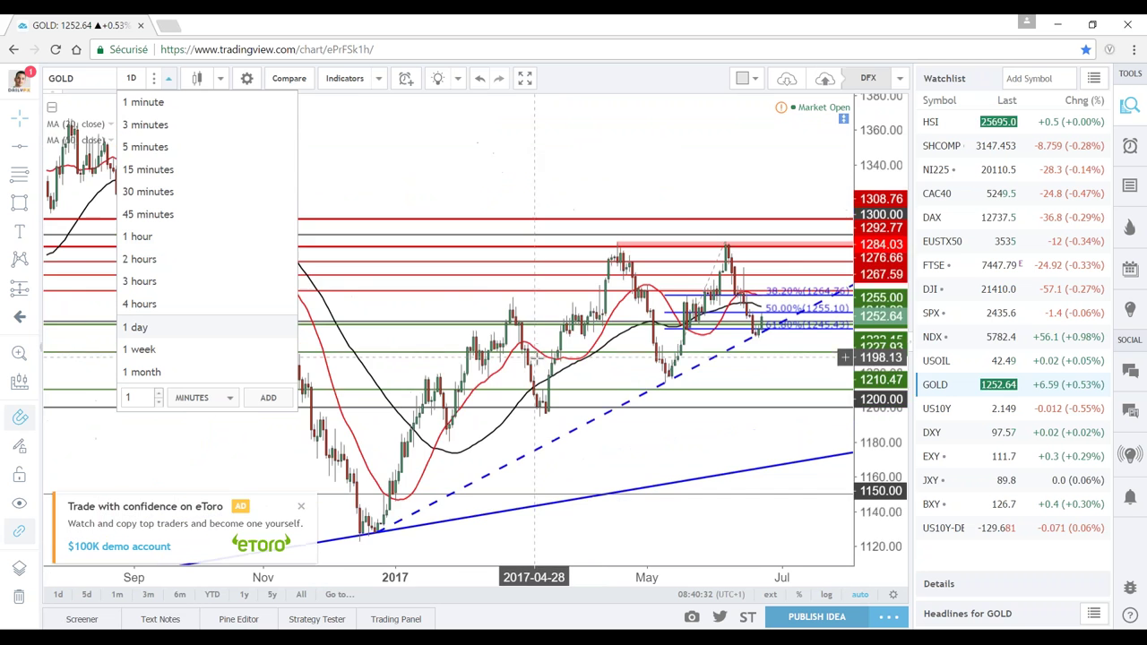
scroll(579, 383, up, 3)
scroll(578, 382, up, 1)
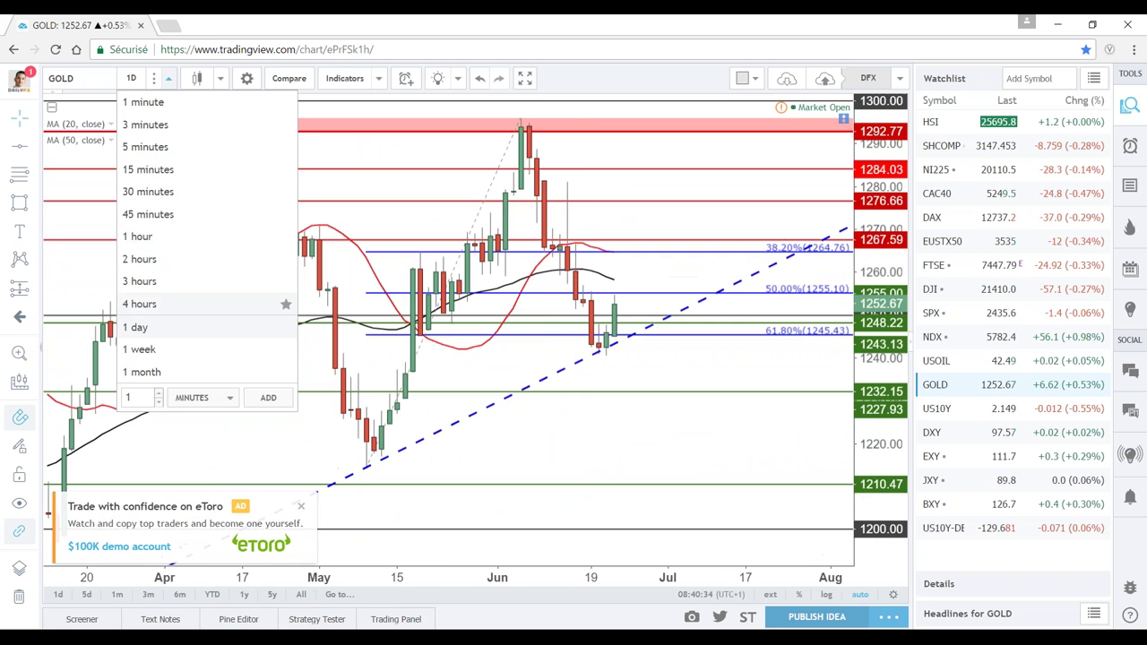
double_click(580, 442)
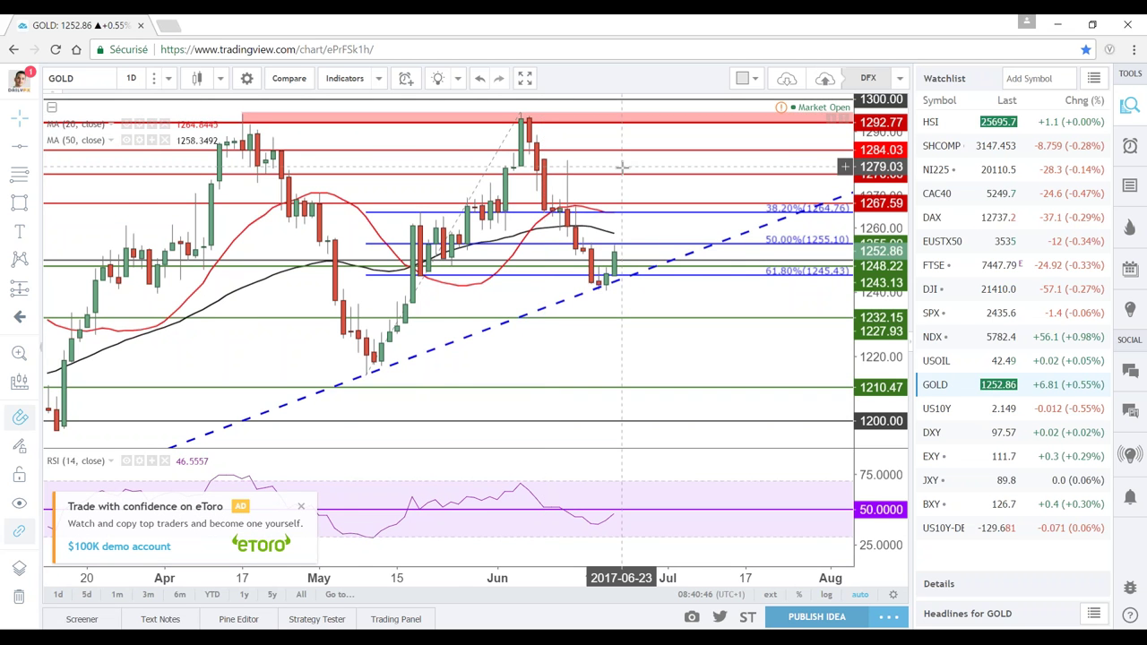
Zoom and pan the GOLD daily chart to show late May through July 2017
scroll(623, 166, up, 1)
scroll(625, 165, up, 1)
scroll(626, 164, up, 1)
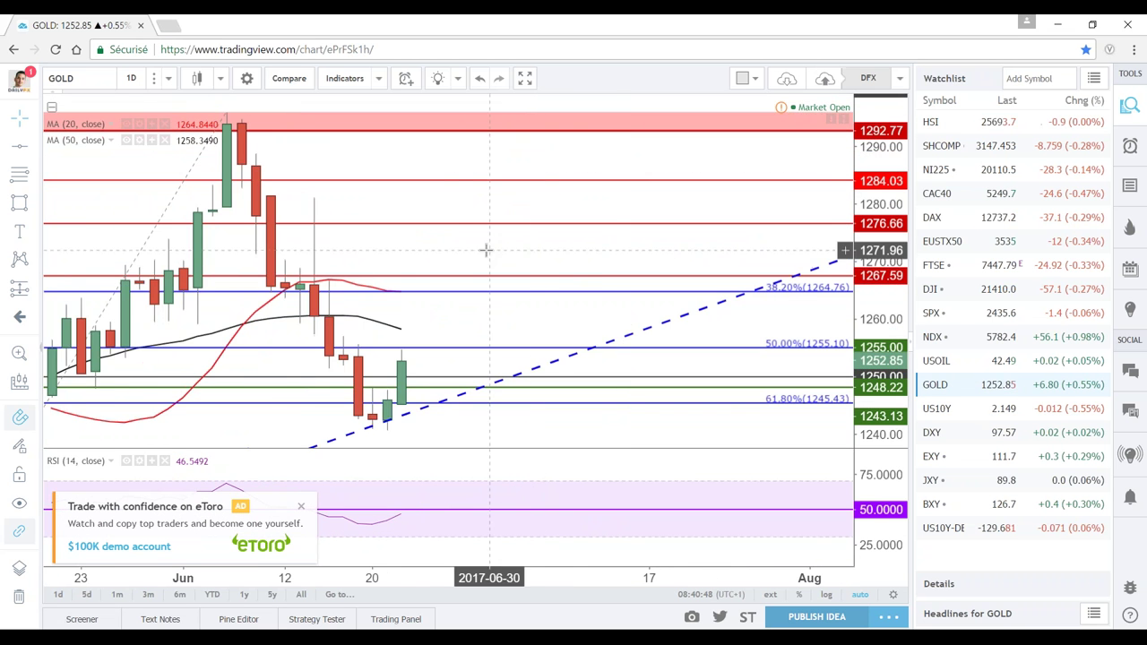
drag(504, 269, 594, 269)
scroll(340, 371, up, 1)
scroll(340, 371, up, 1)
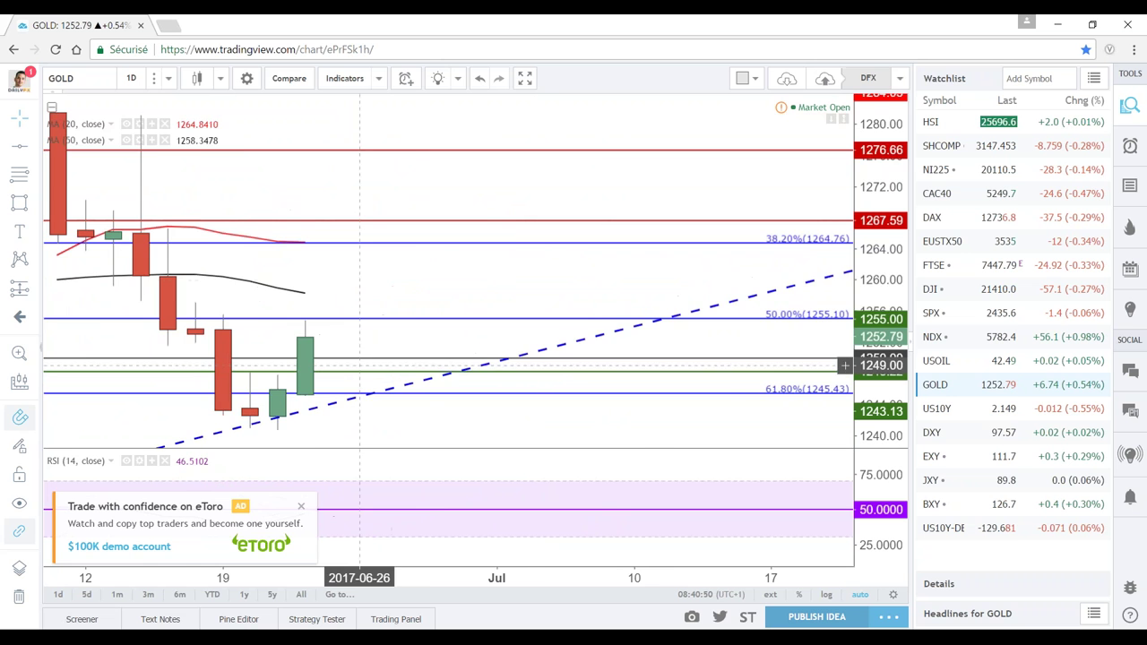
drag(358, 274, 648, 275)
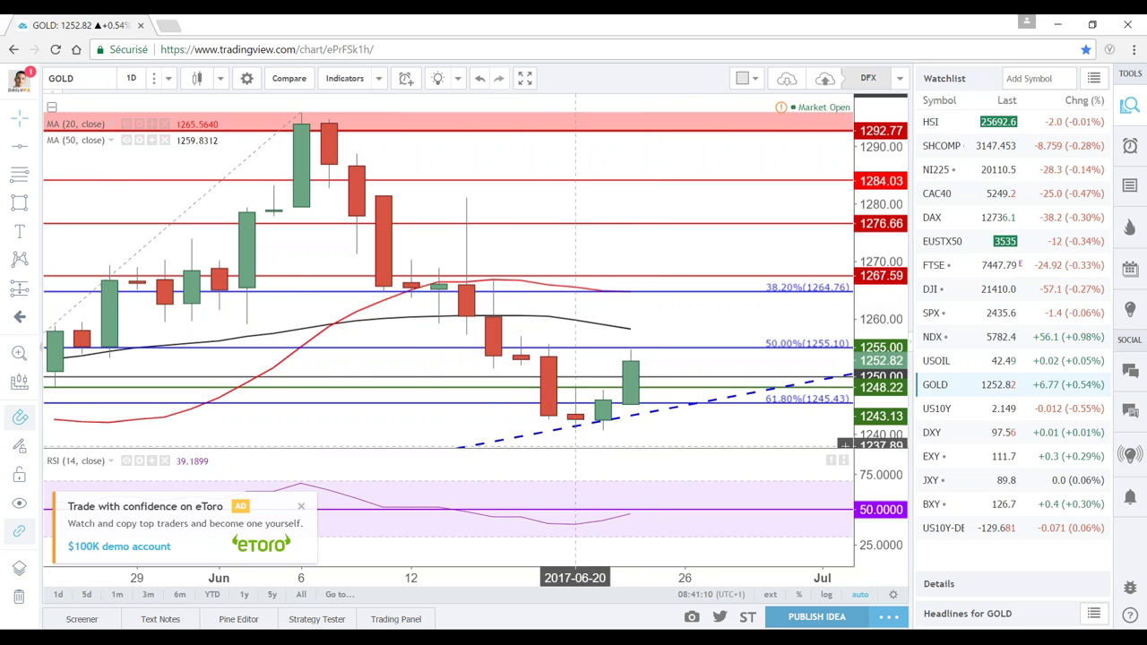
scroll(538, 416, up, 2)
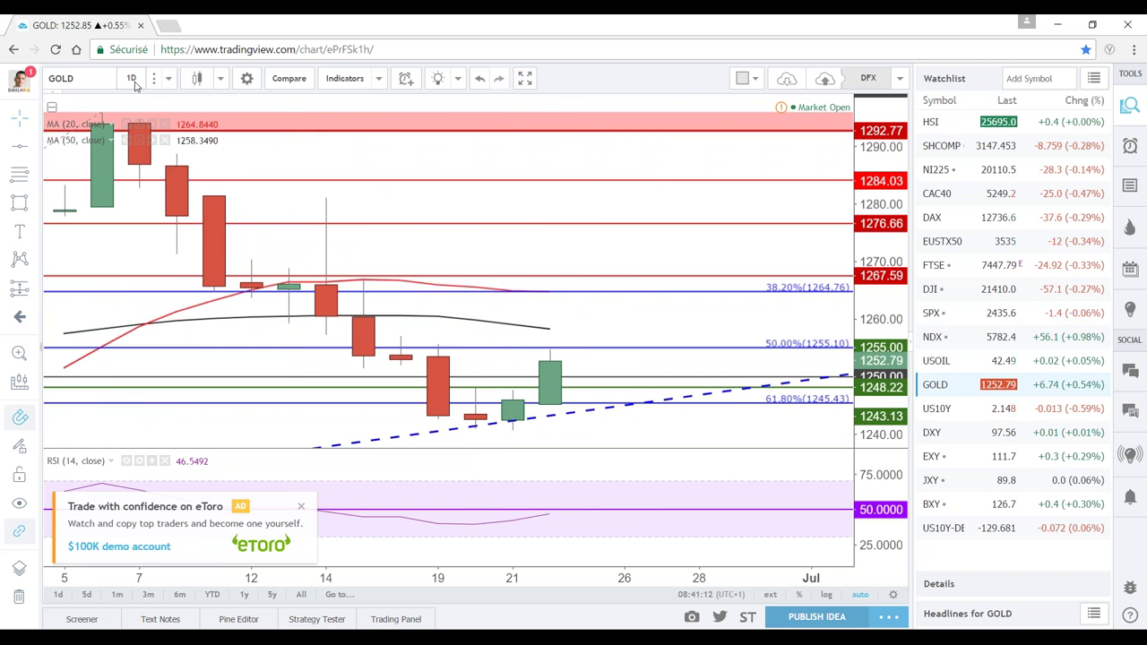
click(167, 79)
Switch GOLD to 1-hour candles and shift the view to start around June 19
click(191, 236)
scroll(479, 128, down, 2)
scroll(537, 143, down, 1)
scroll(573, 152, down, 1)
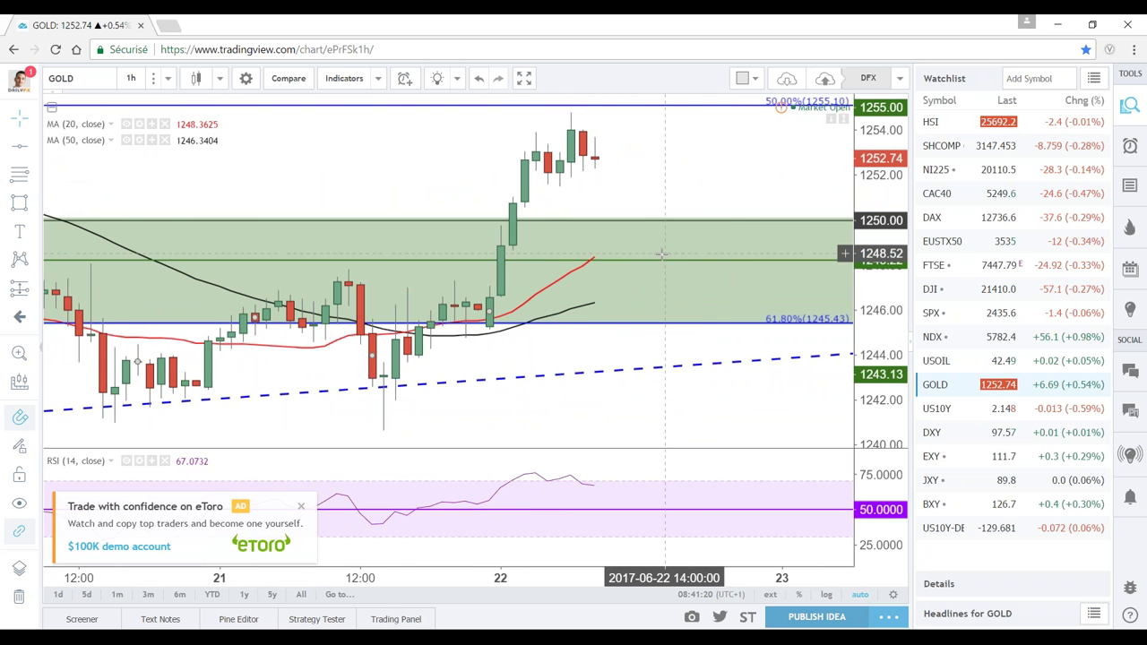
scroll(448, 170, down, 1)
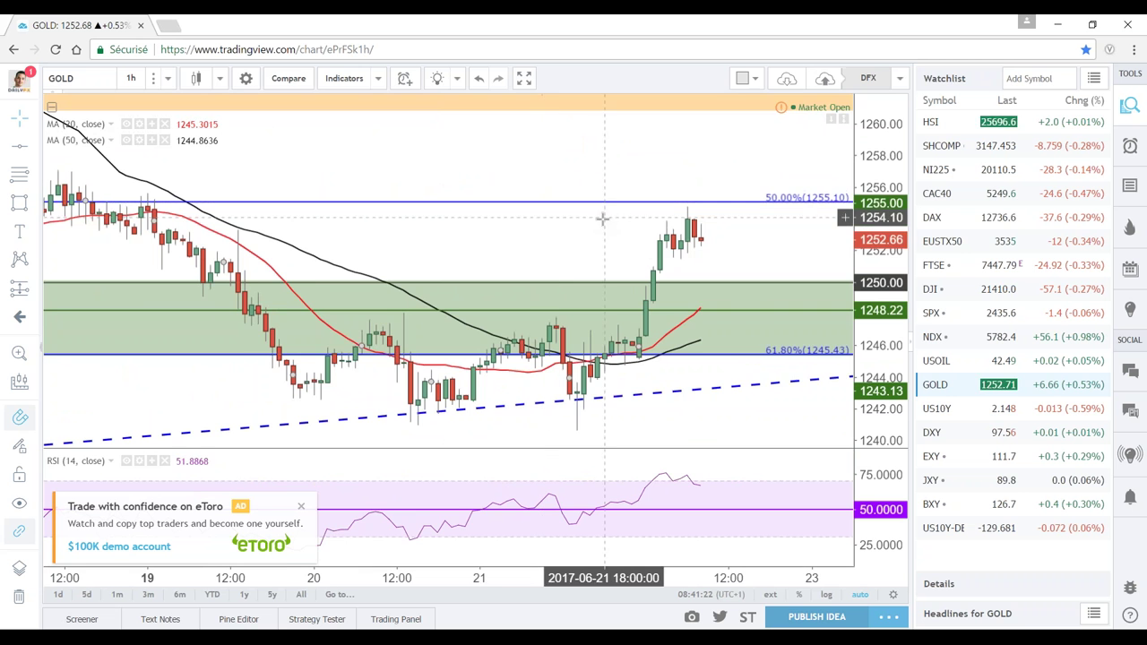
drag(607, 218, 512, 198)
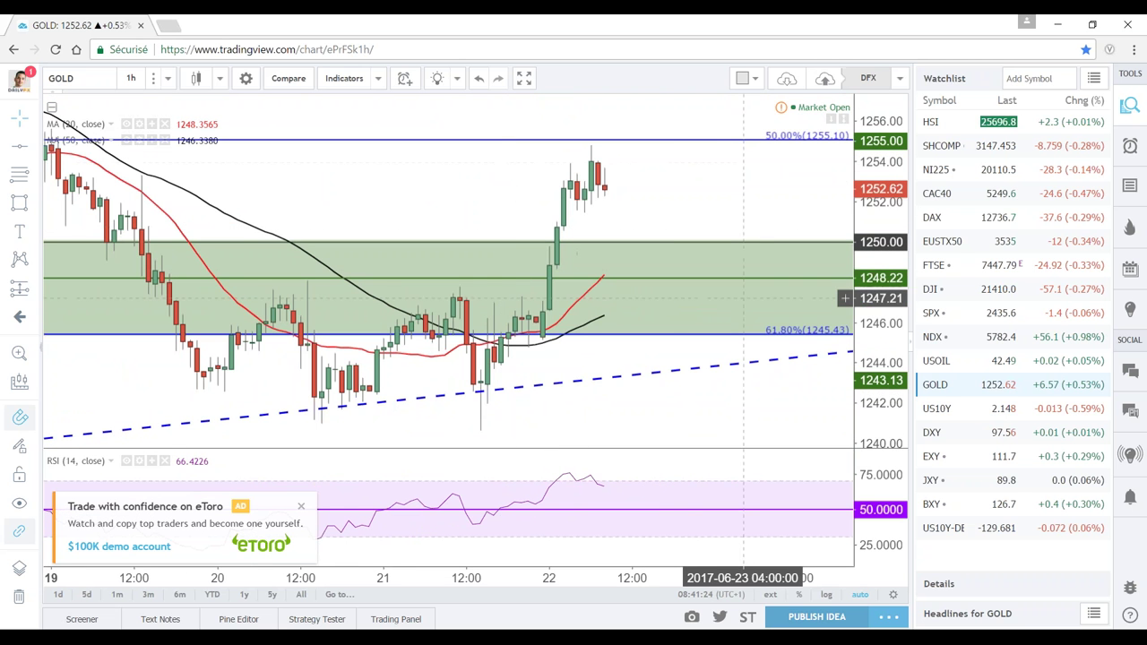
Zoom the hourly chart out to cover June 12–22 against the green support zone
right_click(740, 172)
click(663, 216)
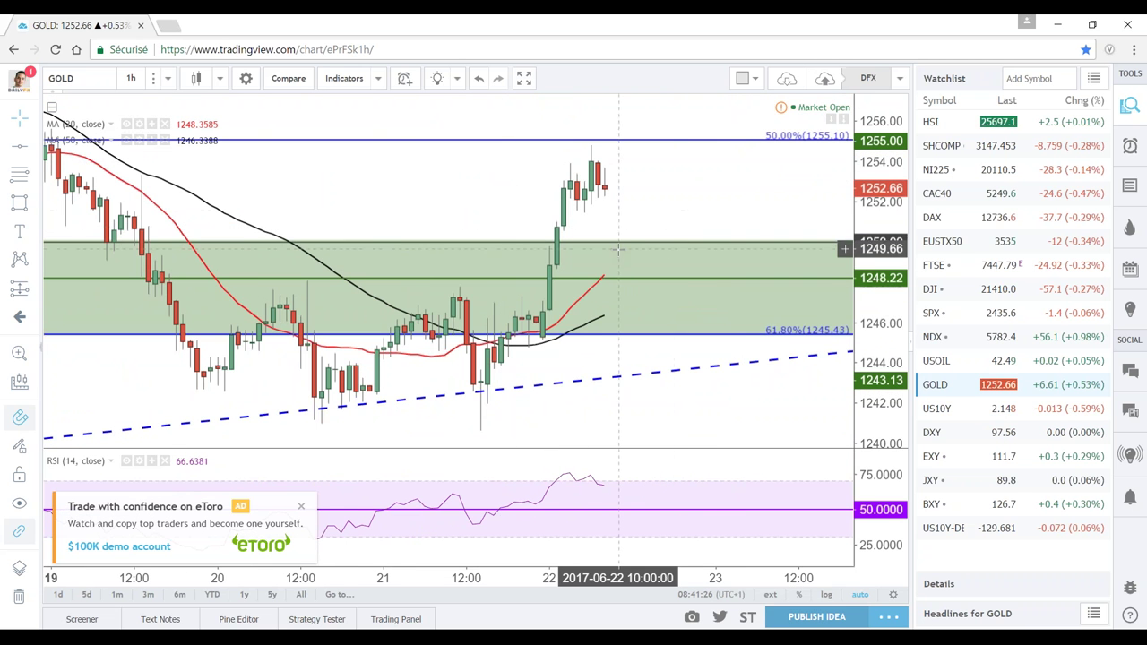
scroll(654, 222, down, 1)
scroll(631, 235, down, 1)
scroll(613, 249, down, 1)
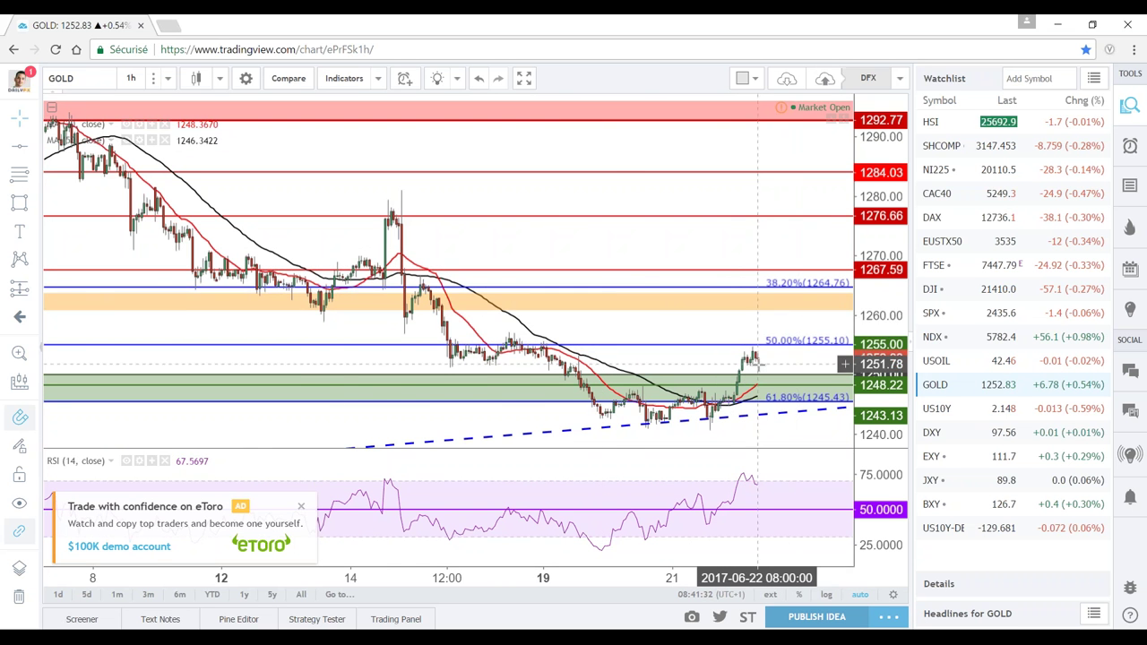
scroll(771, 345, up, 3)
scroll(761, 354, down, 2)
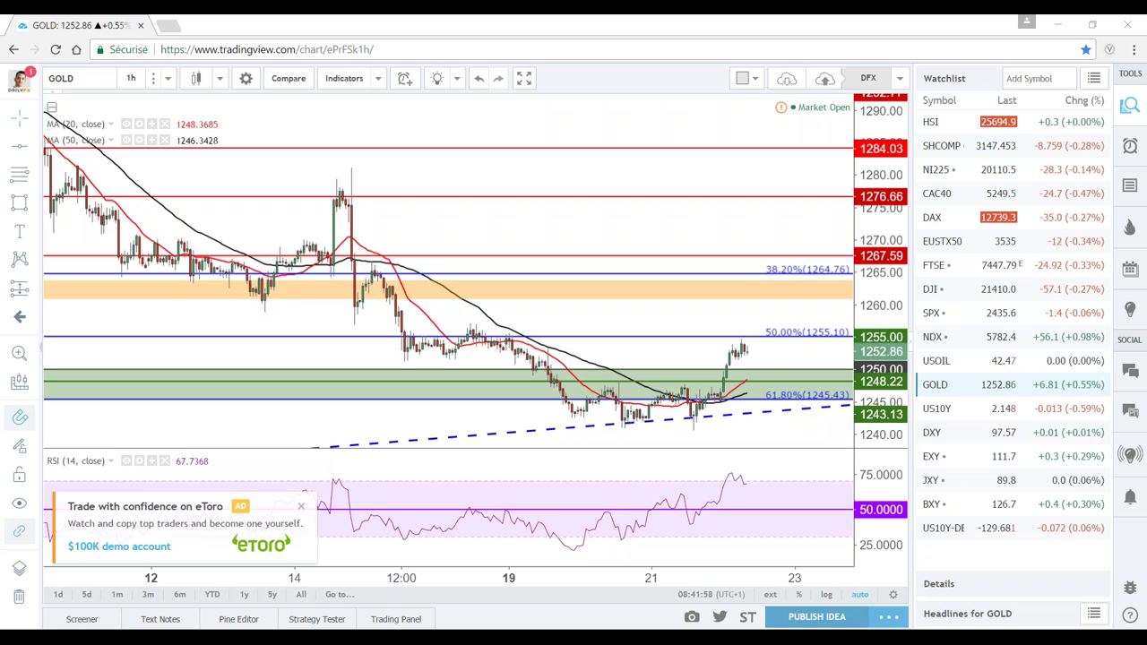
Open a new Chrome tab and load the IG Sentiment bookmark
click(168, 25)
click(952, 78)
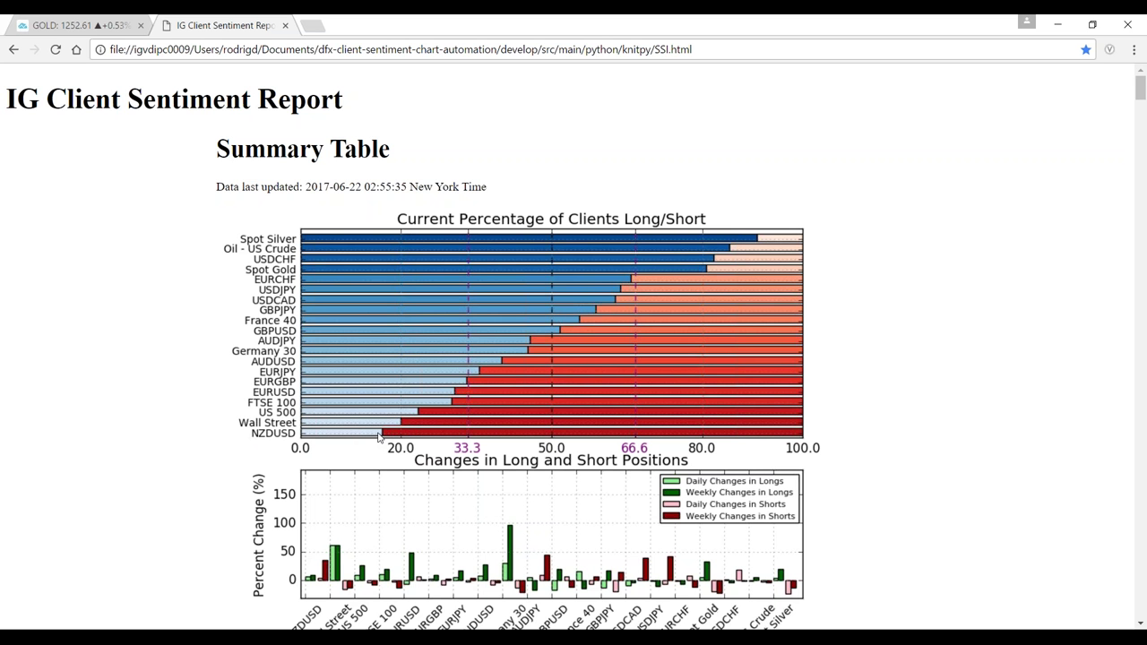
Scroll past the summary charts to the USDJPY commentary at 63.6% net-long
scroll(385, 435, down, 2)
scroll(386, 434, down, 3)
scroll(358, 313, down, 5)
scroll(314, 180, up, 7)
scroll(315, 180, up, 3)
scroll(285, 361, down, 7)
scroll(329, 334, up, 6)
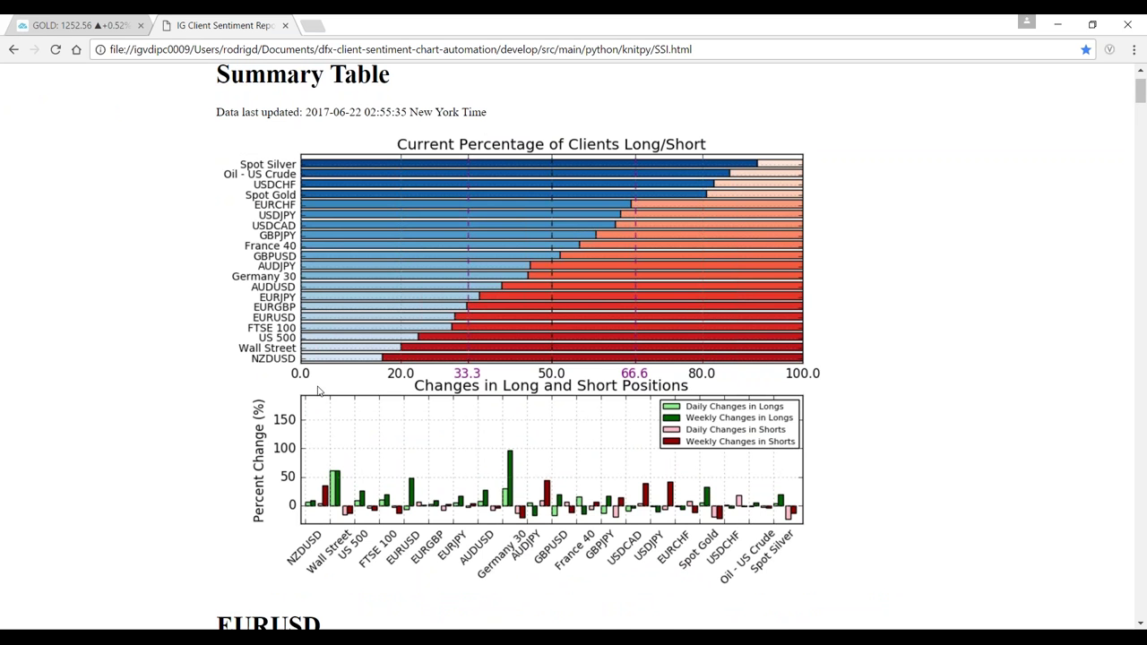
scroll(339, 425, up, 2)
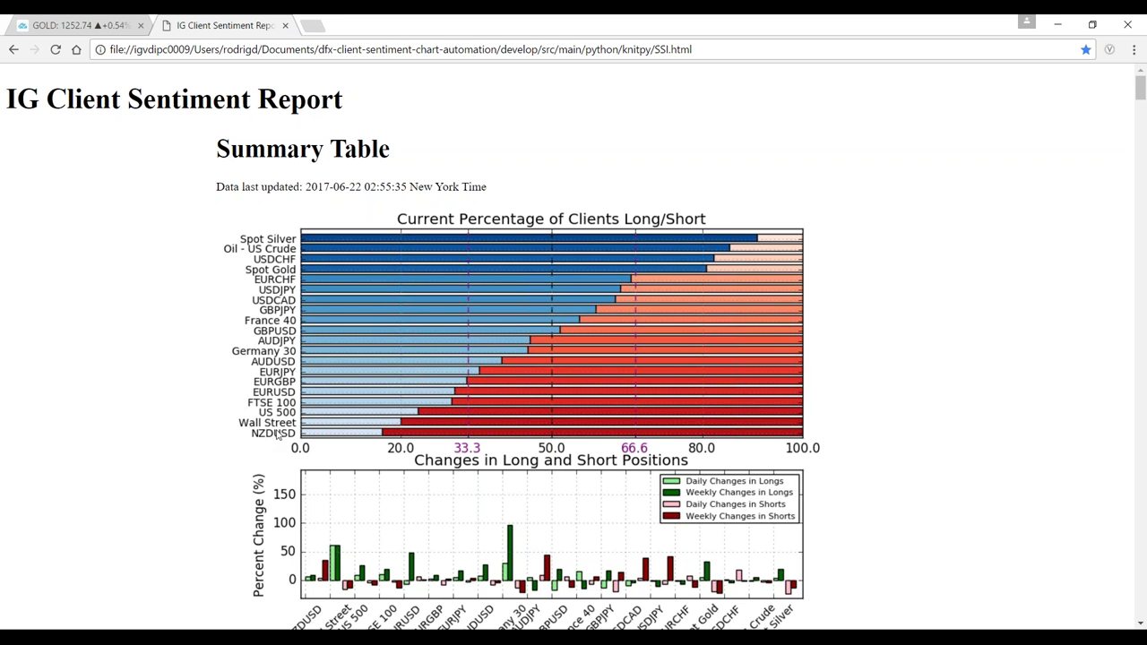
Scroll down to the GBPJPY positioning chart and dismiss its image context menu
scroll(251, 438, down, 3)
scroll(255, 407, down, 5)
scroll(247, 408, down, 6)
scroll(248, 408, down, 10)
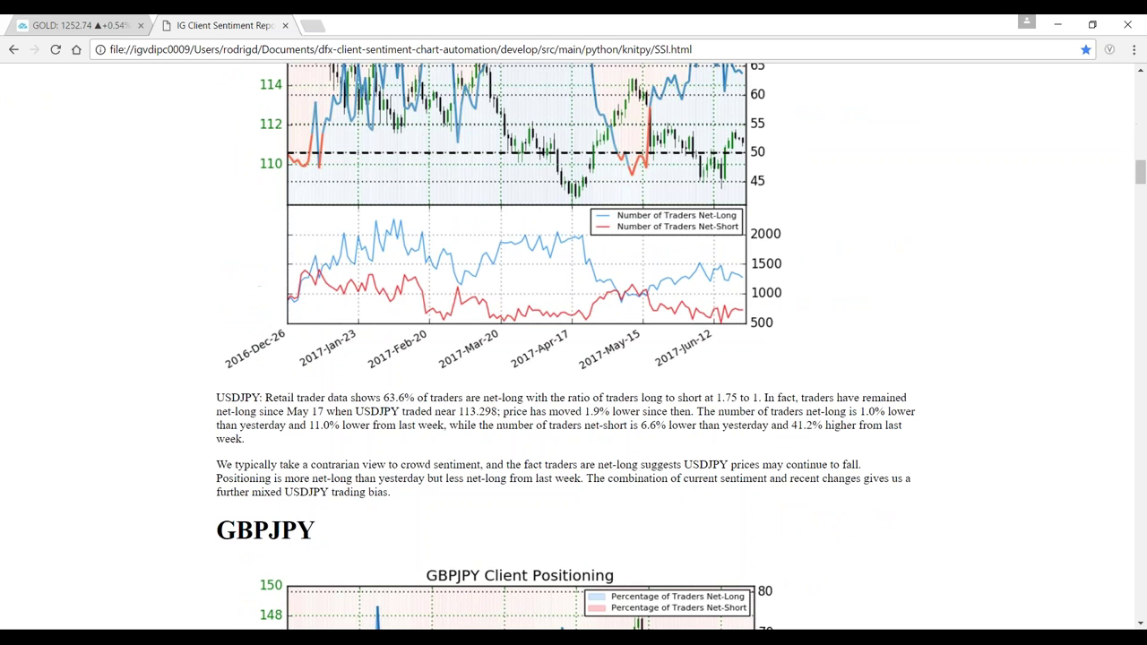
scroll(503, 347, down, 3)
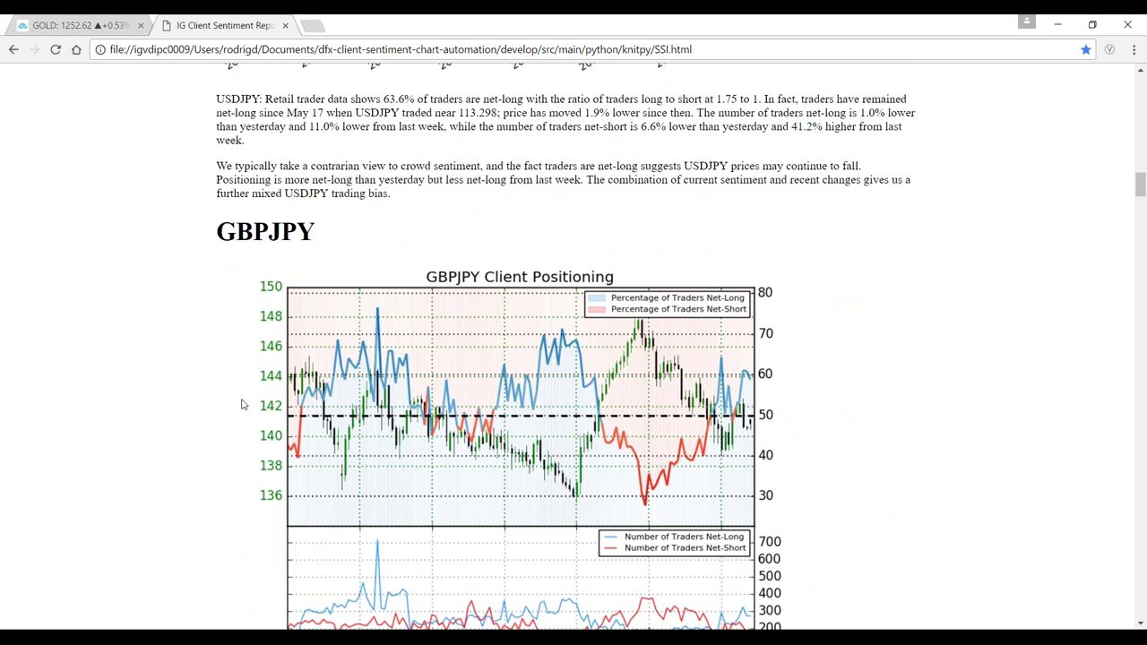
right_click(241, 406)
click(150, 345)
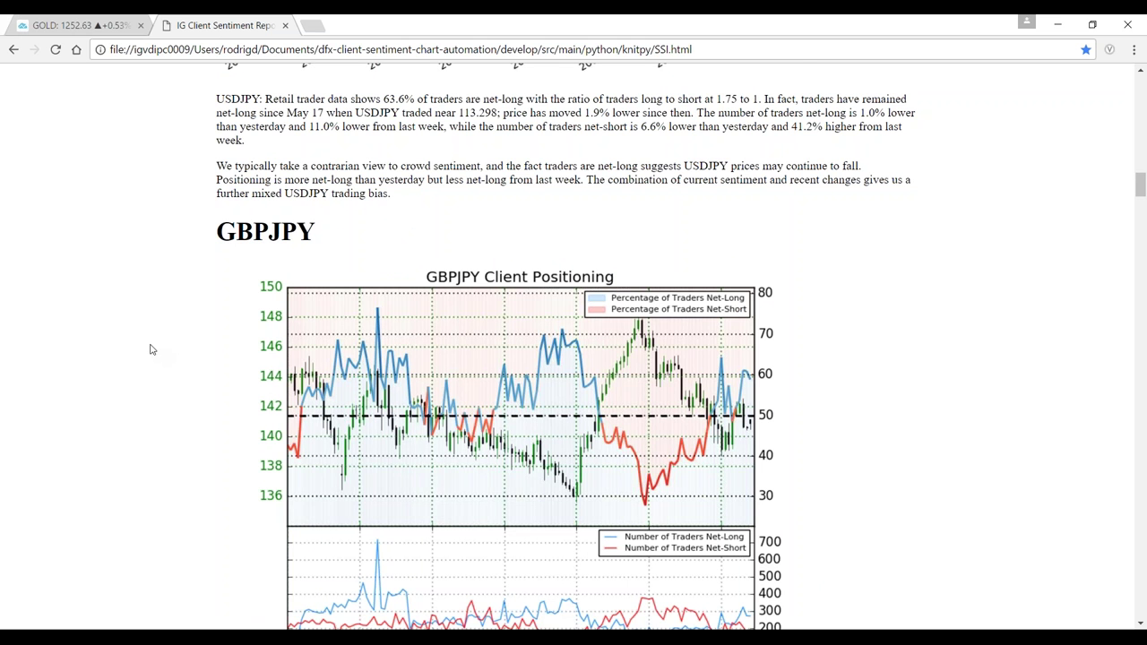